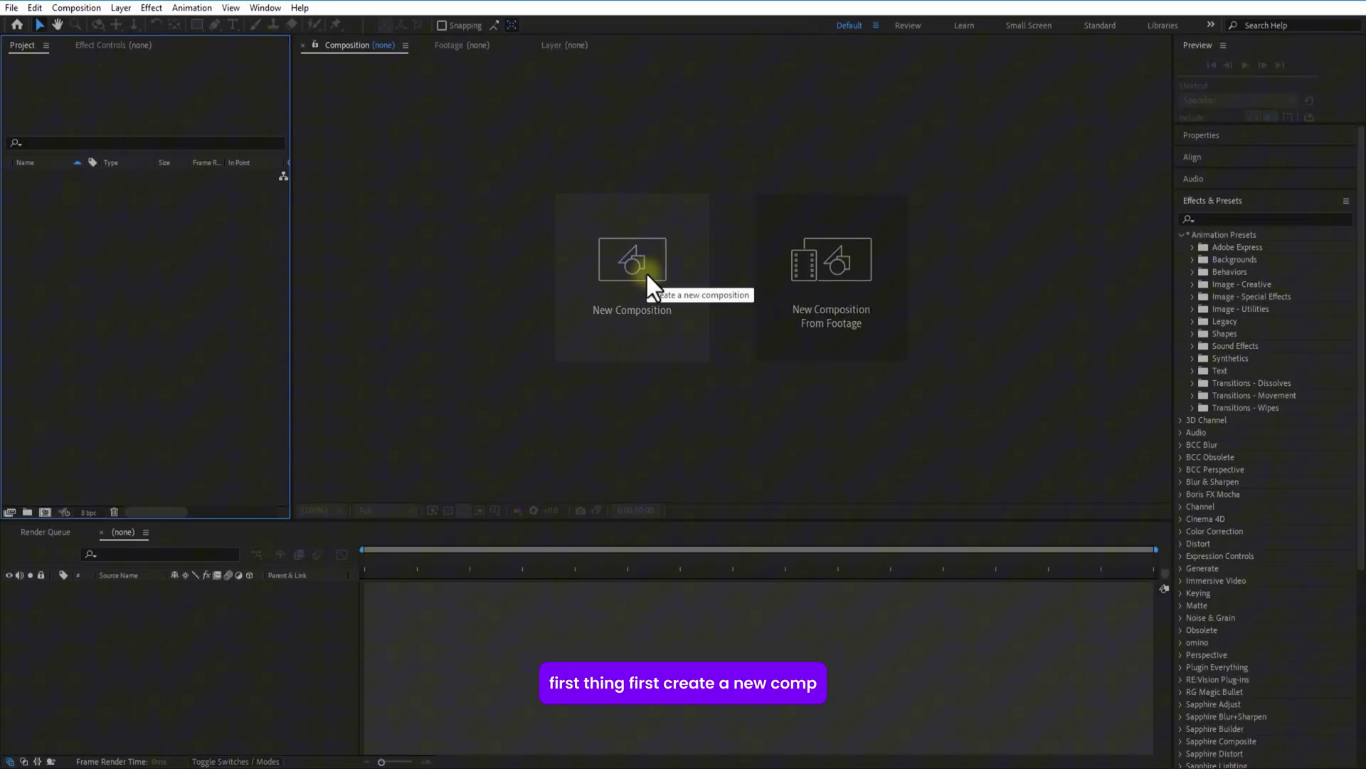
Create a new 1920 x 1080 composition named main with a 10-second duration
left_click(646, 272)
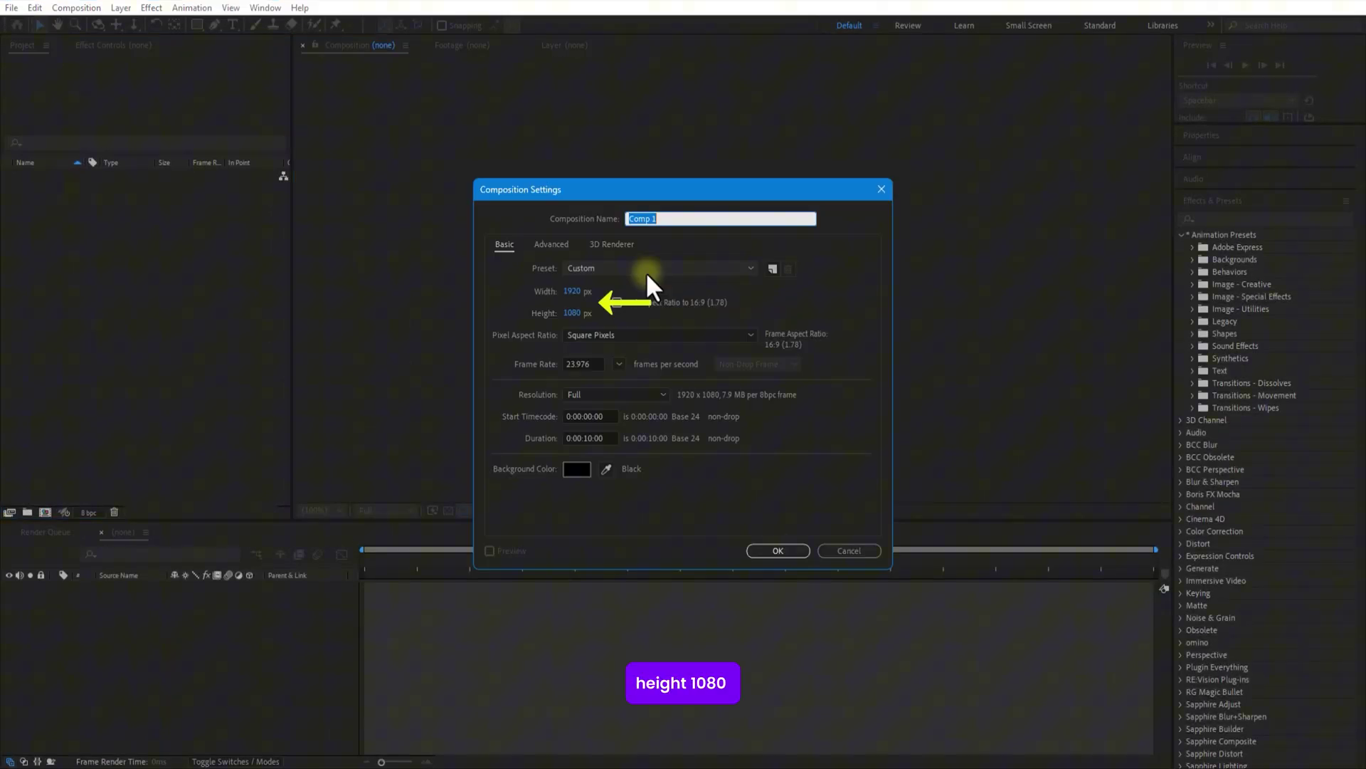
type("main")
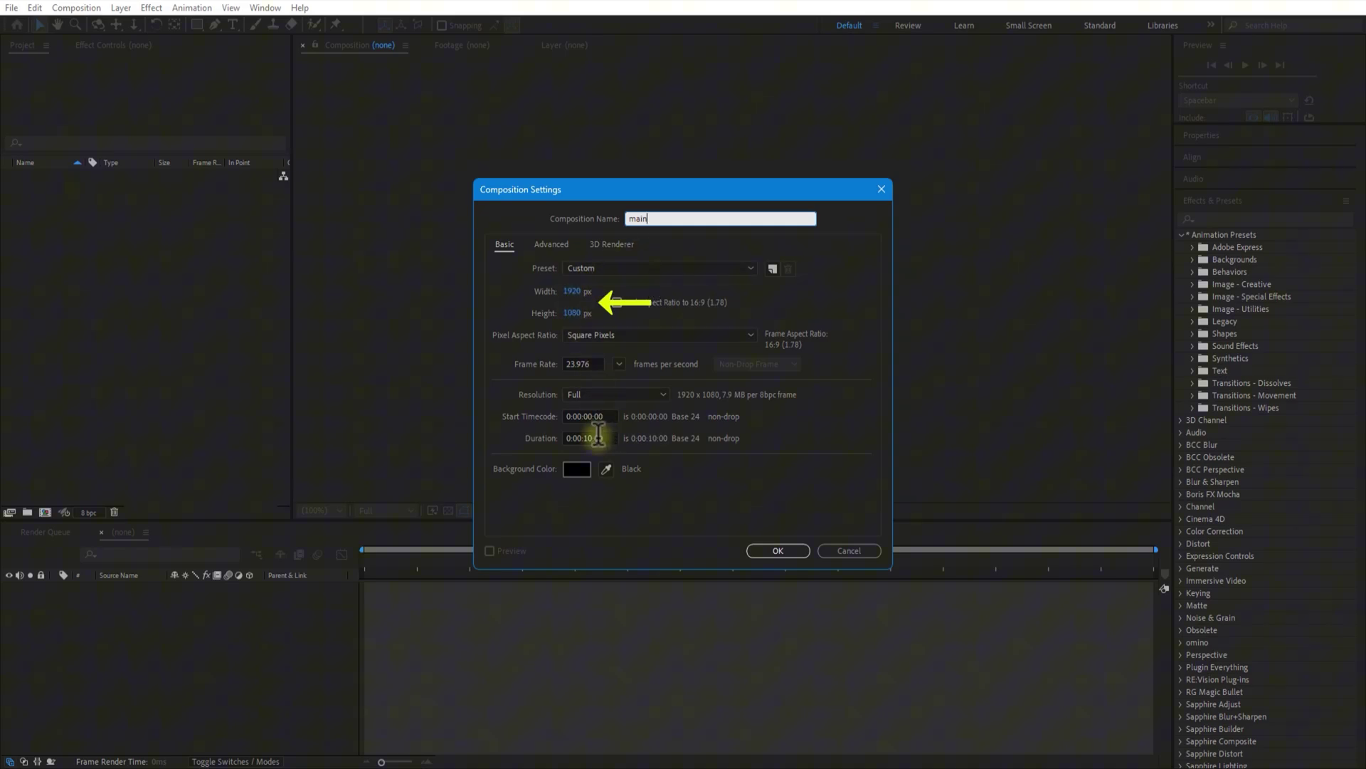
left_click(757, 548)
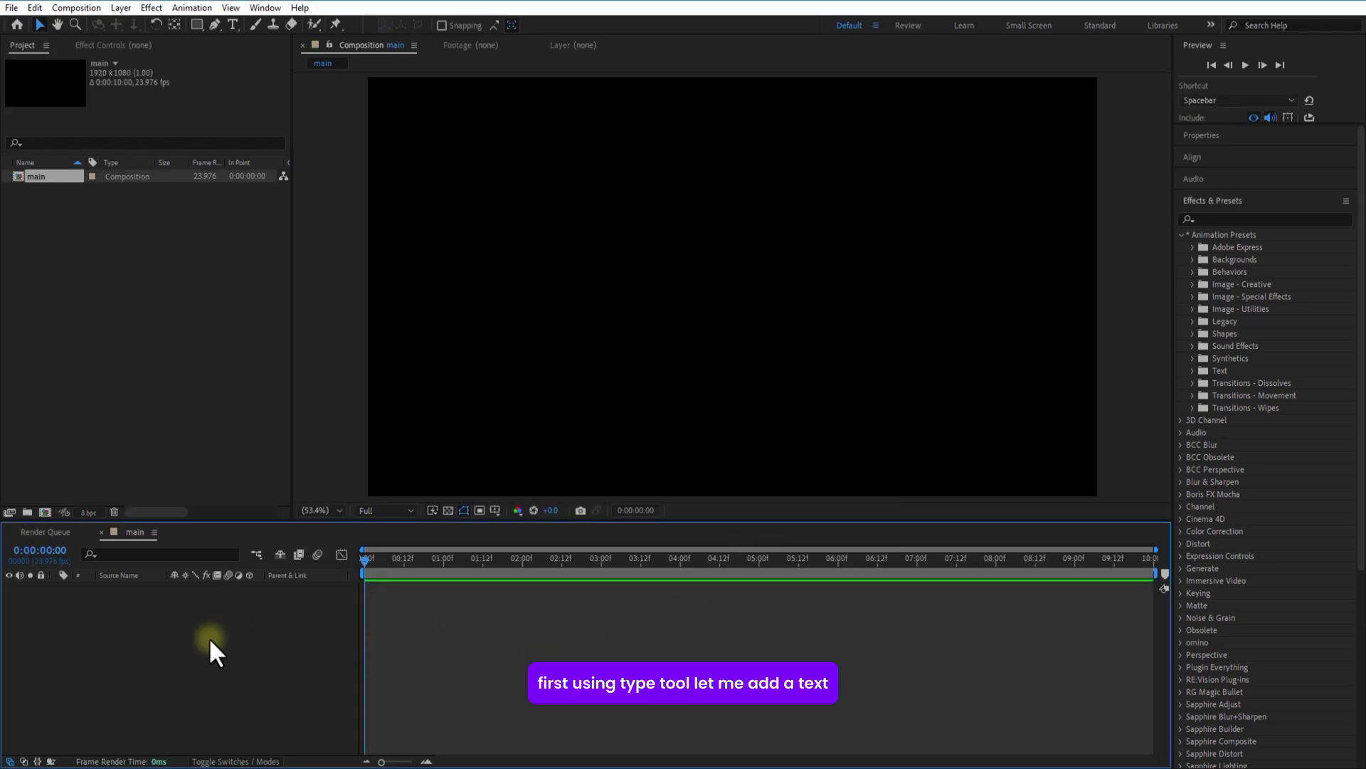
Add a text layer reading "FEAR" near the middle of the composition
left_click(232, 25)
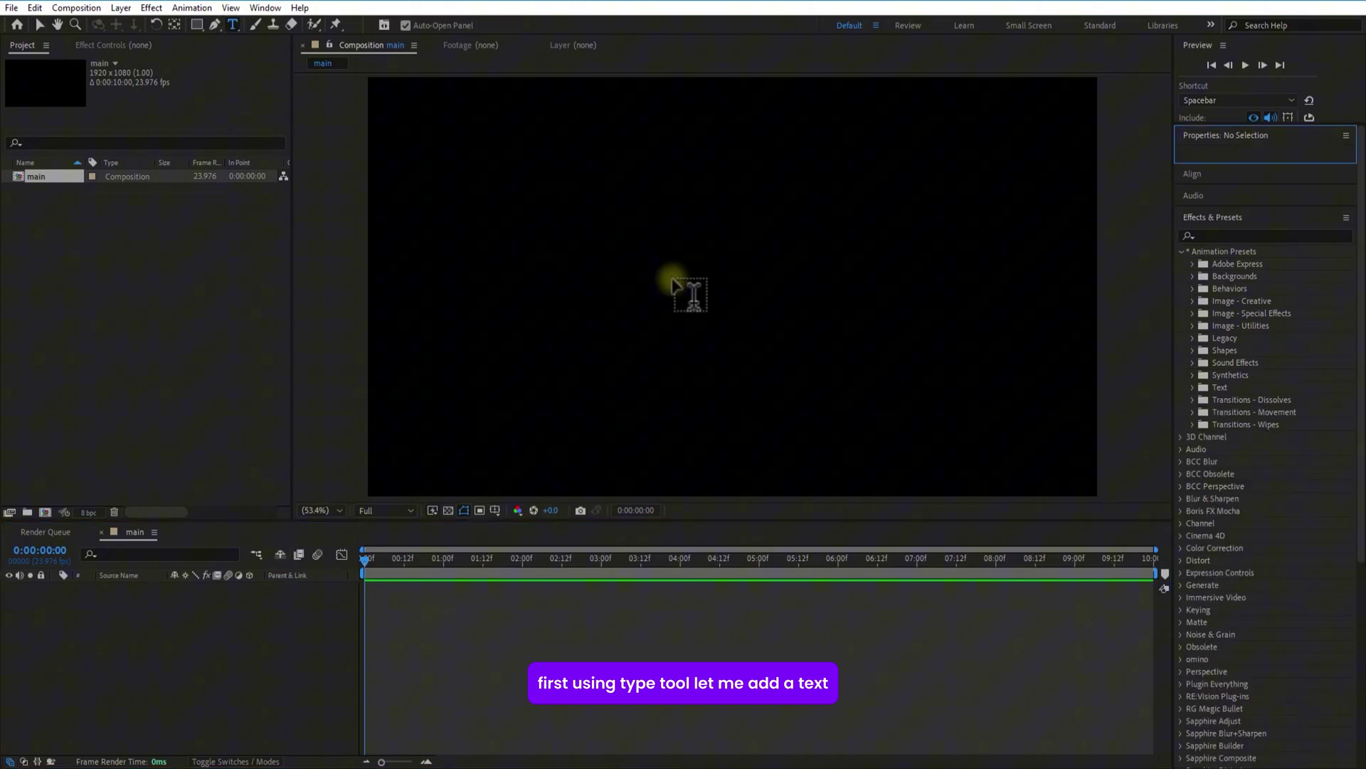
left_click(672, 279)
type("FEAR")
Format the whole FEAR text as Poppins Bold at 200 px with centred paragraph alignment
key("ctrl+a")
left_click(1261, 288)
left_click(1238, 494)
mouse_move(1224, 313)
left_mouse_down()
mouse_move(1249, 318)
mouse_move(1236, 320)
left_mouse_up()
left_click(1221, 427)
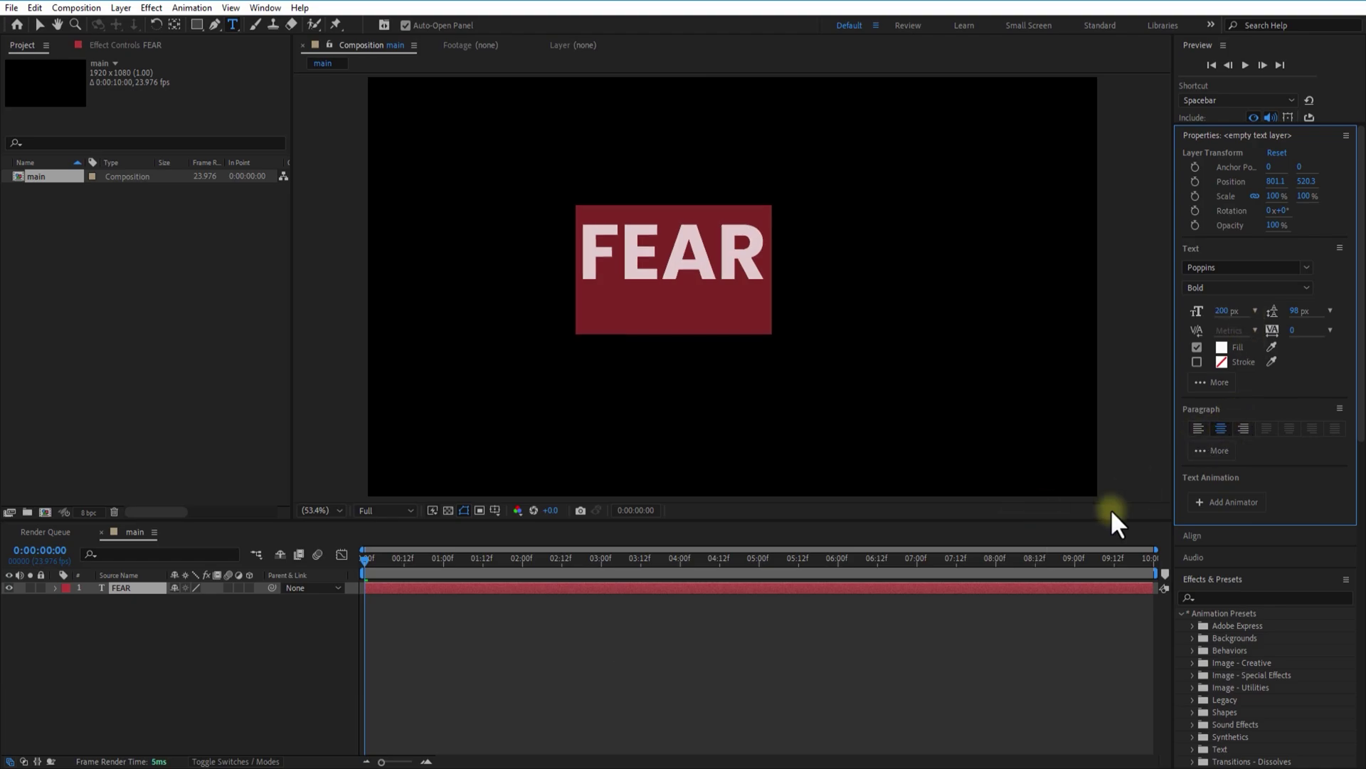
Align the FEAR text layer to the horizontal and vertical centre of the composition
left_click(1238, 136)
left_click(1209, 158)
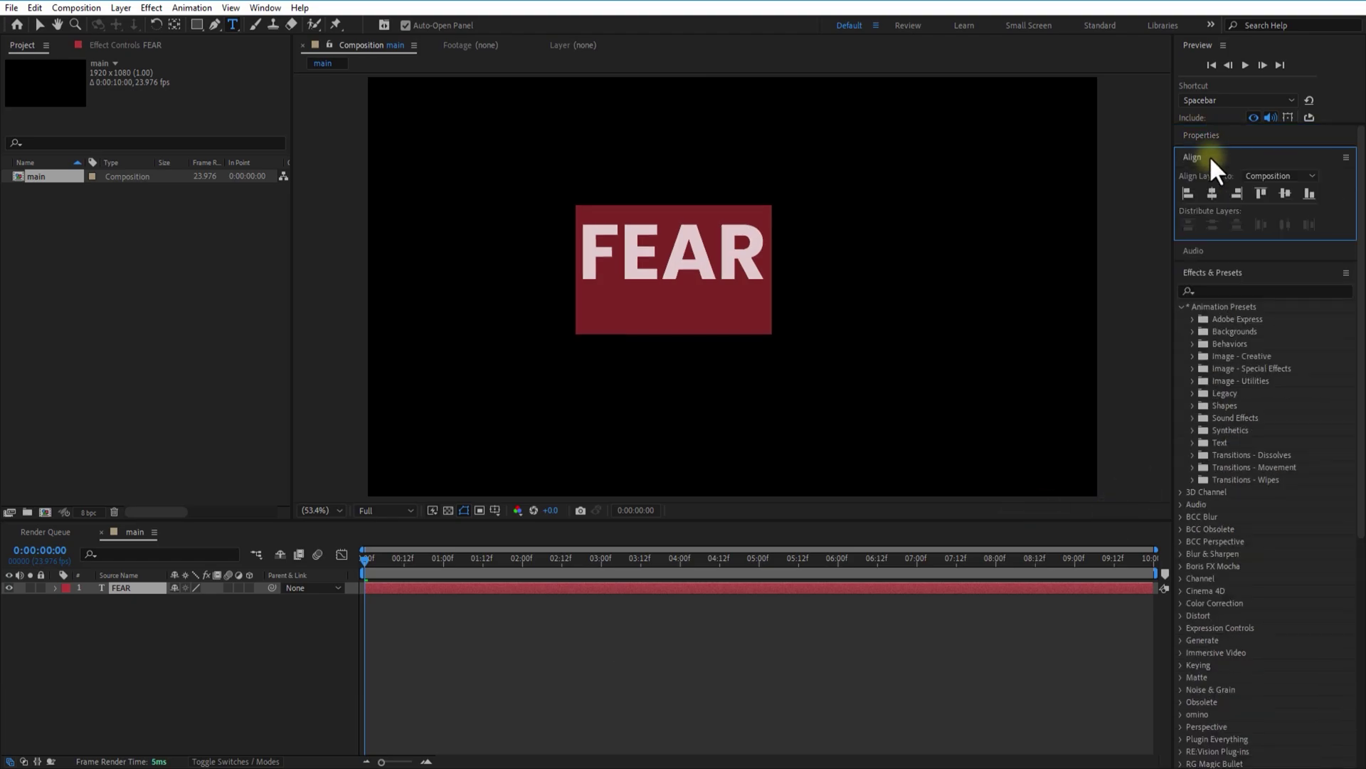
left_click(1211, 194)
left_click(1288, 193)
left_click(884, 396)
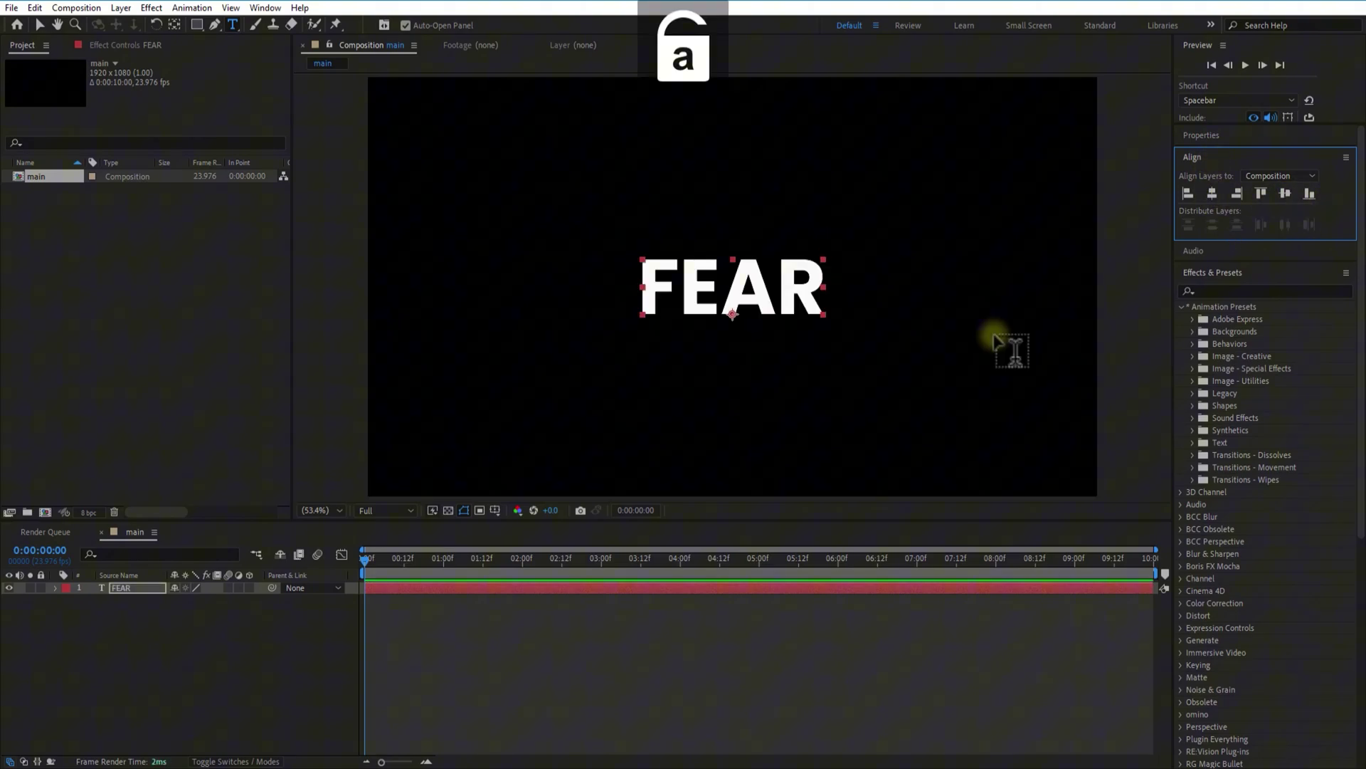
Add a black full-frame solid named bg and place it below the text layer
right_click(220, 651)
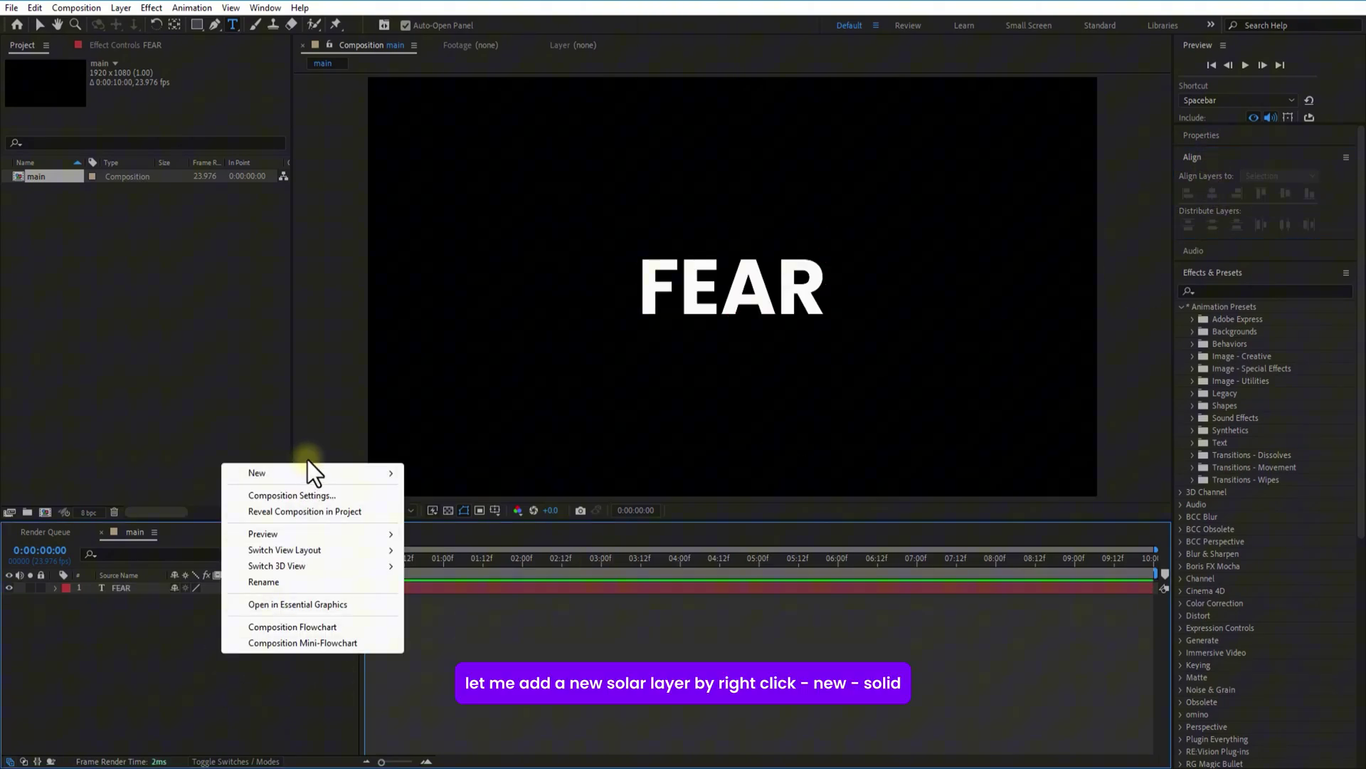
mouse_move(305, 474)
left_click(441, 506)
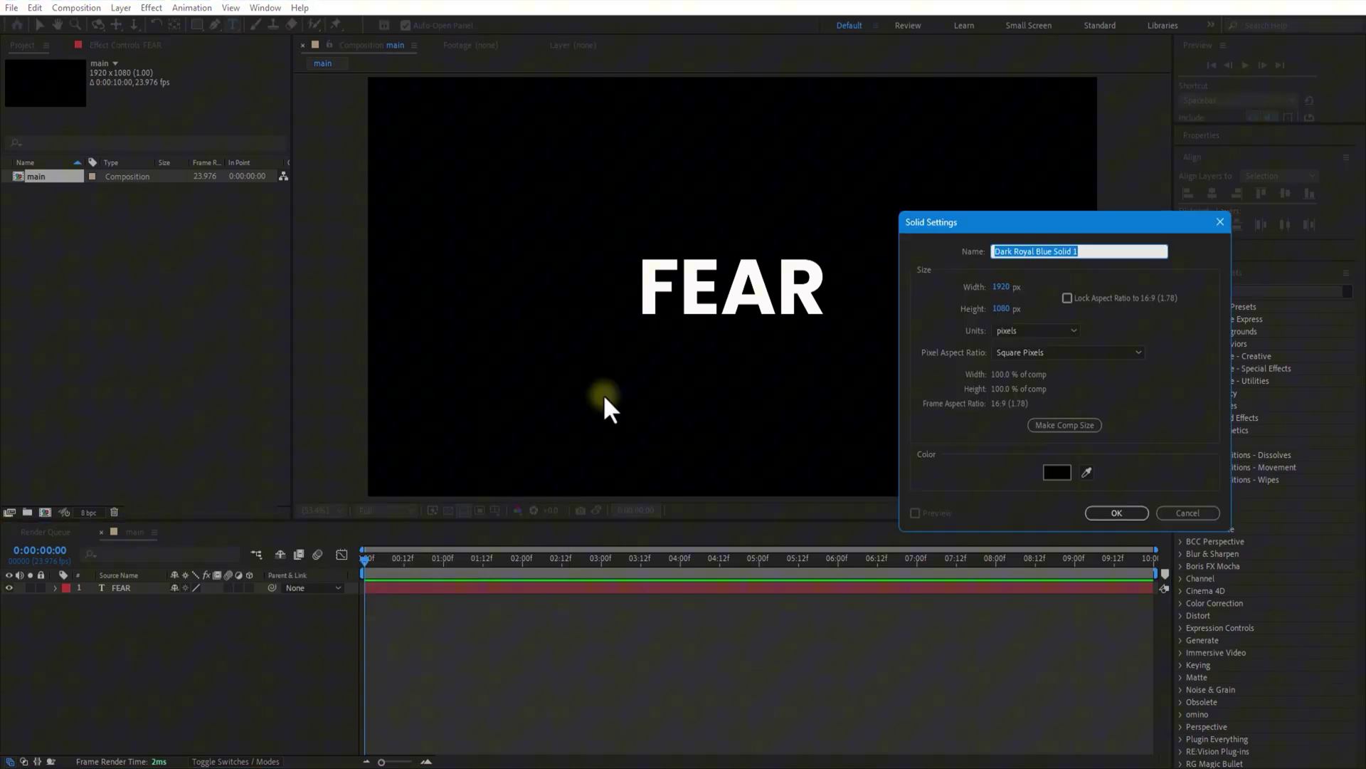
left_click(1113, 513)
left_click_drag(134, 583, 217, 669)
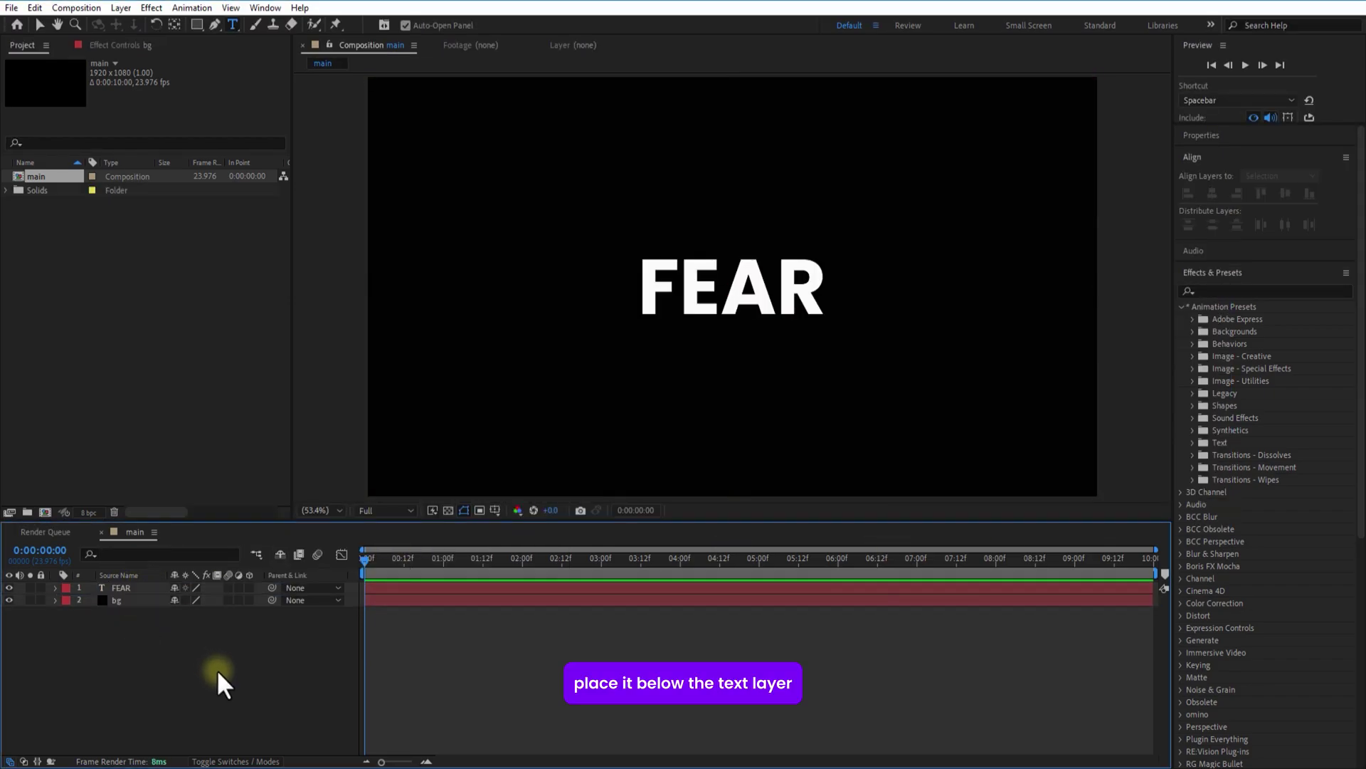
Pre-compose the FEAR text layer as "FEAR text", moving all attributes into the new composition
left_click(133, 589)
right_click(135, 587)
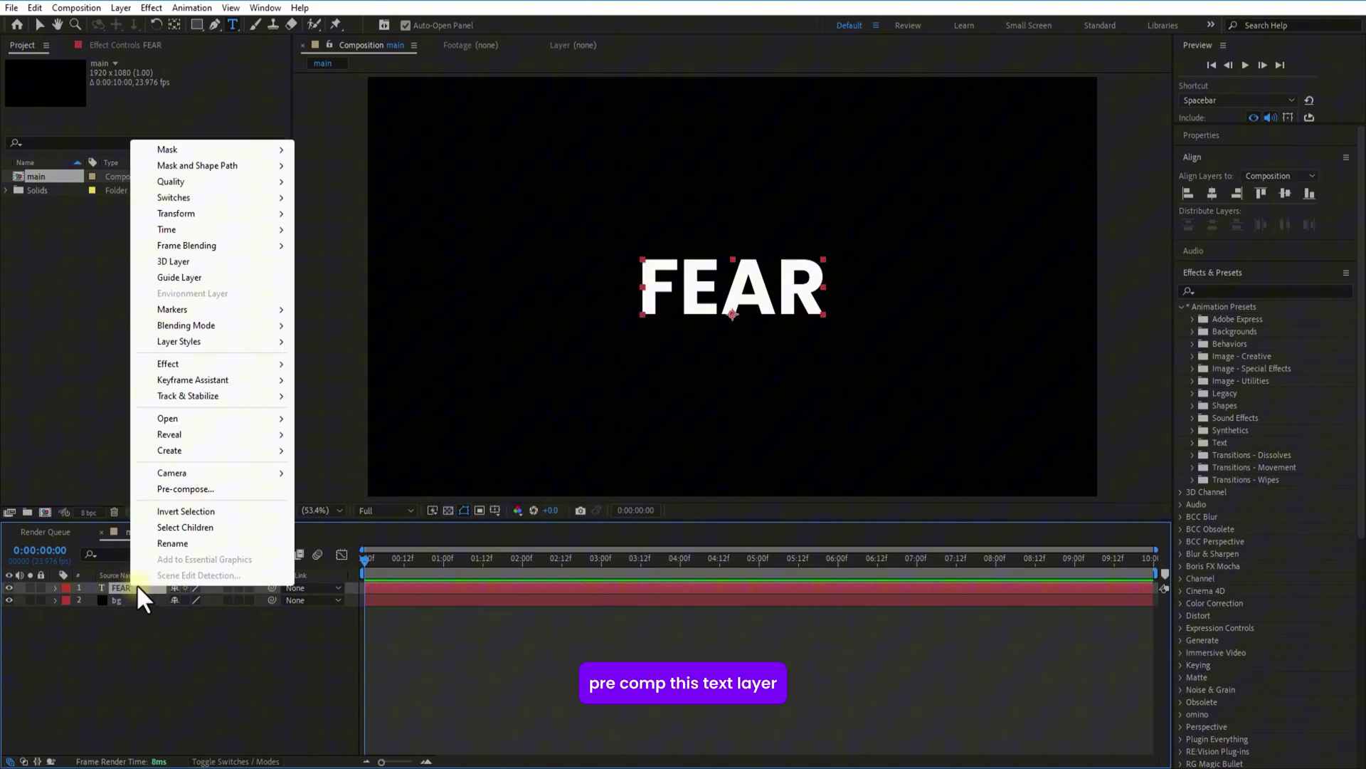
left_click(202, 489)
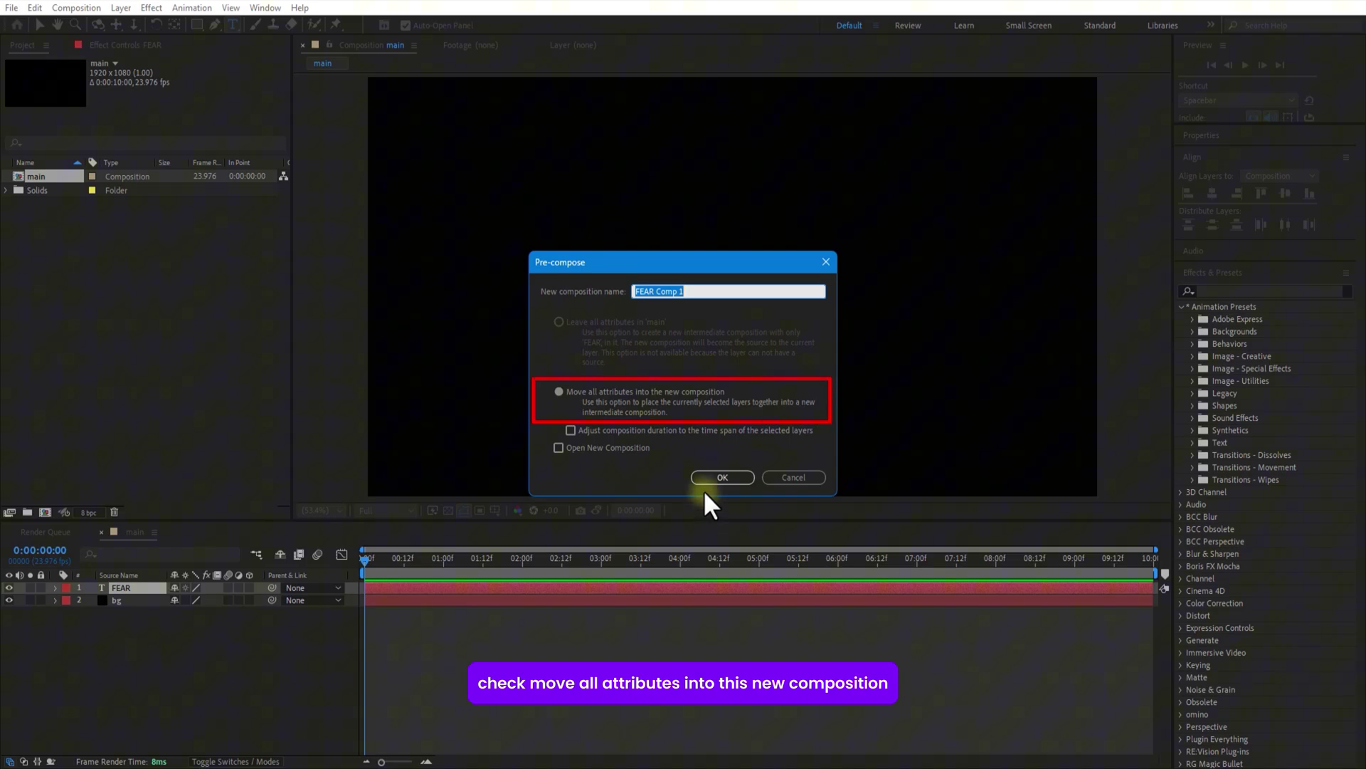
left_click(706, 290)
key("BackSpace")
key("BackSpace")
key("BackSpace")
key("BackSpace")
type("text")
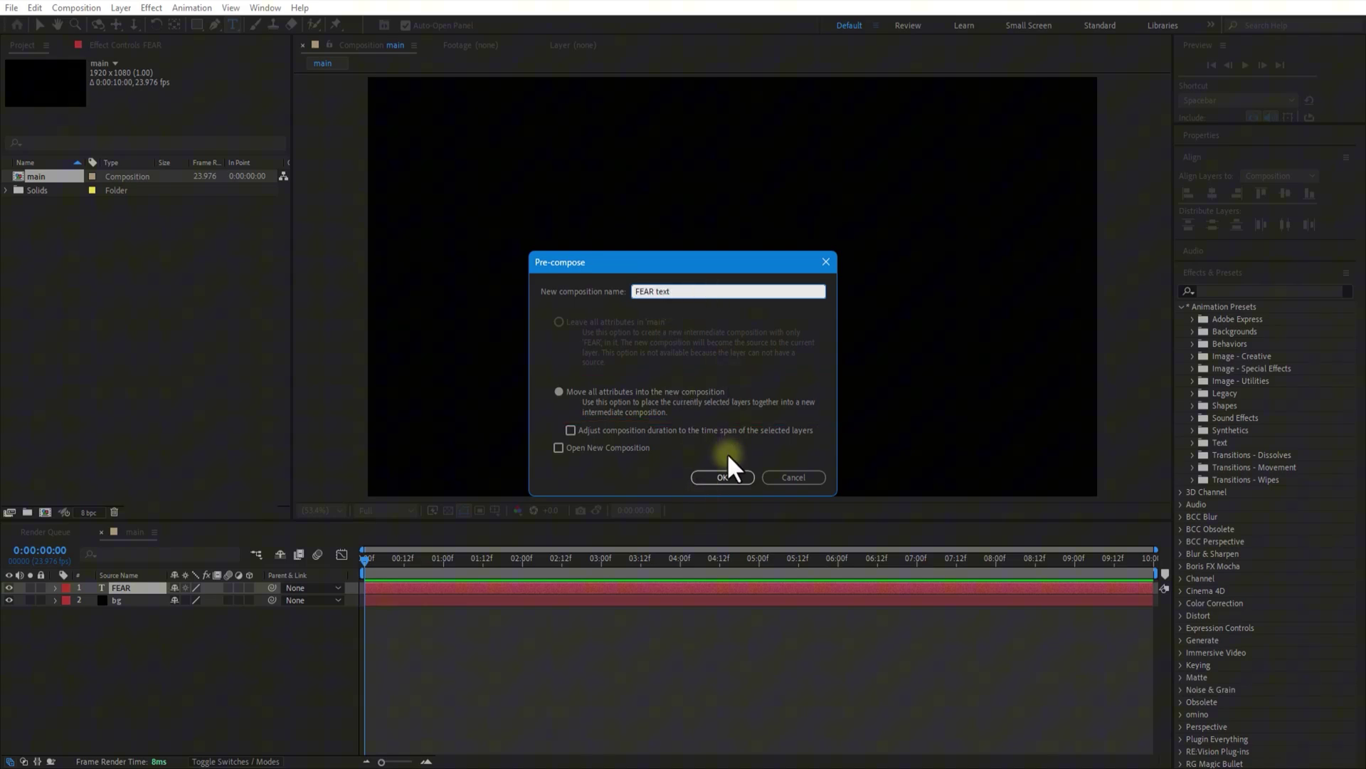
left_click(723, 476)
left_click(155, 672)
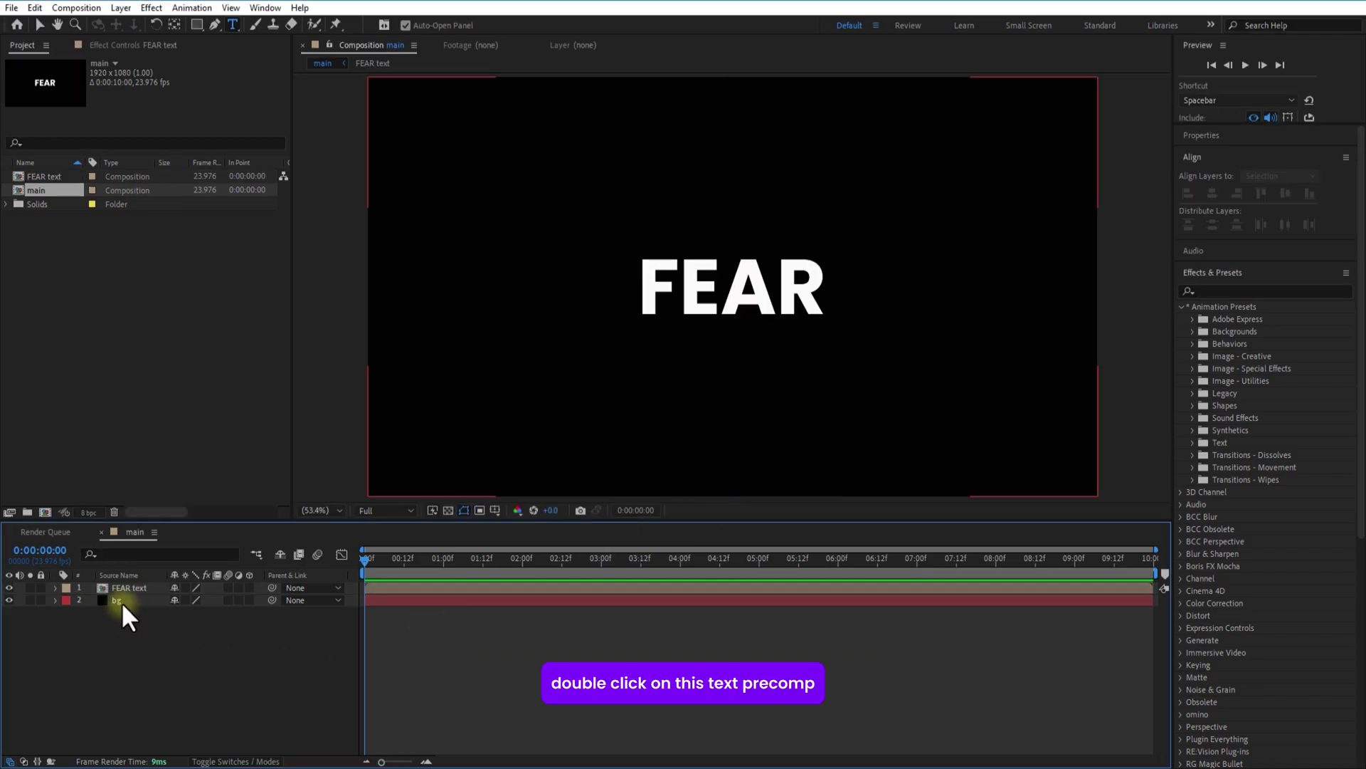
Open the FEAR text precomp and crop it to a region of interest fitted closely around the word
double_click(122, 589)
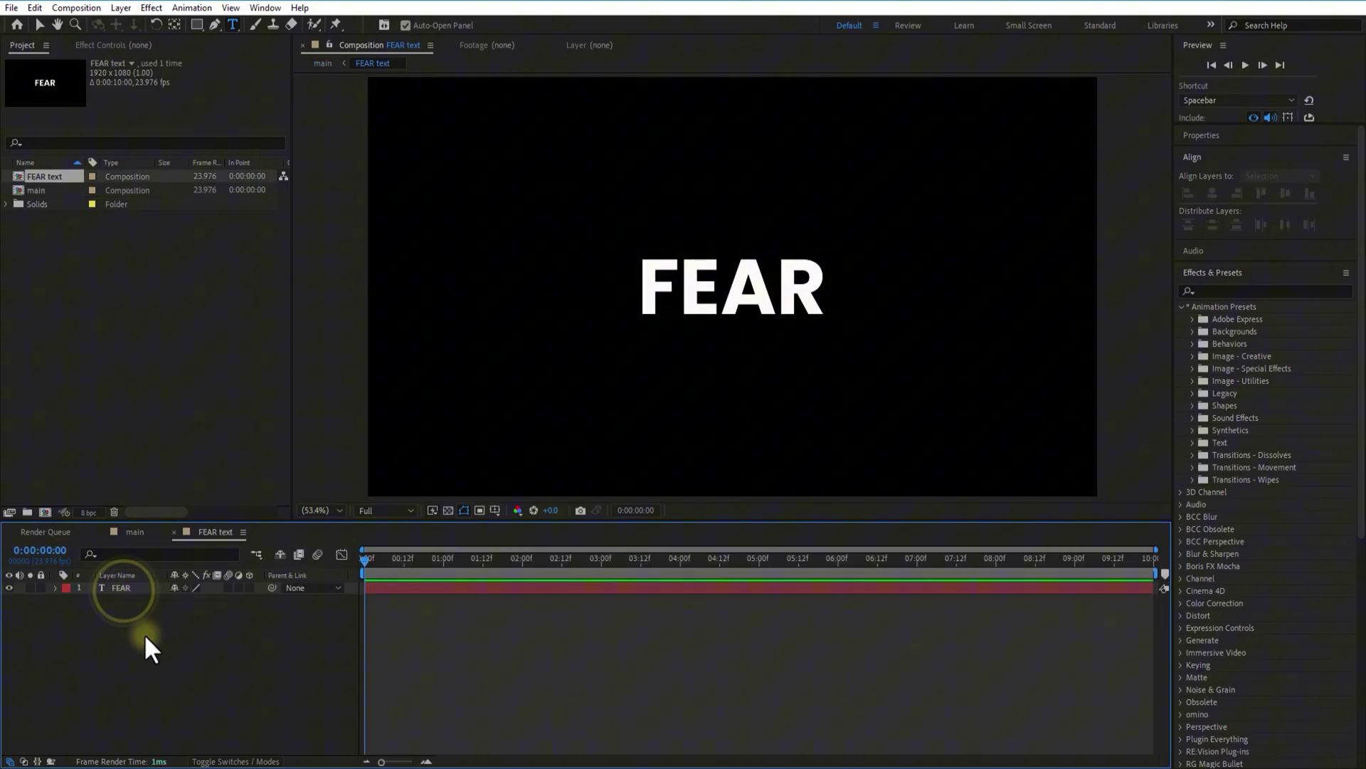
key("ctrl+a")
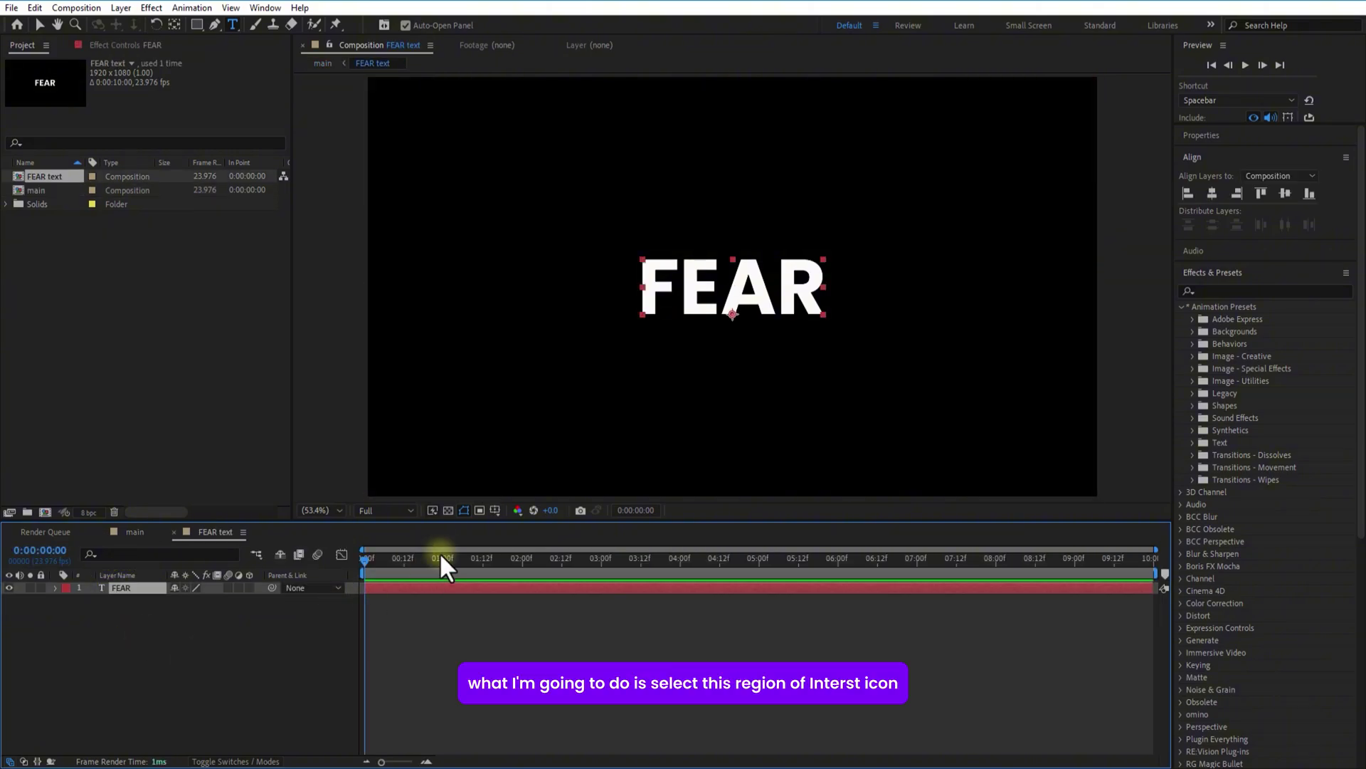
left_click(478, 511)
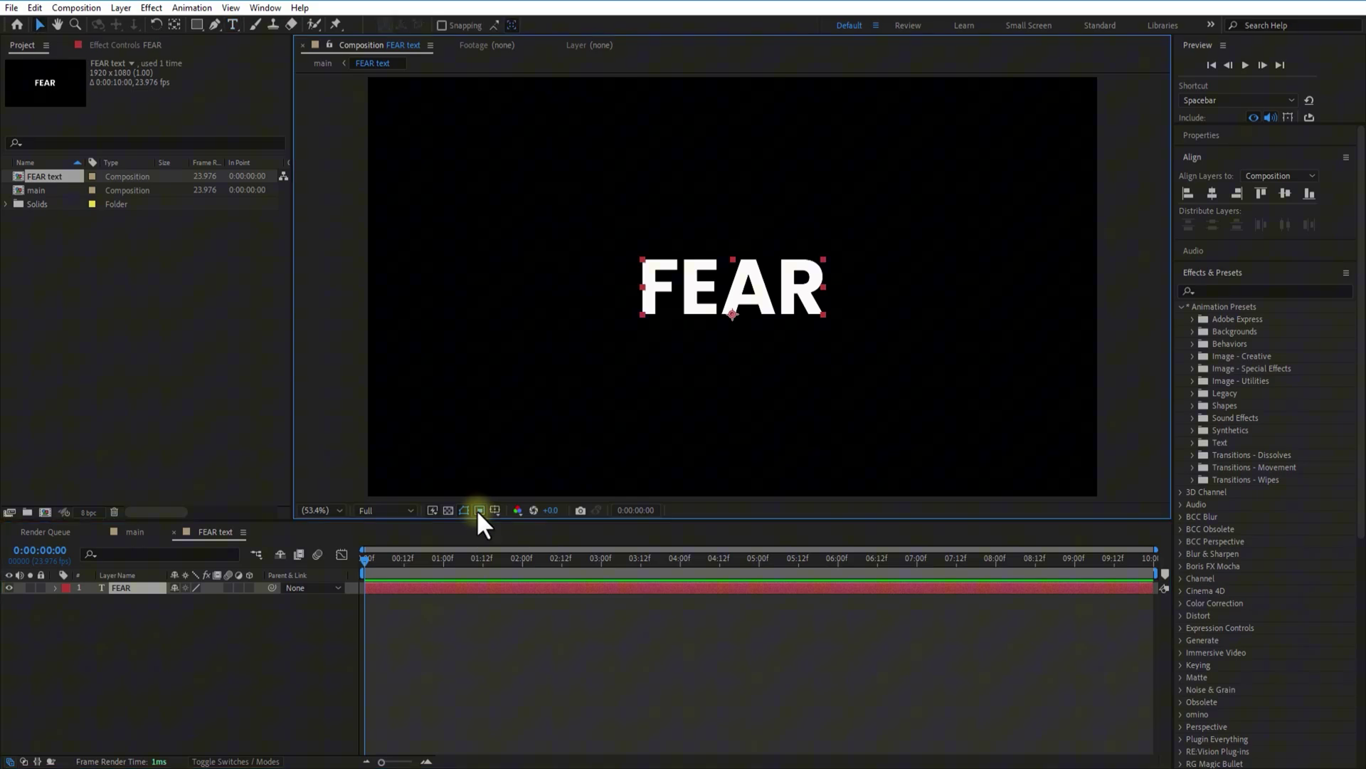
left_click_drag(624, 242, 848, 330)
left_click_drag(623, 286, 634, 286)
left_click_drag(849, 286, 832, 286)
left_click_drag(733, 331, 732, 323)
left_click_drag(732, 244, 732, 251)
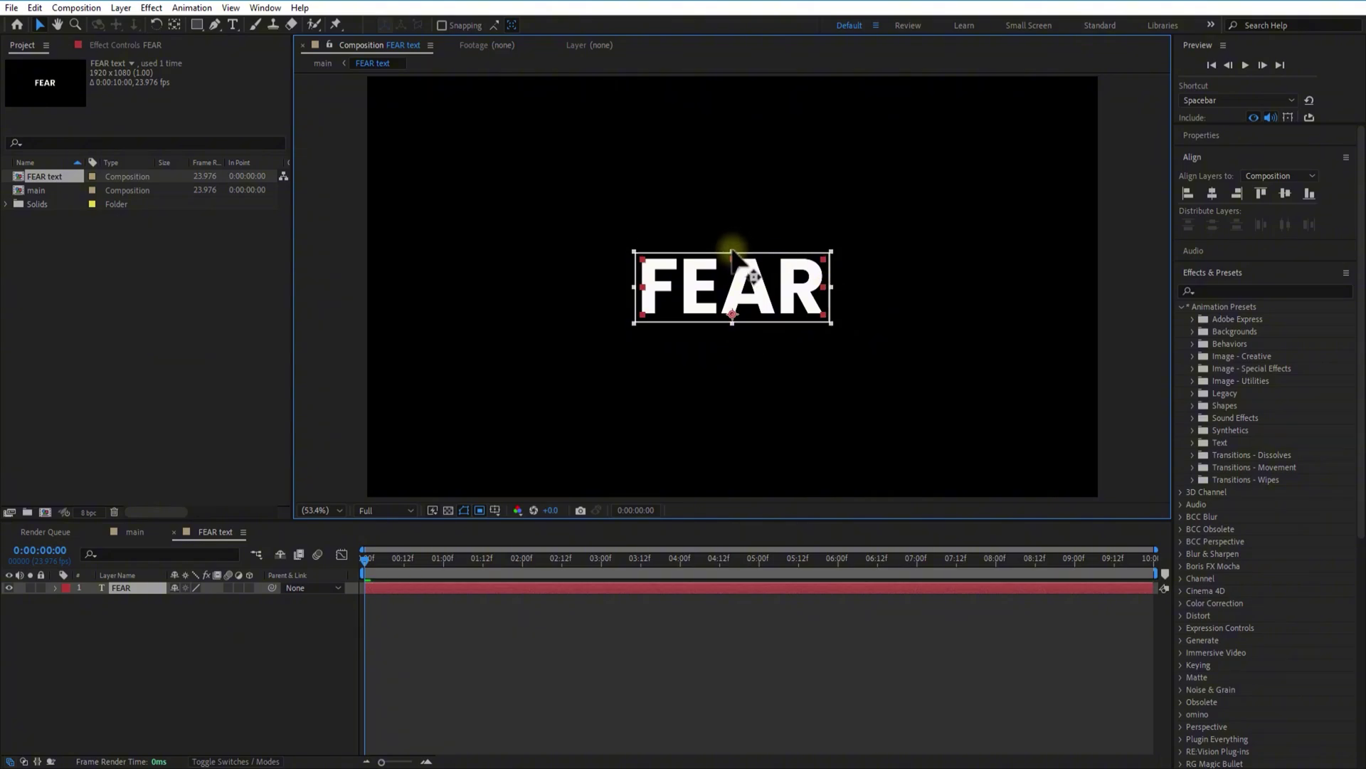
left_click(85, 8)
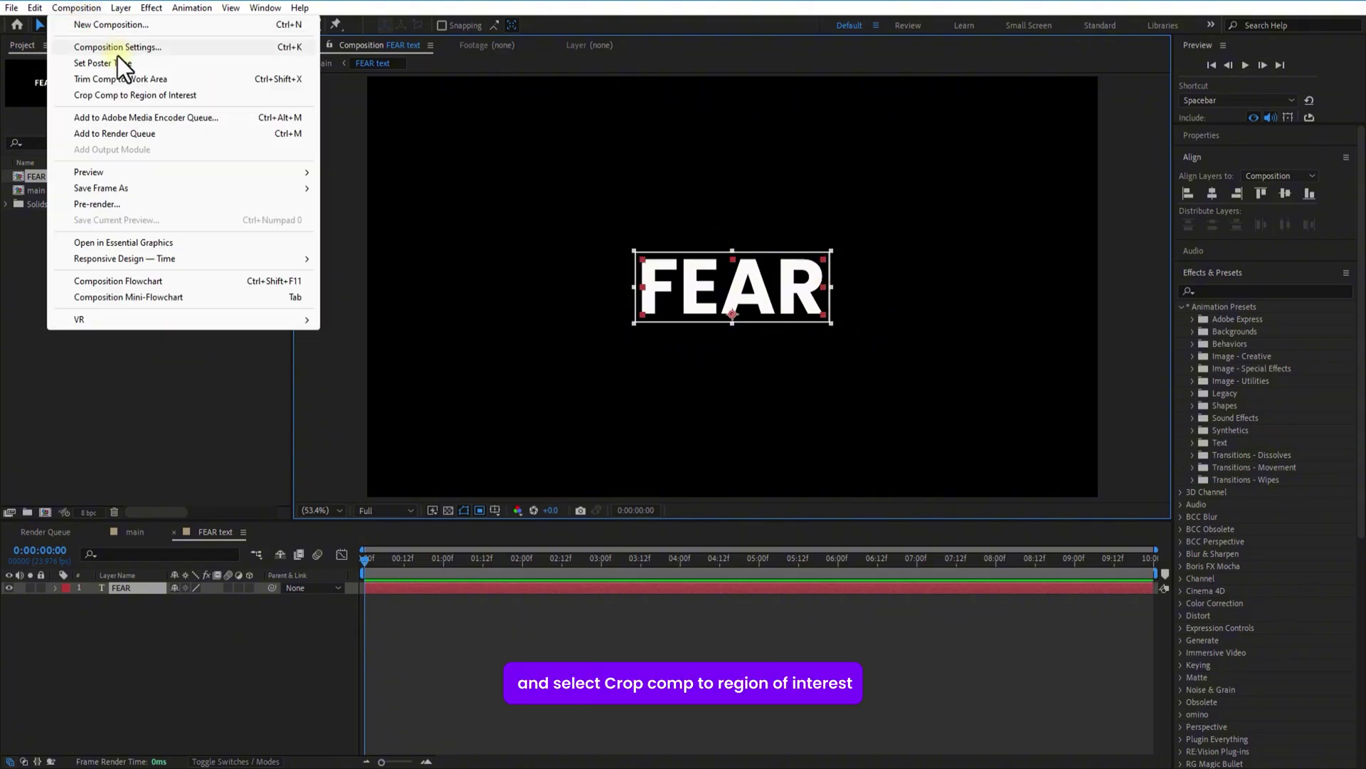
left_click(134, 95)
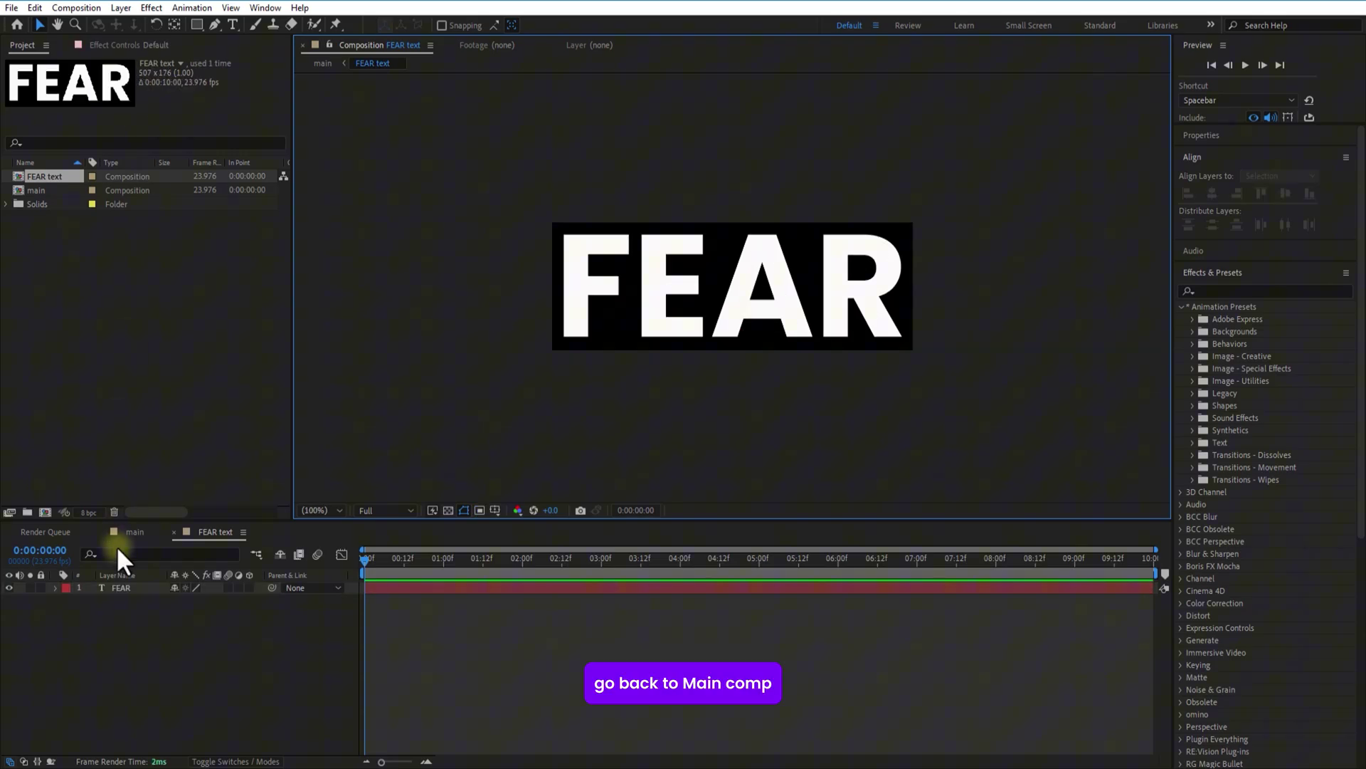
left_click(121, 588)
left_click(197, 24)
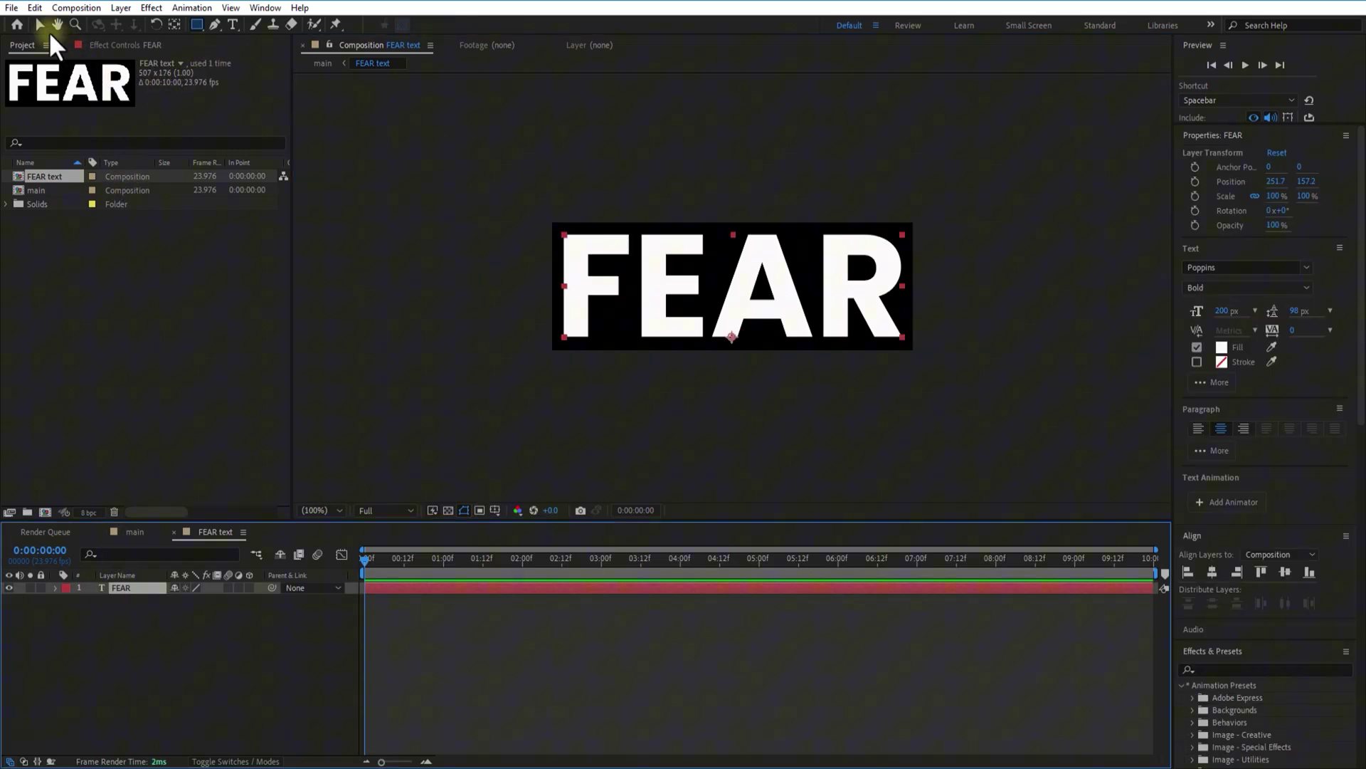
left_click(40, 24)
left_click(224, 641)
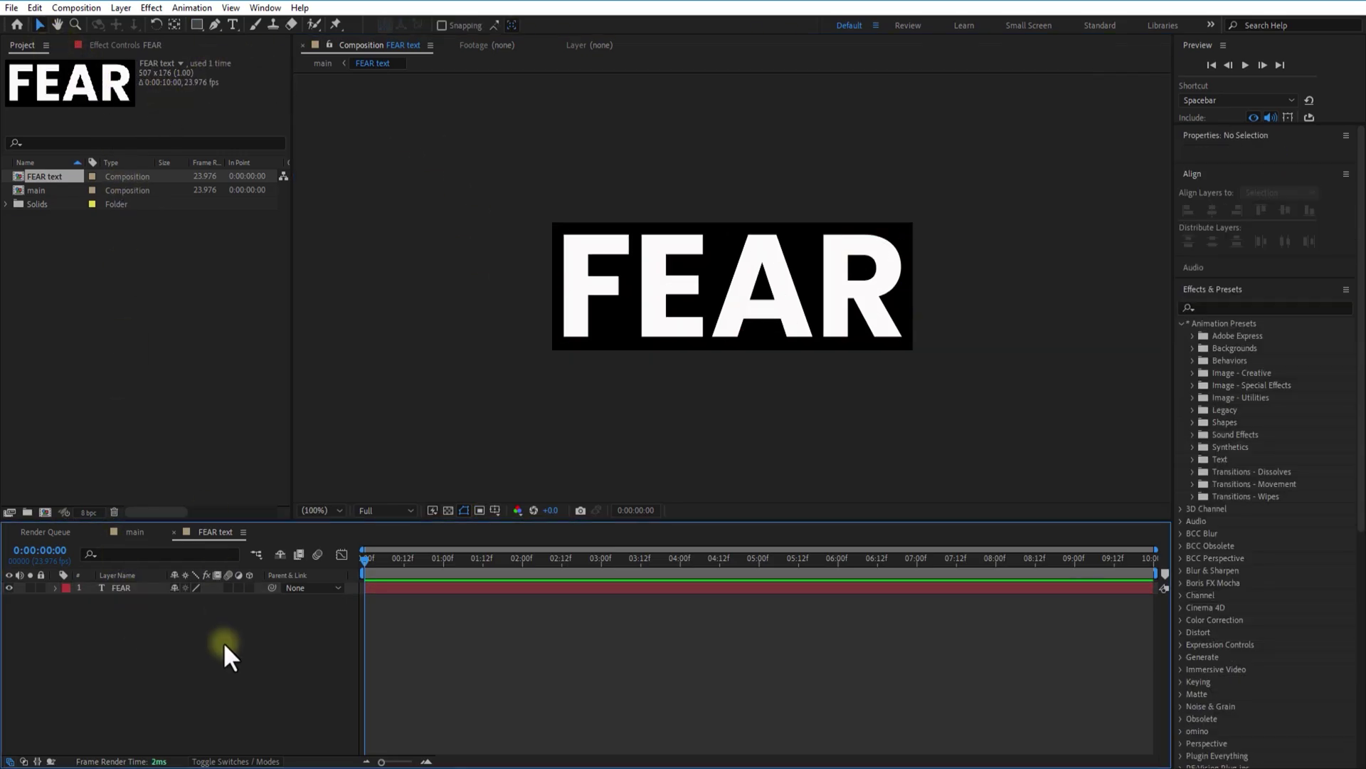
Return to the main composition and duplicate the FEAR text layer three times
left_click(135, 533)
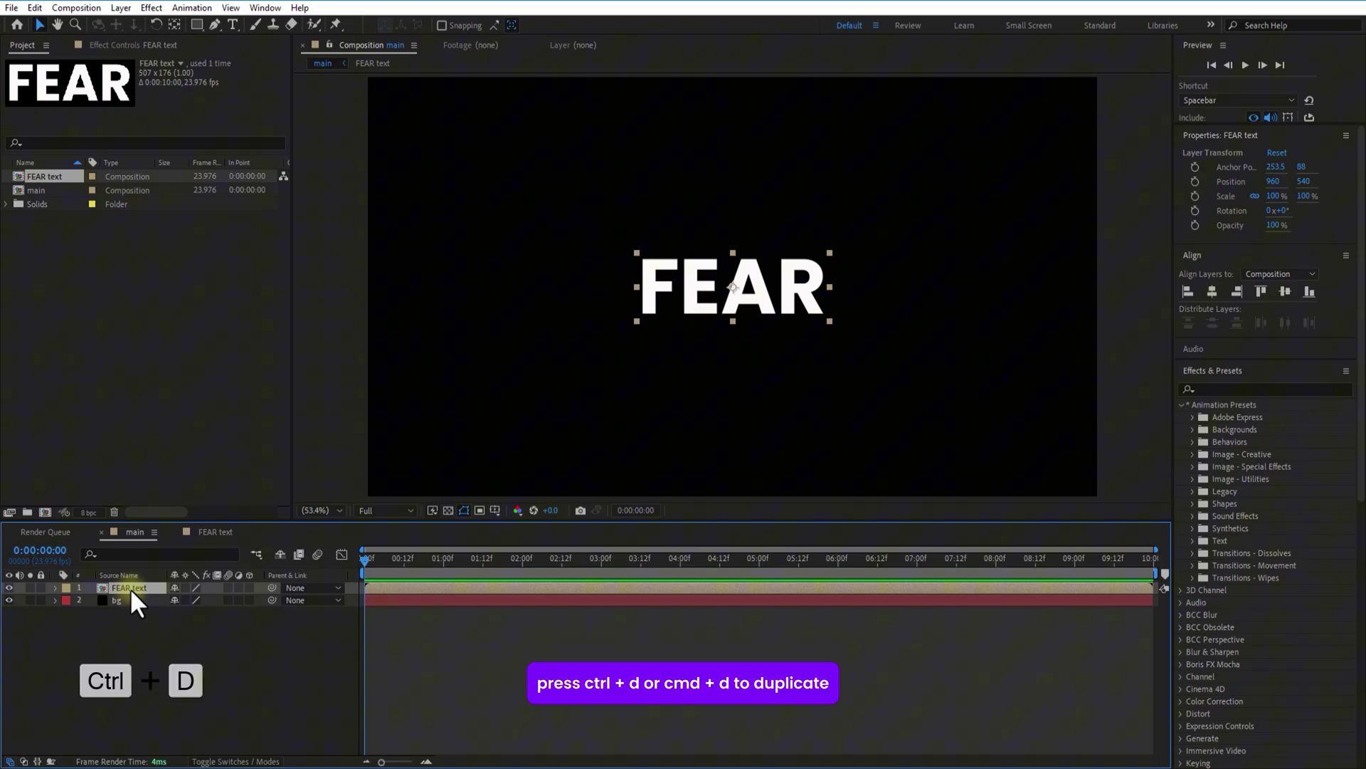
key("ctrl+d")
key("ctrl+d")
key("ctrl+d")
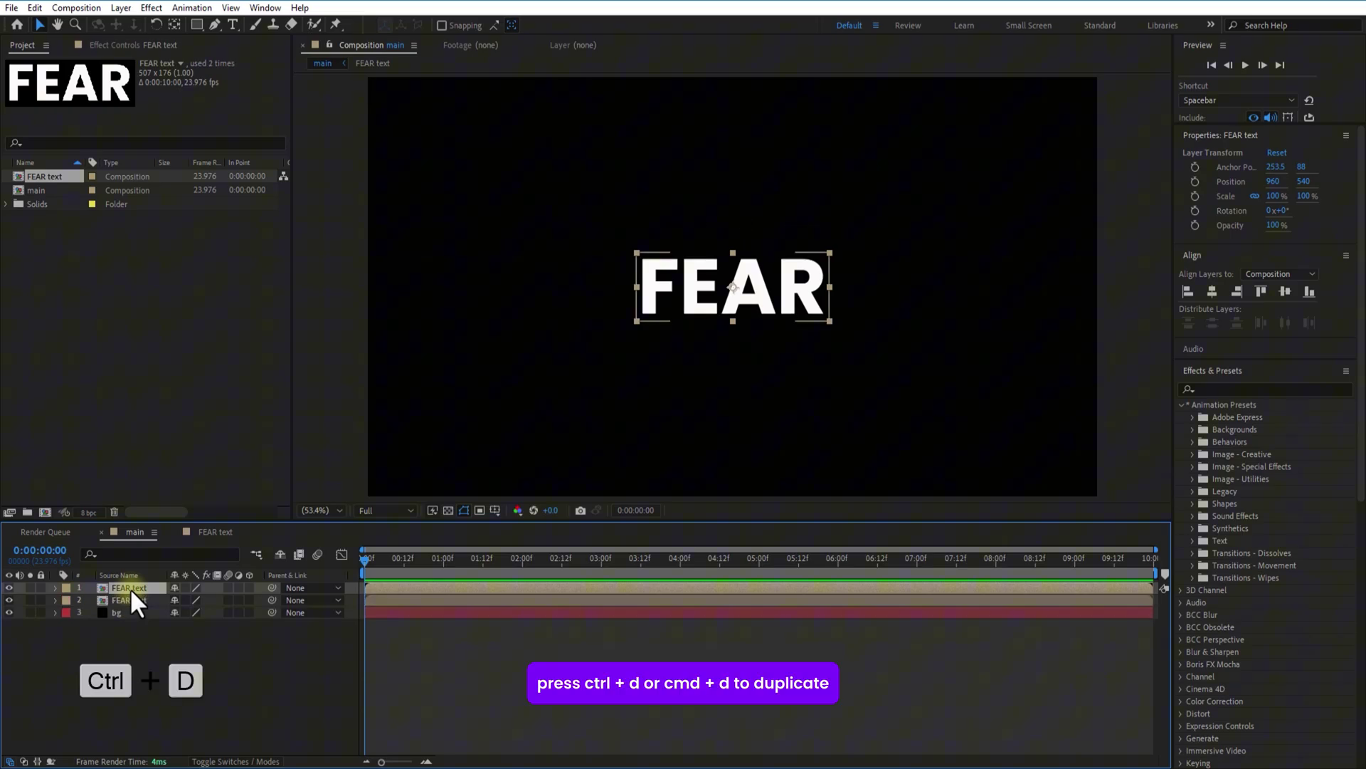
Rename the four FEAR text layers from top to bottom as F, E, A and R
key("Return")
type("F")
key("Return")
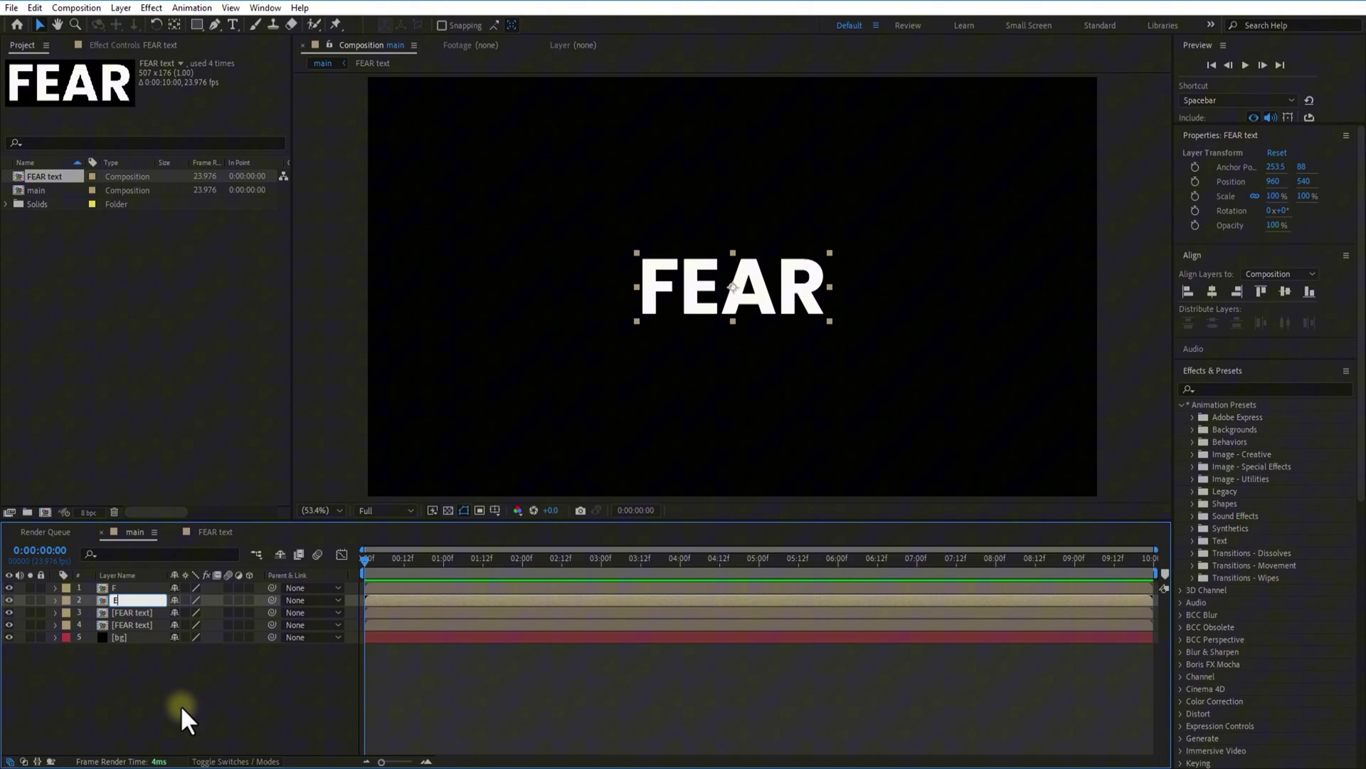
right_click(149, 625)
left_click(172, 582)
type("R")
key("Return")
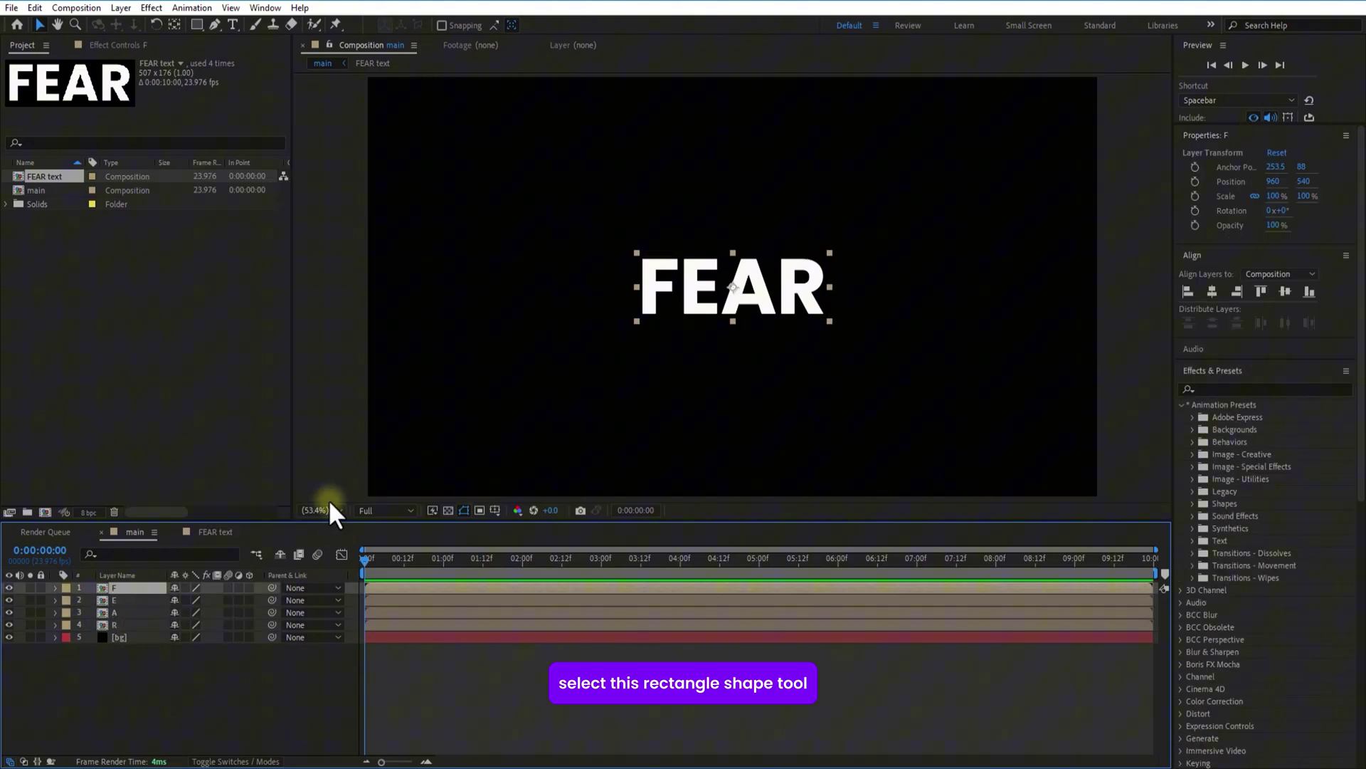
Mask the F and E layers with rectangles that each isolate only the matching letter, and collapse both layers
left_click(194, 27)
mouse_move(629, 249)
left_mouse_down()
mouse_move(631, 301)
mouse_move(682, 325)
left_mouse_up()
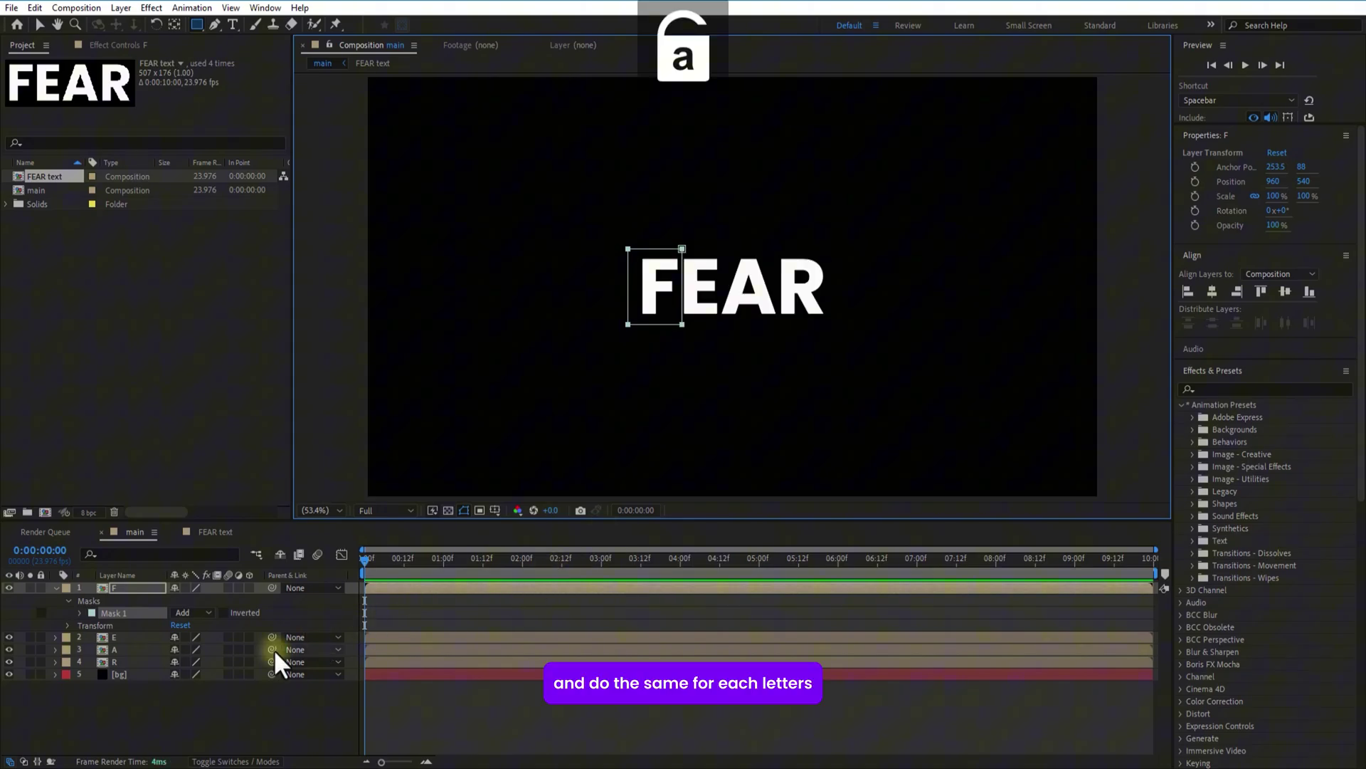
left_click(122, 637)
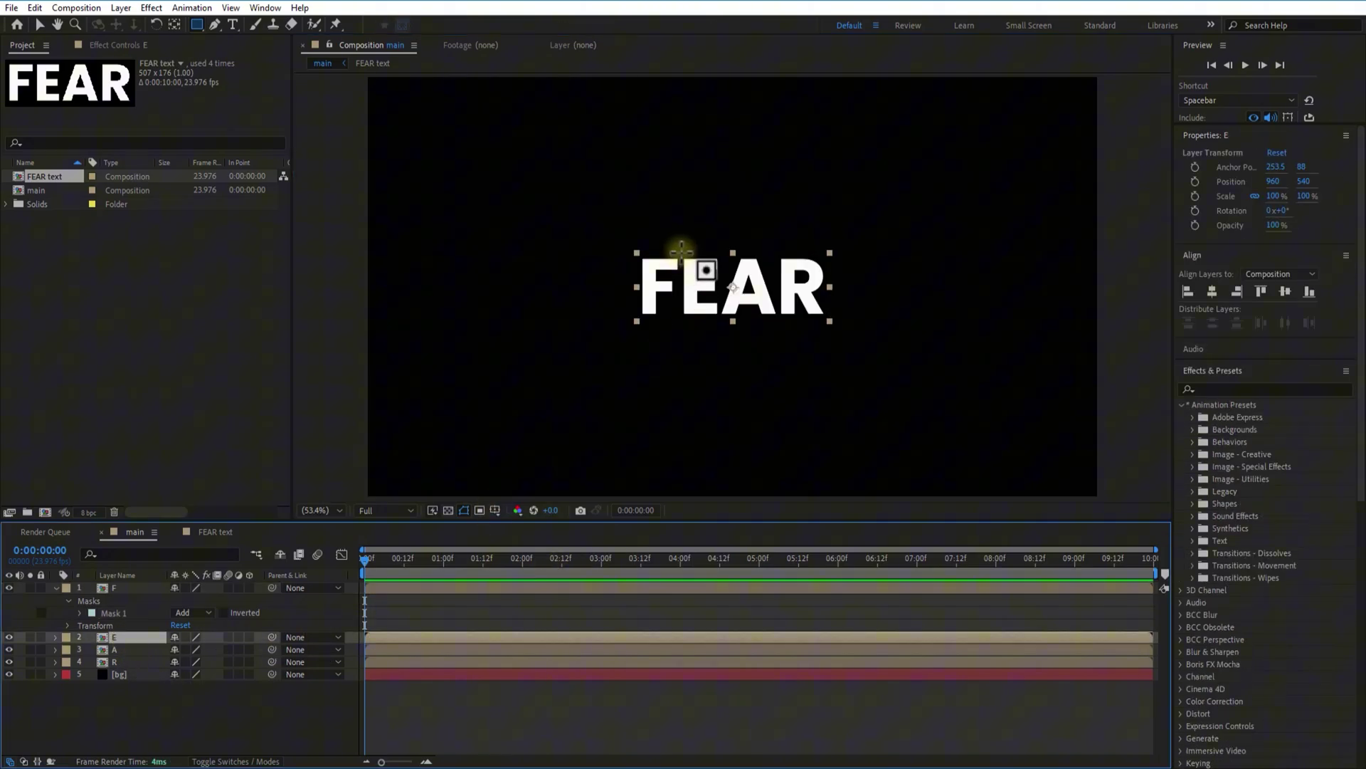
left_click_drag(681, 250, 726, 331)
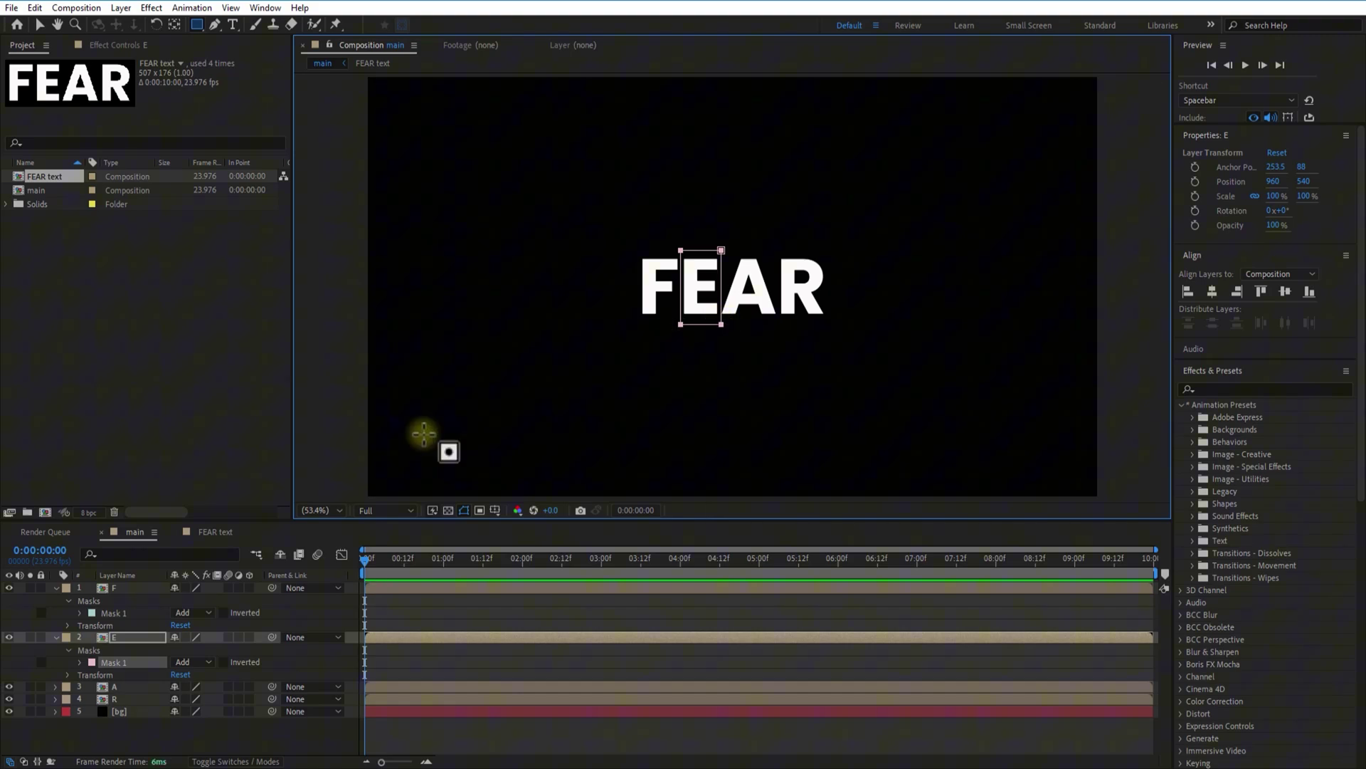
left_click(56, 588)
left_click(56, 600)
Draw rectangular masks around the matching letters on the A and R layers, and collapse both layers
left_click(124, 612)
left_click_drag(727, 240, 779, 325)
key("ctrl+z")
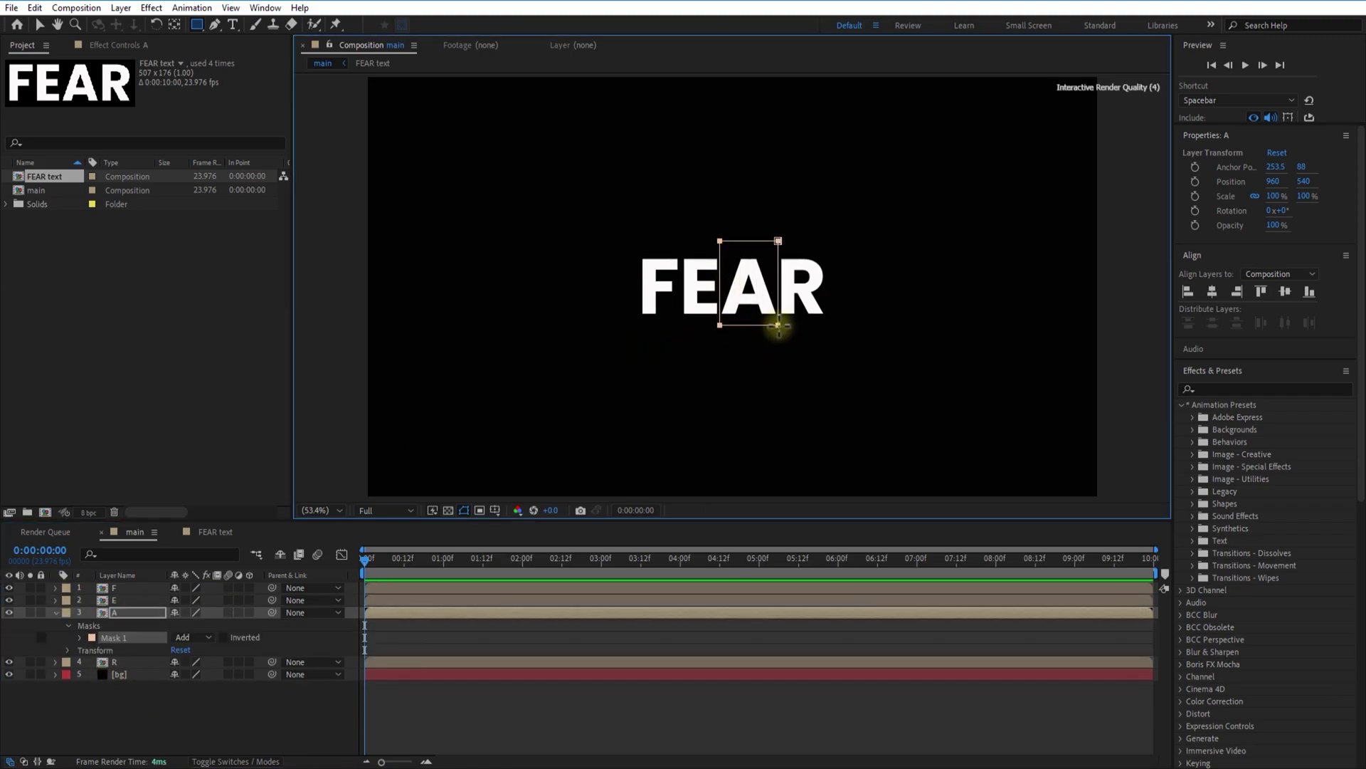
left_click(117, 661)
mouse_move(778, 240)
left_mouse_down()
mouse_move(793, 314)
mouse_move(831, 325)
left_mouse_up()
left_click(518, 647)
left_click(55, 612)
left_click(55, 625)
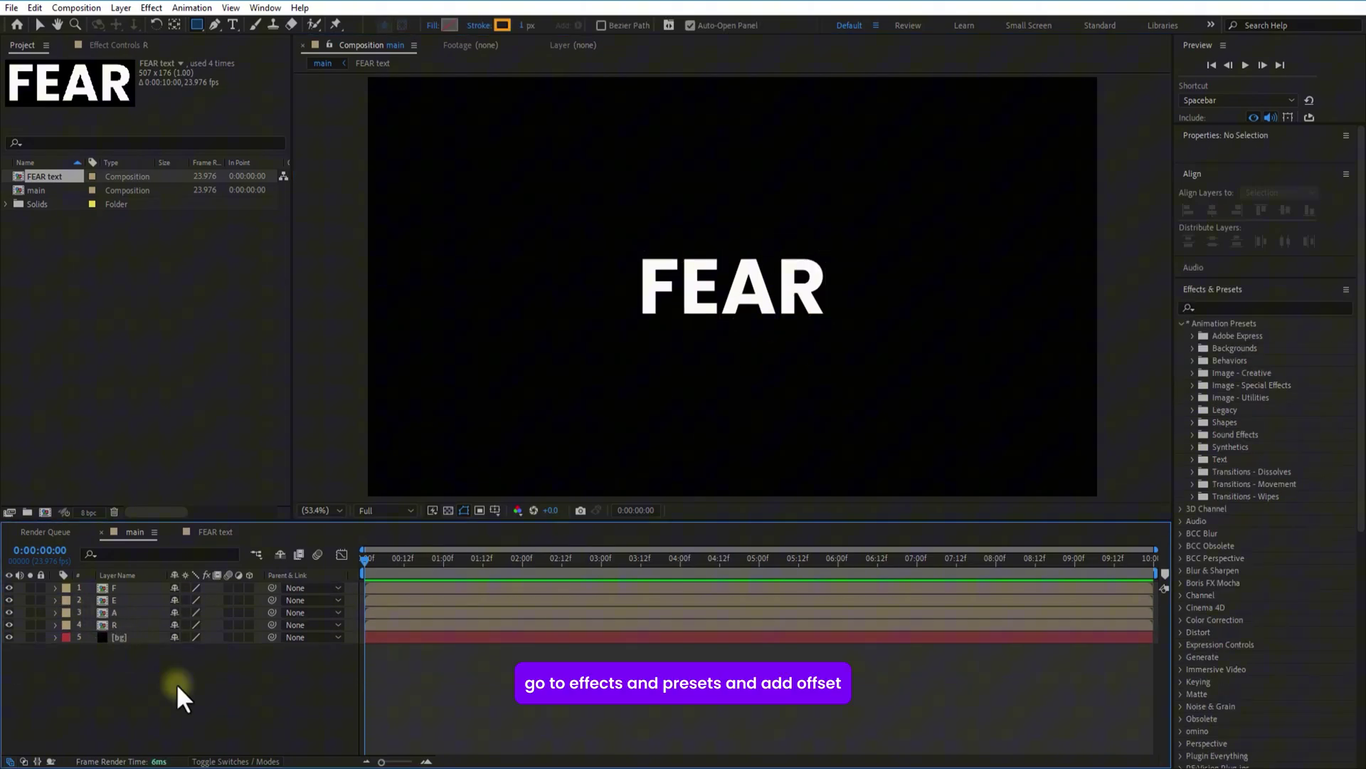
Find the Distort effect Offset and apply it to the F layer
left_click(1213, 307)
type("o")
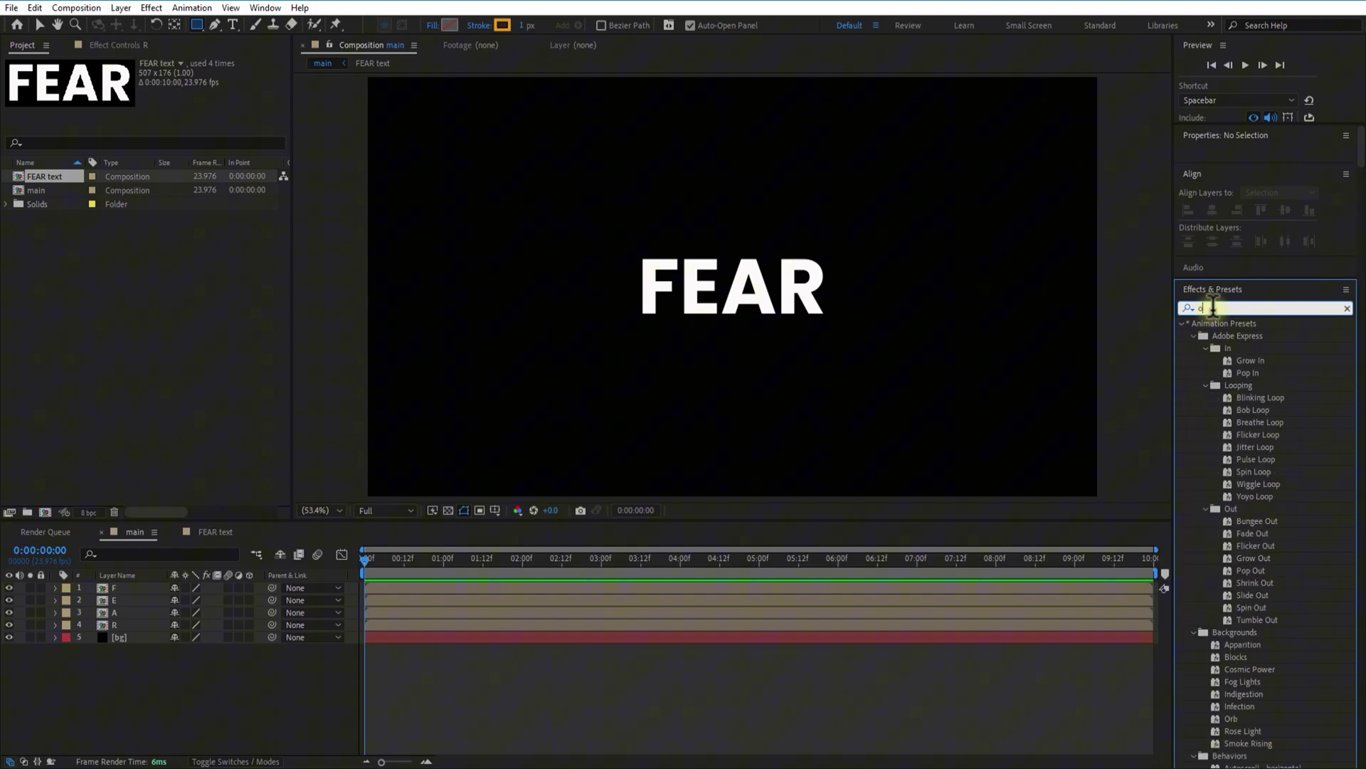
type("ffset")
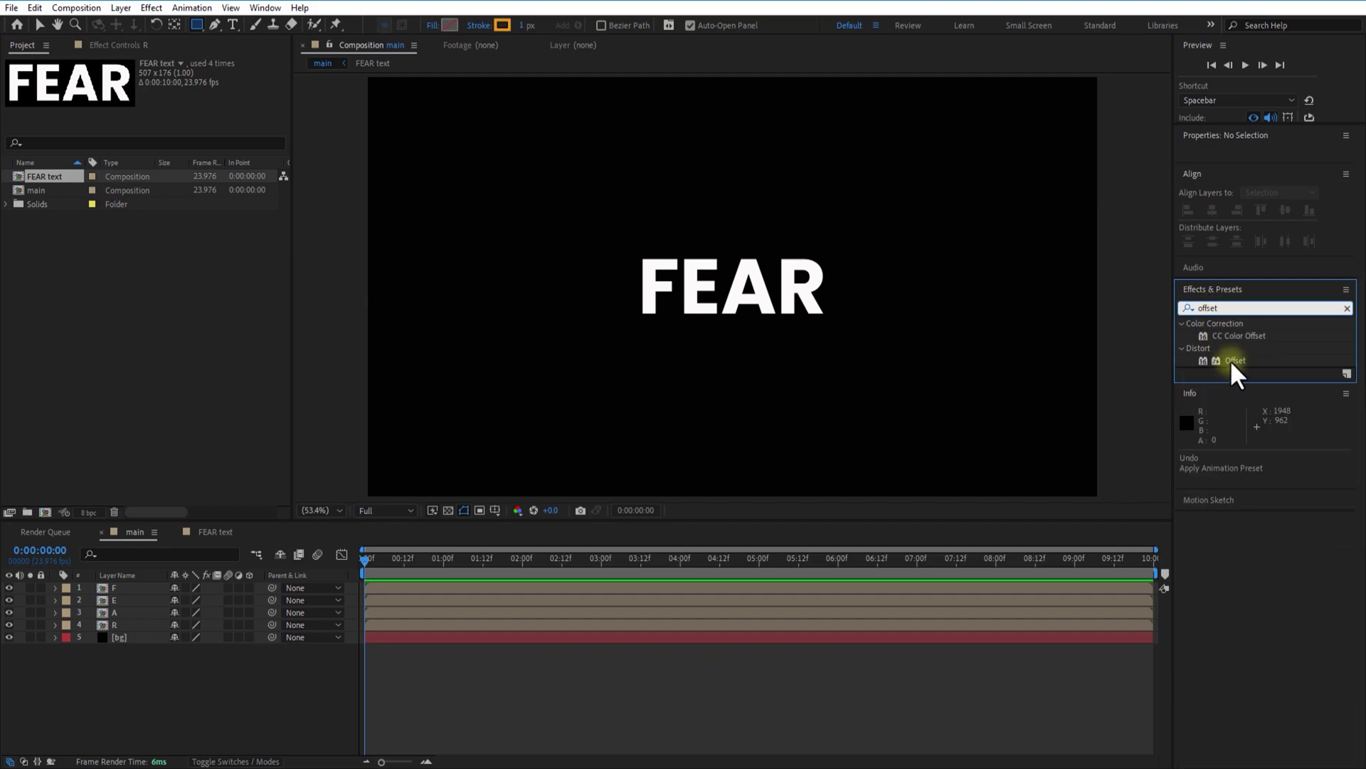
left_click_drag(1235, 361, 127, 588)
key("v")
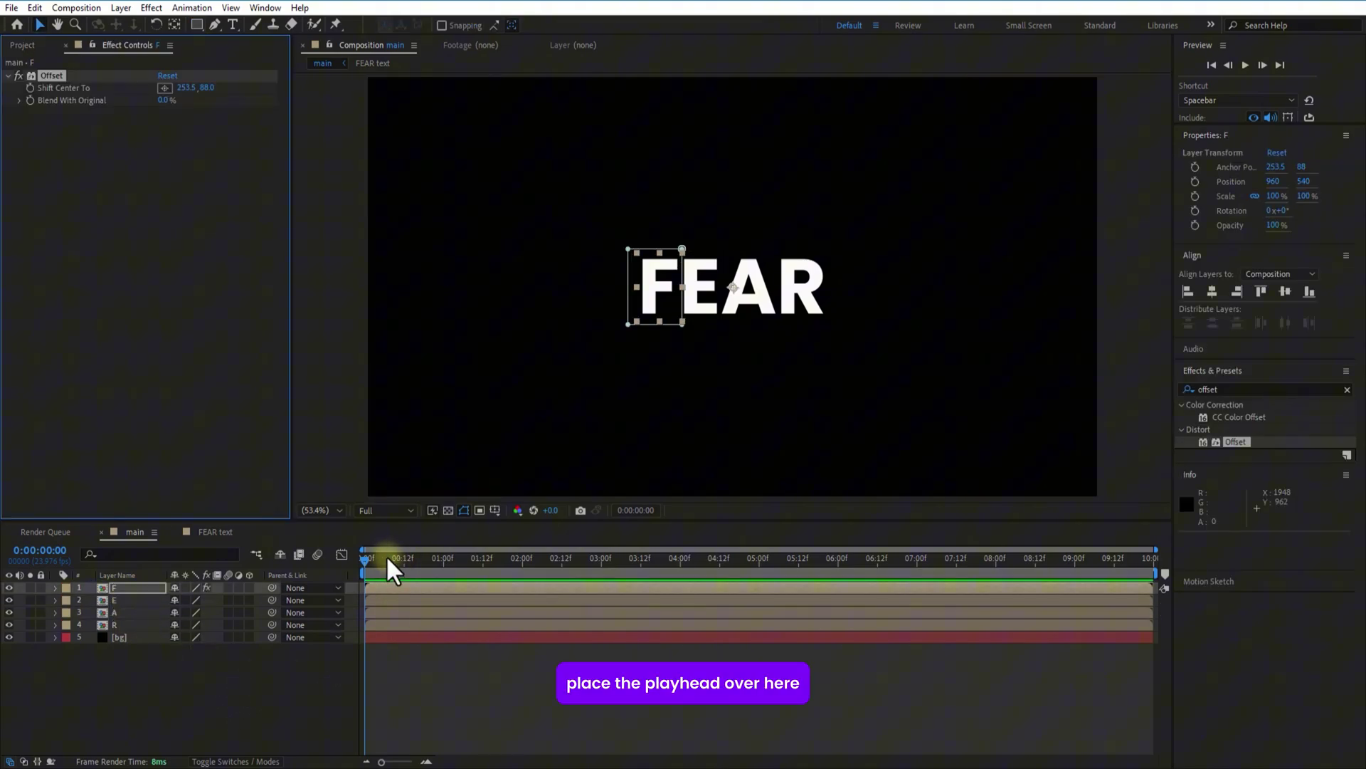
Set a keyframe for the F layer's Offset Shift Center To at 2 seconds
left_click(391, 558)
left_click_drag(526, 566, 522, 566)
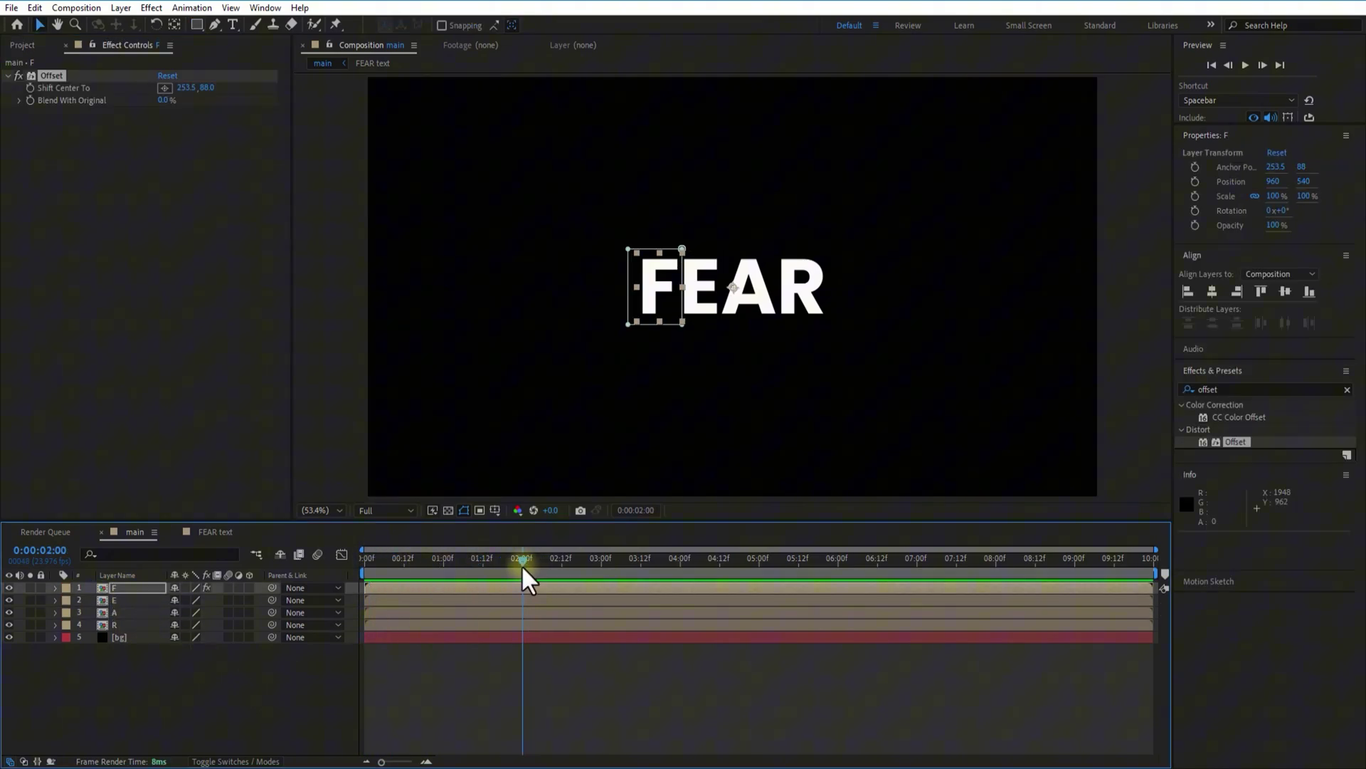
left_click(30, 86)
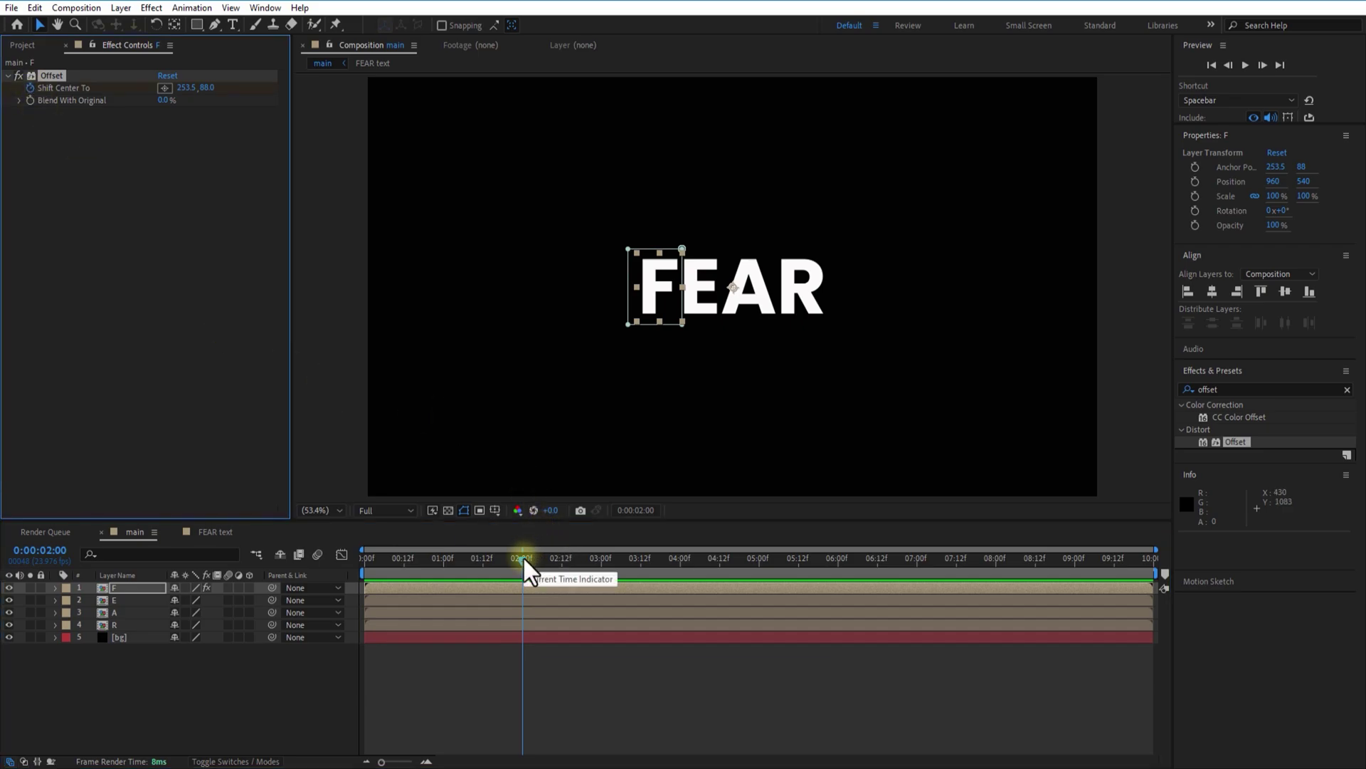
Copy the keyframed Offset effect from the F layer to the E, A and R layers
key("ctrl+c")
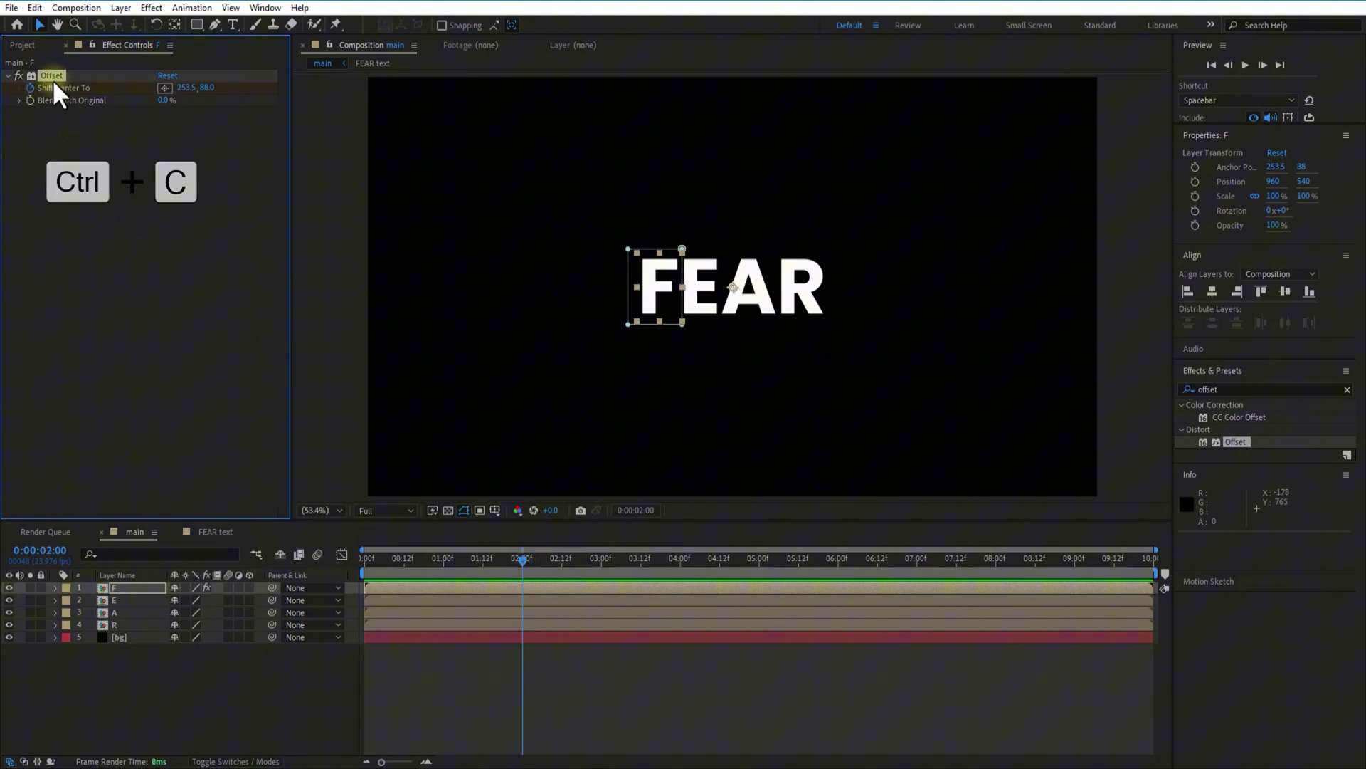
key("ctrl+v")
left_click(117, 601)
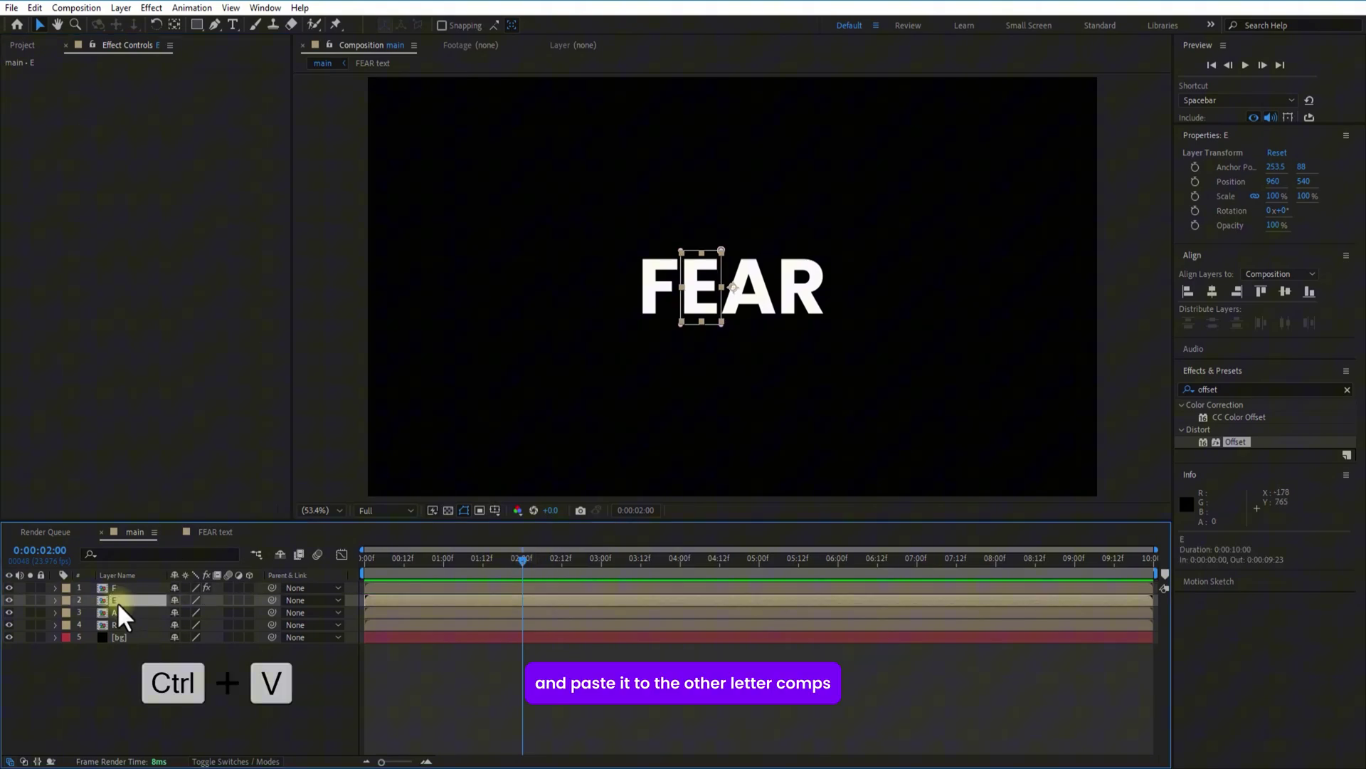
key("ctrl+v")
left_click(121, 614)
key("ctrl+v")
left_click(126, 626)
key("ctrl+v")
Select the F, E, A and R layers together and reveal their keyframed properties
left_click(139, 680)
left_click(126, 626)
left_click(122, 613, "ctrl")
left_click(119, 600, "ctrl")
left_click(119, 588, "ctrl")
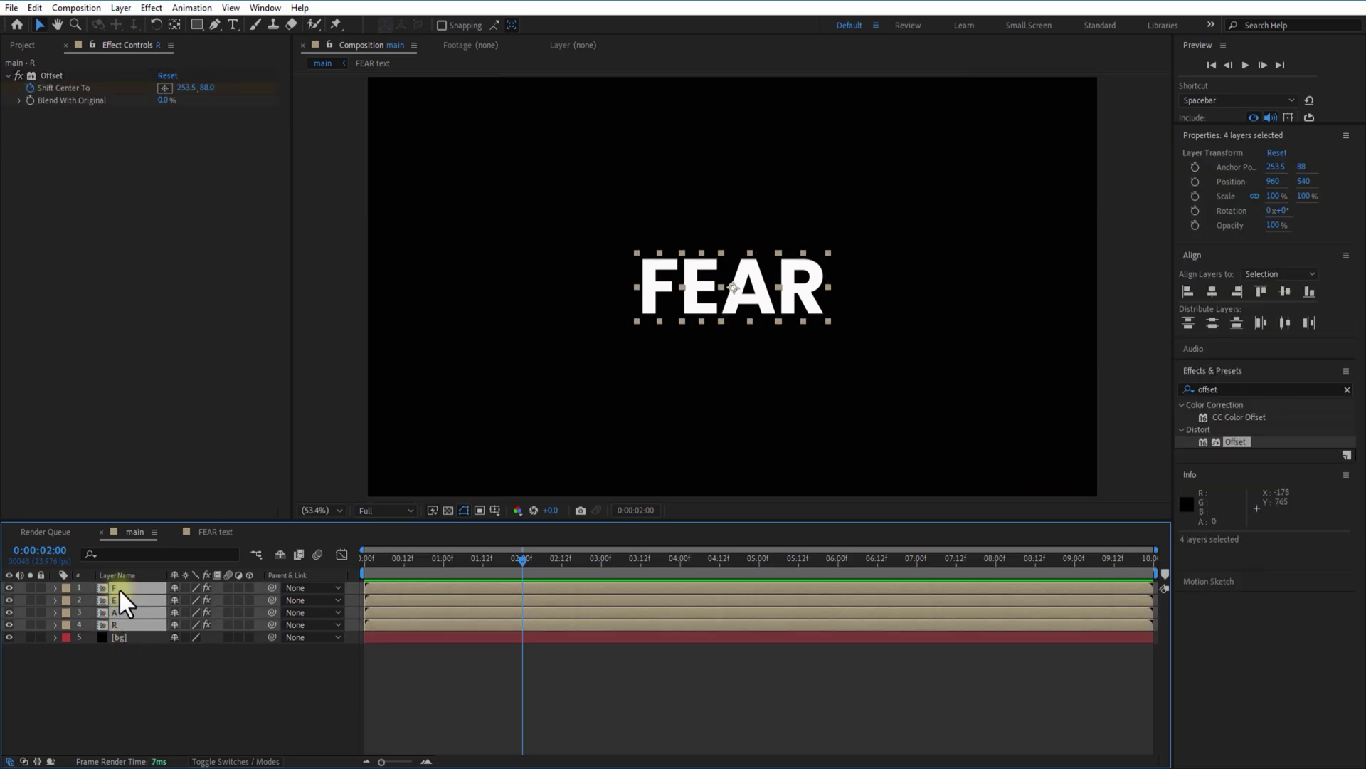
key("u")
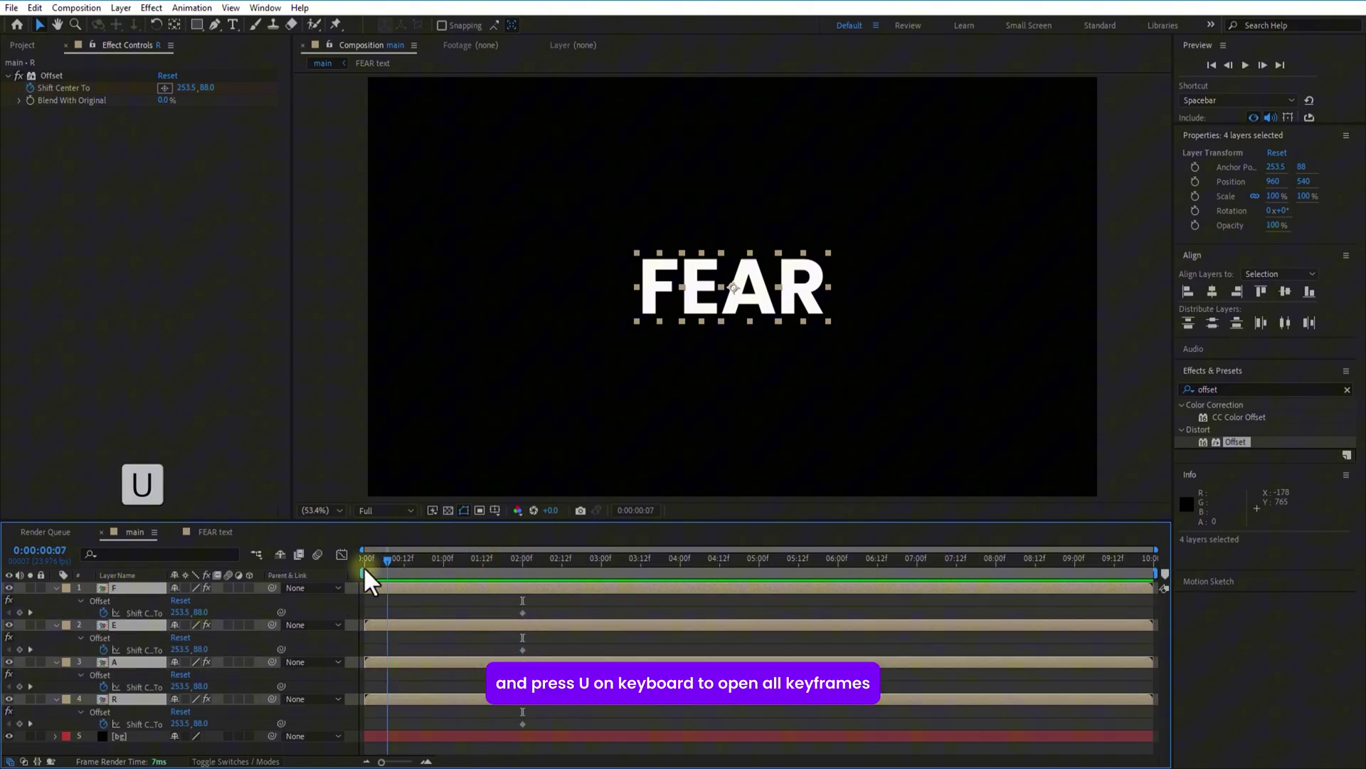
At the timeline start, set the vertical Shift Center To value to 443 for F, -262 for E, 442 for A and -264 for R
left_click(363, 564)
left_click(412, 598)
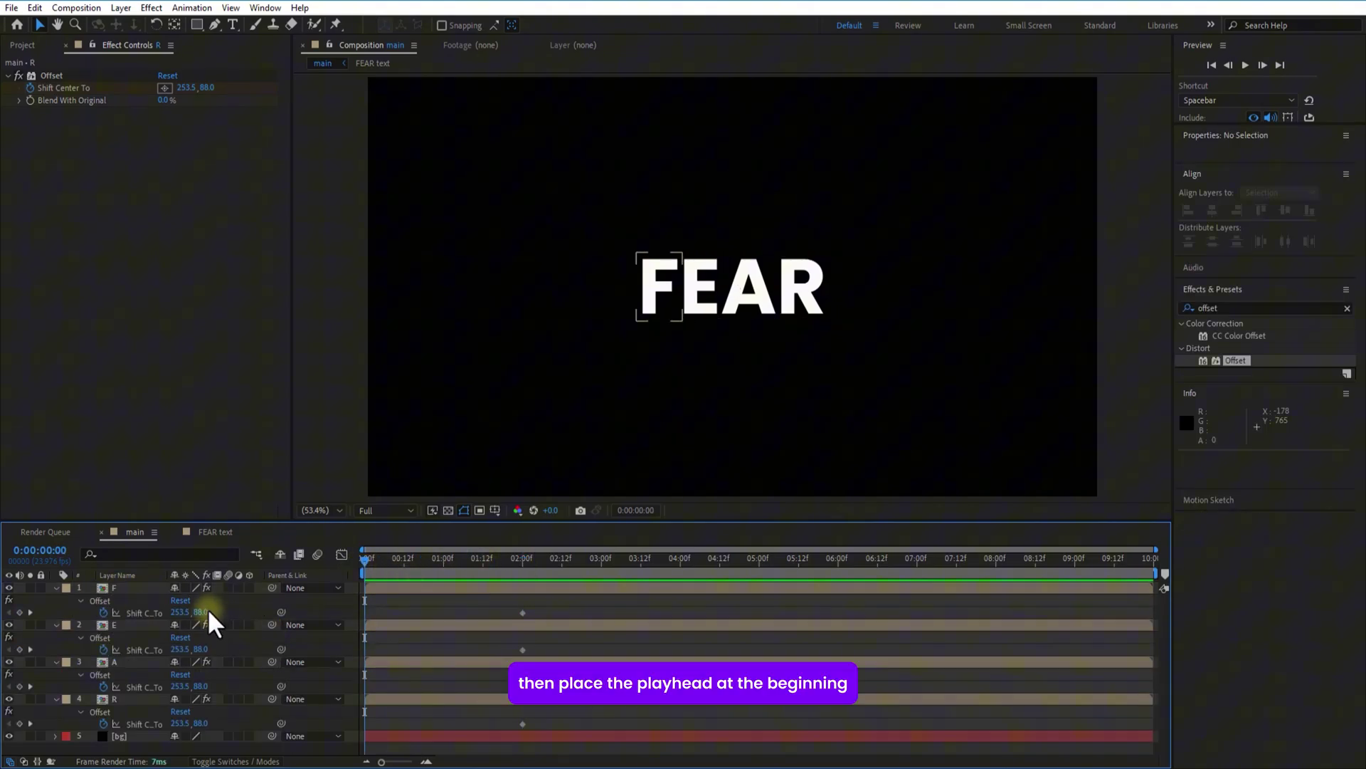
left_click_drag(204, 611, 478, 603)
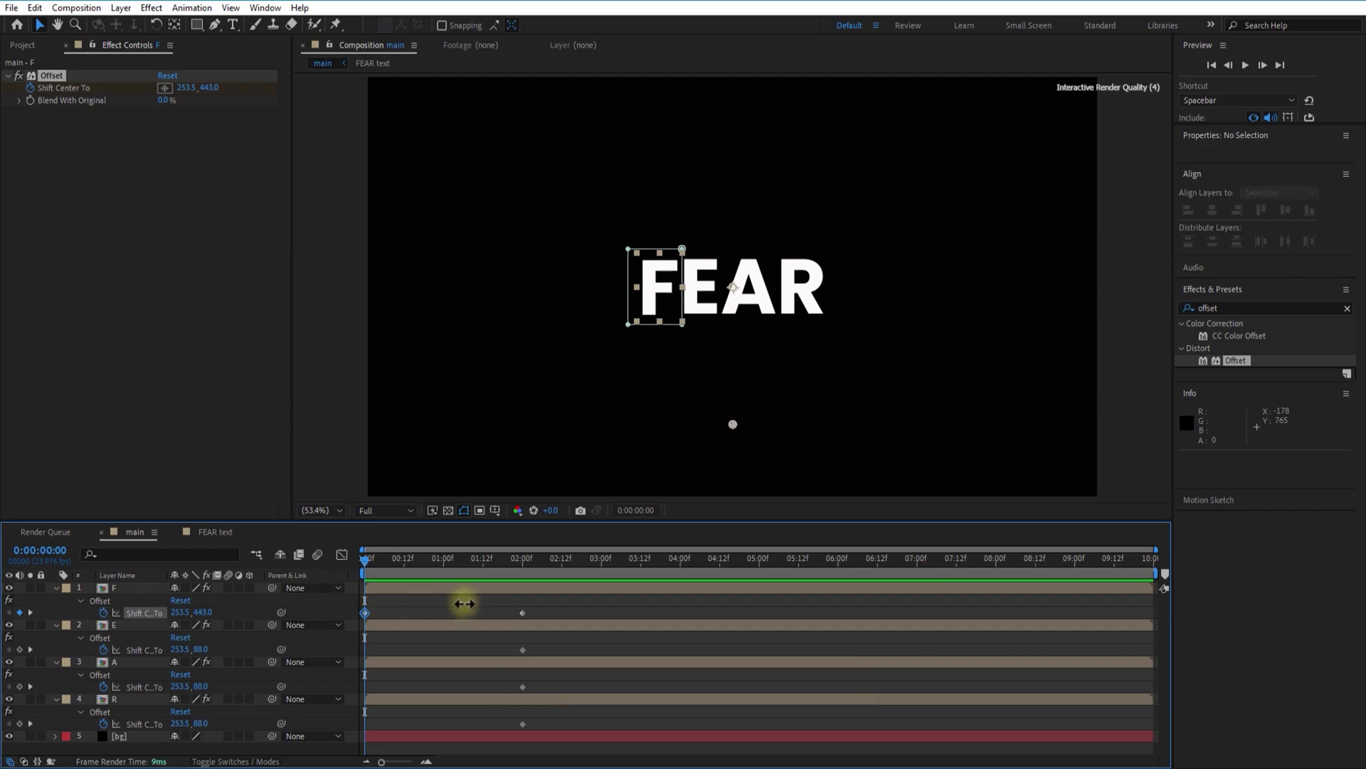
left_click_drag(464, 603, 464, 604)
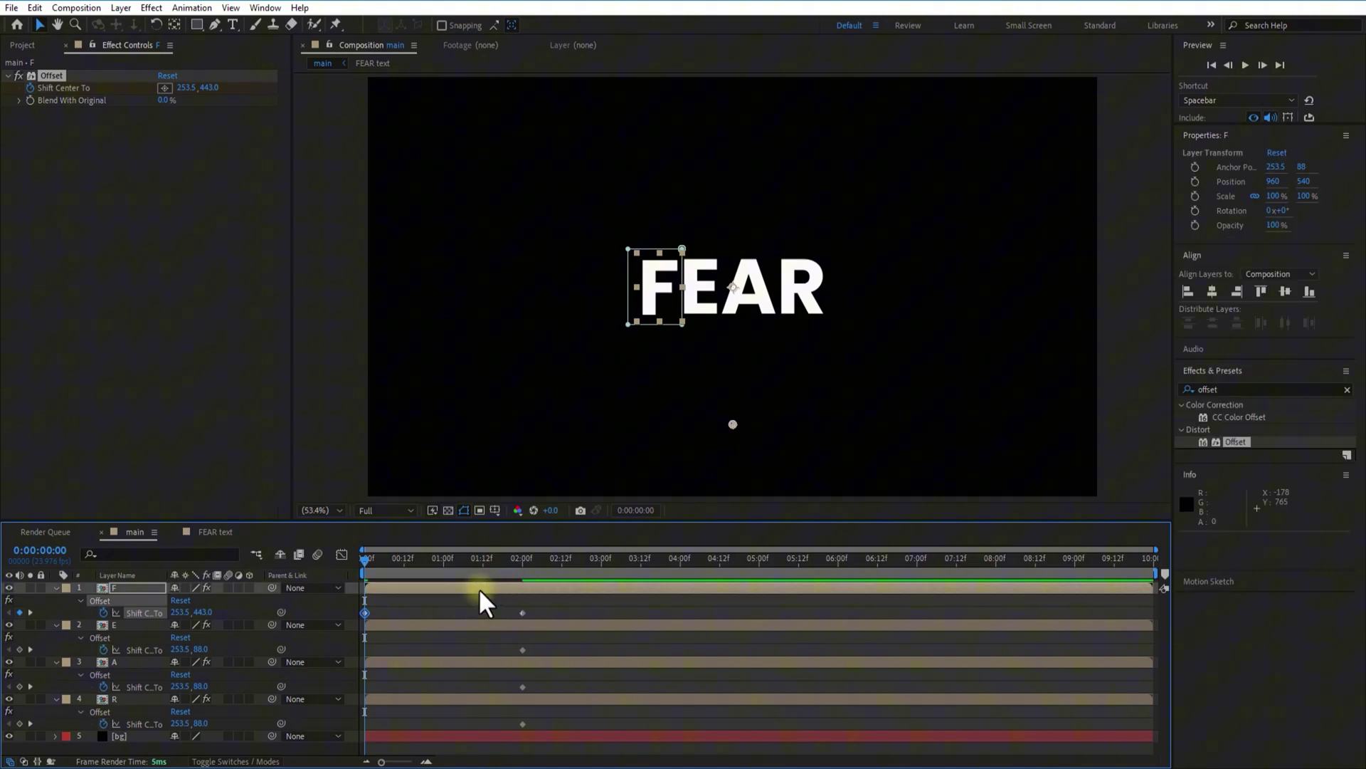
left_click_drag(203, 649, 5, 613)
left_click_drag(214, 649, 511, 625)
left_click_drag(203, 723, 182, 712)
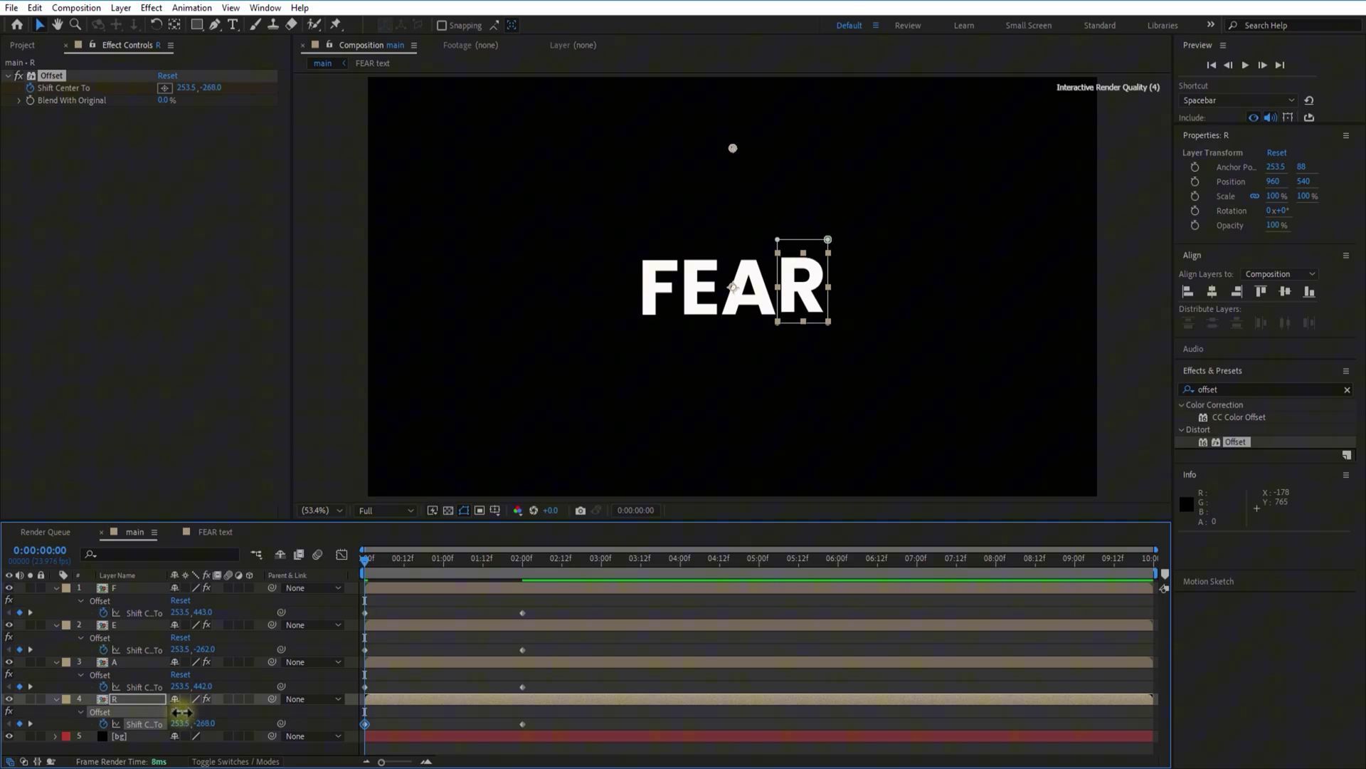
left_click(554, 610)
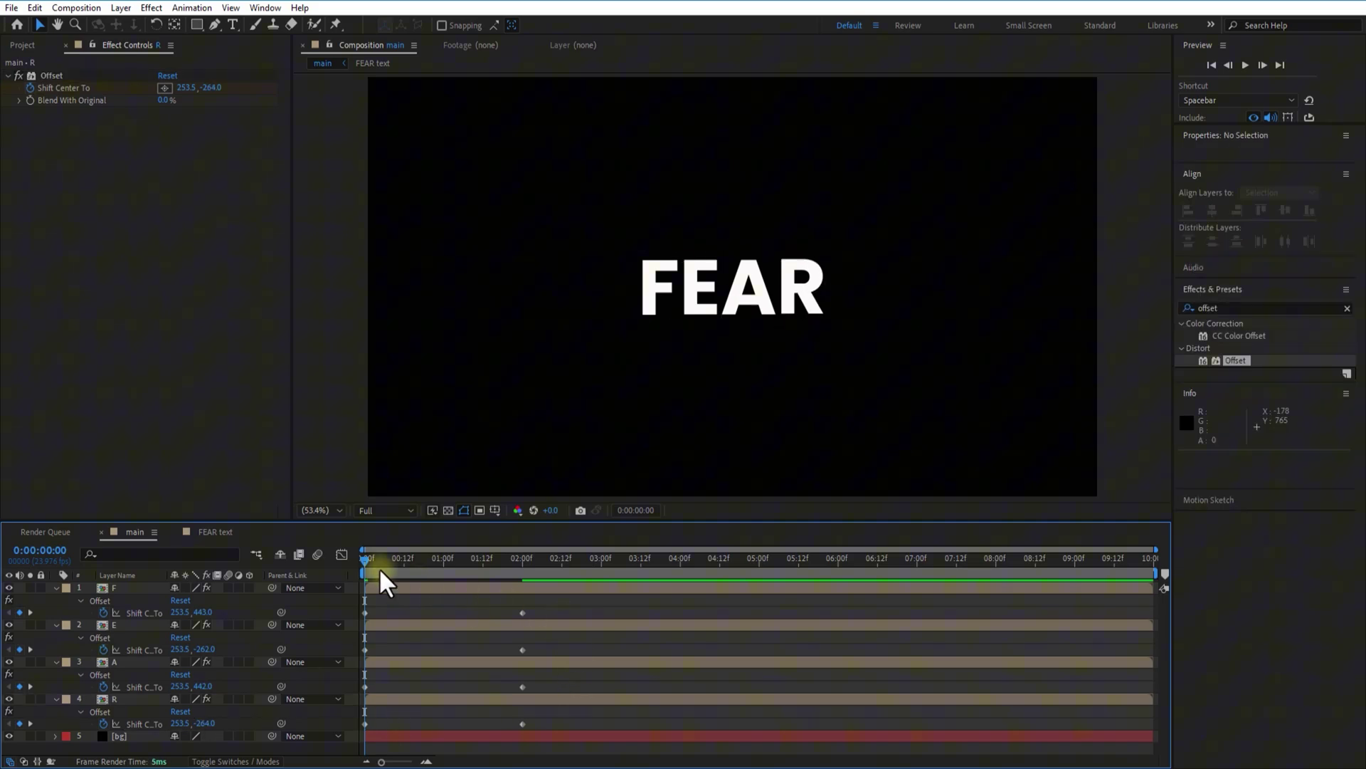
Preview the letter offset animation and collapse the four letter layers
key("space")
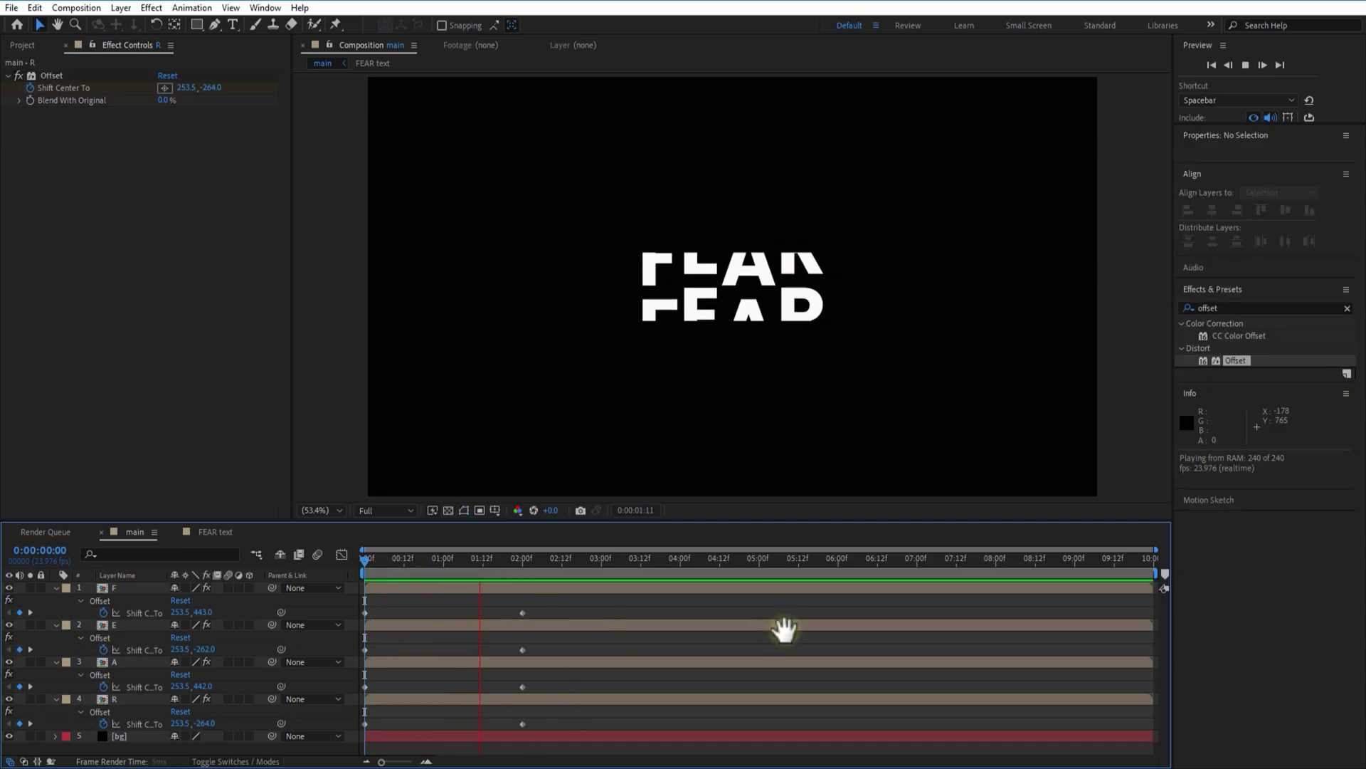
key("space")
left_click(57, 587)
left_click(57, 600)
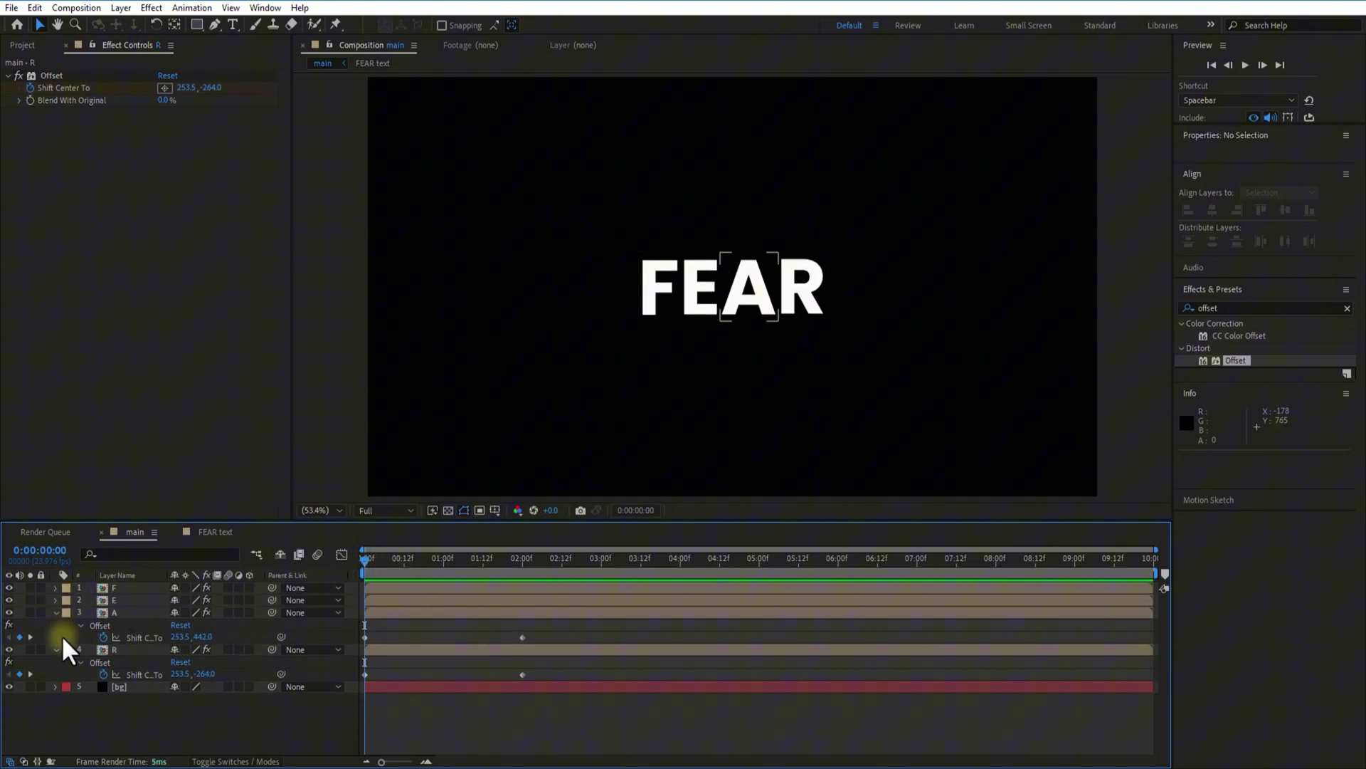
left_click(57, 612)
left_click(57, 624)
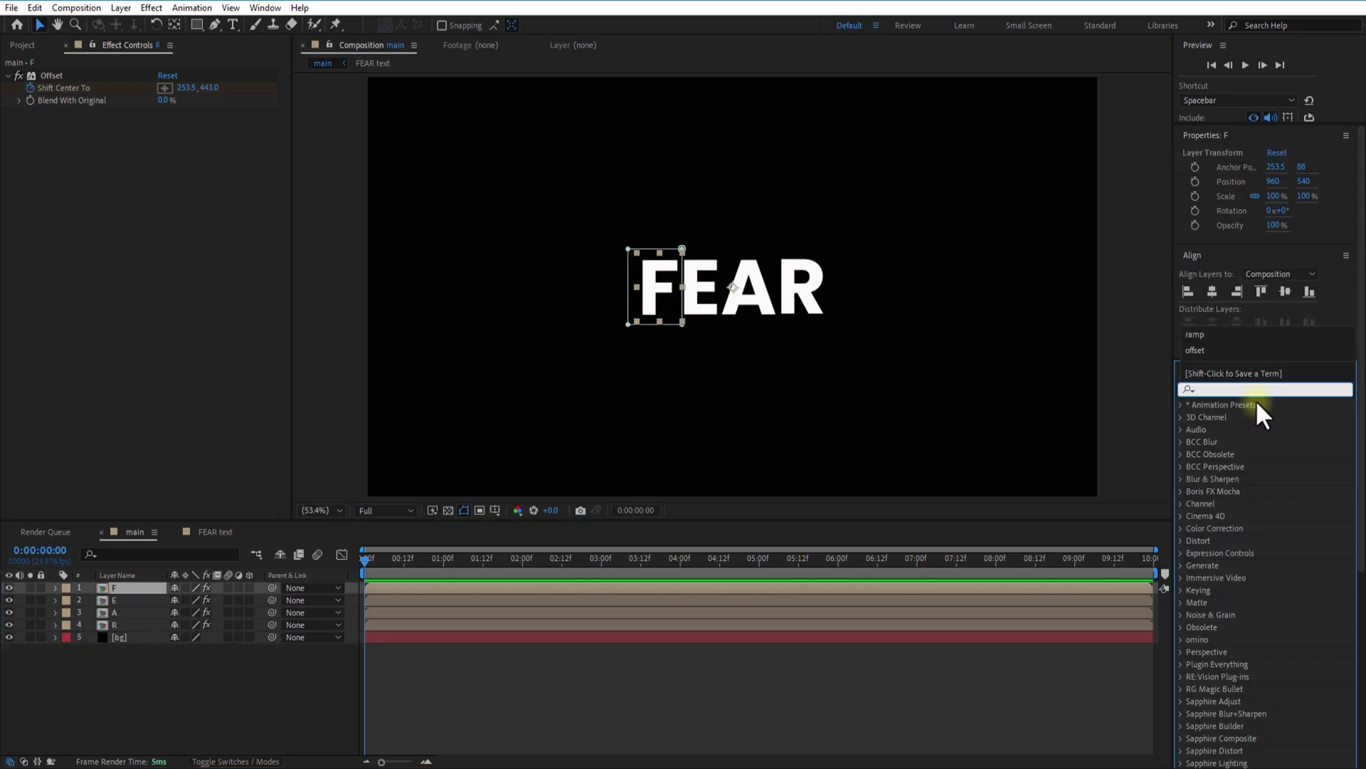
Find the Stylize effect Glow and apply it to the F layer
type("glow")
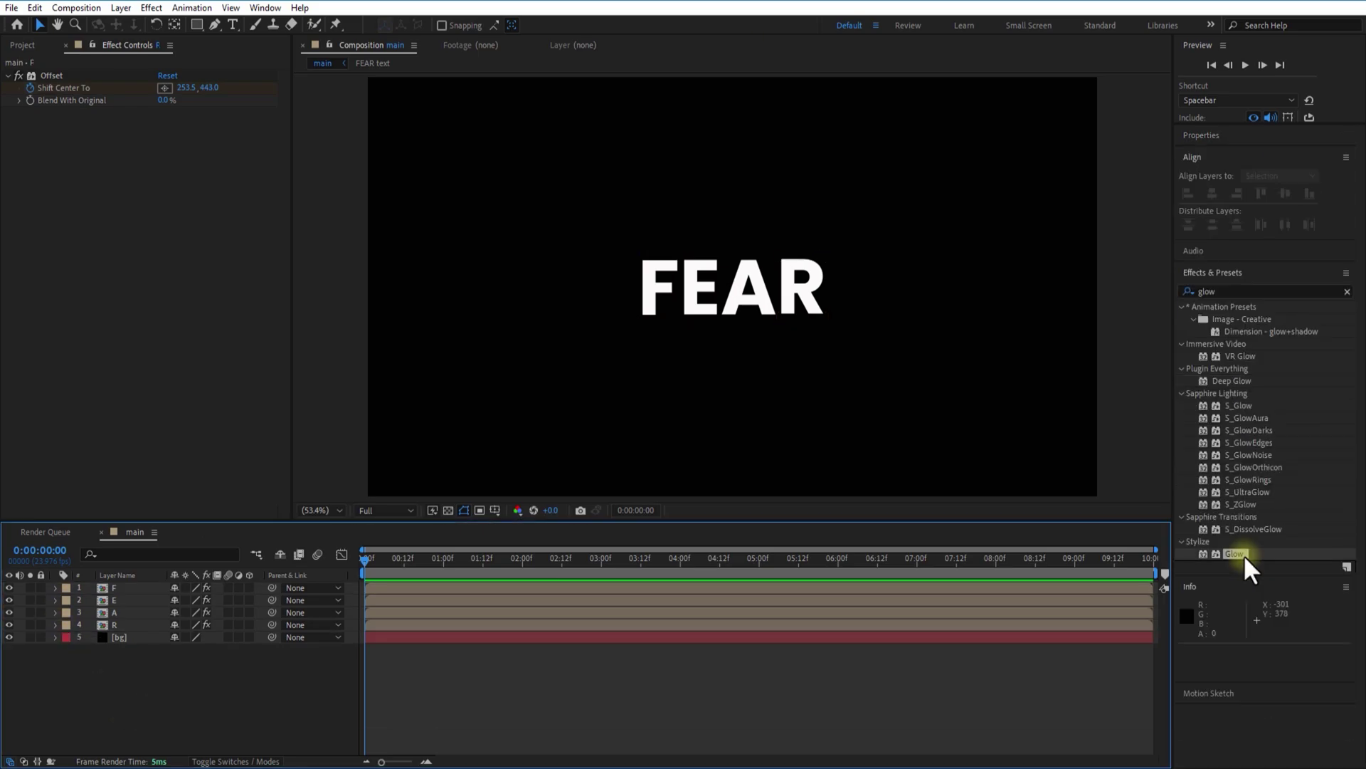
left_click(1244, 559)
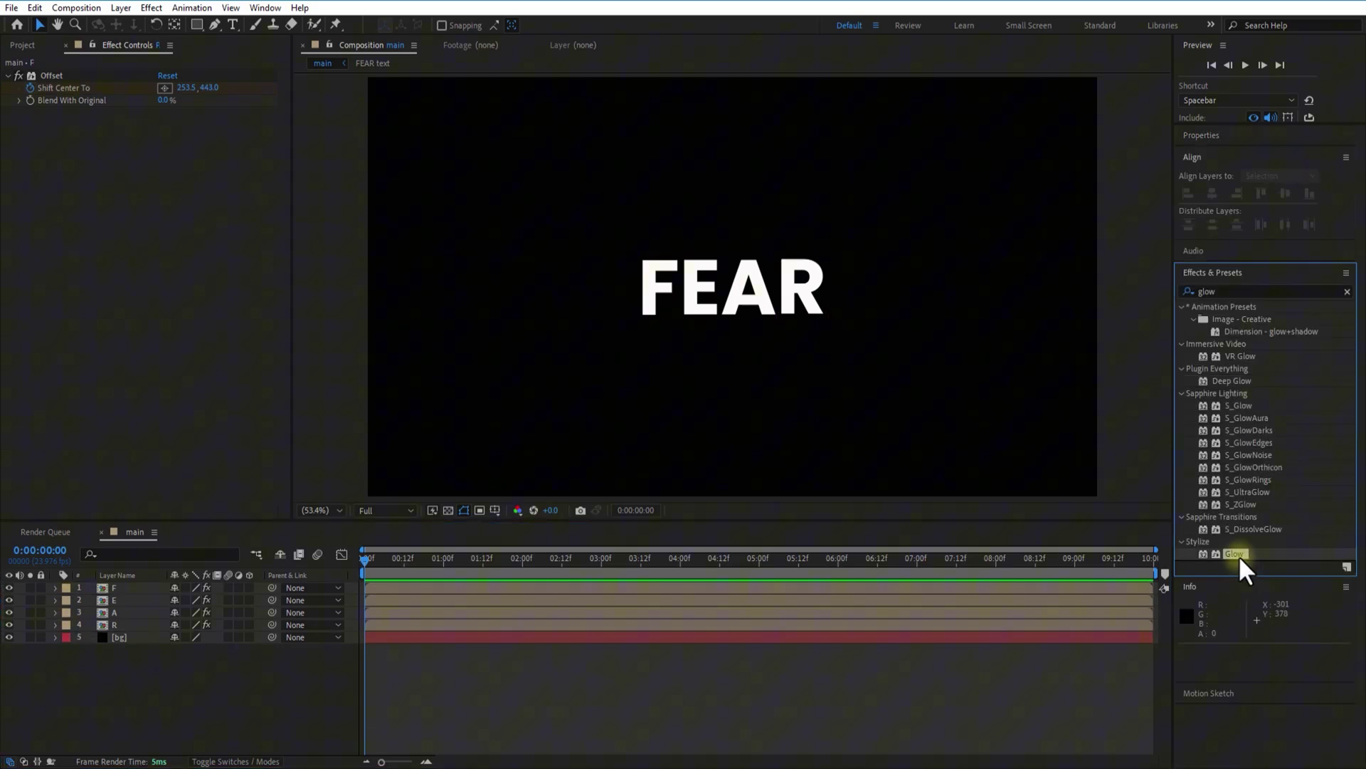
left_click_drag(1242, 559, 137, 589)
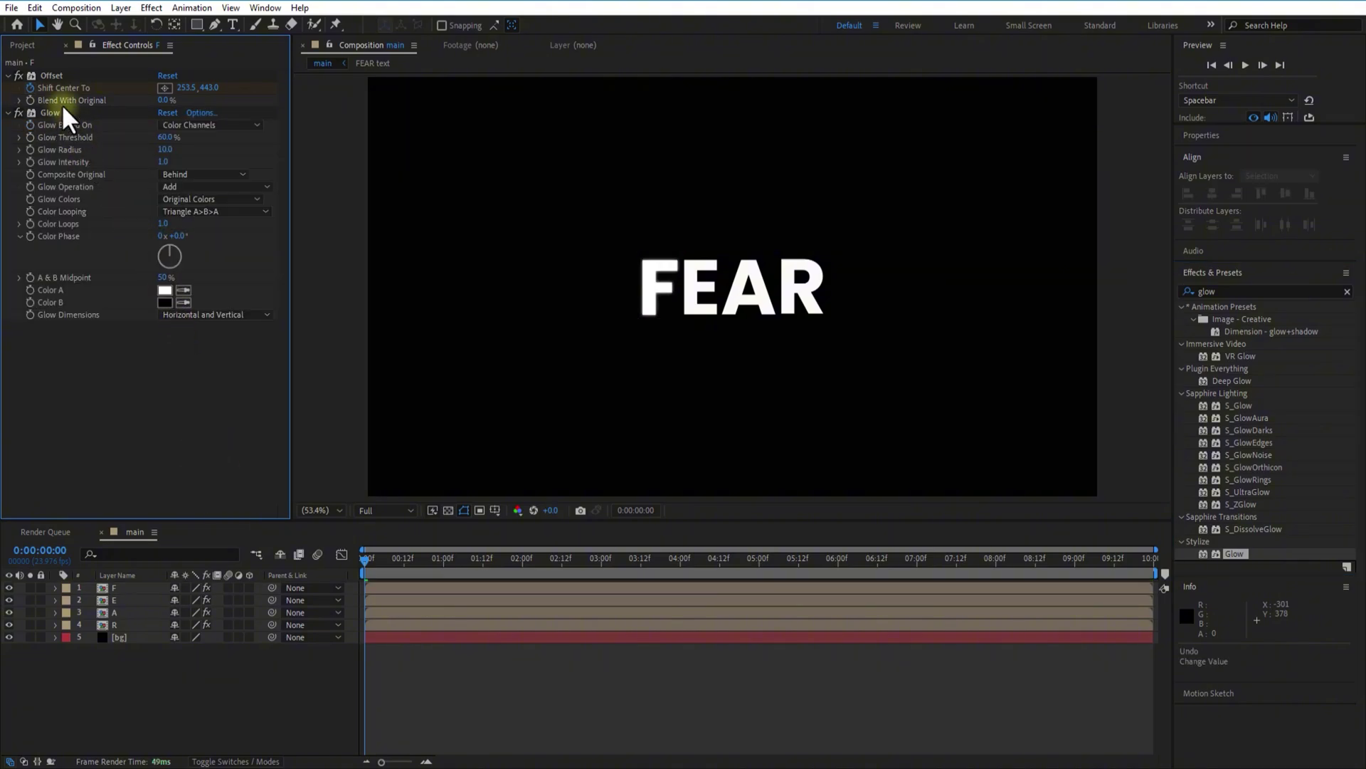
Copy the Glow effect from the F layer to the E, R and A layers
left_click(60, 112)
key("ctrl+c")
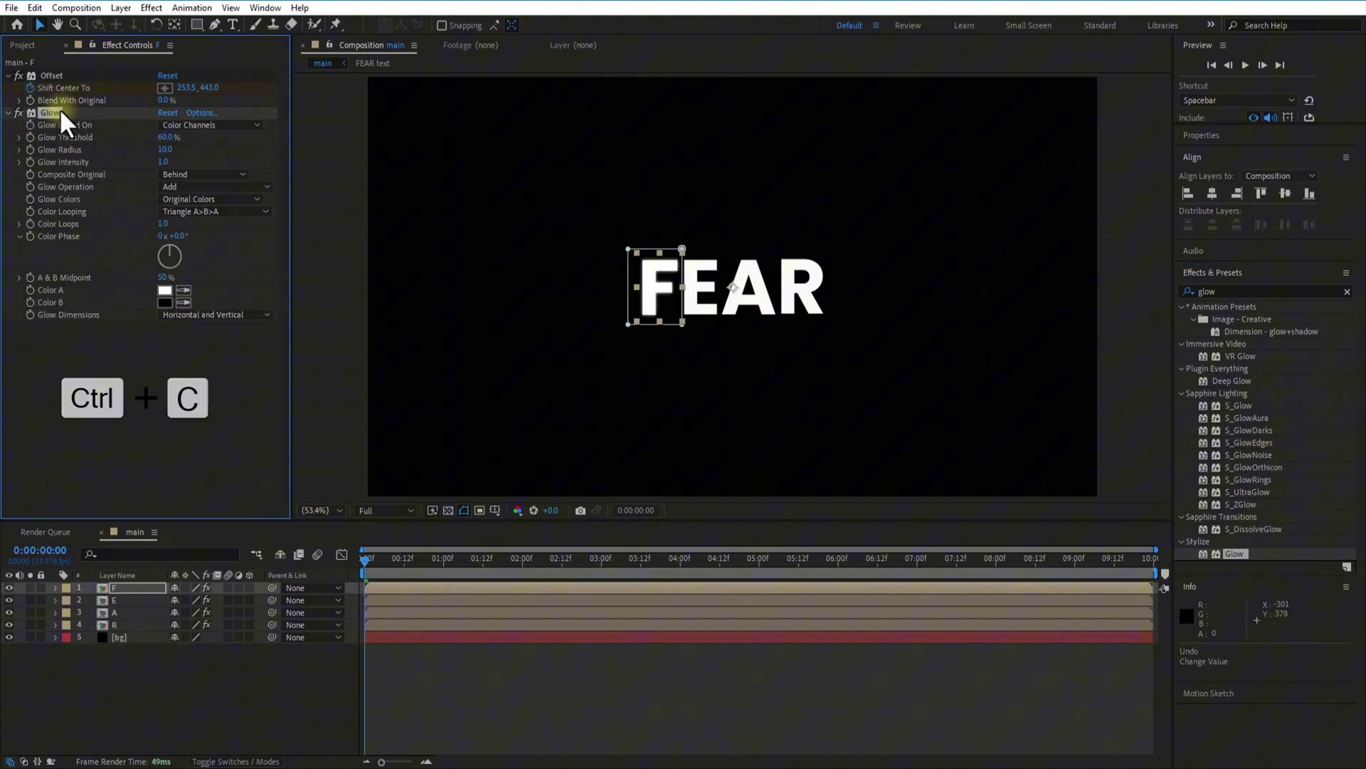
left_click(114, 600)
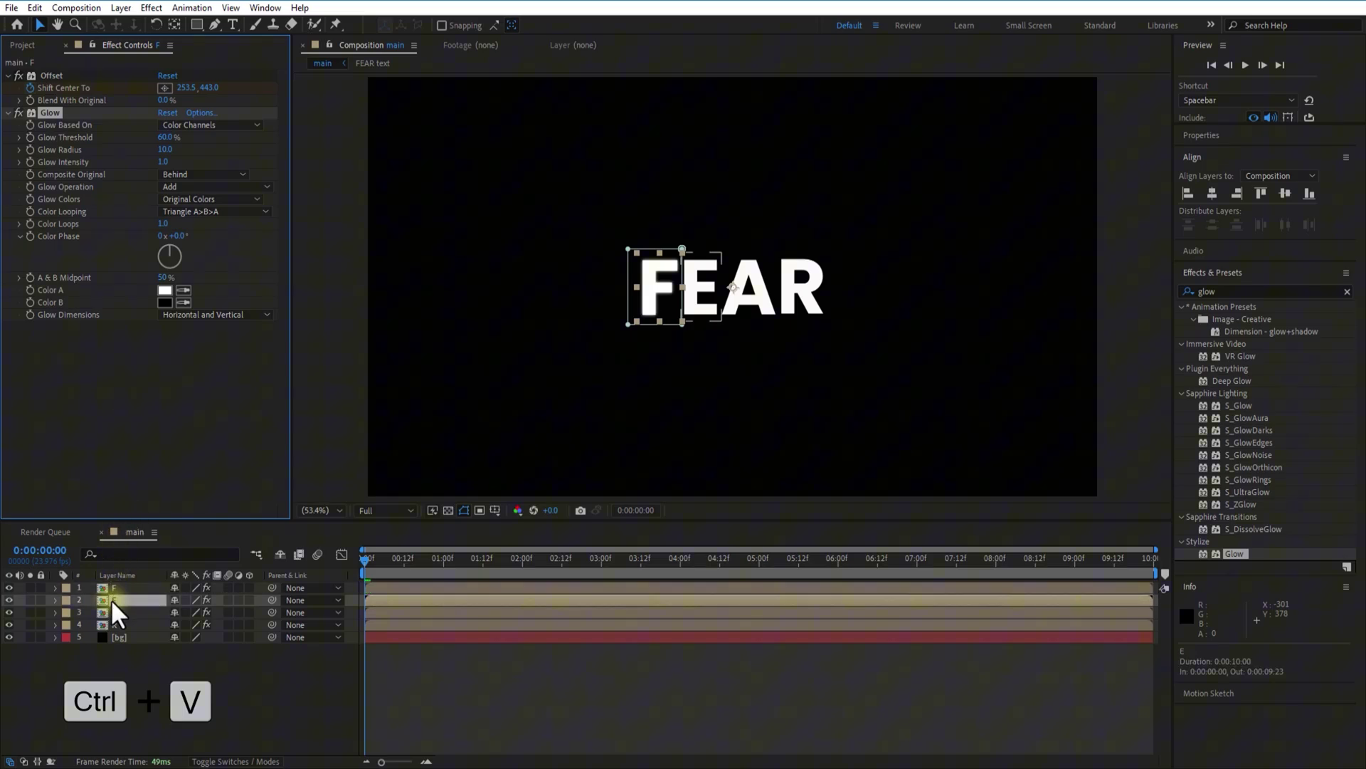
key("ctrl+v")
left_click(116, 625)
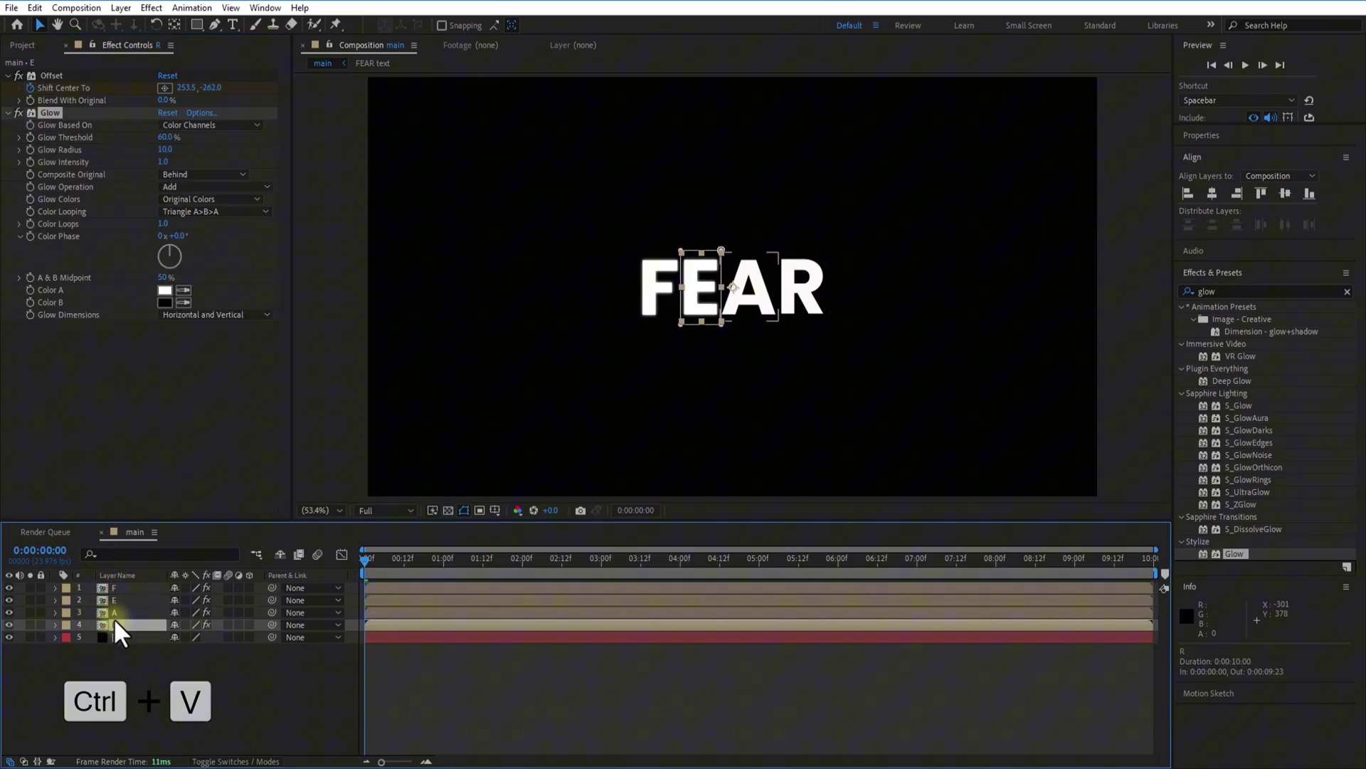
key("ctrl+v")
left_click(117, 612)
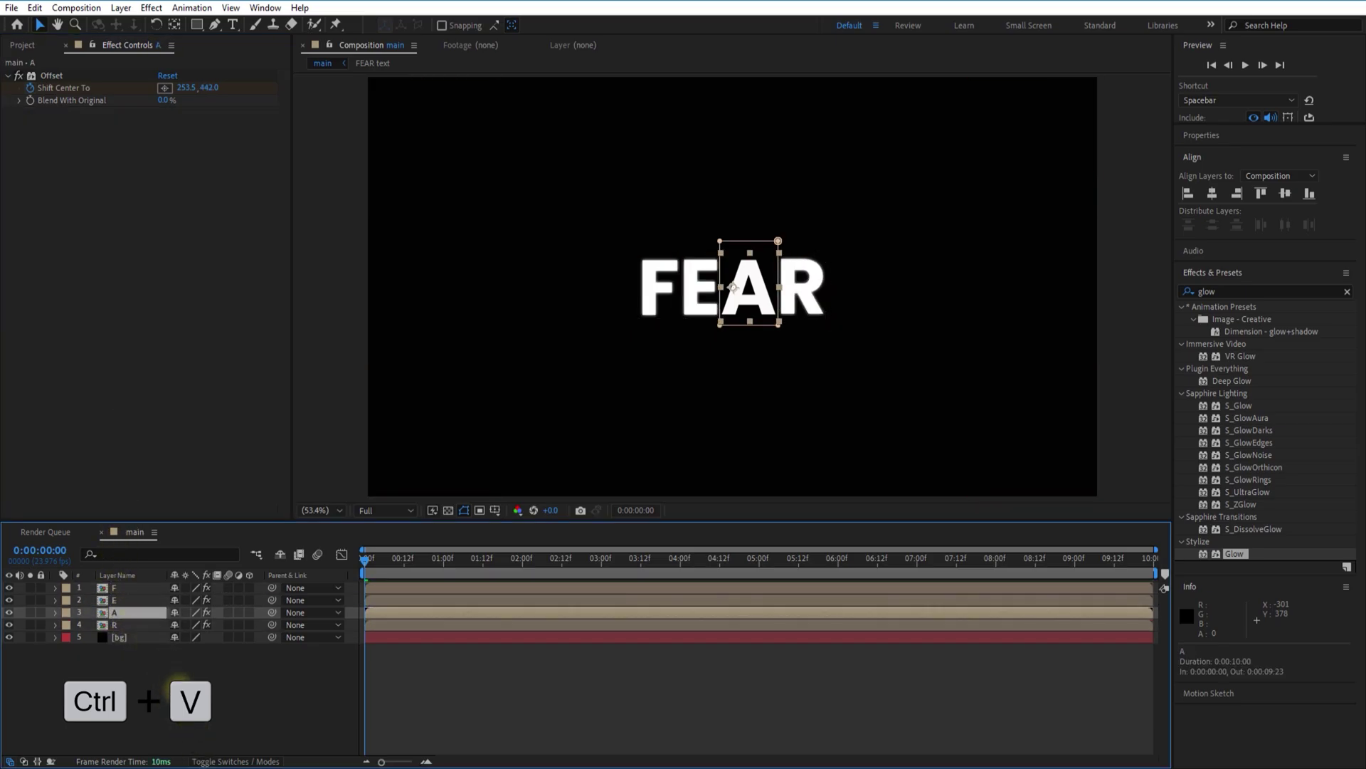
key("ctrl+v")
left_click(178, 712)
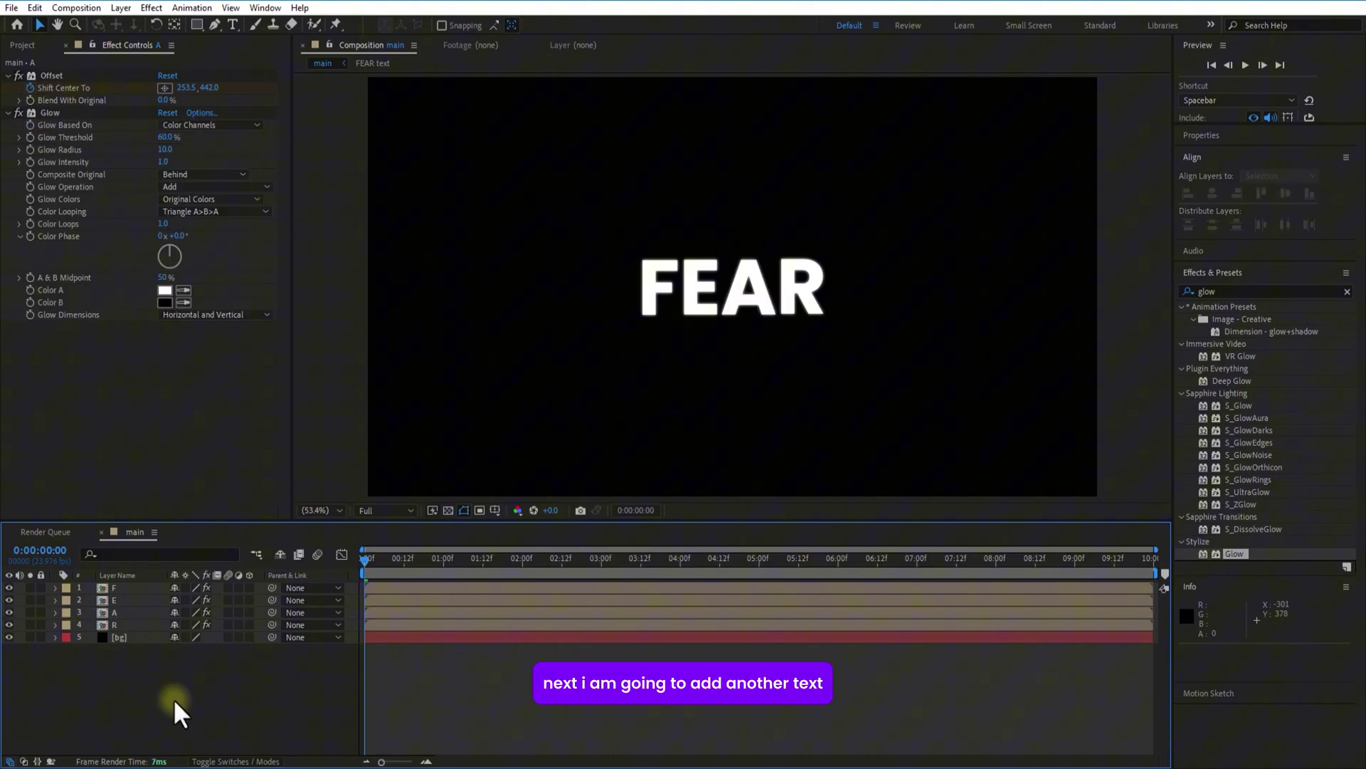
Create a new text layer reading PREJUDICE in the main composition
right_click(204, 687)
mouse_move(265, 507)
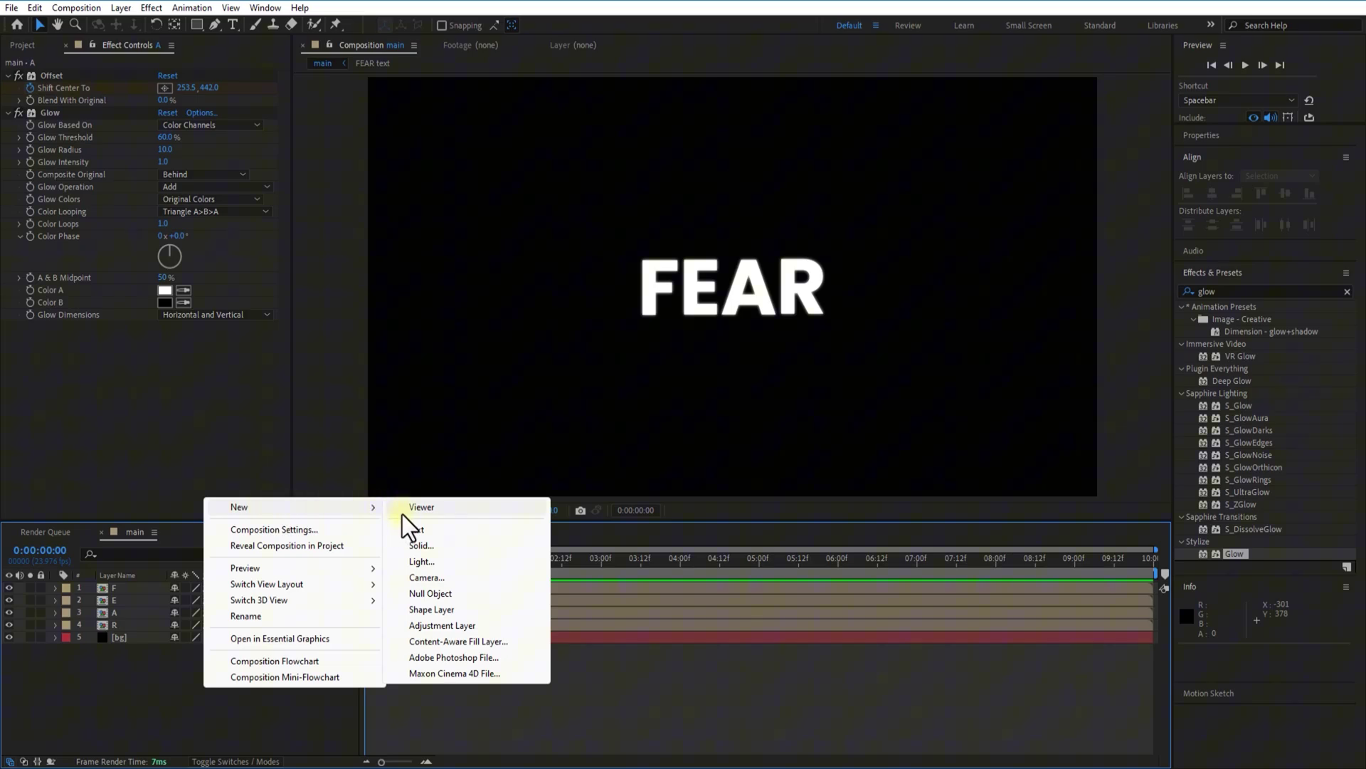
left_click(416, 530)
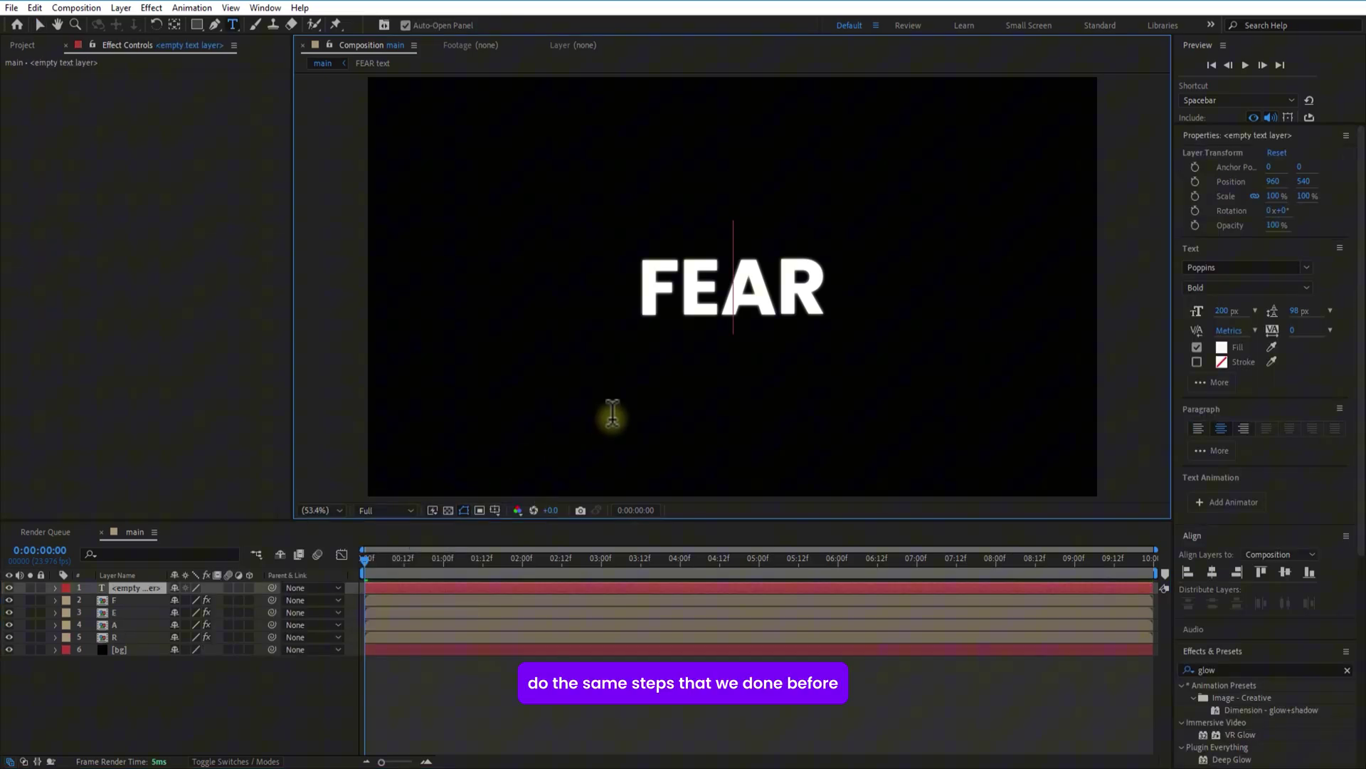
key("Caps_Lock")
type("PREJUDICE")
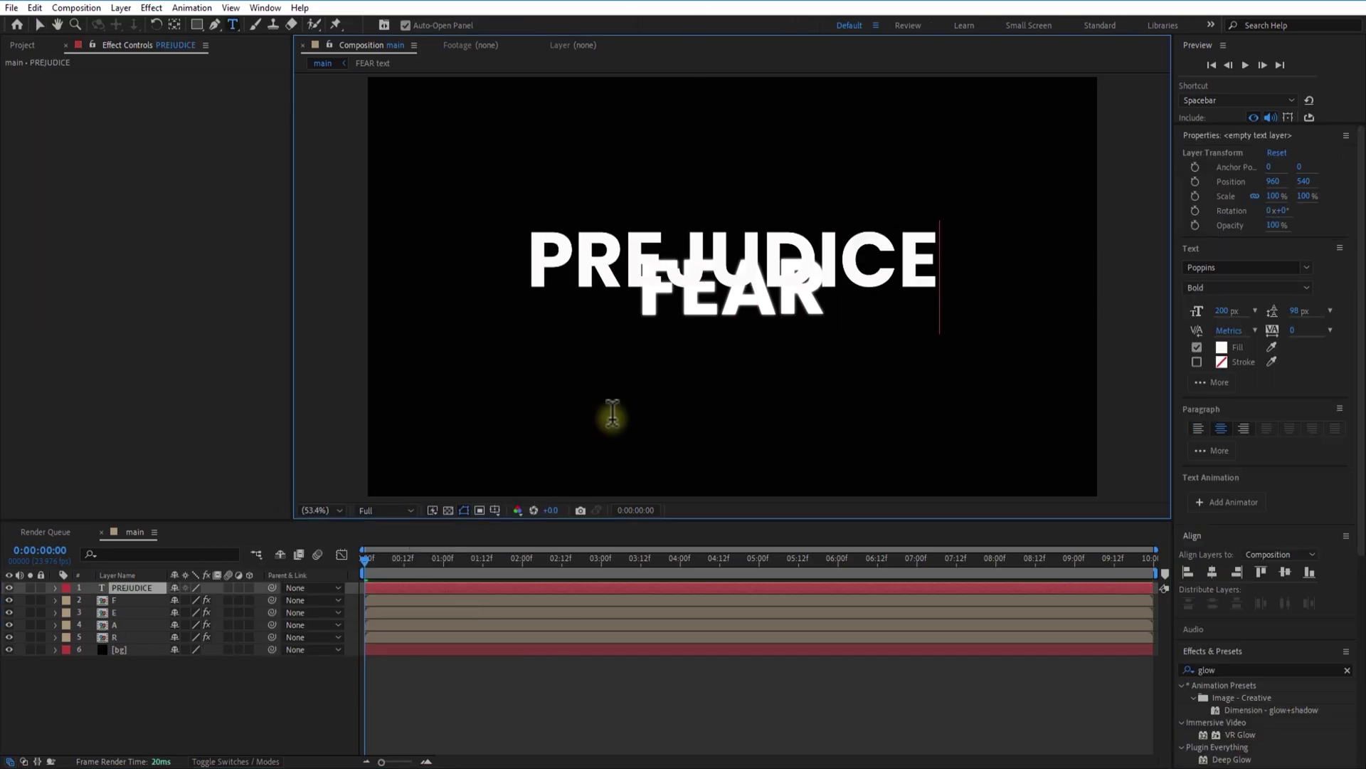
Center the PREJUDICE text in the frame and precompose its layer under the name PREJUDICE
left_click(138, 587)
right_click(137, 587)
left_click(212, 492)
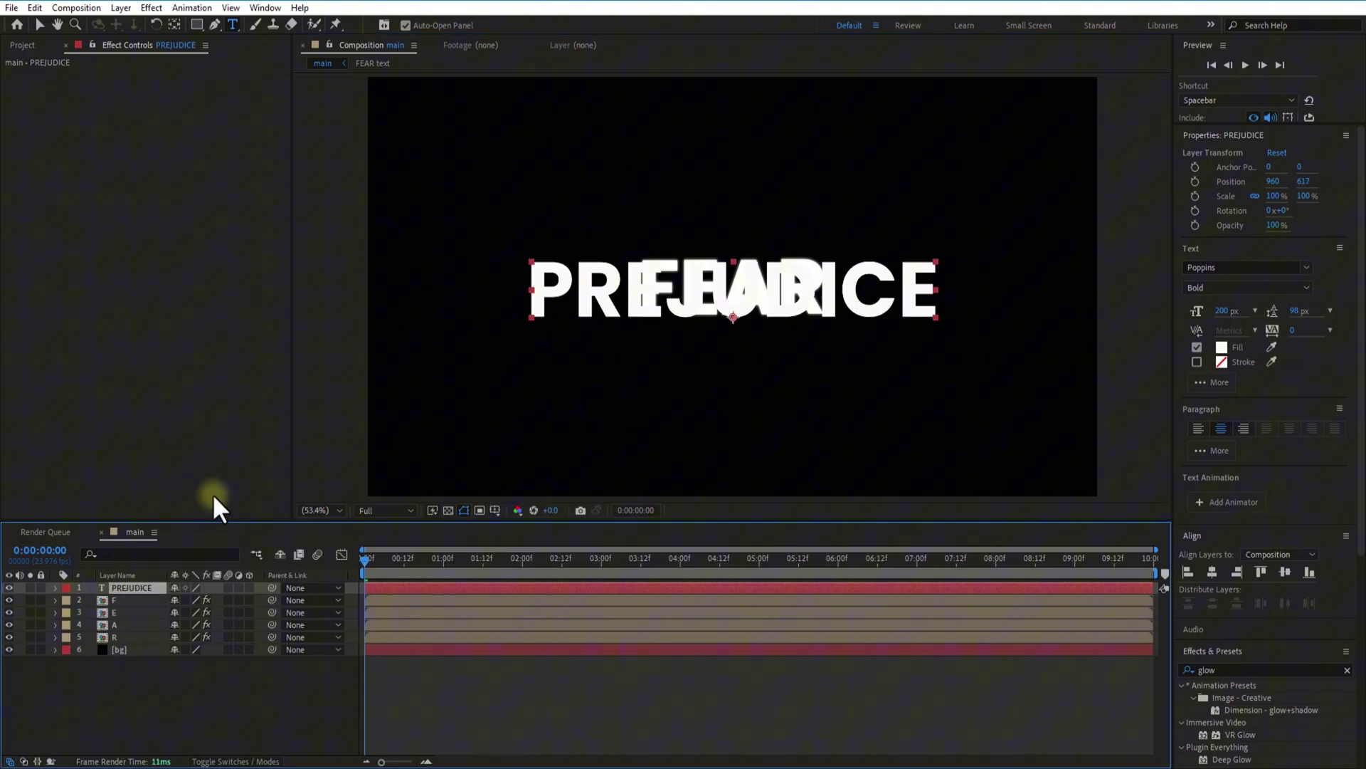
left_click(724, 291)
key("BackSpace")
key("BackSpace")
key("BackSpace")
key("BackSpace")
key("BackSpace")
key("BackSpace")
key("BackSpace")
left_click(722, 476)
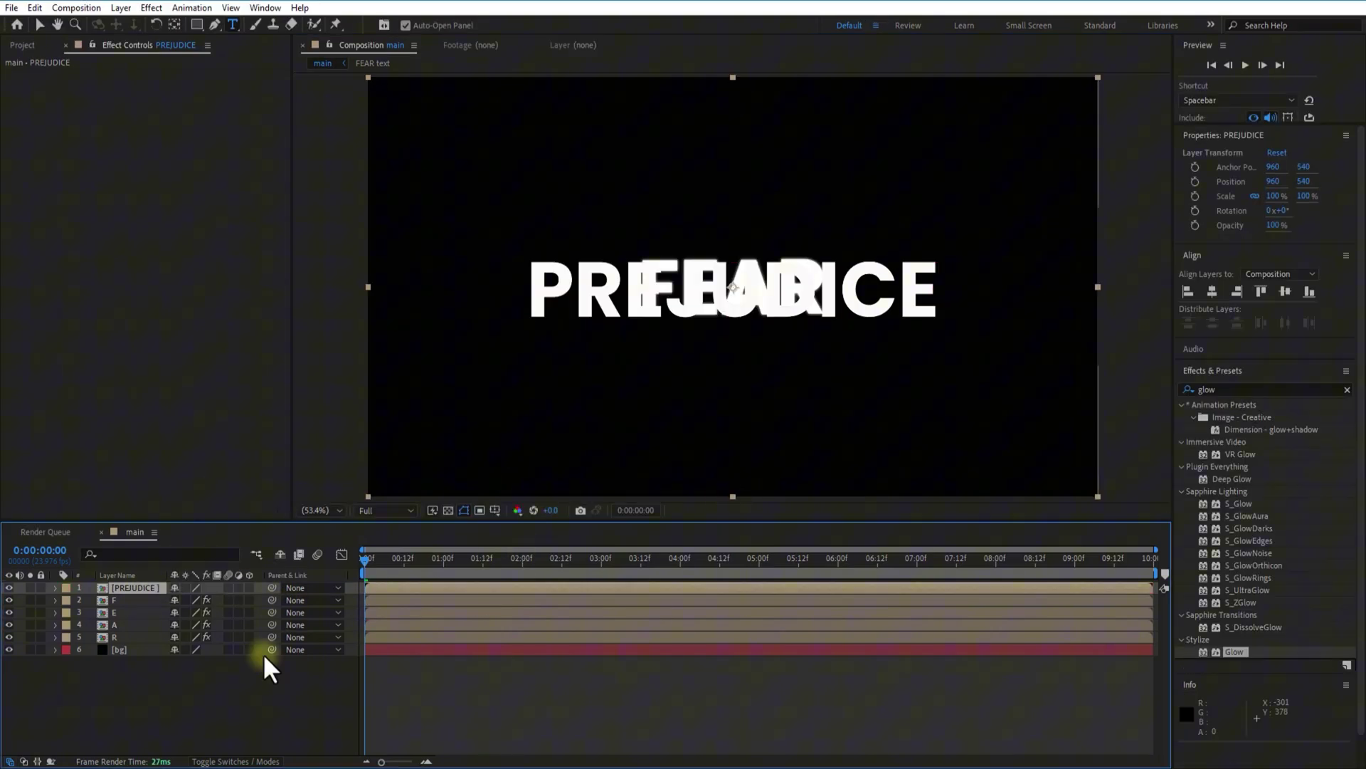
Open the PREJUDICE precomp, draw a region of interest tightly around the word and crop the composition to it
double_click(138, 591)
left_click(39, 25)
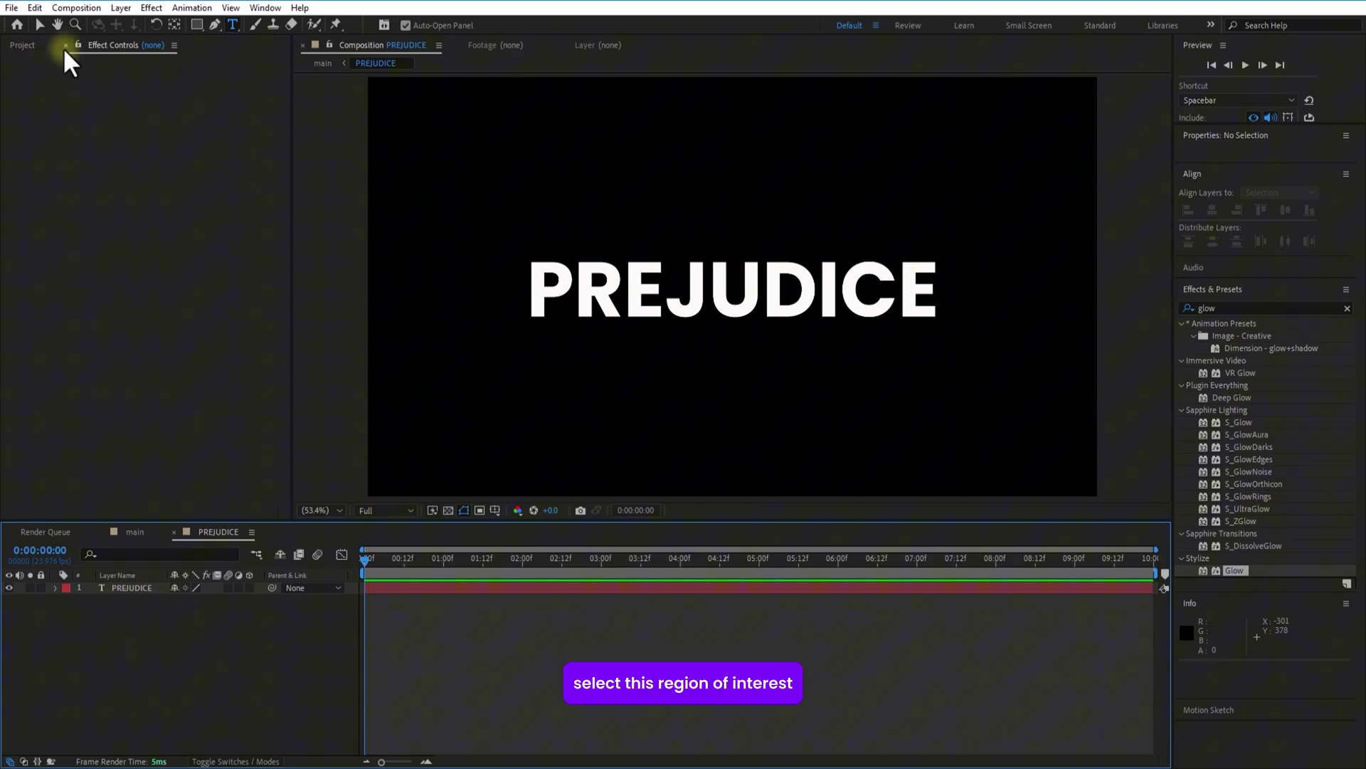
left_click(480, 510)
left_click_drag(528, 257, 940, 321)
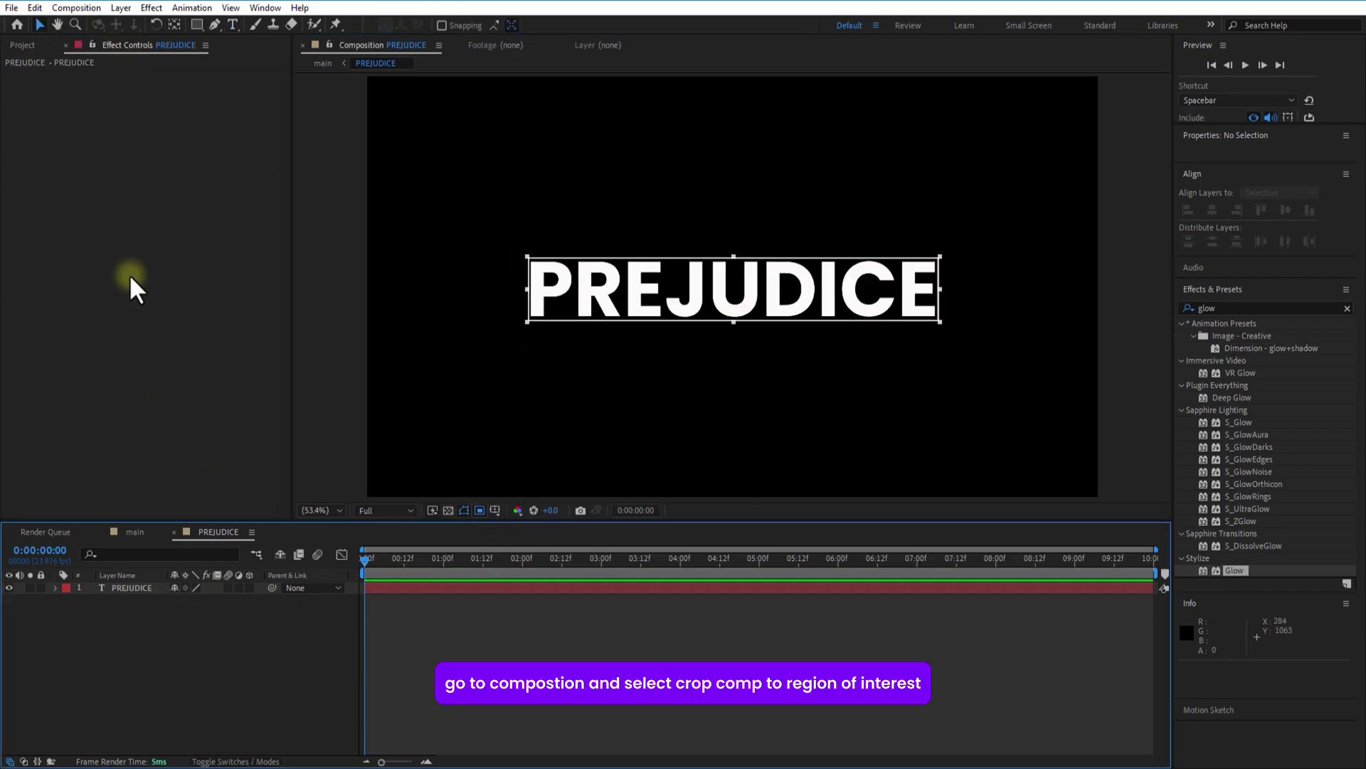
left_click(74, 9)
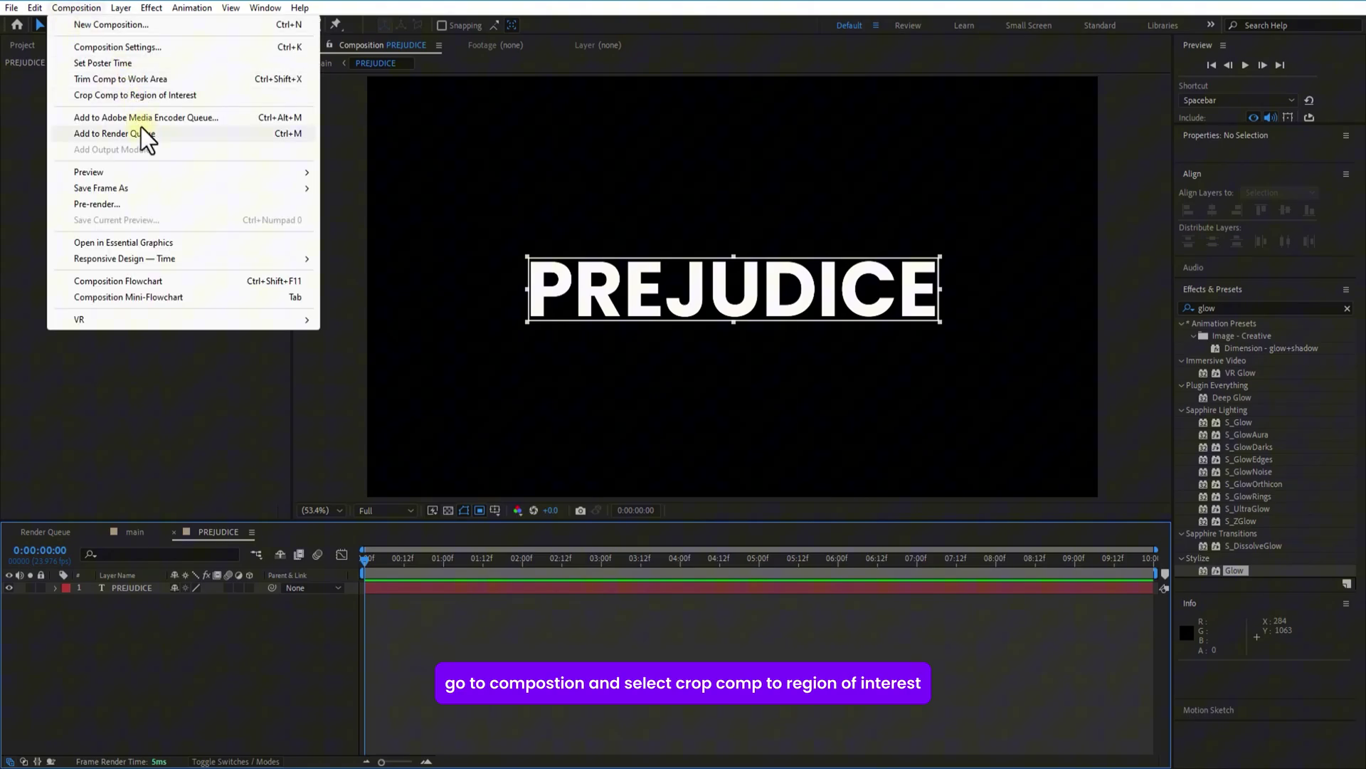
left_click(139, 94)
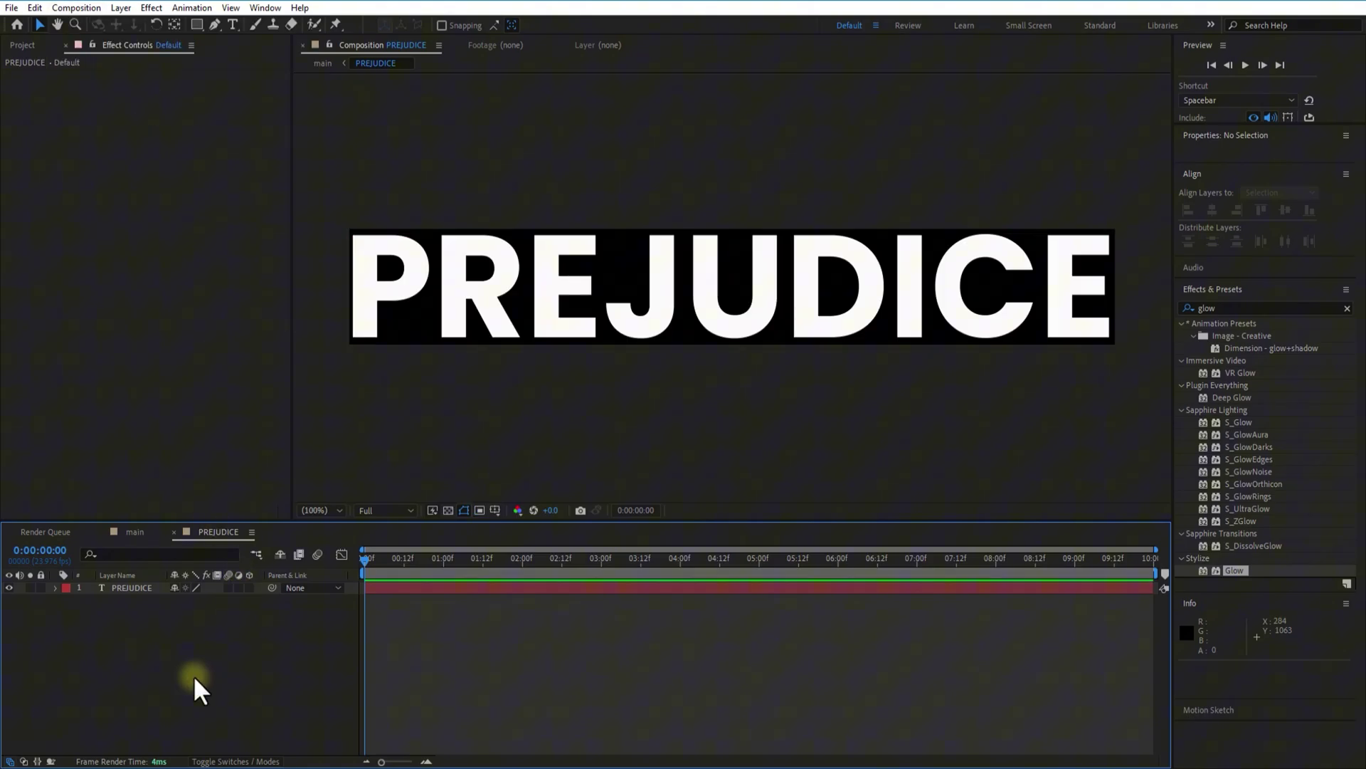
In the main composition, hide the FEAR letter layers, keep PREJUDICE visible and duplicate its layer eight times
left_click(127, 535)
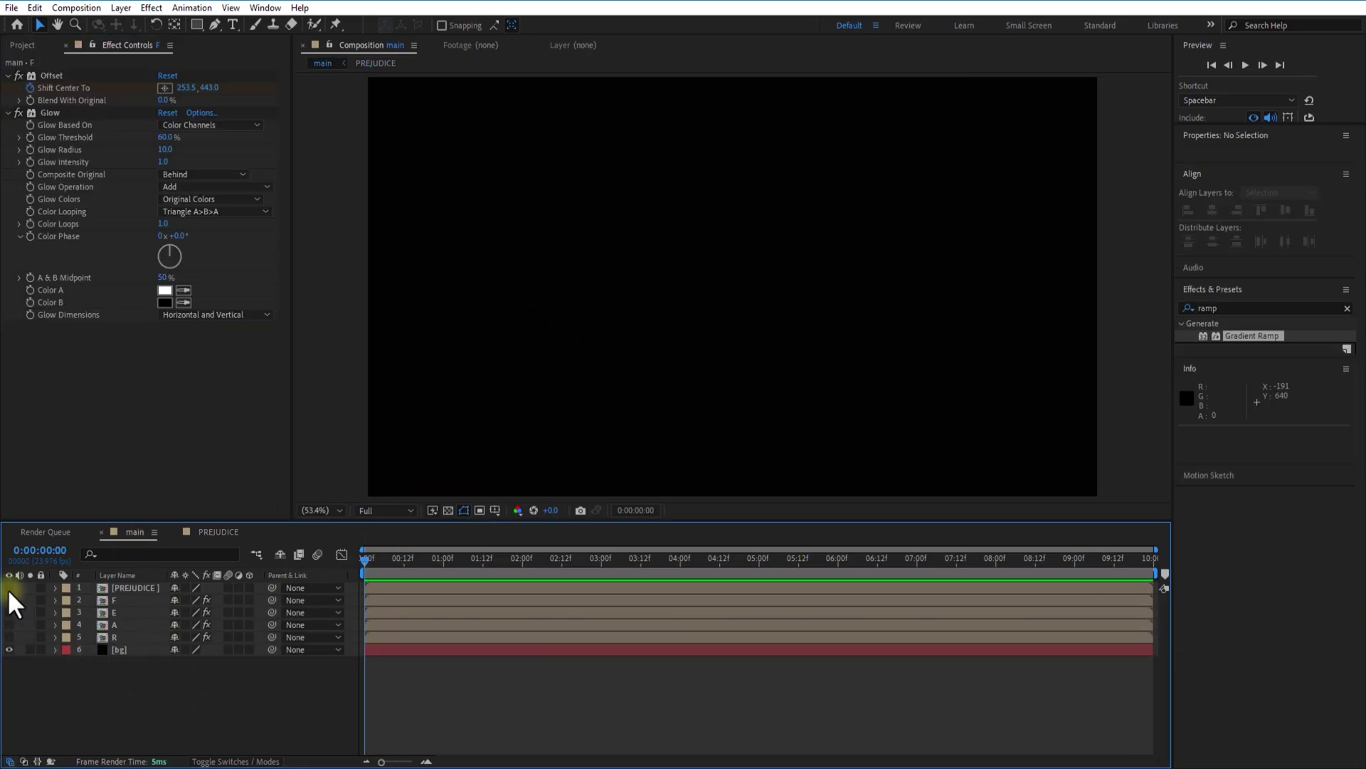
left_click(8, 588)
left_click(122, 588)
key("ctrl+d")
key("ctrl+d")
key("ctrl+d")
key("ctrl+d")
key("ctrl+d")
key("ctrl+d")
key("ctrl+d")
key("ctrl+d")
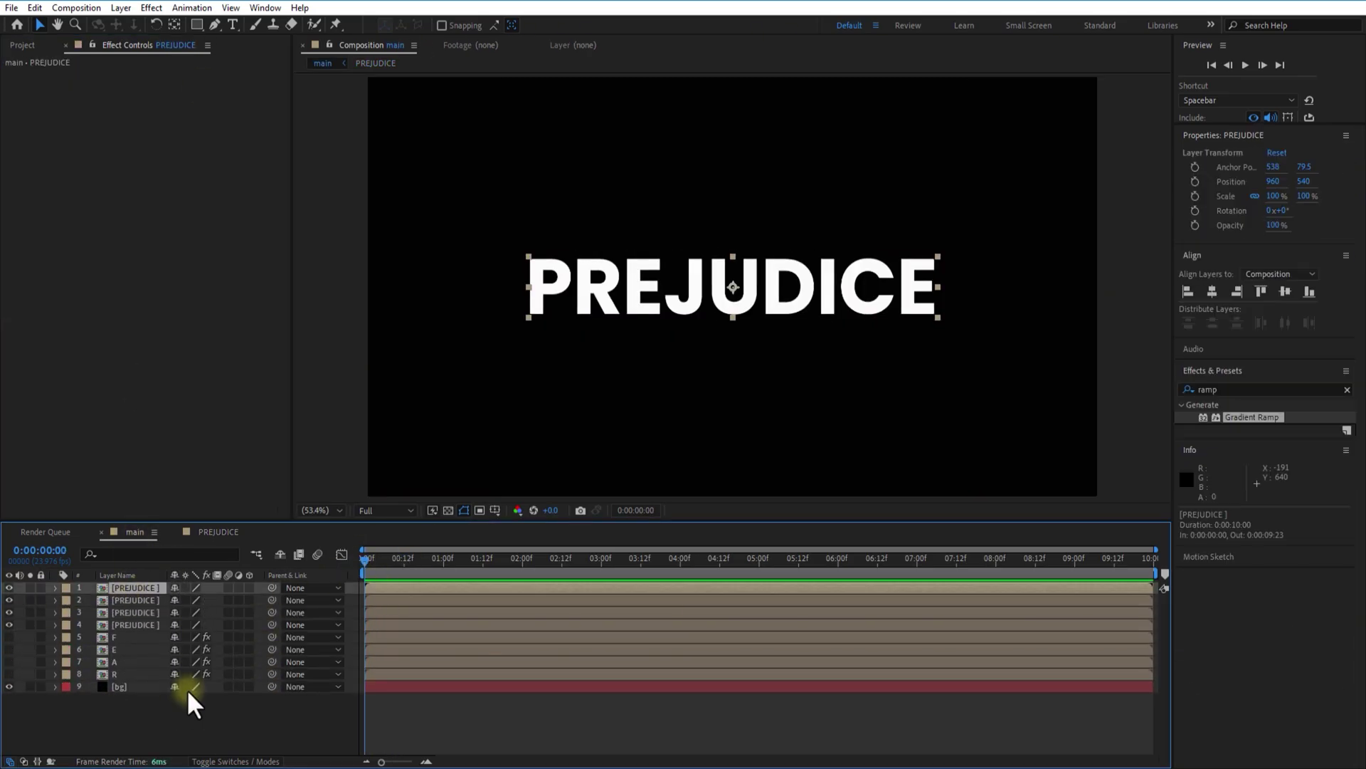
Rename the three lowest PREJUDICE layers from bottom to top as P, R and E
left_click(128, 686)
key("Return")
type("P")
left_click(139, 674)
key("Return")
type("R")
left_click(132, 663)
right_click(133, 663)
left_click(178, 622)
type("E")
Rename the next four PREJUDICE layers above the E layer, going upward, as R, U, D and I
right_click(138, 650)
left_click(182, 610)
type("R")
right_click(138, 639)
left_click(182, 598)
type("I")
key("Return")
Rename the two remaining PREJUDICE layers above I as C and E, and select the P layer
right_click(136, 600)
left_click(183, 587)
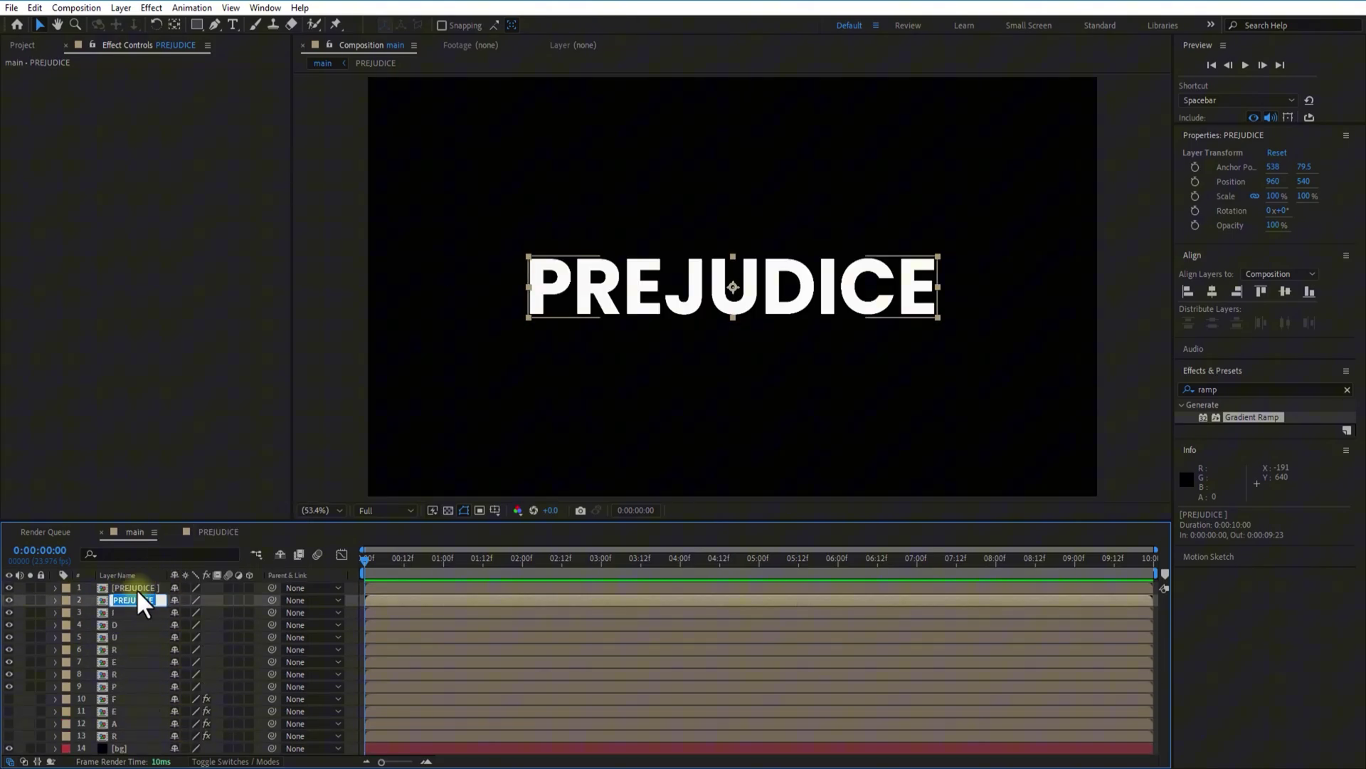
double_click(852, 279)
left_click_drag(924, 283, 1037, 283)
right_click(135, 599)
left_click(182, 559)
type("C")
left_click(173, 545)
type("E")
left_click(123, 684)
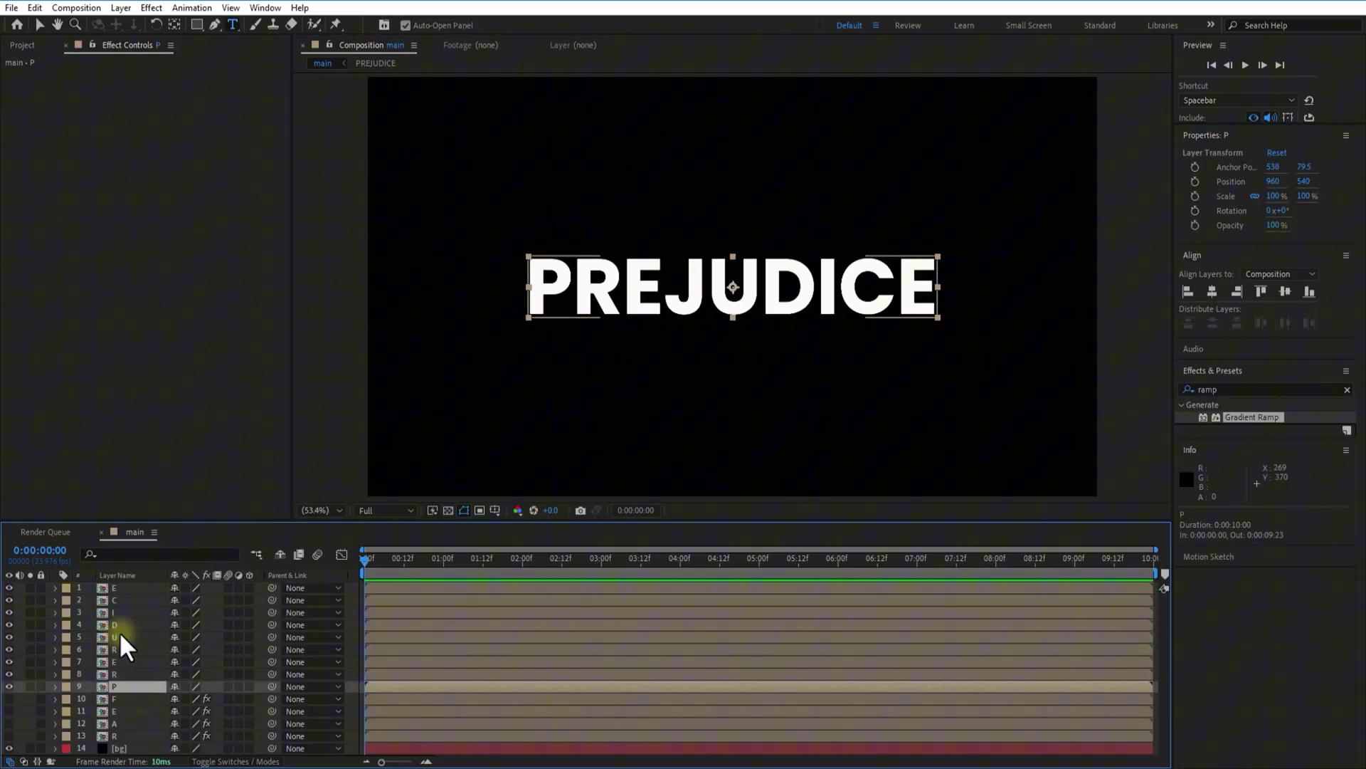
Draw a rectangular mask around its own letter on each of the P, R and first E layers
left_click(197, 24)
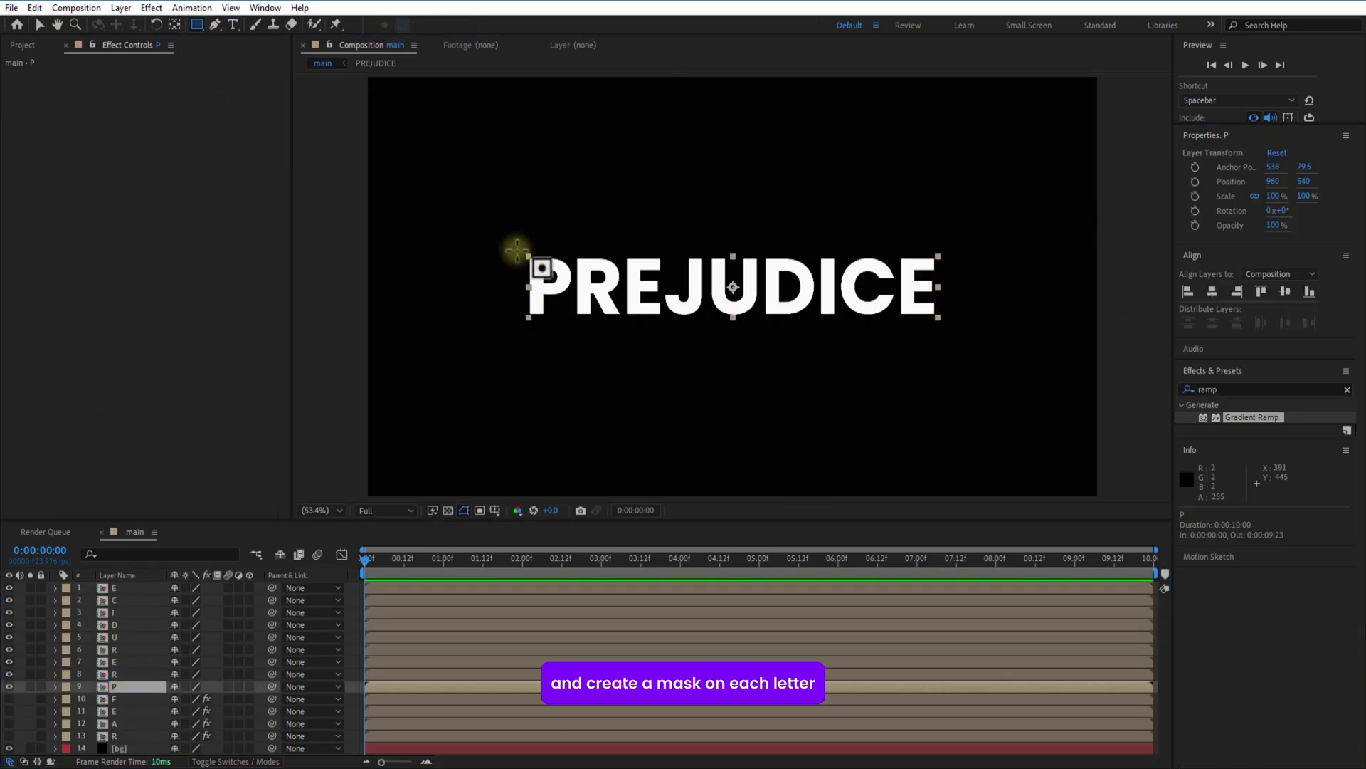
left_click_drag(517, 249, 530, 326)
left_click(125, 674)
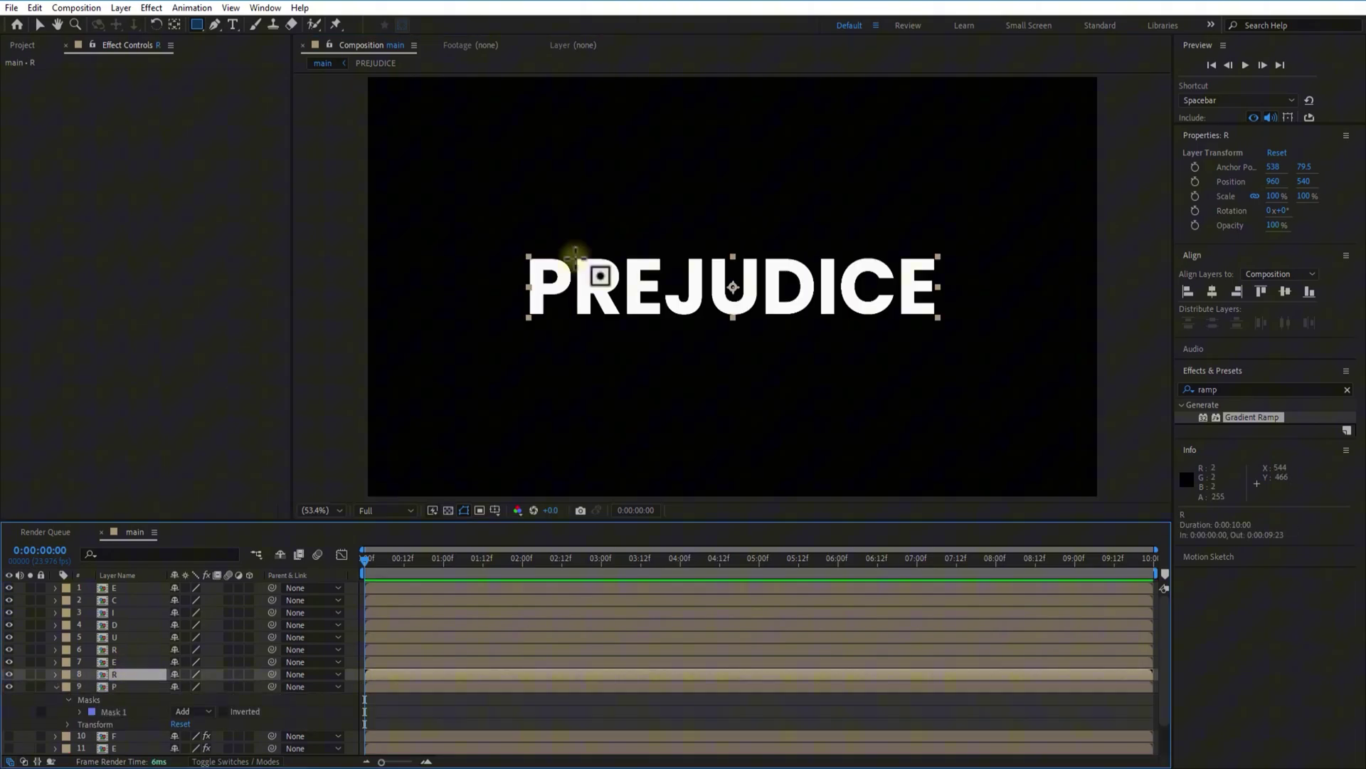
left_click_drag(572, 250, 625, 330)
left_click(124, 662)
left_click_drag(622, 252, 661, 330)
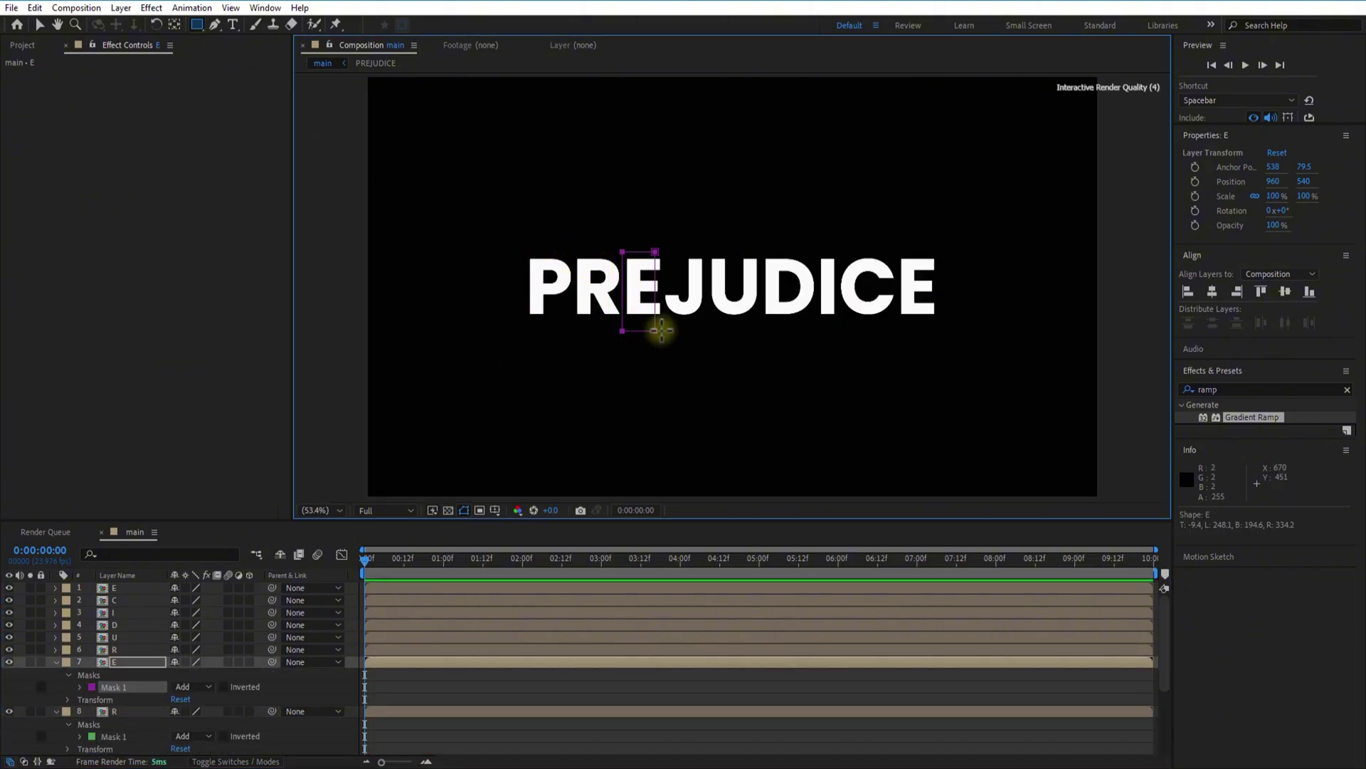
Rename the misnamed R layer below U as J and mask it with a rectangle around the letter J
right_click(126, 649)
left_click(164, 642)
key("Caps_Lock")
type("J")
key("Caps_Lock")
key("Return")
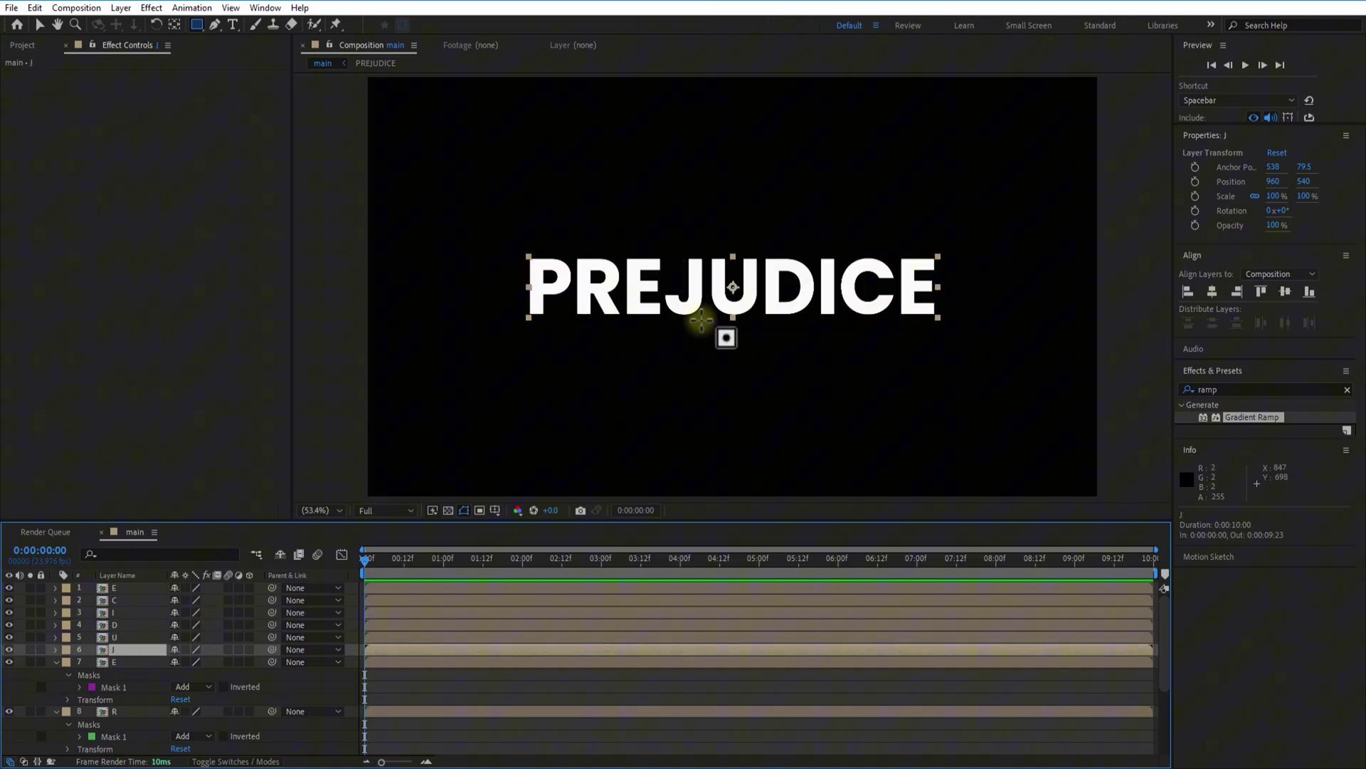
mouse_move(666, 249)
left_mouse_down()
mouse_move(668, 299)
mouse_move(704, 324)
left_mouse_up()
Mask the U, D and I layers with a rectangle around each layer's own letter
left_click(123, 637)
left_click_drag(708, 249, 759, 326)
left_click(124, 624)
left_click_drag(760, 249, 817, 324)
key("ctrl+Up")
left_click_drag(818, 250, 845, 320)
Mask the C layer and the topmost E layer with rectangles around their letters at the word's end
key("ctrl+Up")
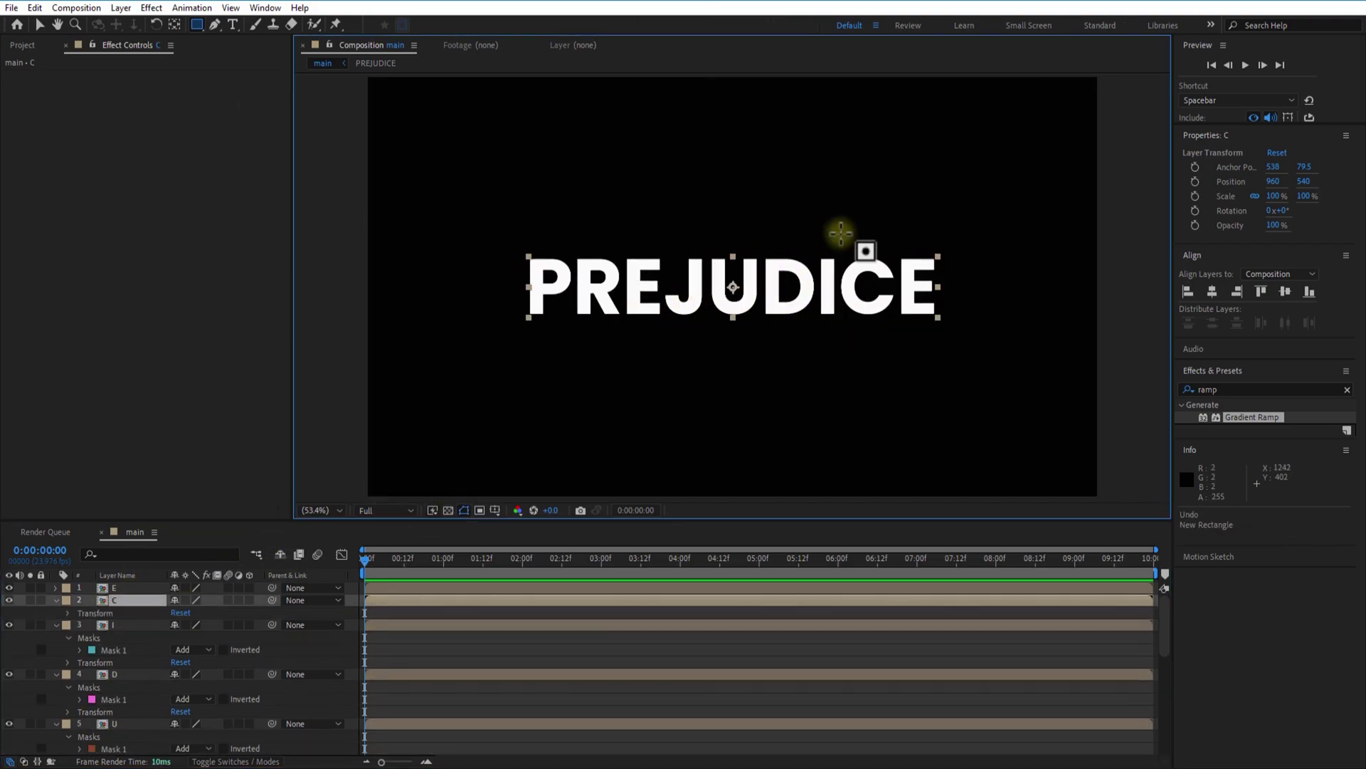
left_click_drag(840, 233, 896, 338)
left_click(119, 588)
left_click_drag(896, 236, 944, 338)
Collapse the expanded mask properties of the PREJUDICE letter layers in the timeline
left_click(56, 588)
left_click(56, 599)
left_click(56, 612)
left_click(56, 625)
scroll(57, 651, "down", 3)
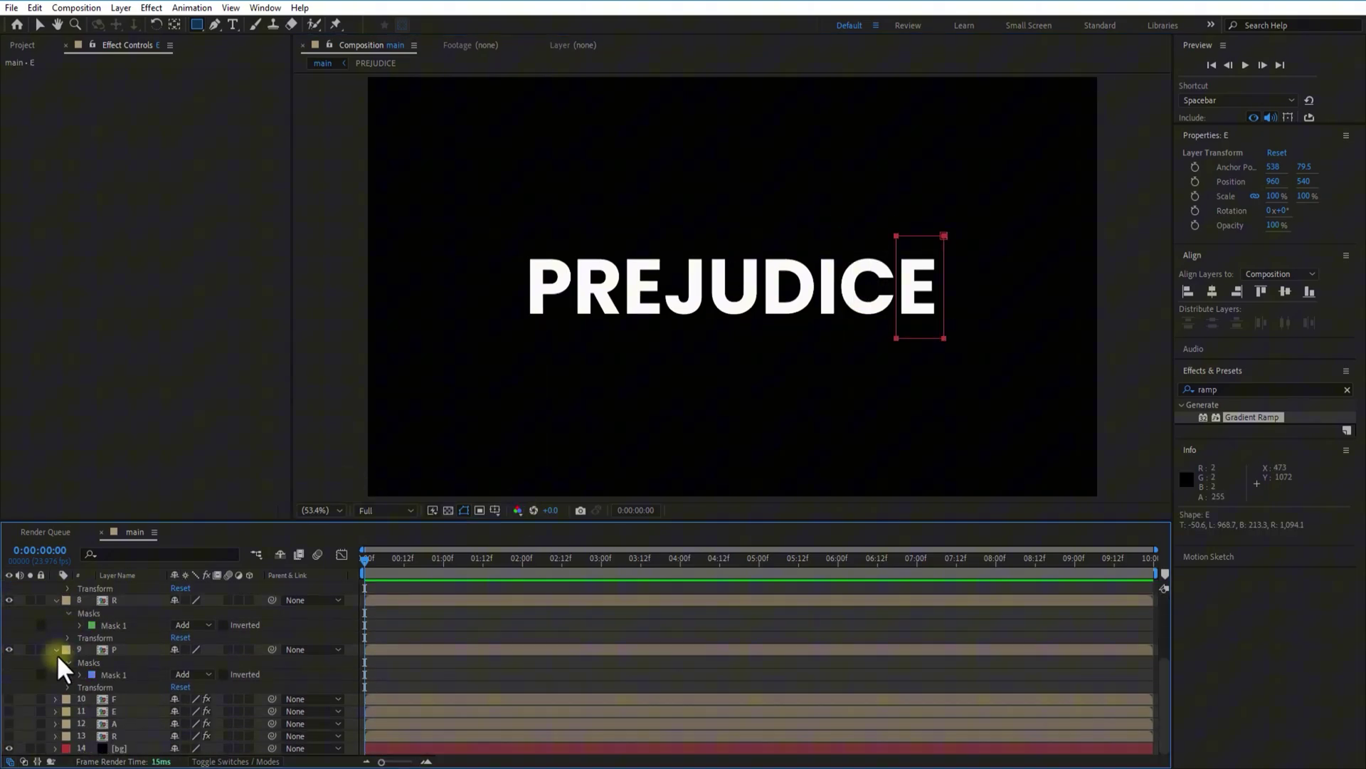
left_click(56, 649)
left_click(56, 637)
left_click(56, 625)
left_click(126, 625)
Apply the Offset effect to the P layer and keyframe its Shift Center To at 0:00:03:00
left_click(123, 686)
left_click(1251, 388)
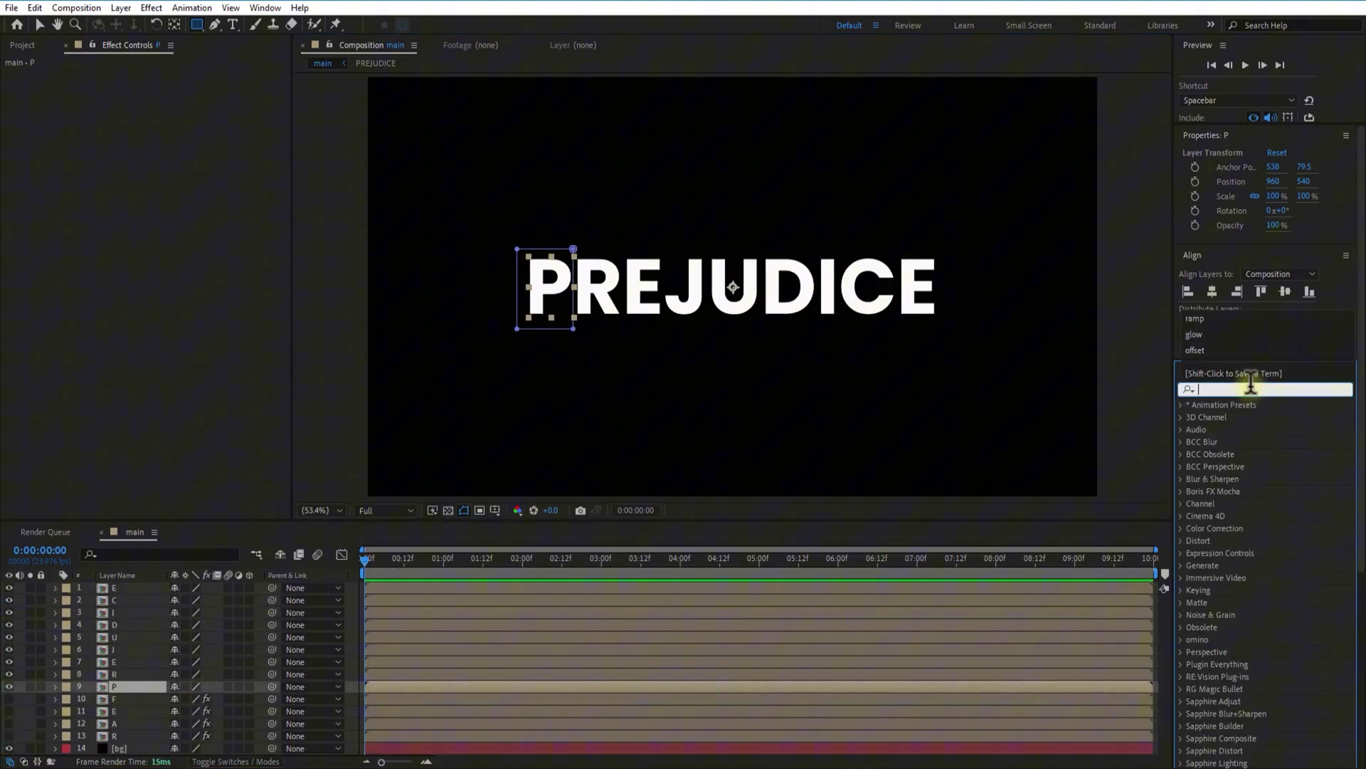
type("offs")
left_click_drag(1236, 442, 137, 686)
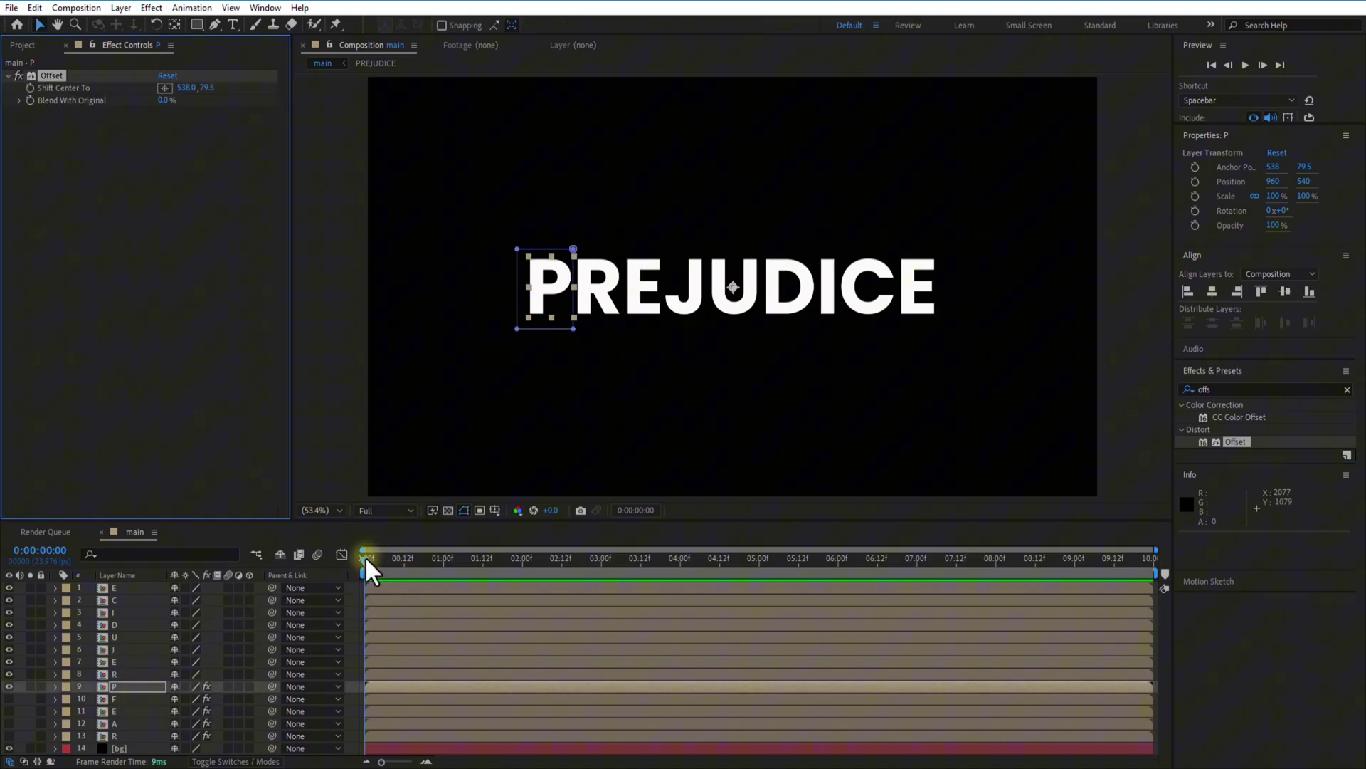
left_click_drag(365, 557, 603, 577)
left_click(31, 87)
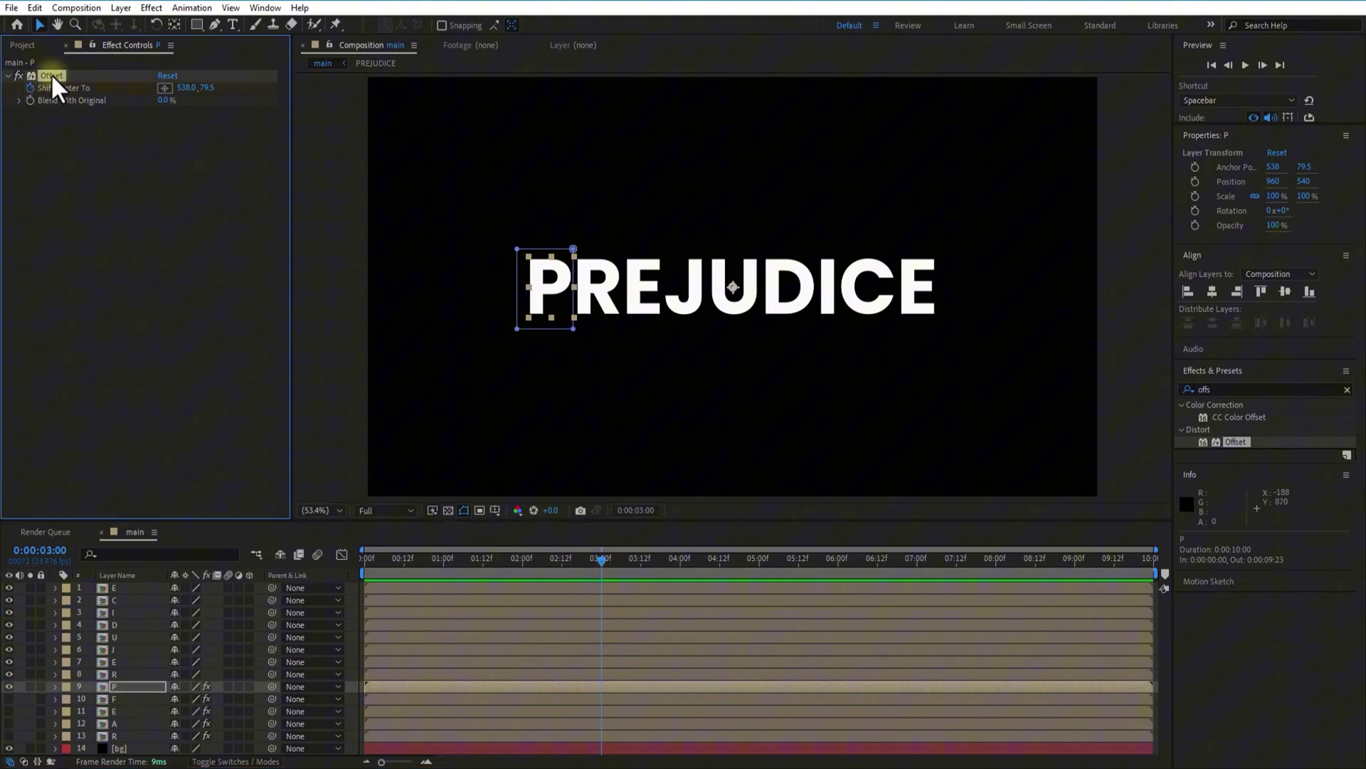
Copy the P layer's Offset effect with its keyframe to the other eight PREJUDICE letter layers
key("ctrl+c")
left_click_drag(121, 672, 125, 587)
key("ctrl+v")
At 0:00:01:12, keyframe a different vertical Shift Center To value on each PREJUDICE letter layer and preview the animation
left_click_drag(601, 566, 483, 579)
left_click_drag(202, 686, 434, 648)
left_click_drag(203, 649, 171, 657)
left_click_drag(202, 612, 255, 608)
scroll(241, 647, "up", 1)
left_click_drag(468, 578, 468, 579)
scroll(241, 641, "up", 1)
left_click_drag(202, 612, 402, 600)
scroll(234, 640, "up", 2)
left_click_drag(201, 649, 3, 655)
left_click_drag(205, 649, 118, 664)
scroll(227, 634, "up", 2)
left_click_drag(207, 612, 245, 613)
left_click(498, 600)
key("space")
key("space")
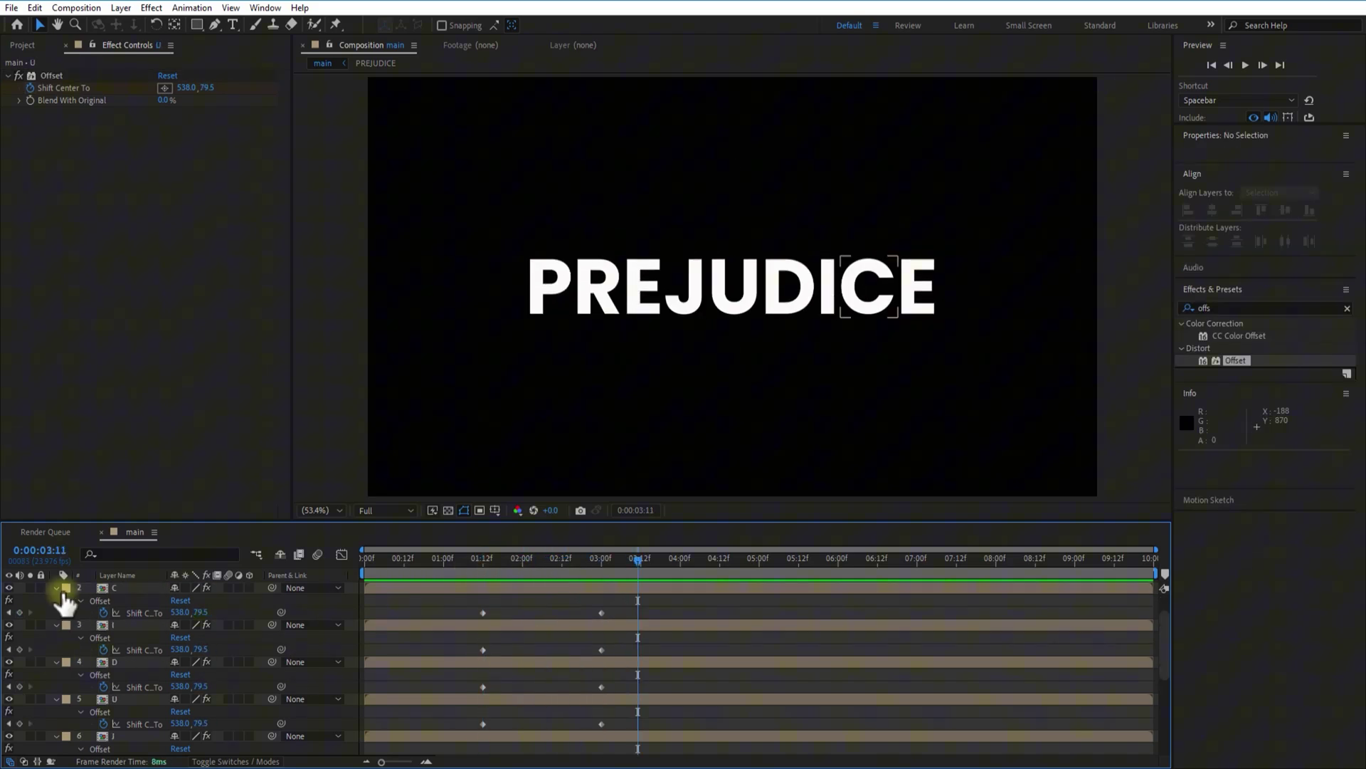
Collapse the Offset properties of all PREJUDICE letter layers in the timeline
scroll(56, 587, "down", 1)
left_click(57, 588)
left_click(55, 600)
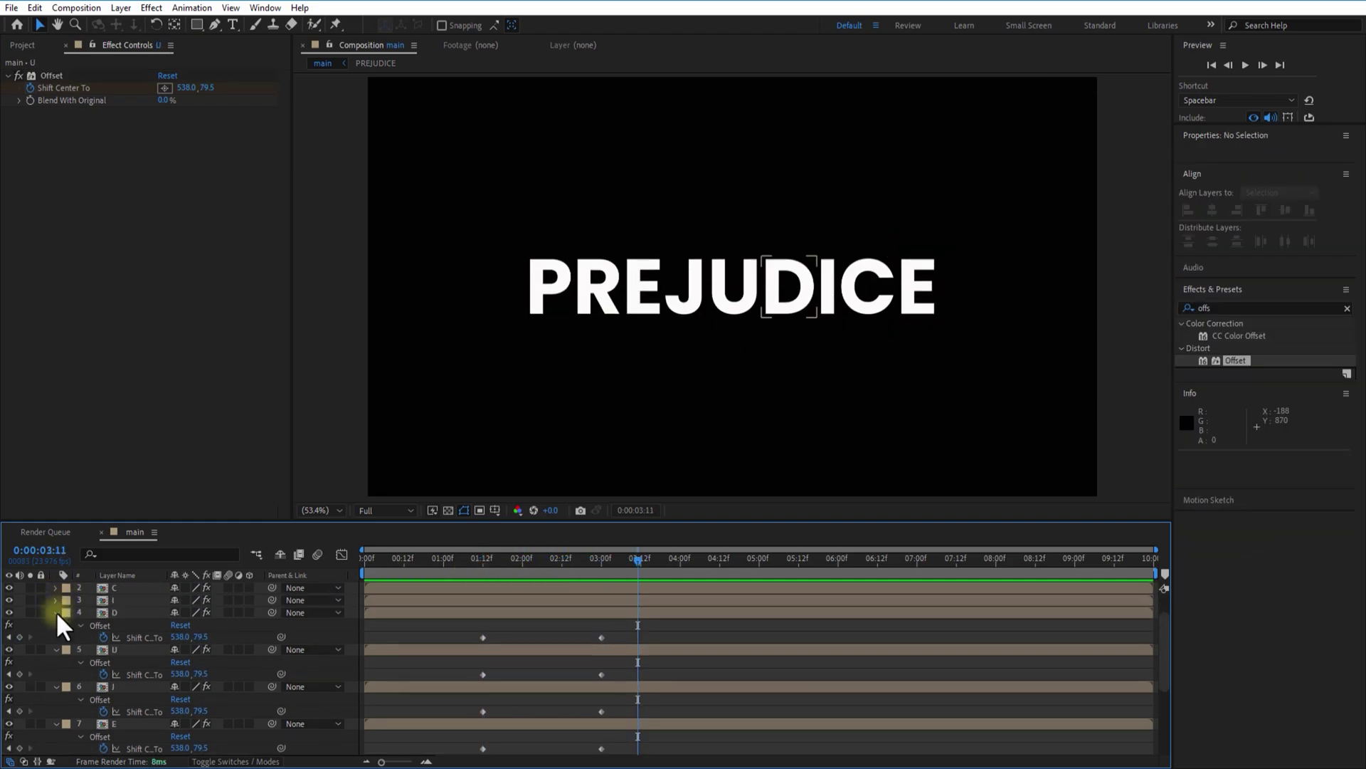
left_click(55, 612)
left_click(56, 624)
left_click(56, 636)
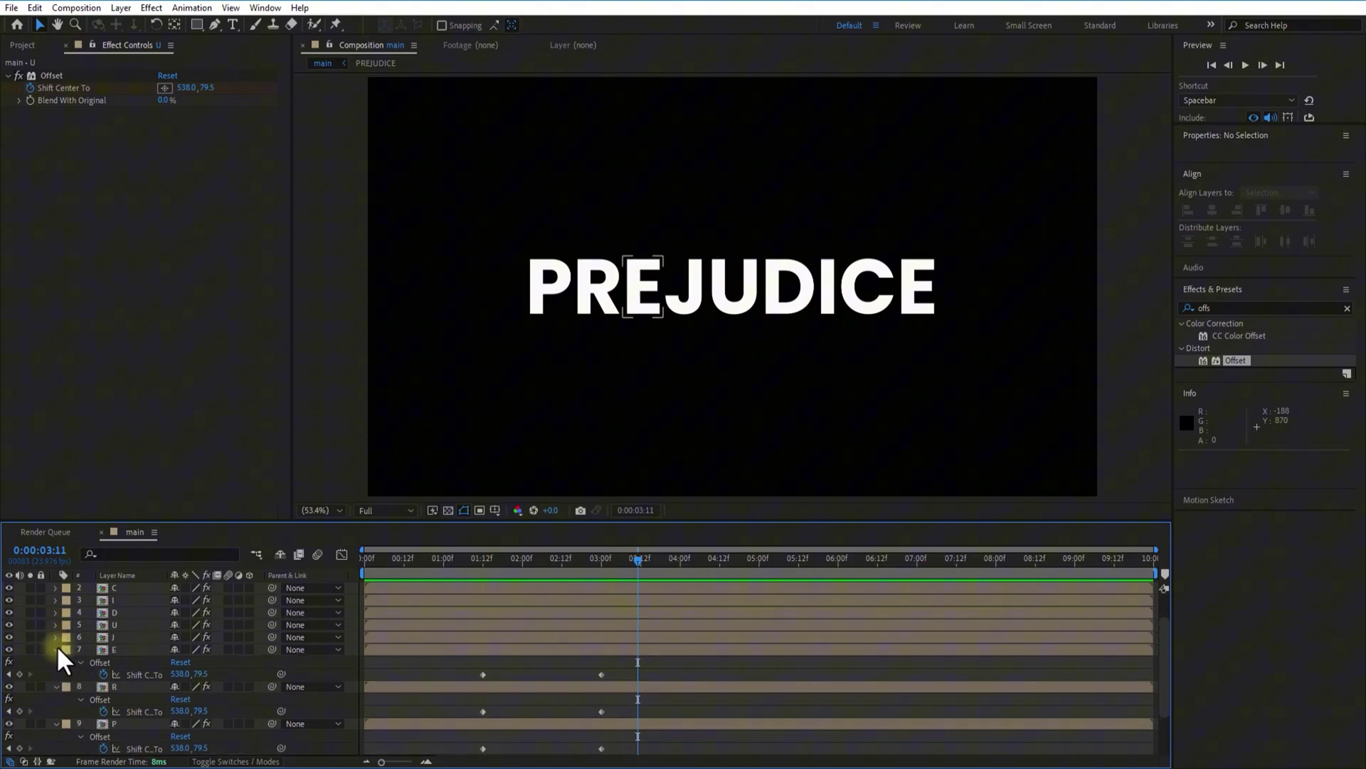
left_click(56, 648)
left_click(59, 662)
left_click(55, 674)
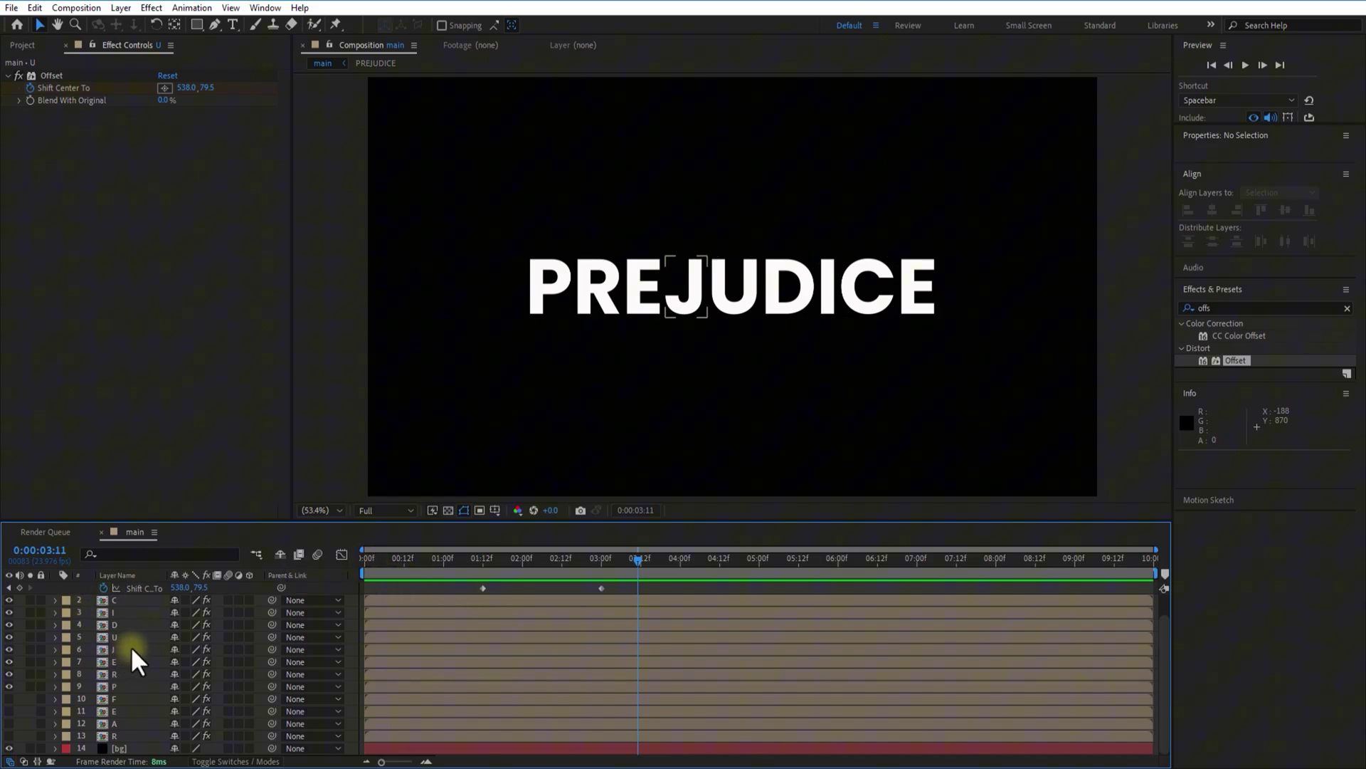
scroll(131, 646, "up", 2)
left_click(55, 588)
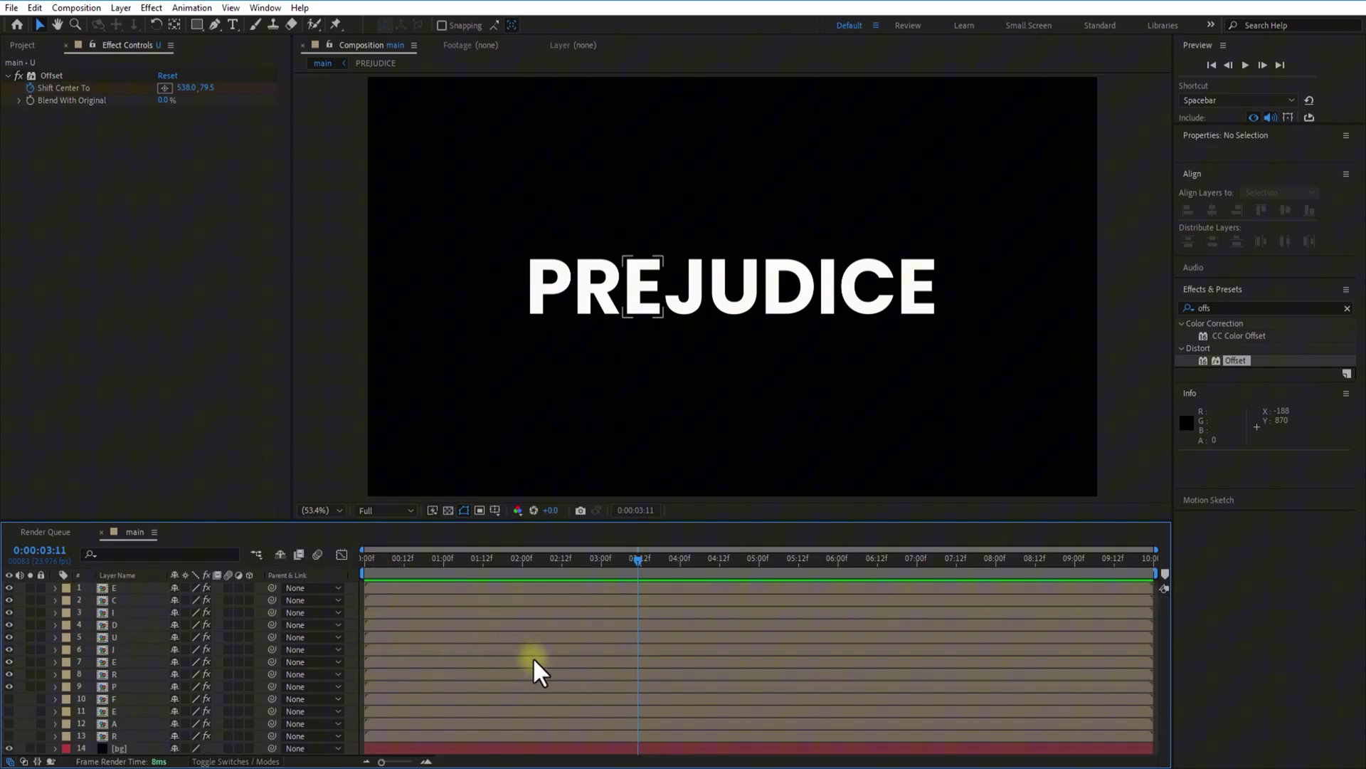
Make the FEAR letter layers visible again and pre-compose the nine PREJUDICE letter layers as "prejudice"
key("Home")
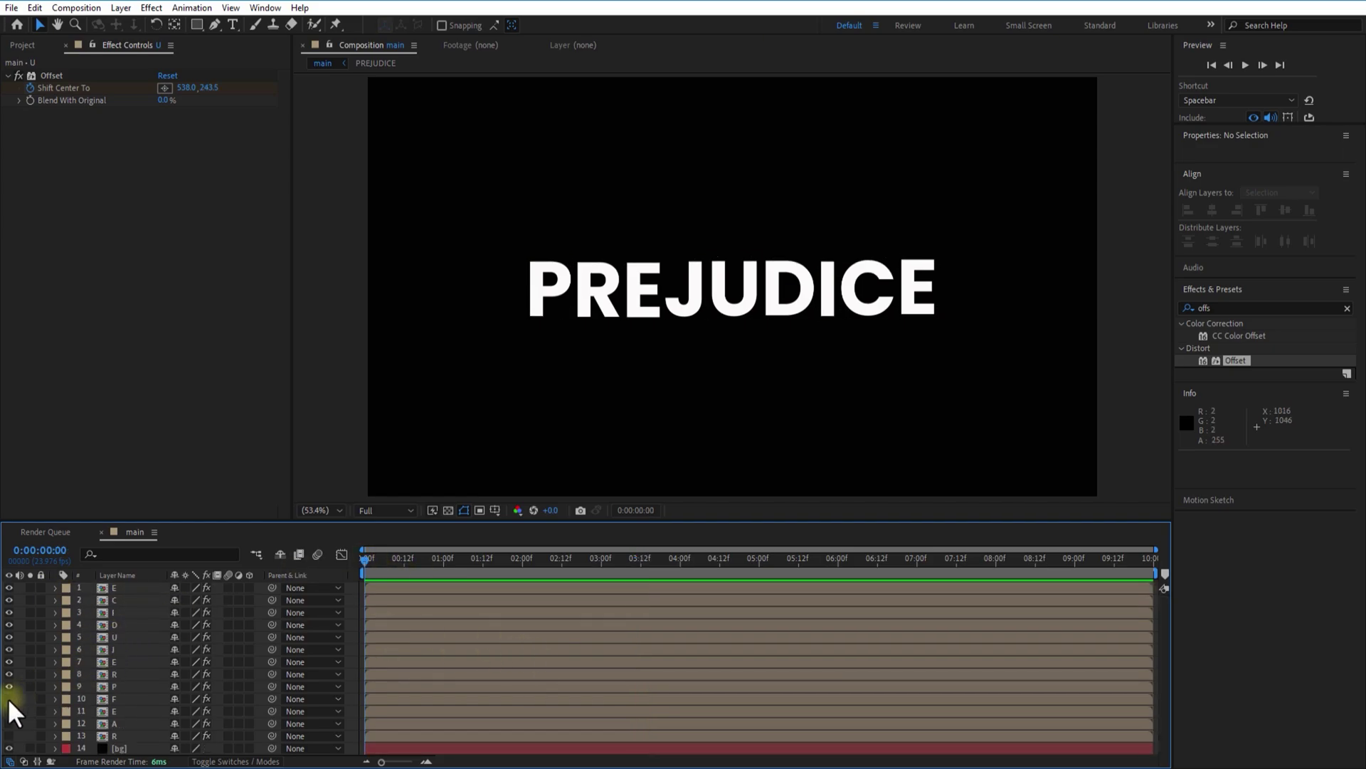
left_click_drag(8, 697, 51, 727)
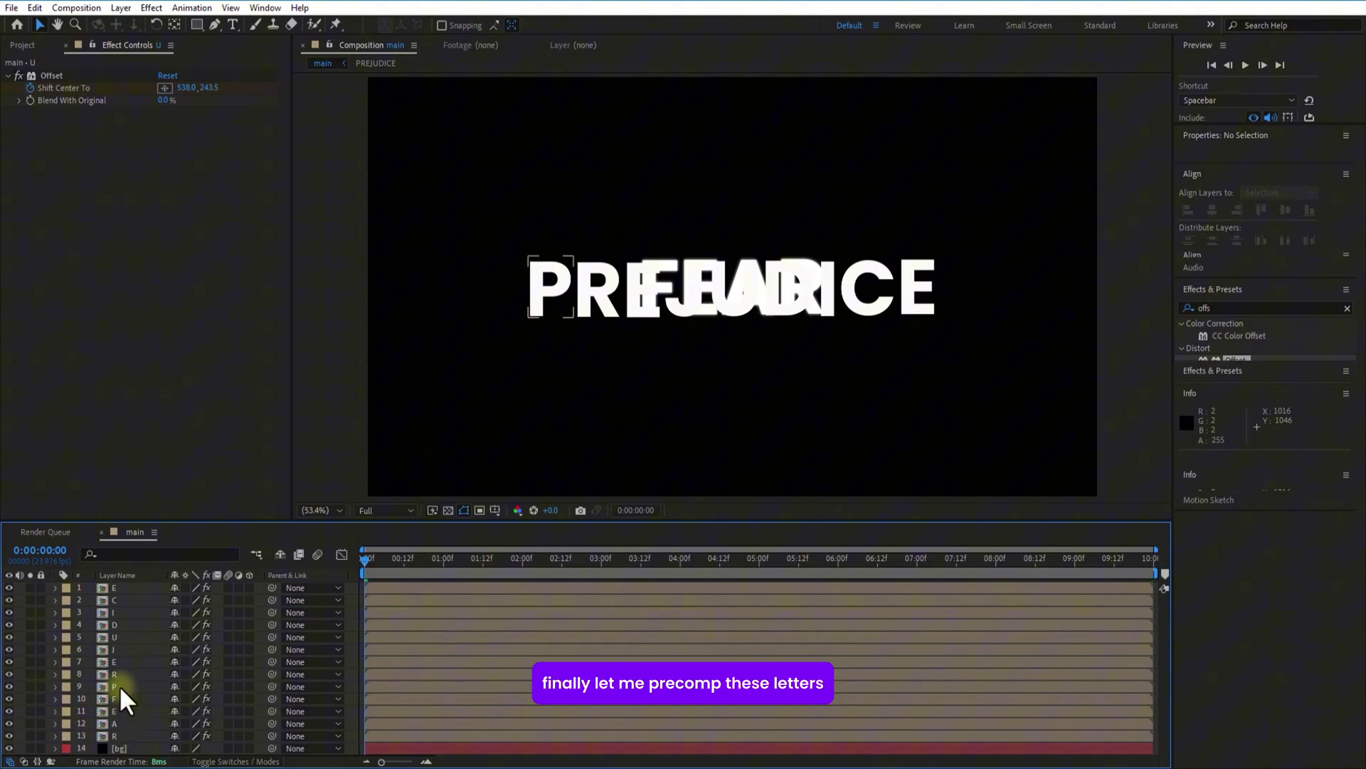
left_click_drag(118, 684, 113, 587)
right_click(114, 586)
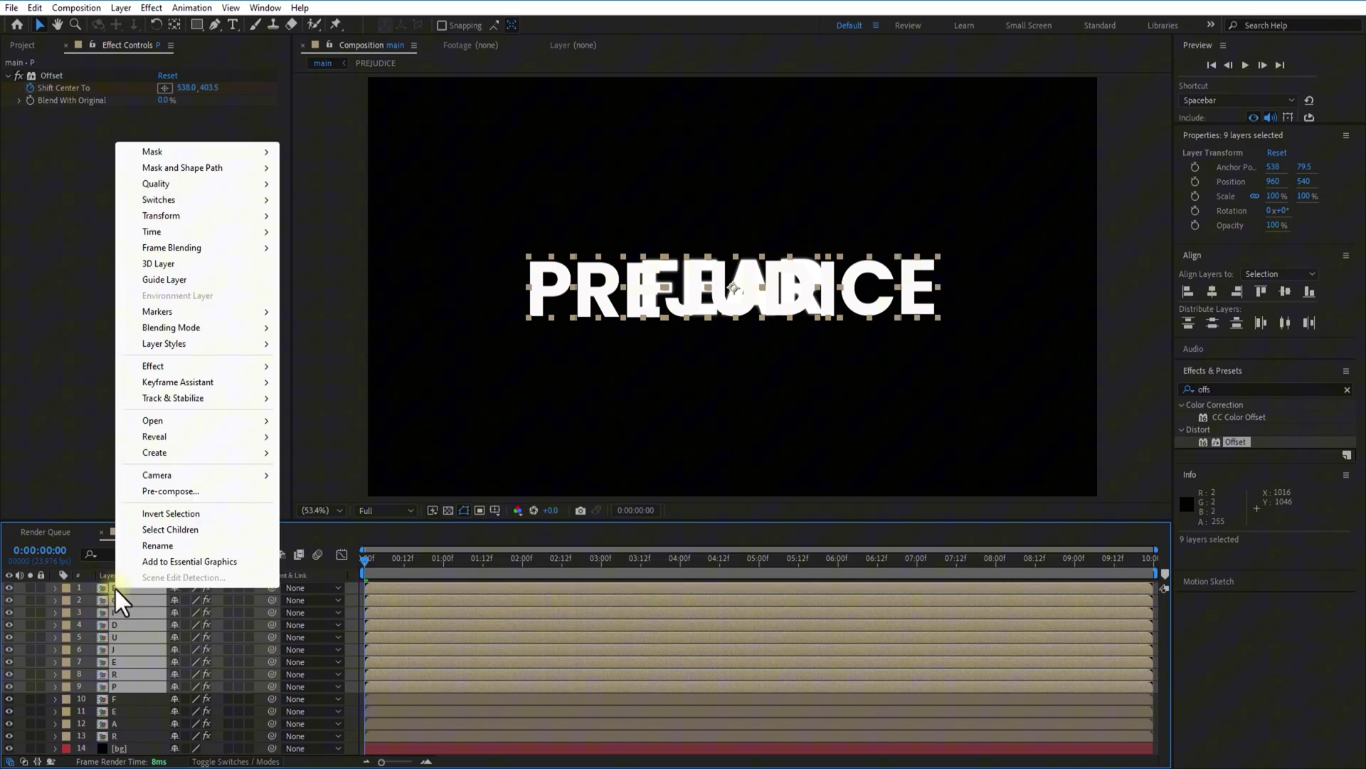
left_click(174, 490)
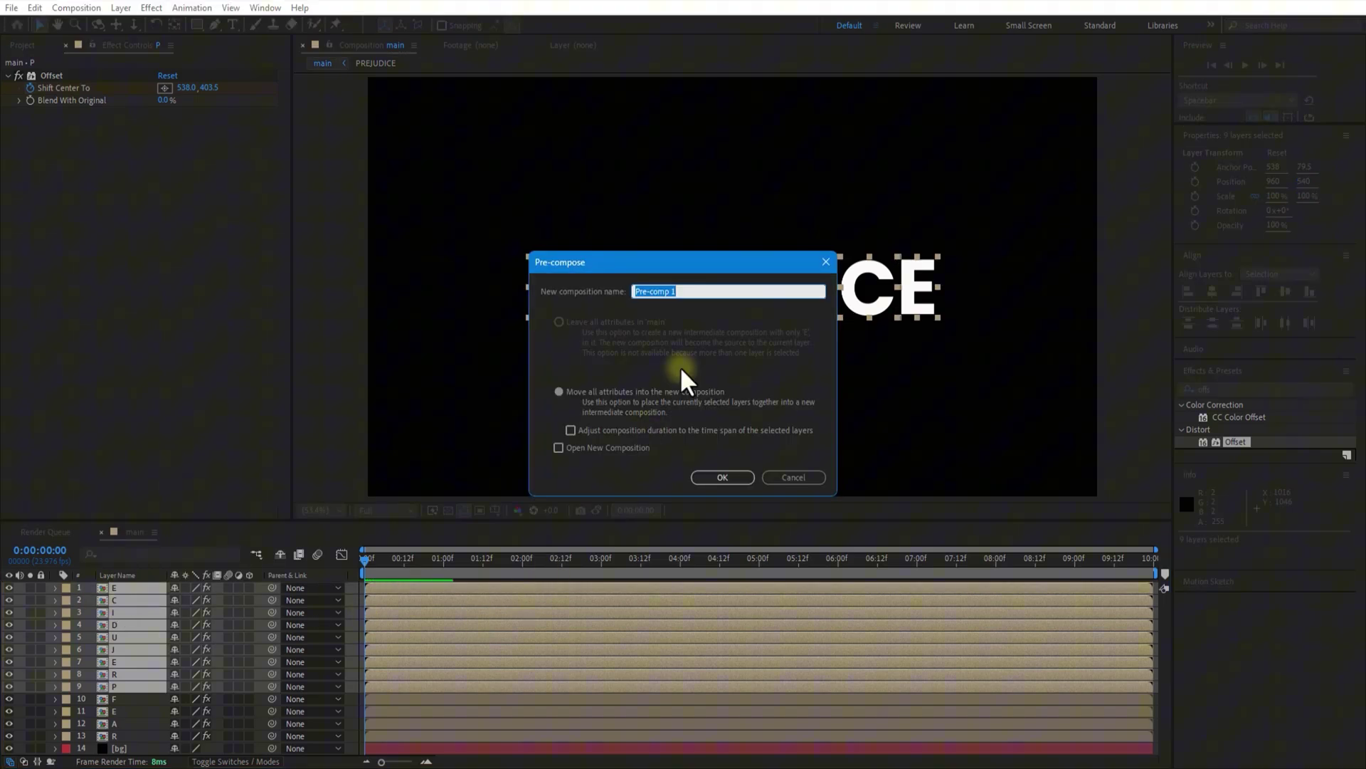
type("prejudice")
left_click(721, 478)
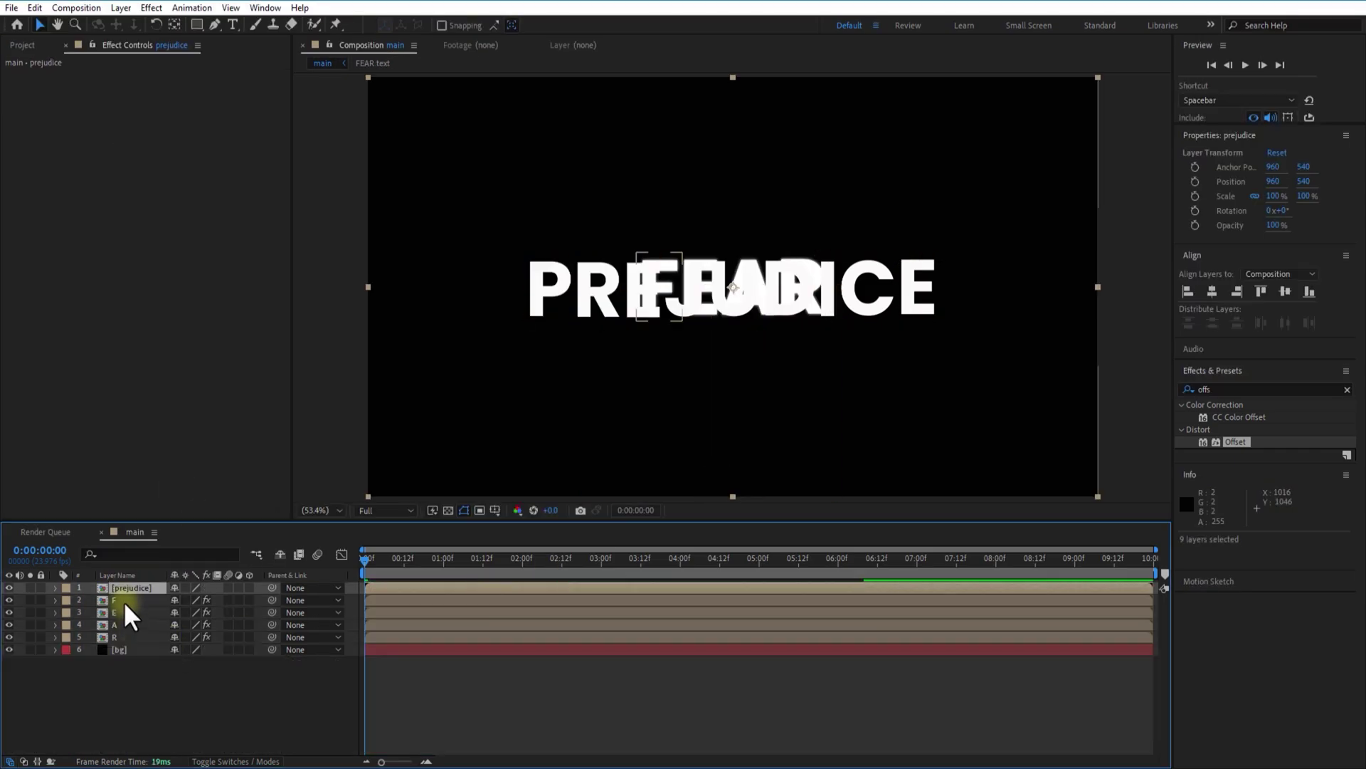
Pre-compose the F, E, A and R letter layers into a composition named "fear"
left_click_drag(123, 600, 121, 634)
right_click(121, 634)
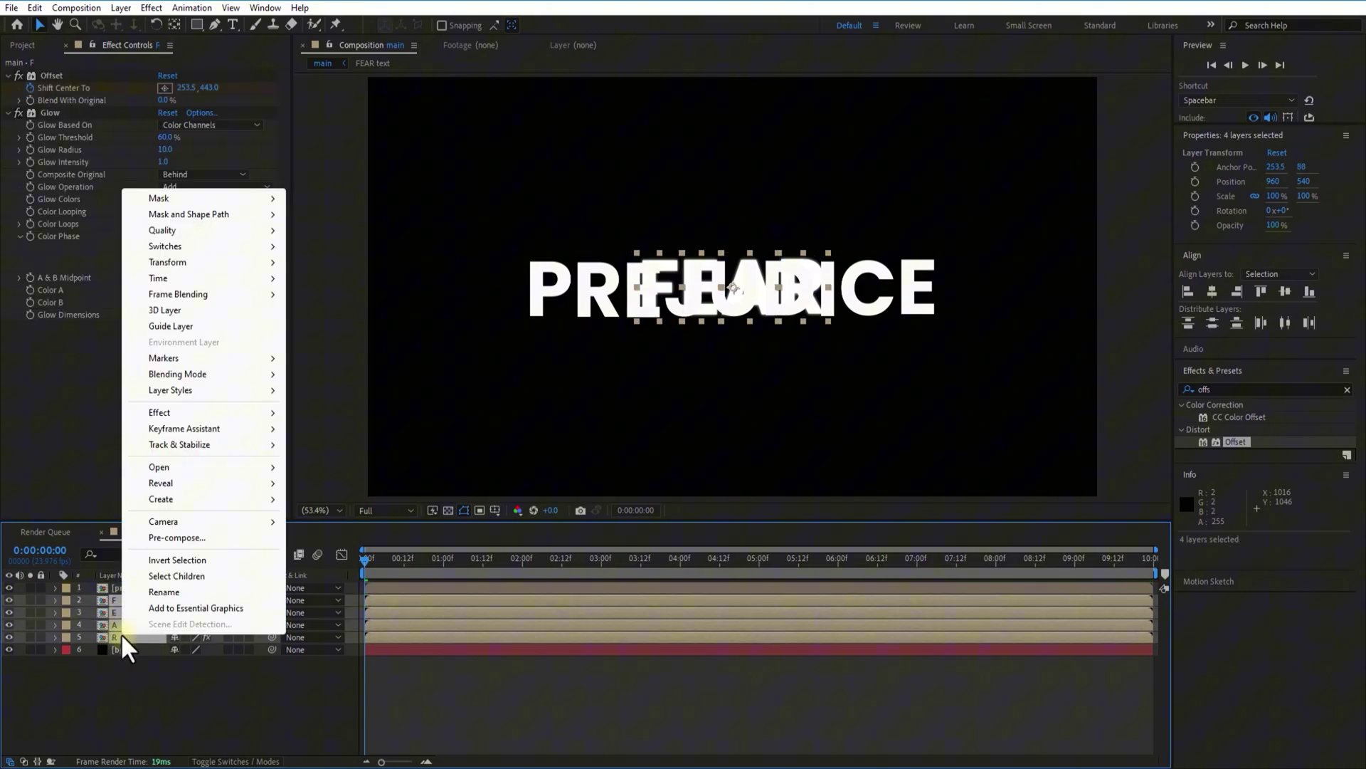
left_click(171, 537)
type("f")
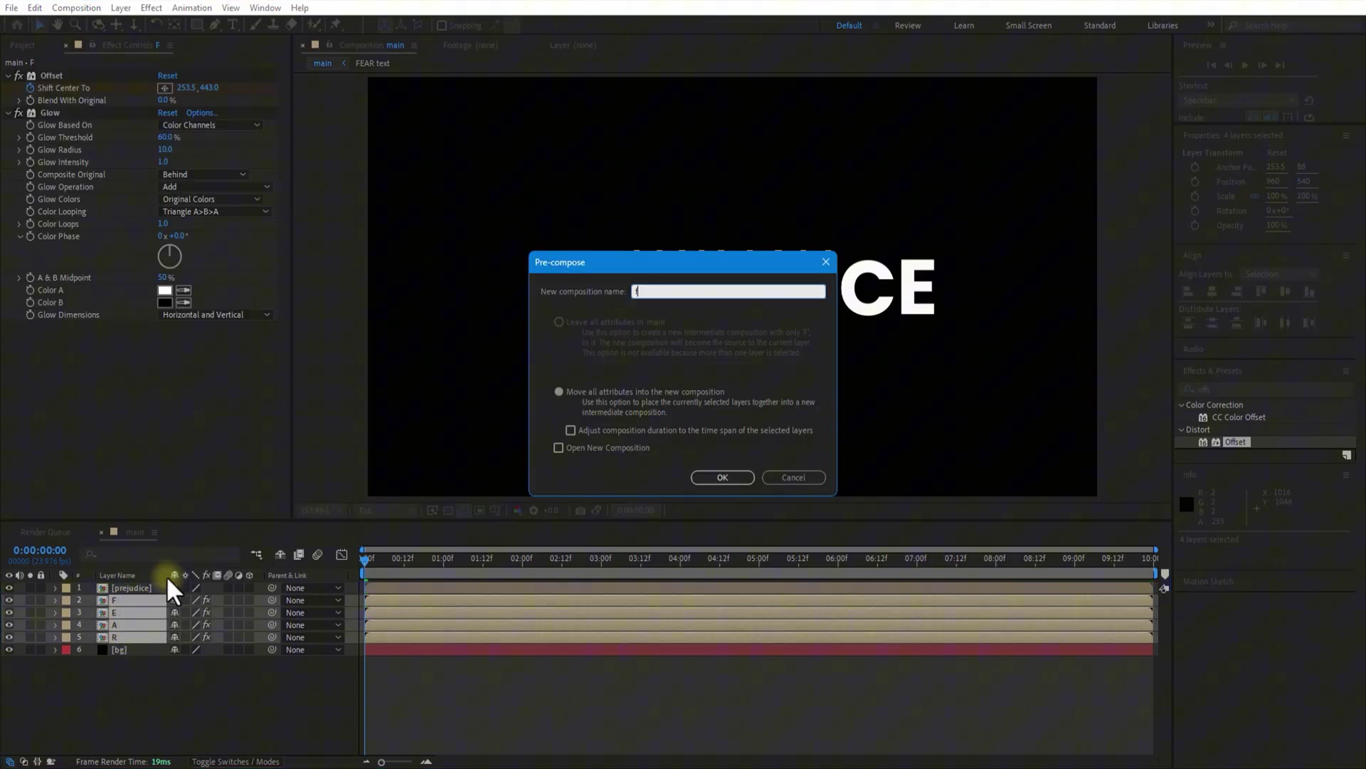
type("ear")
left_click(723, 473)
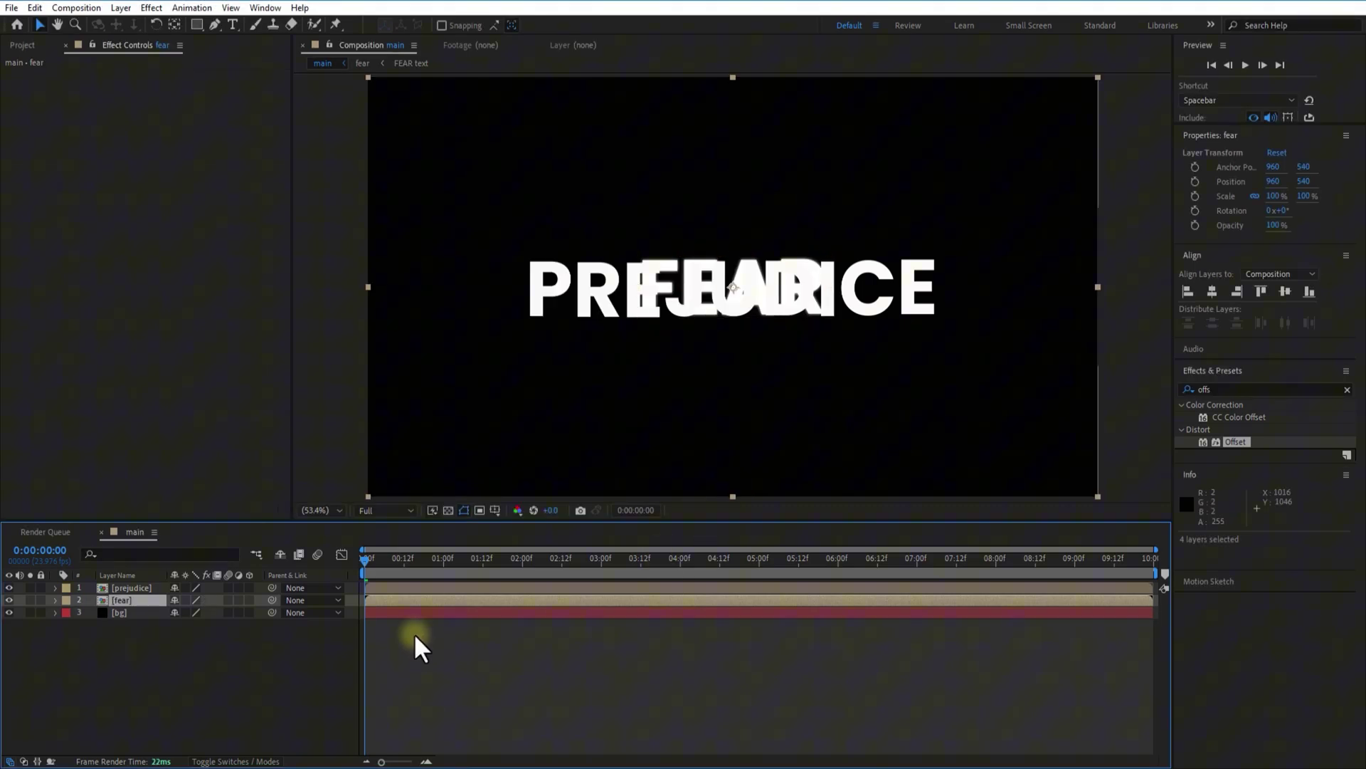
Shift the prejudice layer to start at 0:00:01:19 and scrub through the opening frames
left_click_drag(392, 588, 532, 588)
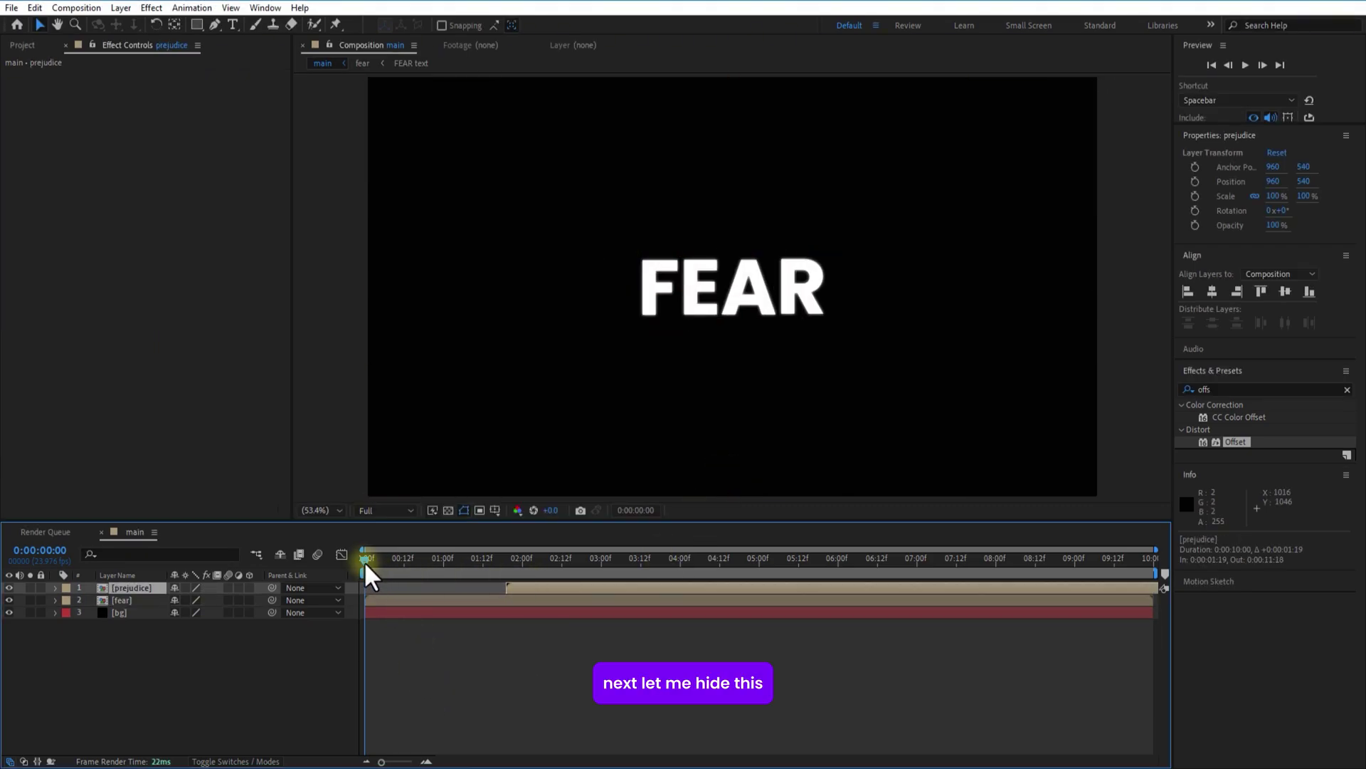
left_click_drag(365, 562, 407, 575)
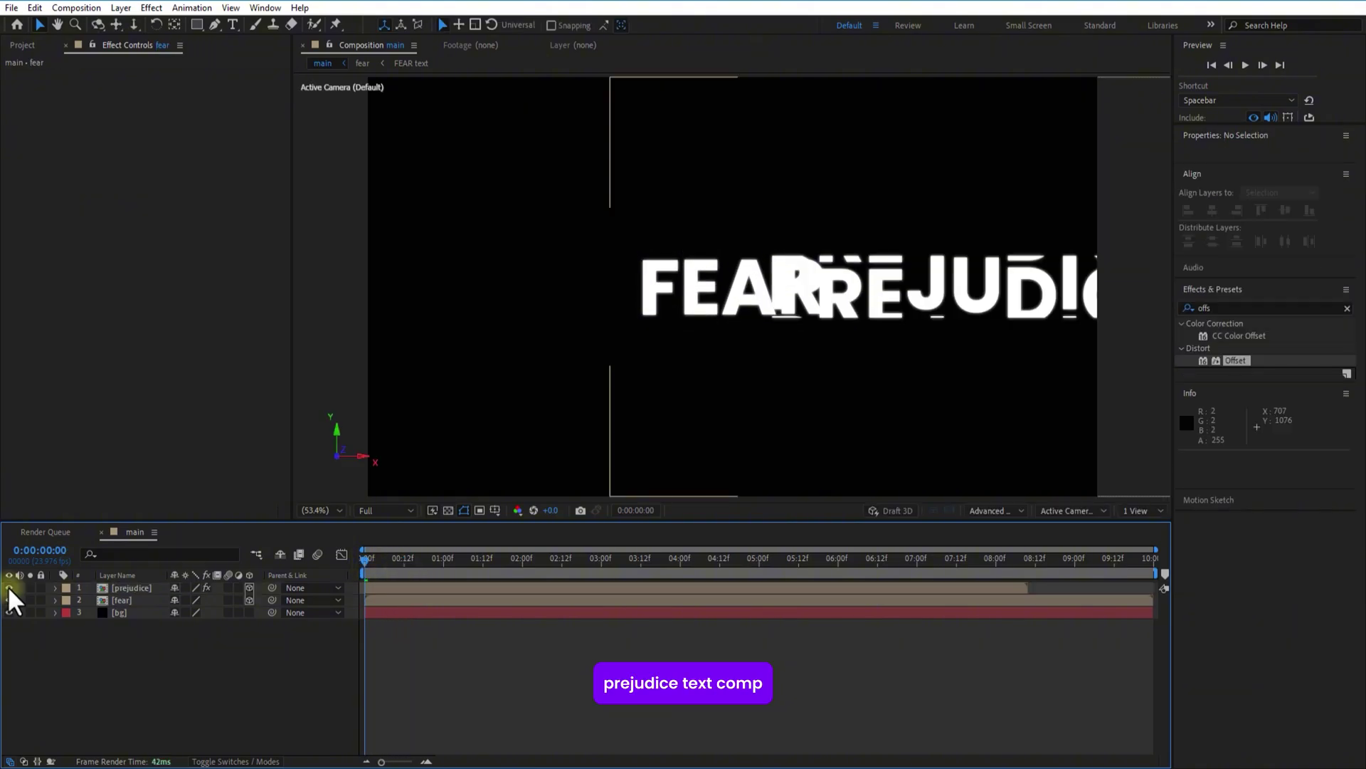
Hide the prejudice layer and keyframe the fear layer's Opacity from 0% at 0:00:00:00 to 100% at 0:00:00:12
left_click(8, 587)
key("t")
left_click(130, 601)
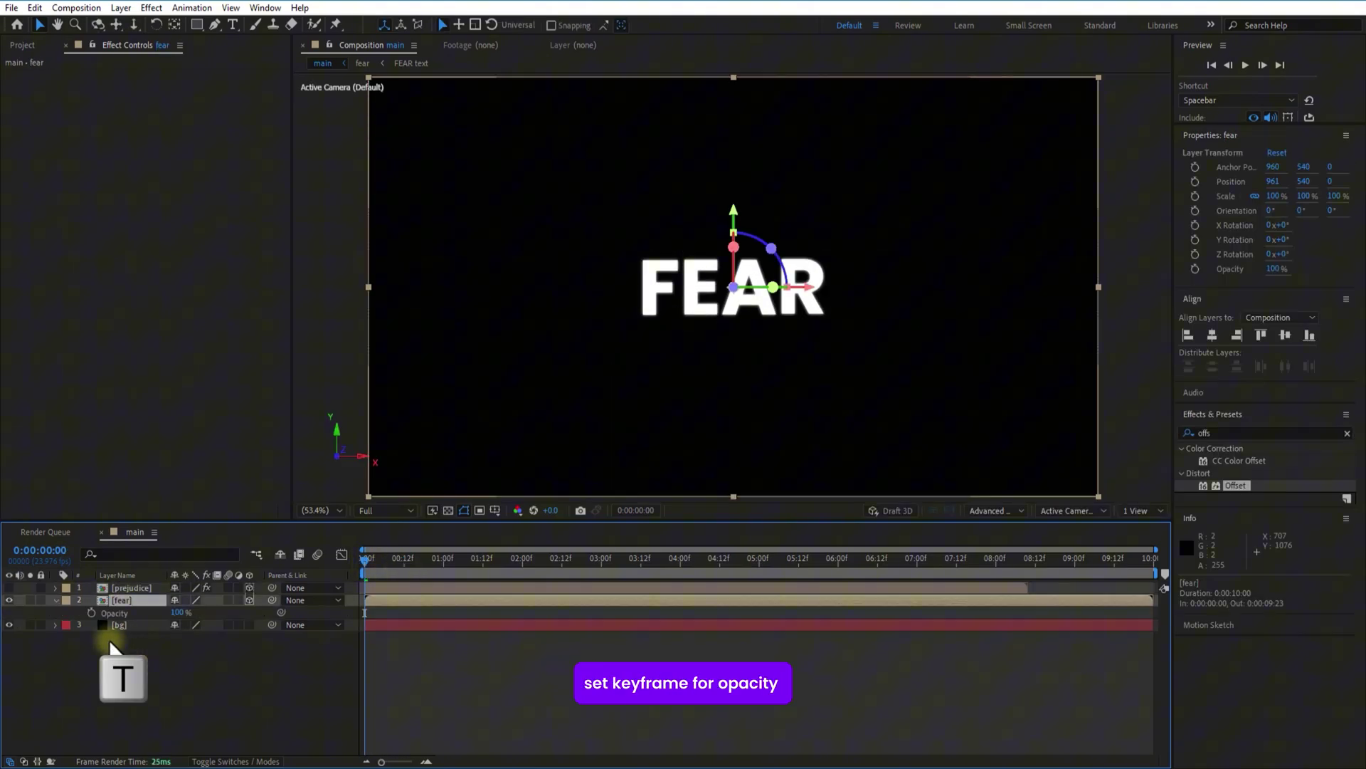
left_click(91, 613)
left_click_drag(174, 614, 67, 620)
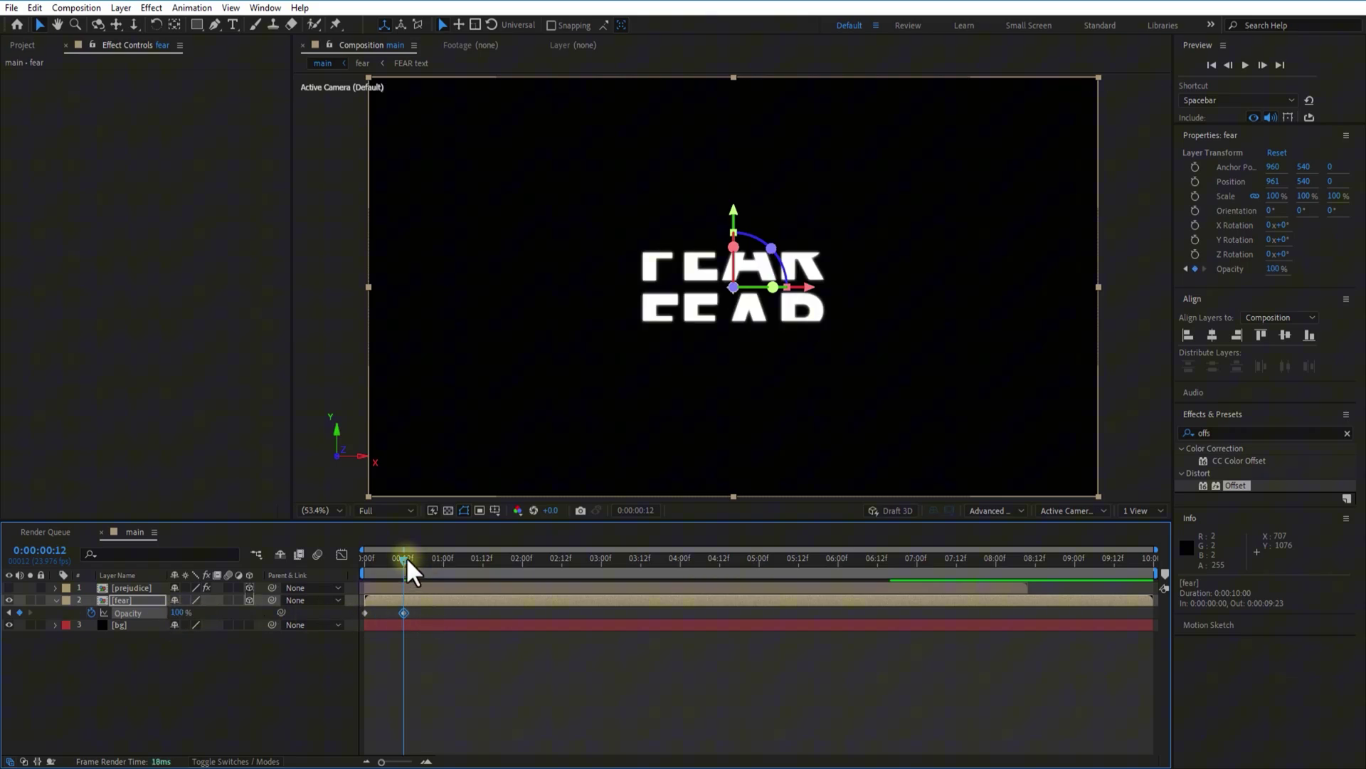
left_click_drag(409, 564, 335, 579)
key("space")
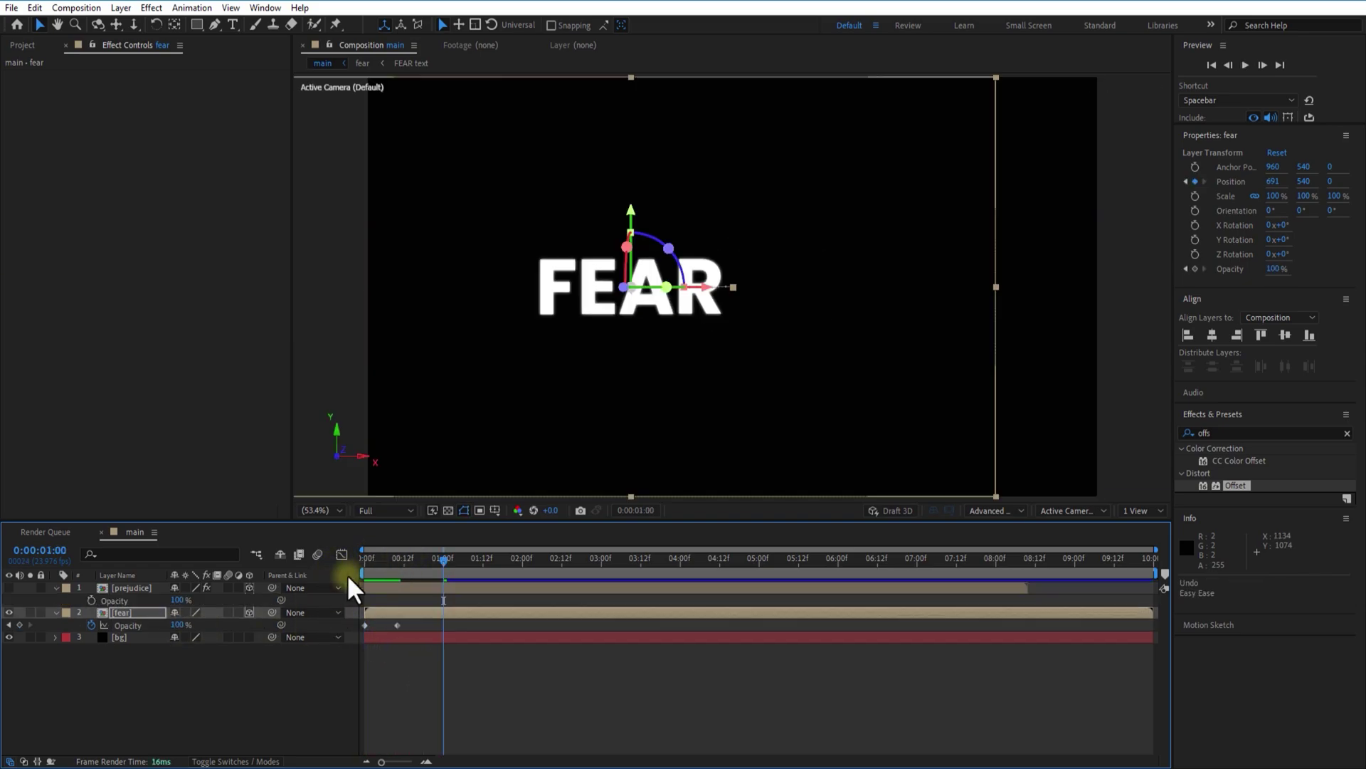
Undo the last Position changes on the fear layer
key("ctrl+z")
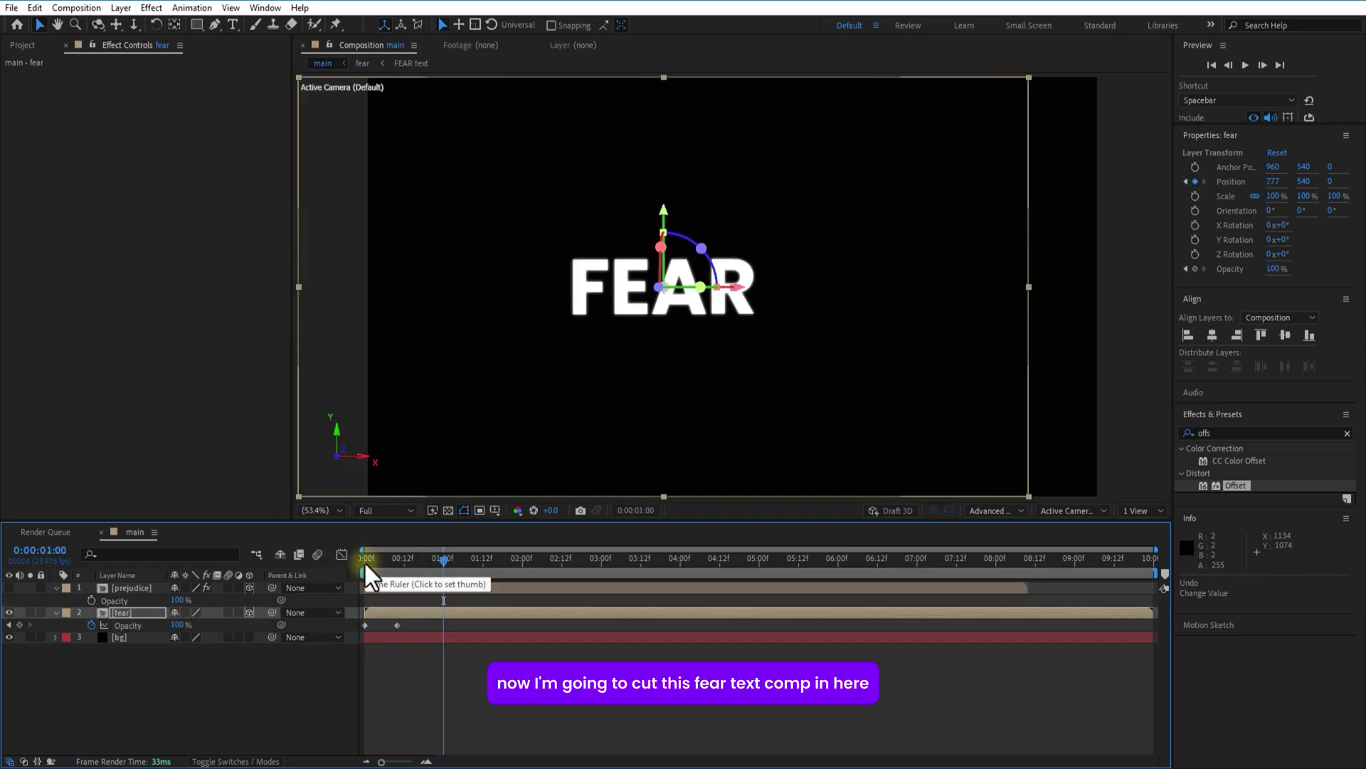
key("ctrl+z")
Split the fear layer at 0:00:00:10 and delete the part after the cut
left_click(397, 559)
left_click(401, 614)
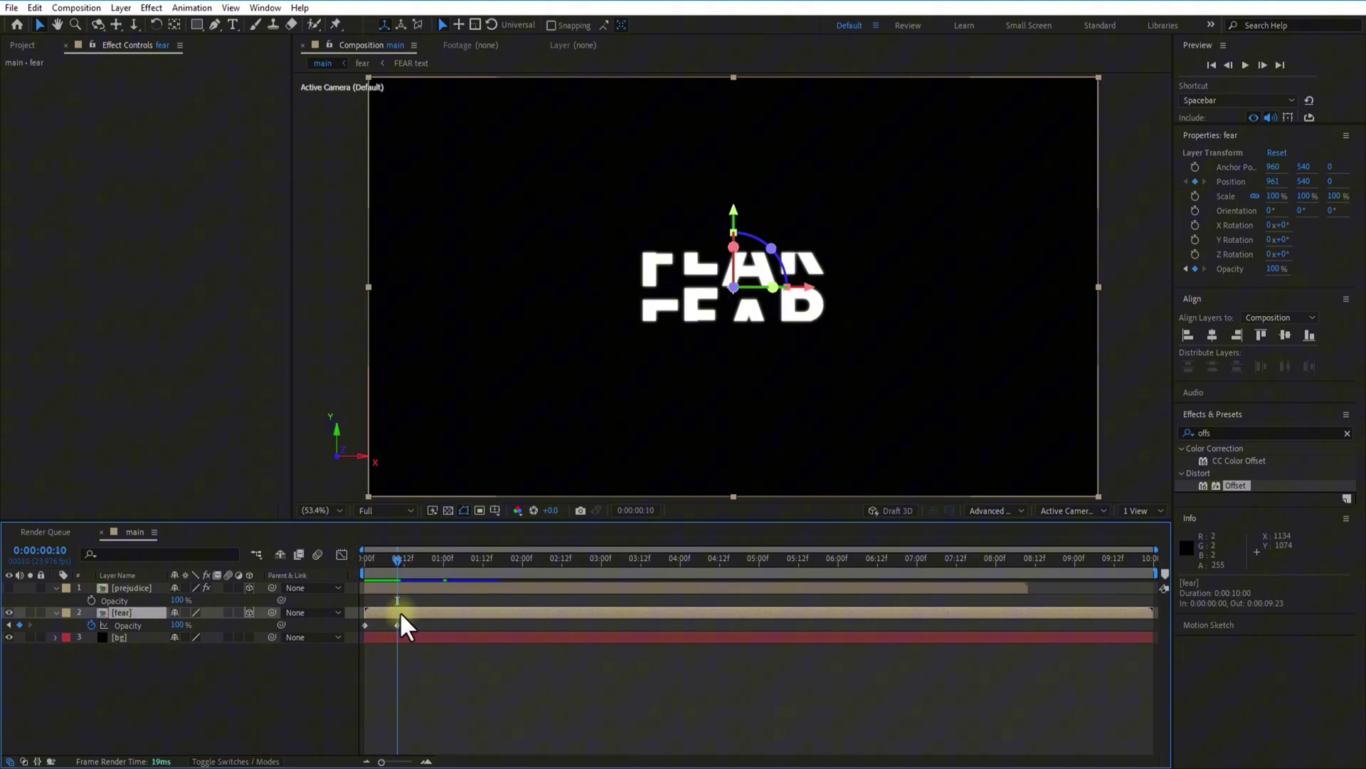
key("ctrl+shift+d")
key("Delete")
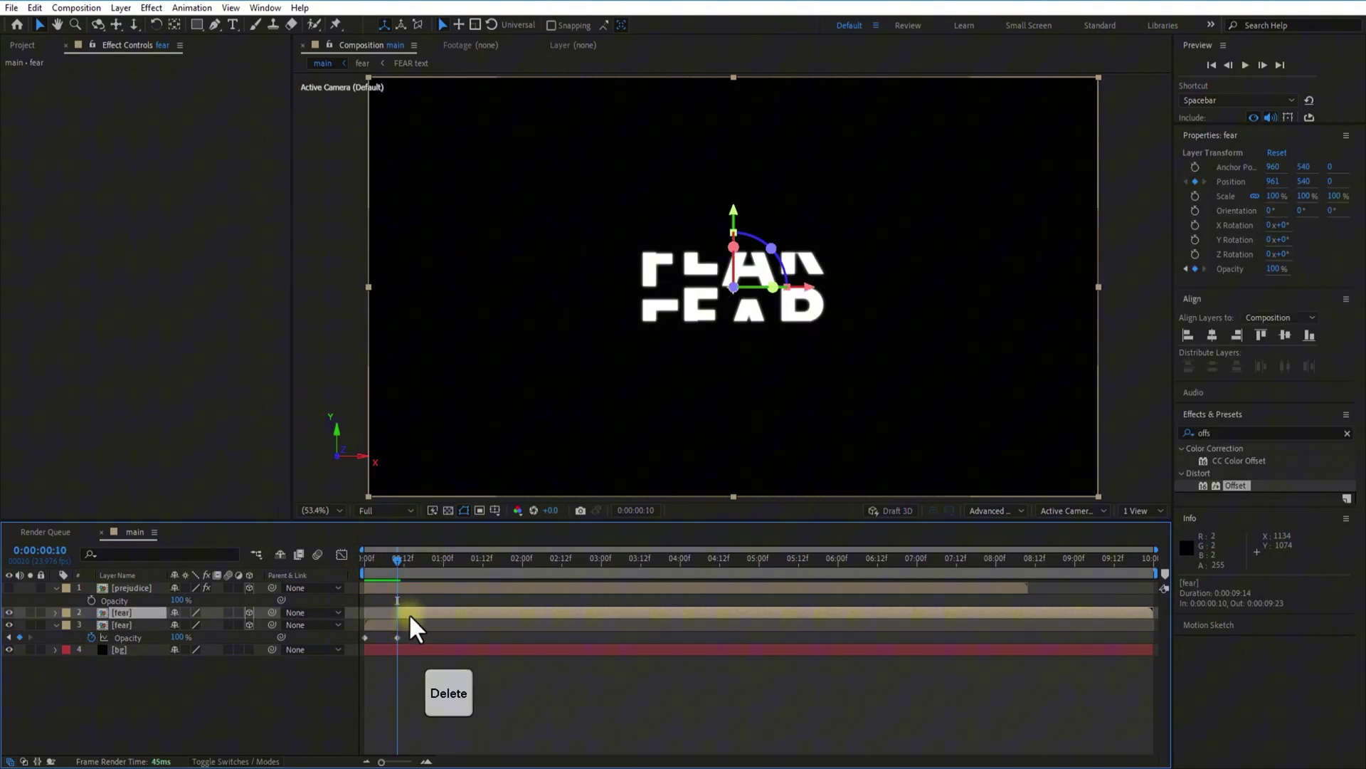
Duplicate the trimmed fear layer and move the copy to start at 0:00:00:10
left_click(388, 613)
key("ctrl+d")
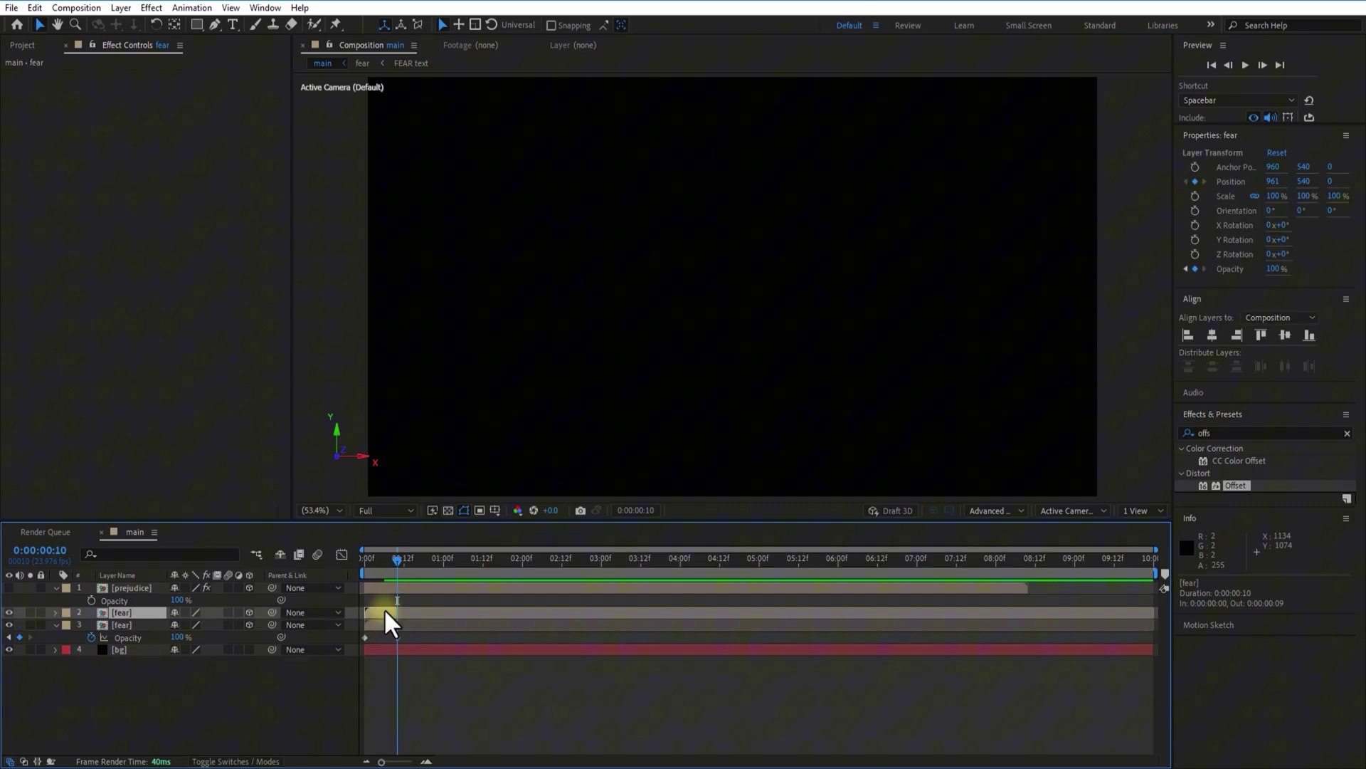
left_click_drag(385, 612, 416, 613)
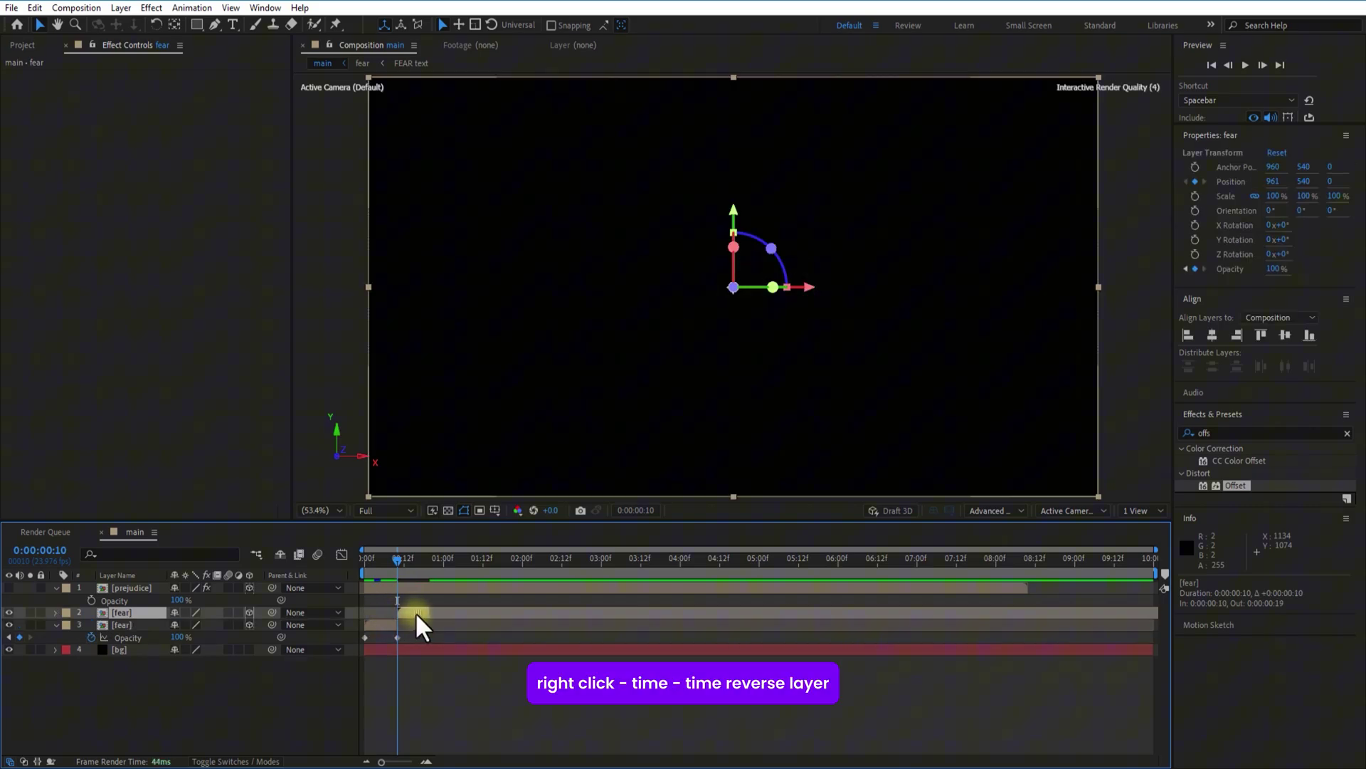
Time-reverse the duplicated fear layer and scrub to 0:00:00:15 to check the reversed animation
right_click(415, 614)
mouse_move(547, 258)
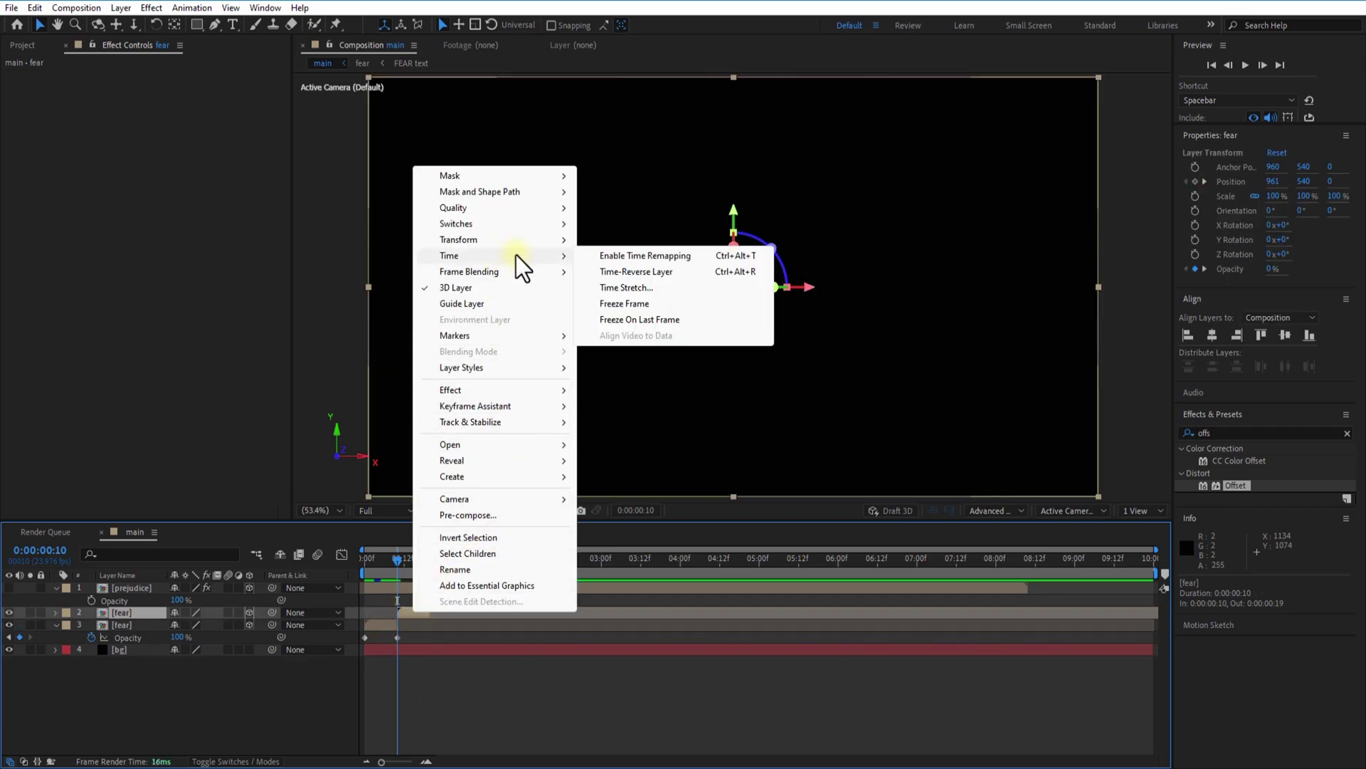
left_click(654, 272)
mouse_move(404, 565)
left_mouse_down()
mouse_move(387, 569)
mouse_move(433, 572)
mouse_move(420, 573)
left_mouse_up()
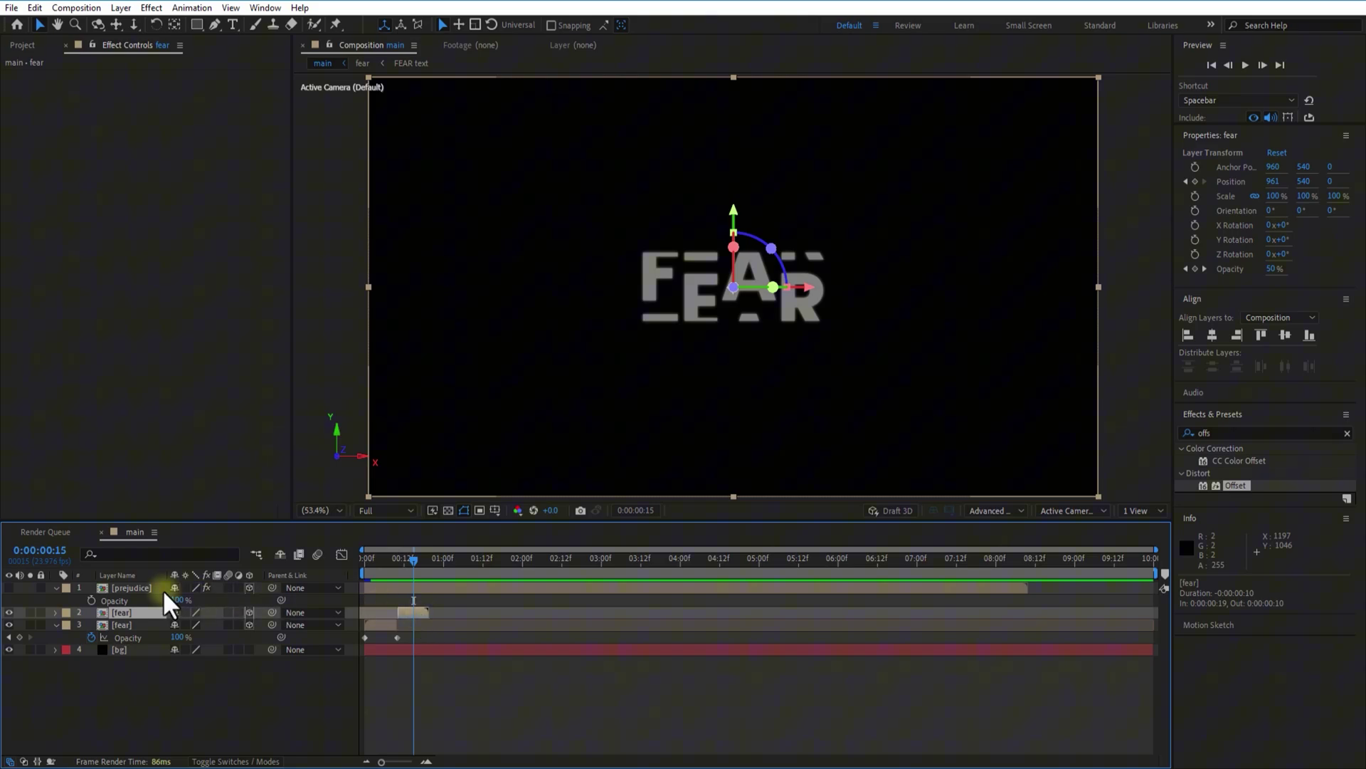
Select the prejudice layer and make it visible again
left_click(130, 587)
left_click(9, 588)
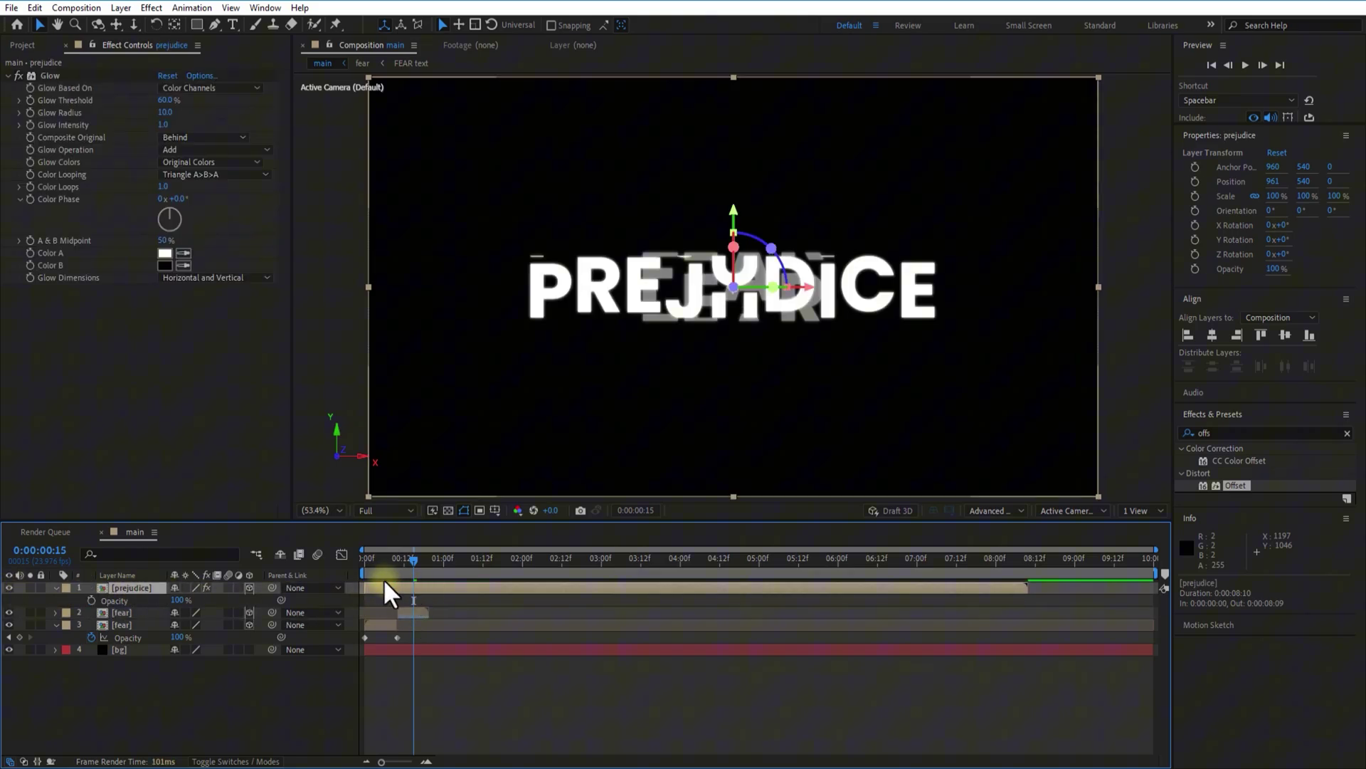
Move the prejudice layer to start at 0:00:00:14, then show the rulers and place a vertical guide at the left edge of FEAR
left_click_drag(388, 589, 436, 595)
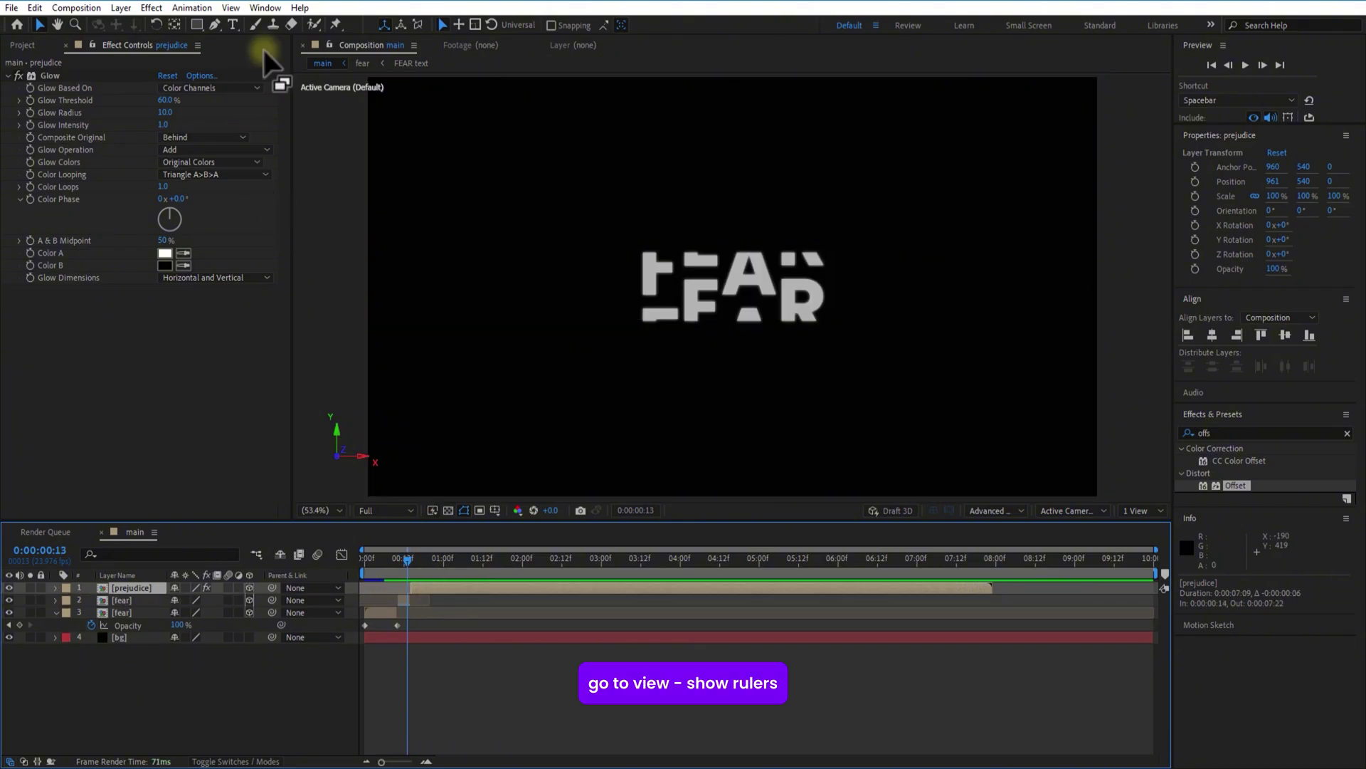
left_click(231, 9)
left_click(267, 147)
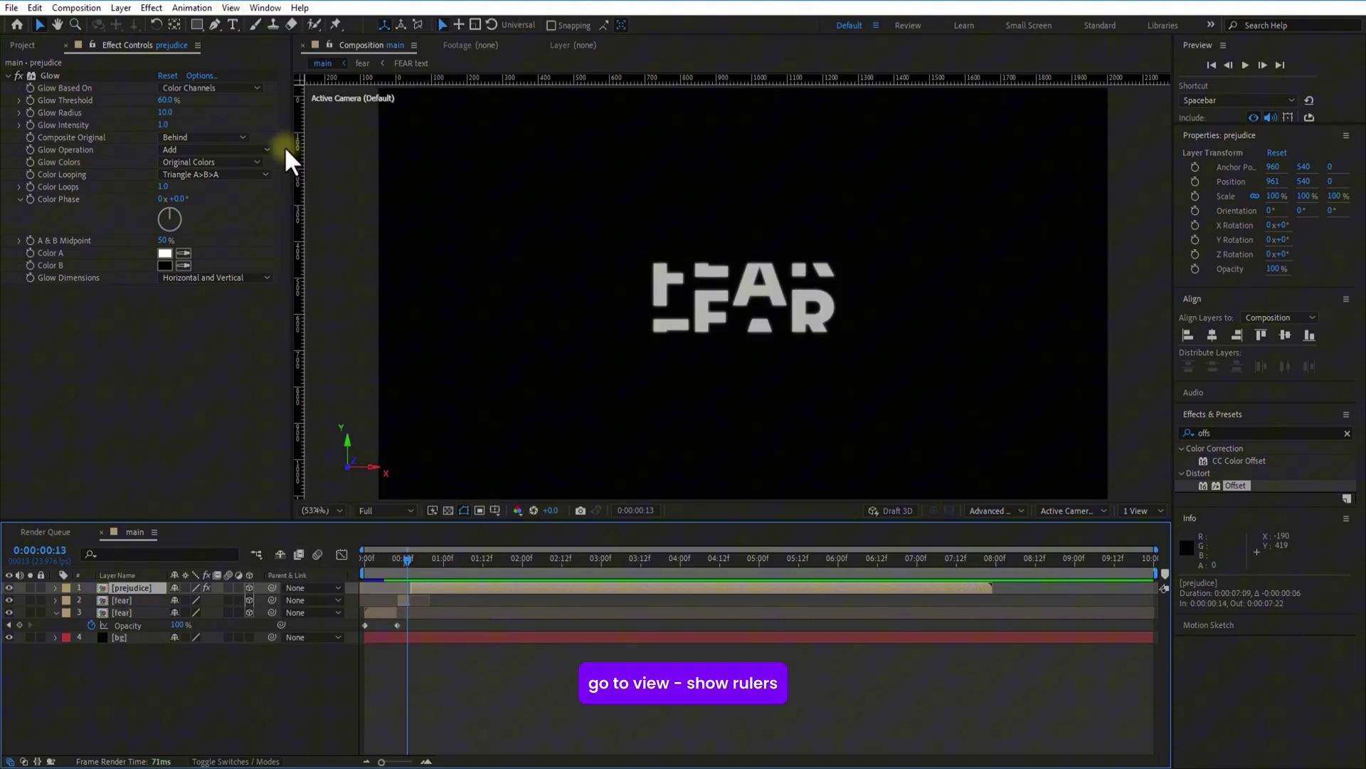
left_click_drag(301, 227, 651, 338)
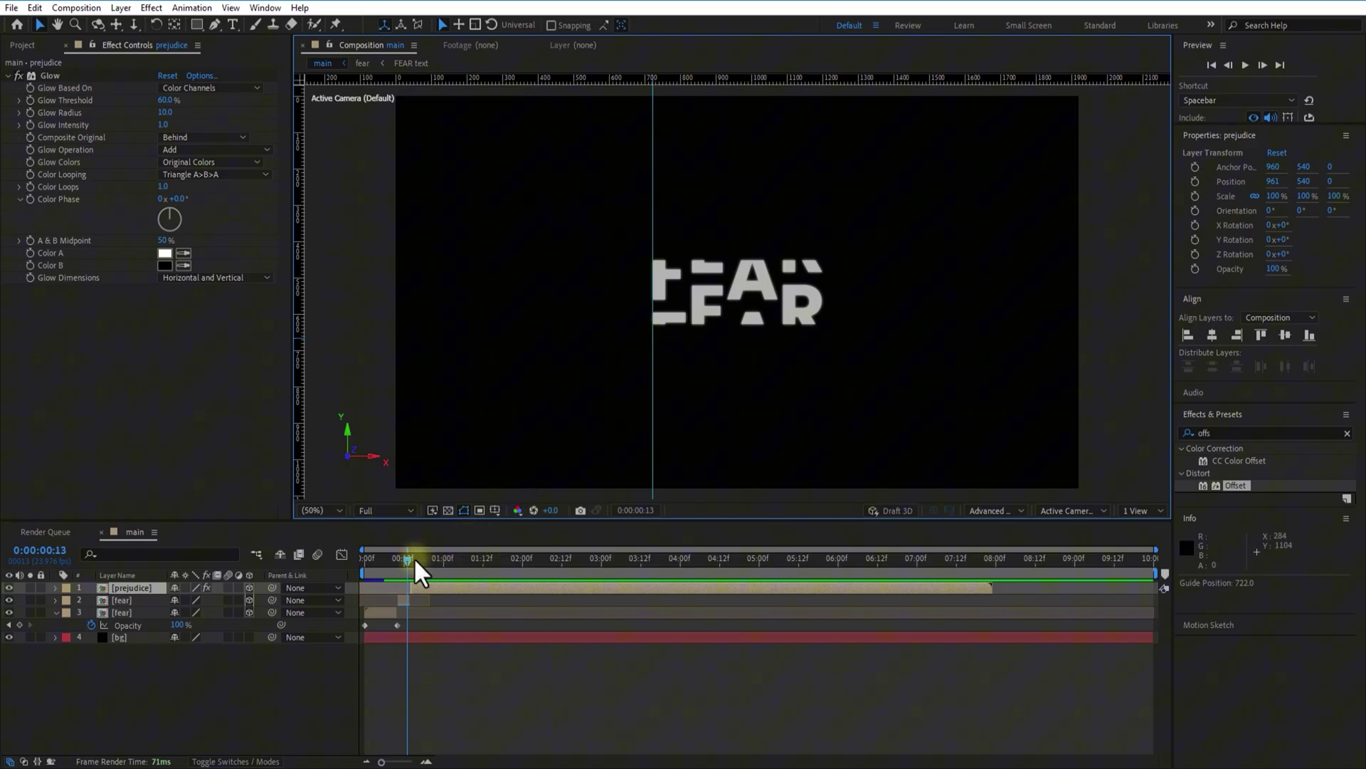
Shift the prejudice layer to X position 1259 so it meets the guide, and keyframe its position at 0:00:00:14
left_click_drag(416, 562, 419, 563)
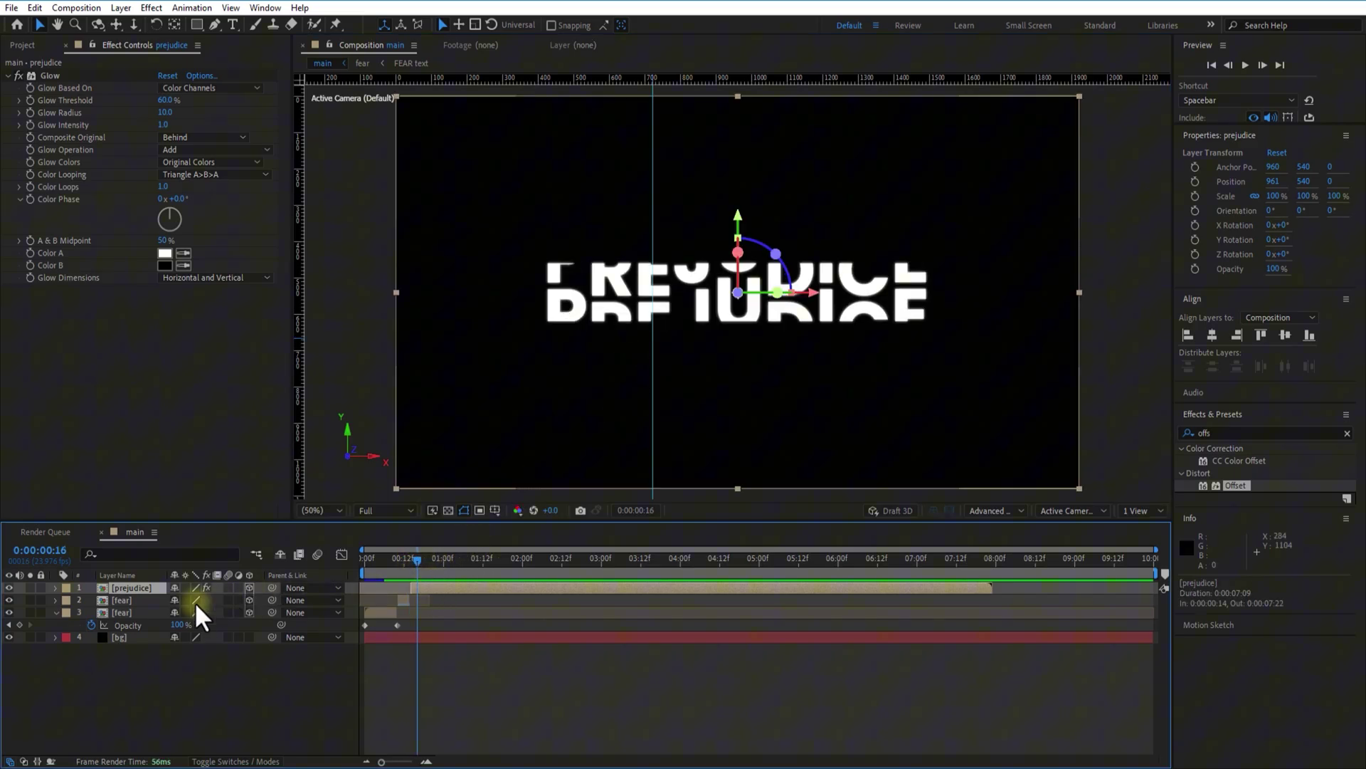
key("p")
left_click_drag(178, 601, 384, 595)
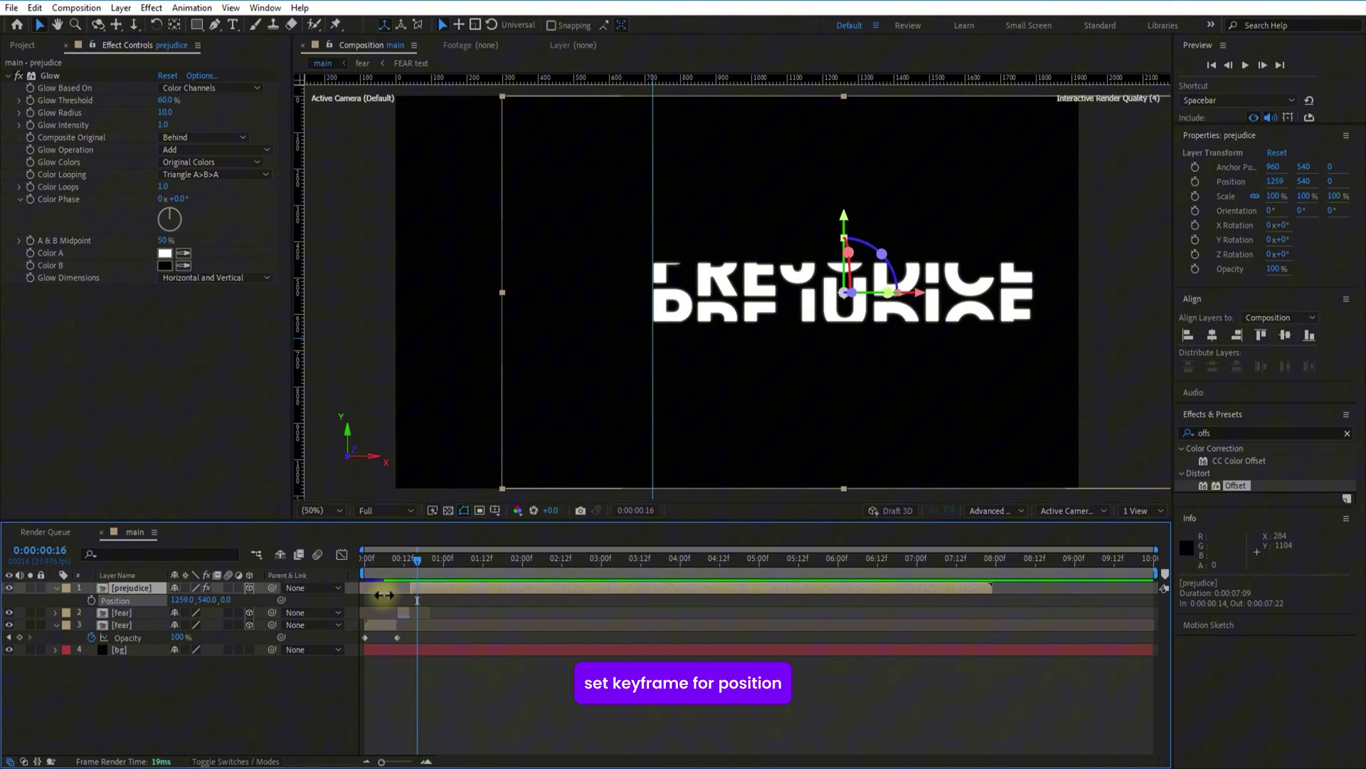
key("i")
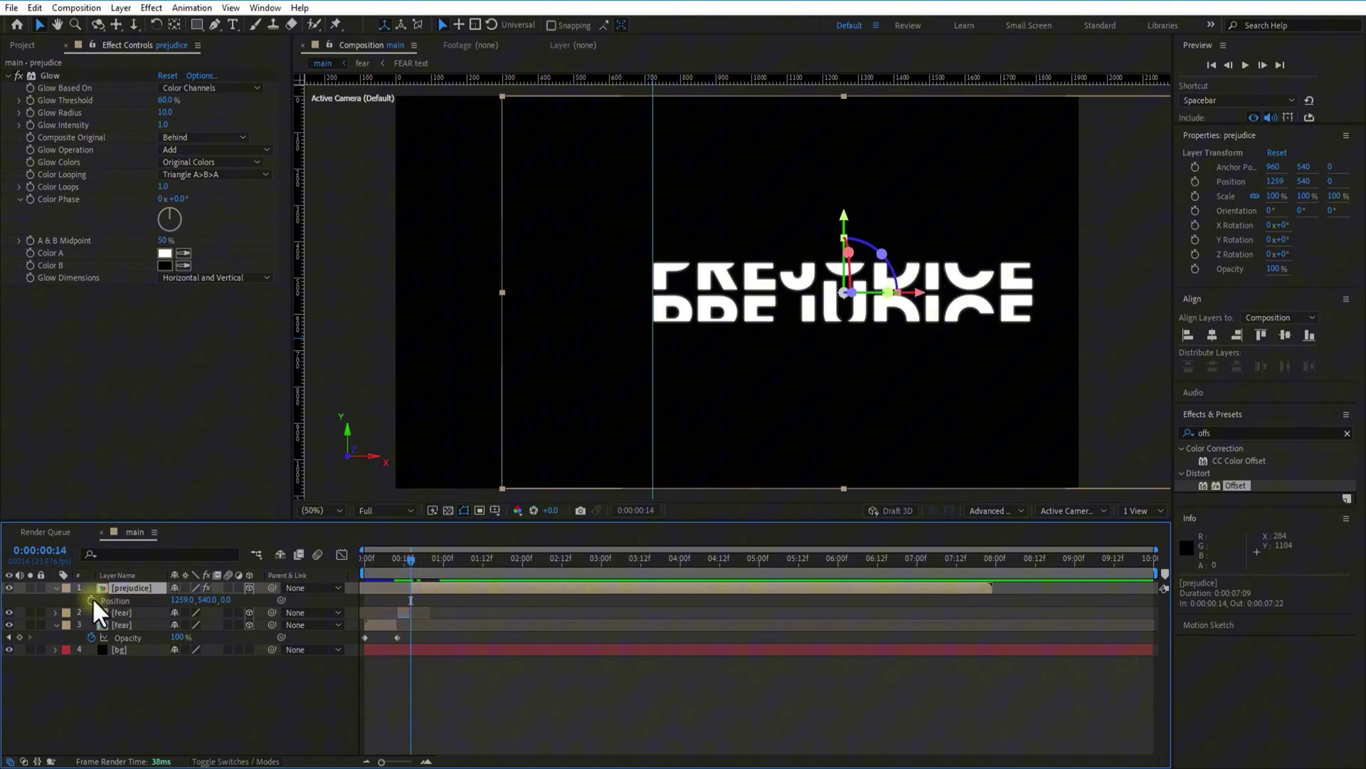
Keyframe the prejudice layer's position at 0:00:01:00 with the word moved back to the centre of the frame
left_click_drag(401, 568, 445, 569)
left_click_drag(182, 602, 7, 610)
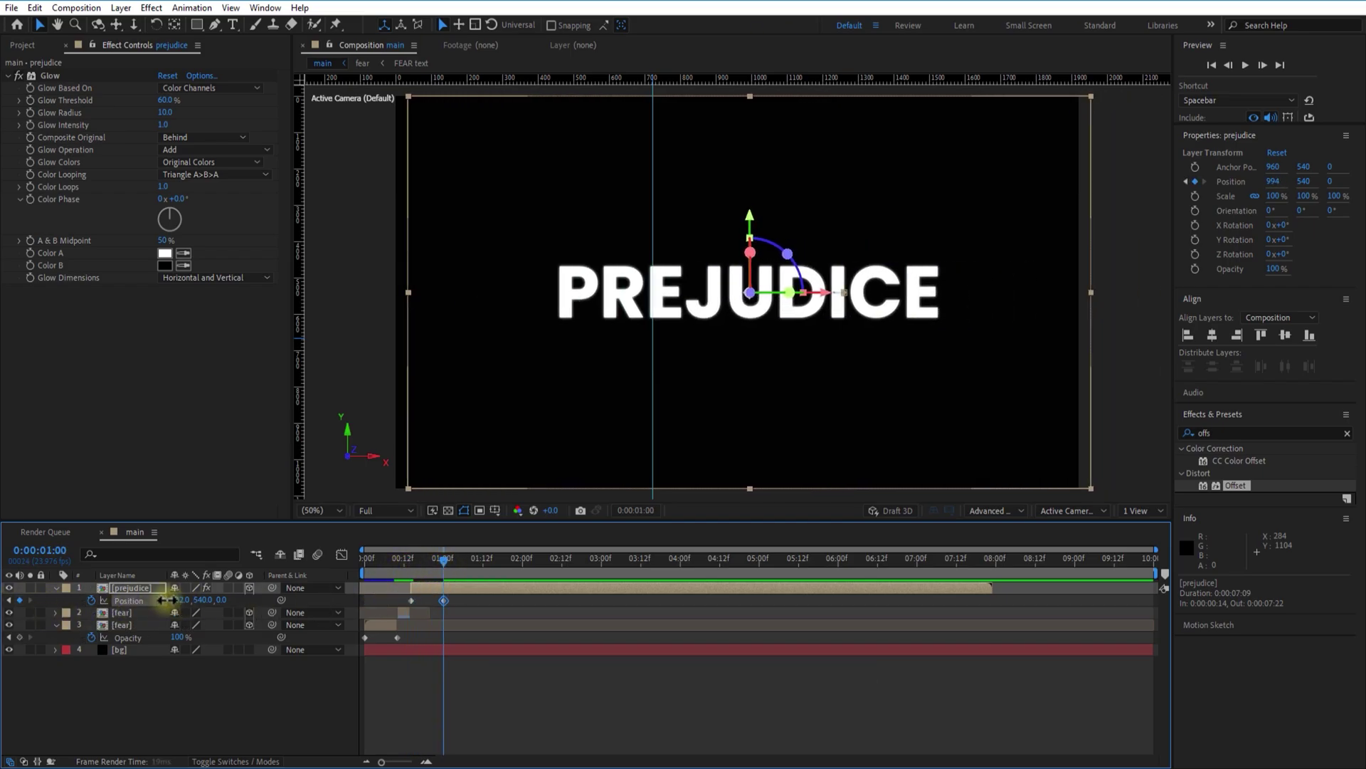
left_click_drag(167, 599, 160, 600)
left_click(477, 665)
Remove the vertical guide from the composition and preview the animation from the start
left_click_drag(651, 377, 299, 448)
left_click(442, 601)
key("Home")
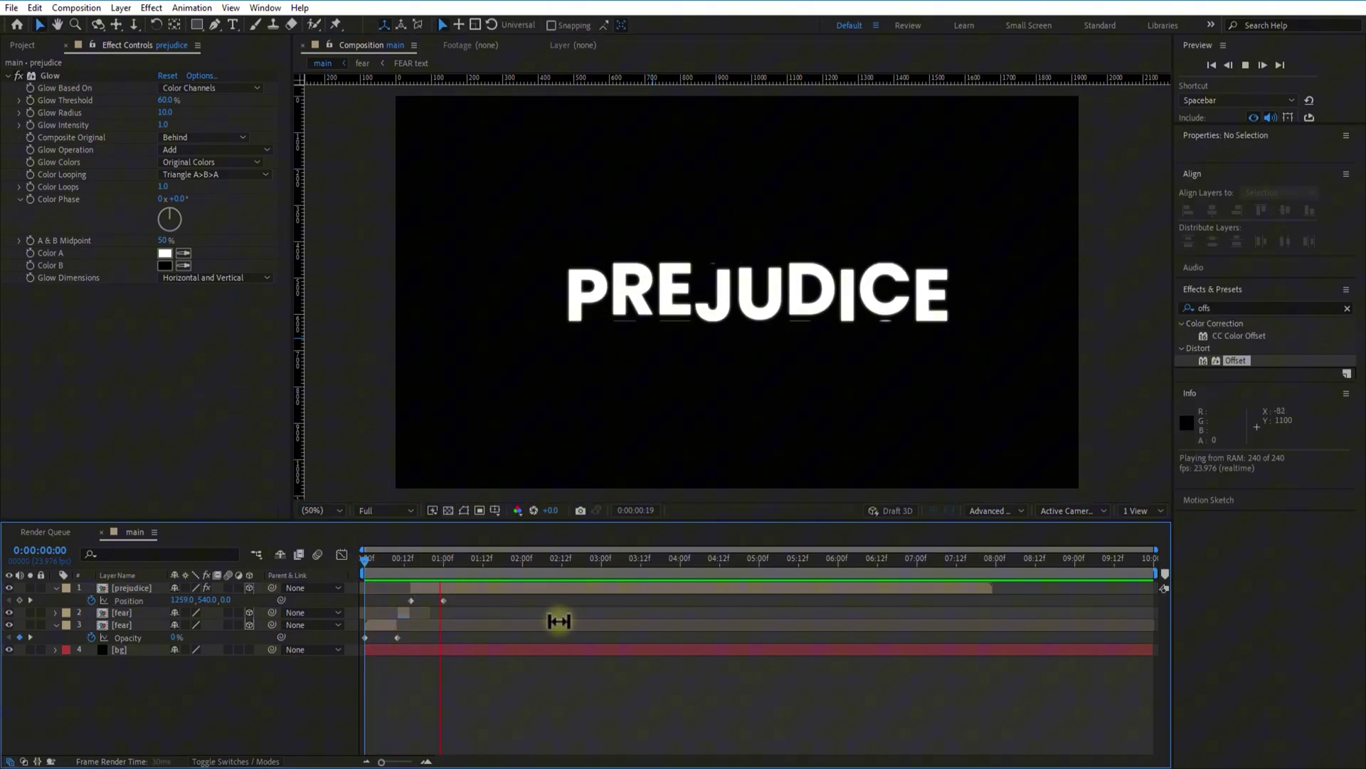
Keyframe the upper fear layer's opacity at 100% at 0:00:00:10 and at 60% at 0:00:00:14
left_click_drag(364, 561, 381, 560)
left_click(124, 612)
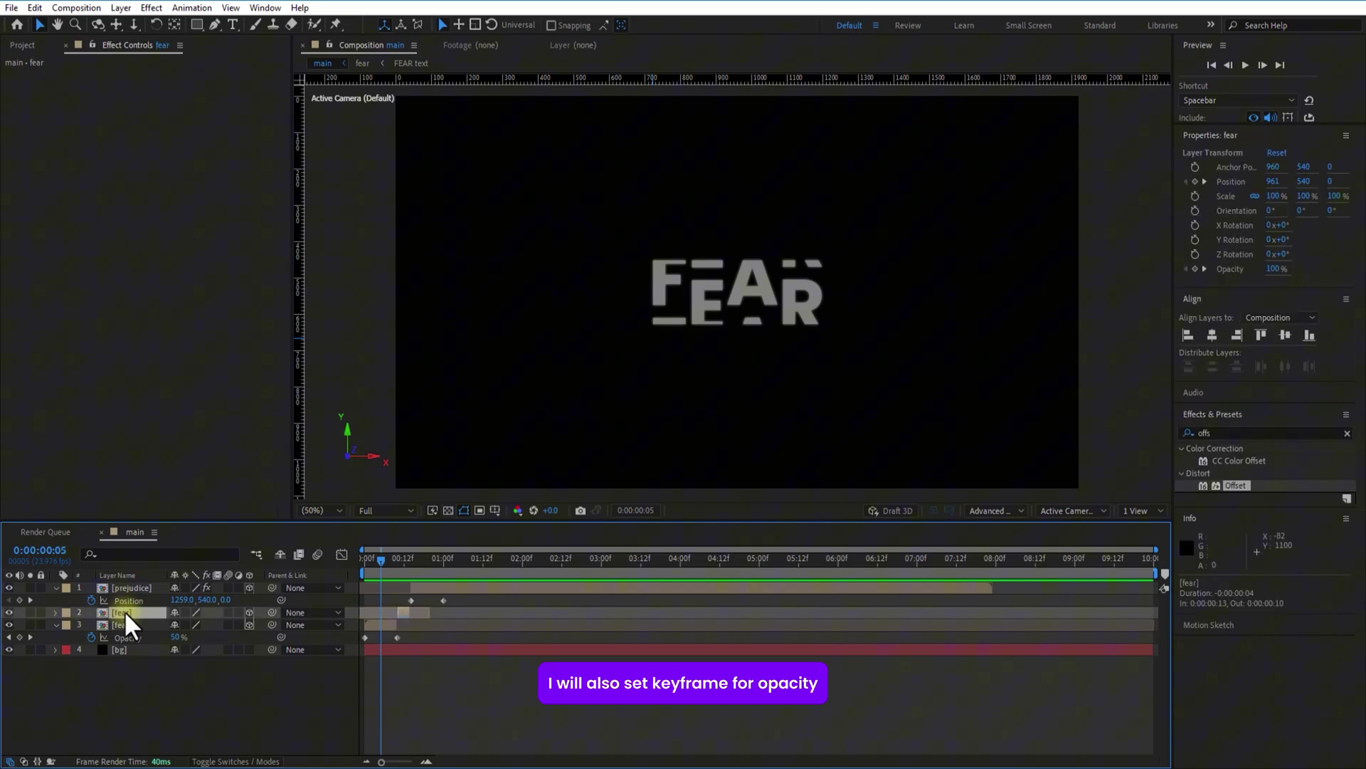
key("i")
key("t")
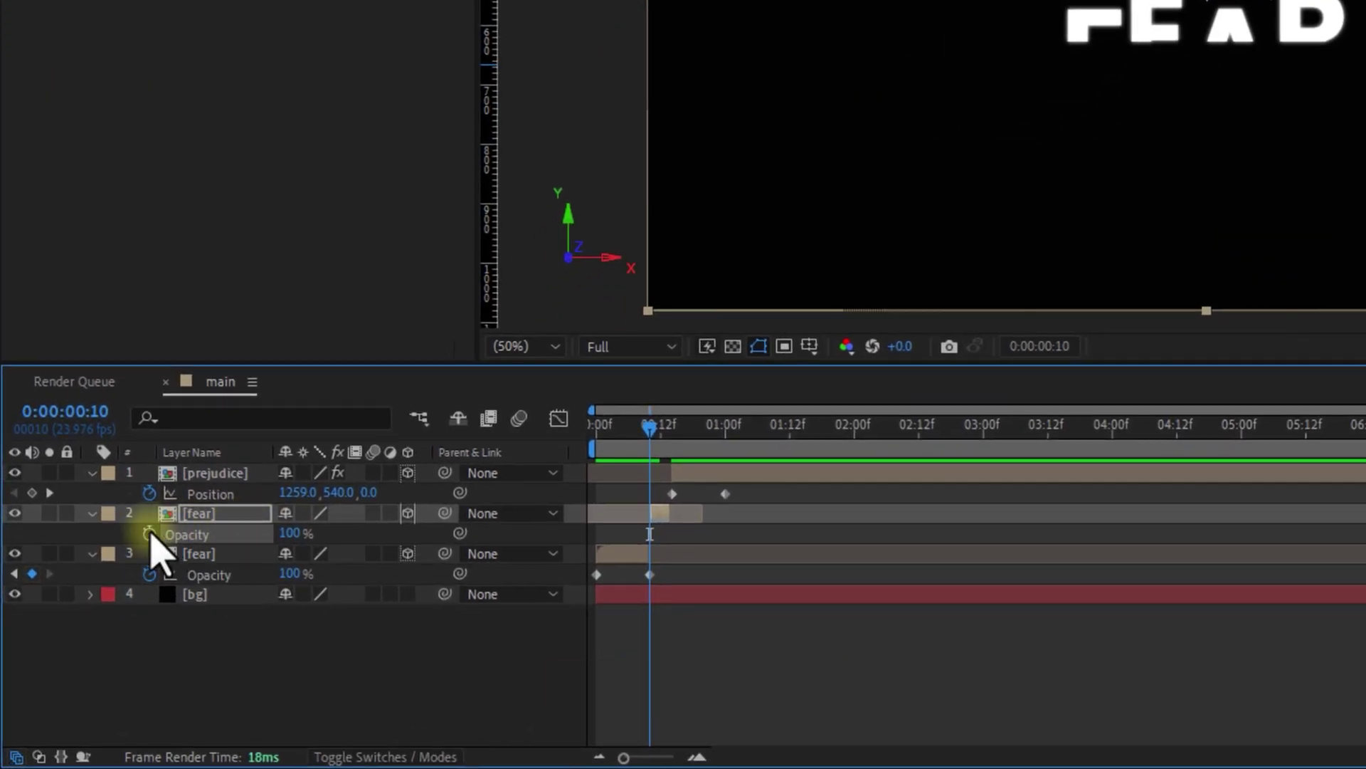
left_click(149, 534)
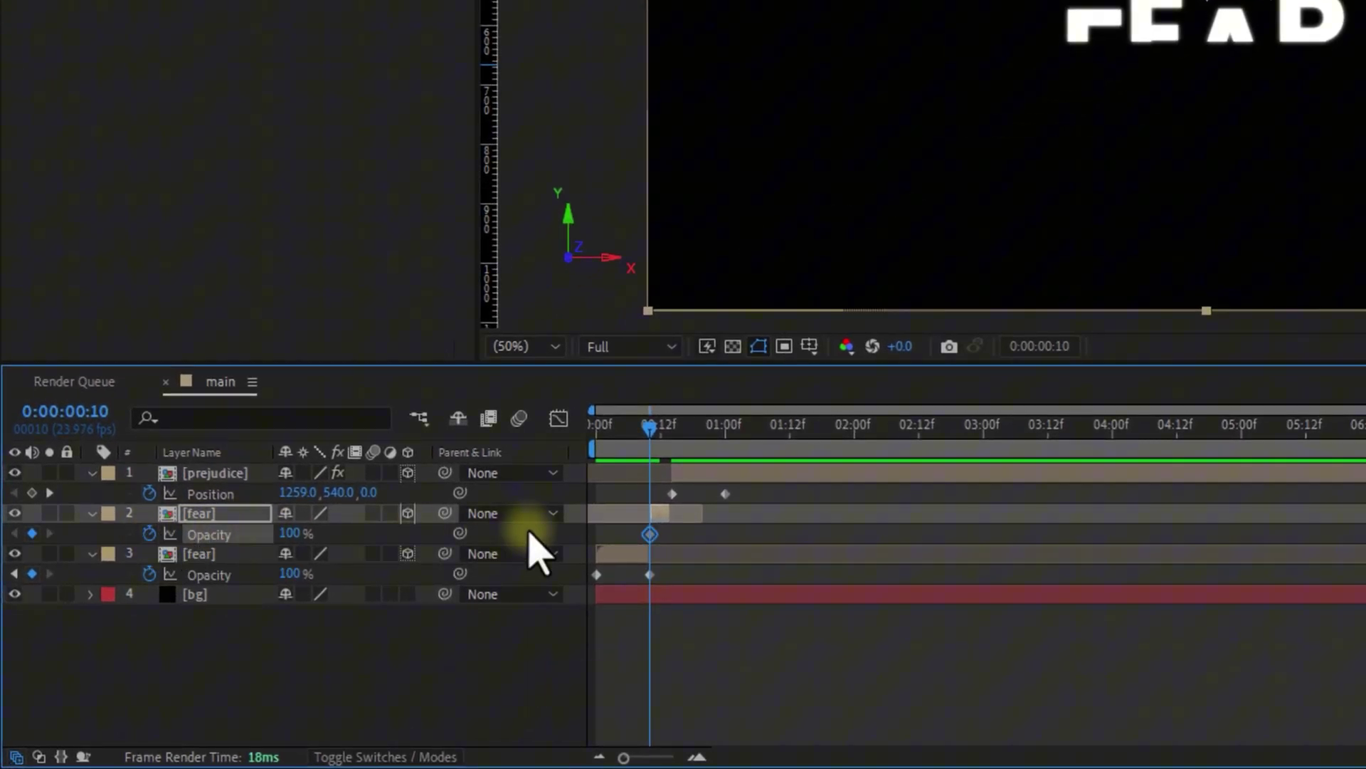
left_click_drag(651, 434, 670, 445)
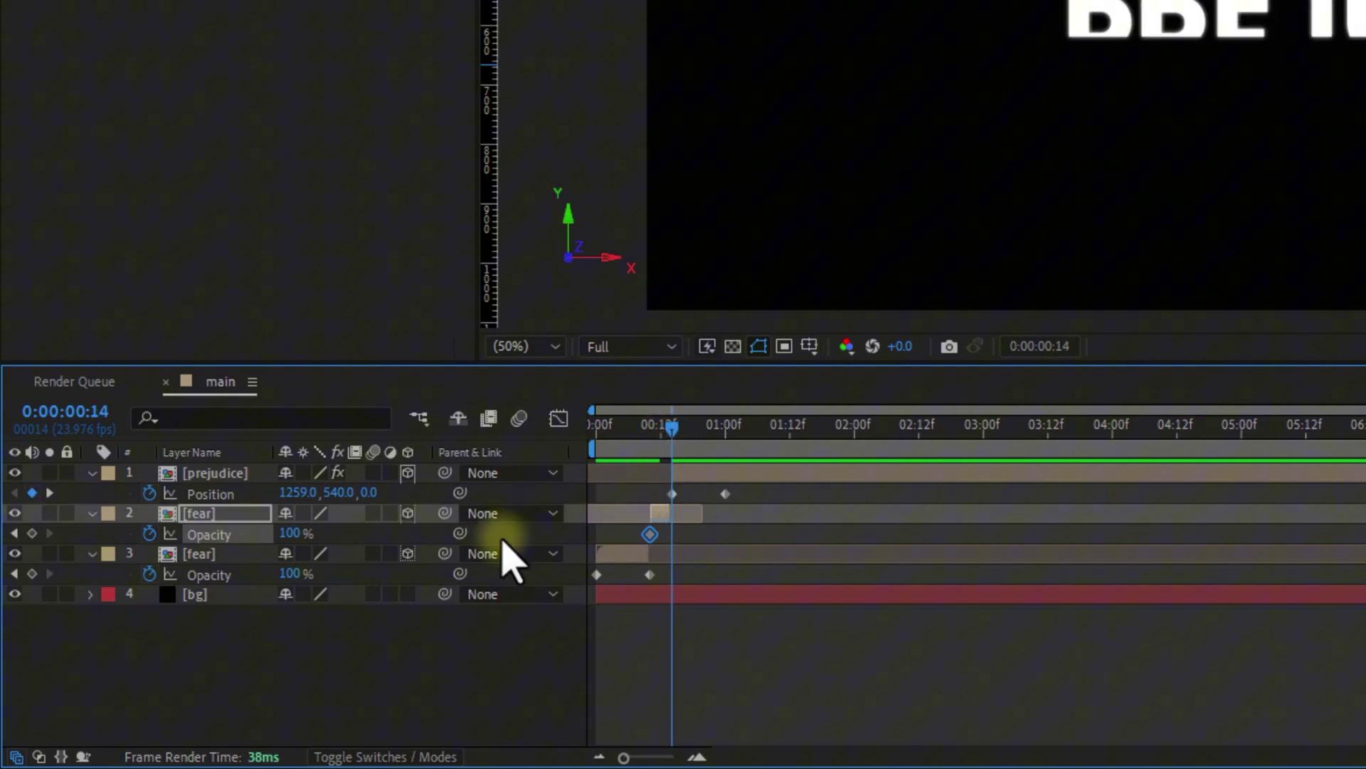
left_click(299, 539)
type("80")
left_click(373, 539)
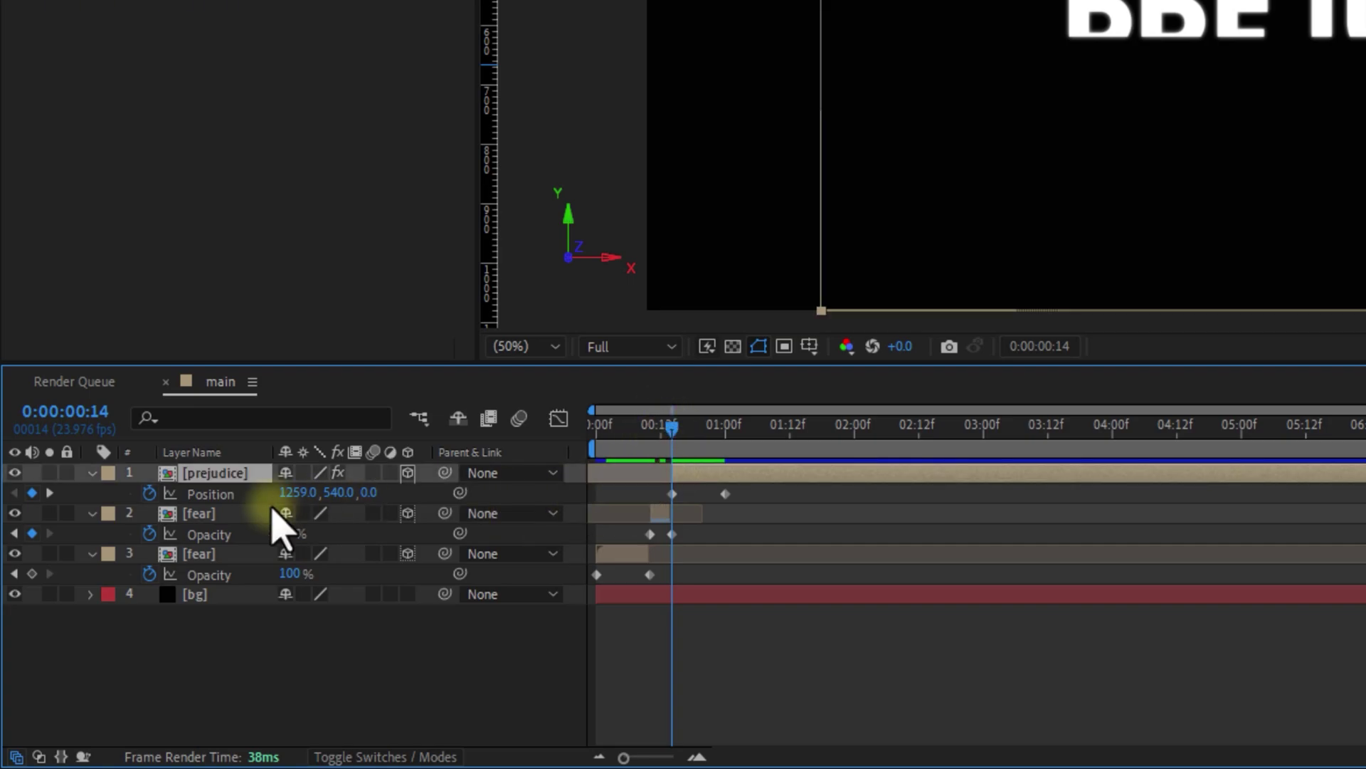
Keyframe the prejudice layer's opacity at 60% at 0:00:00:14 and at 100% at 0:00:00:19
key("t")
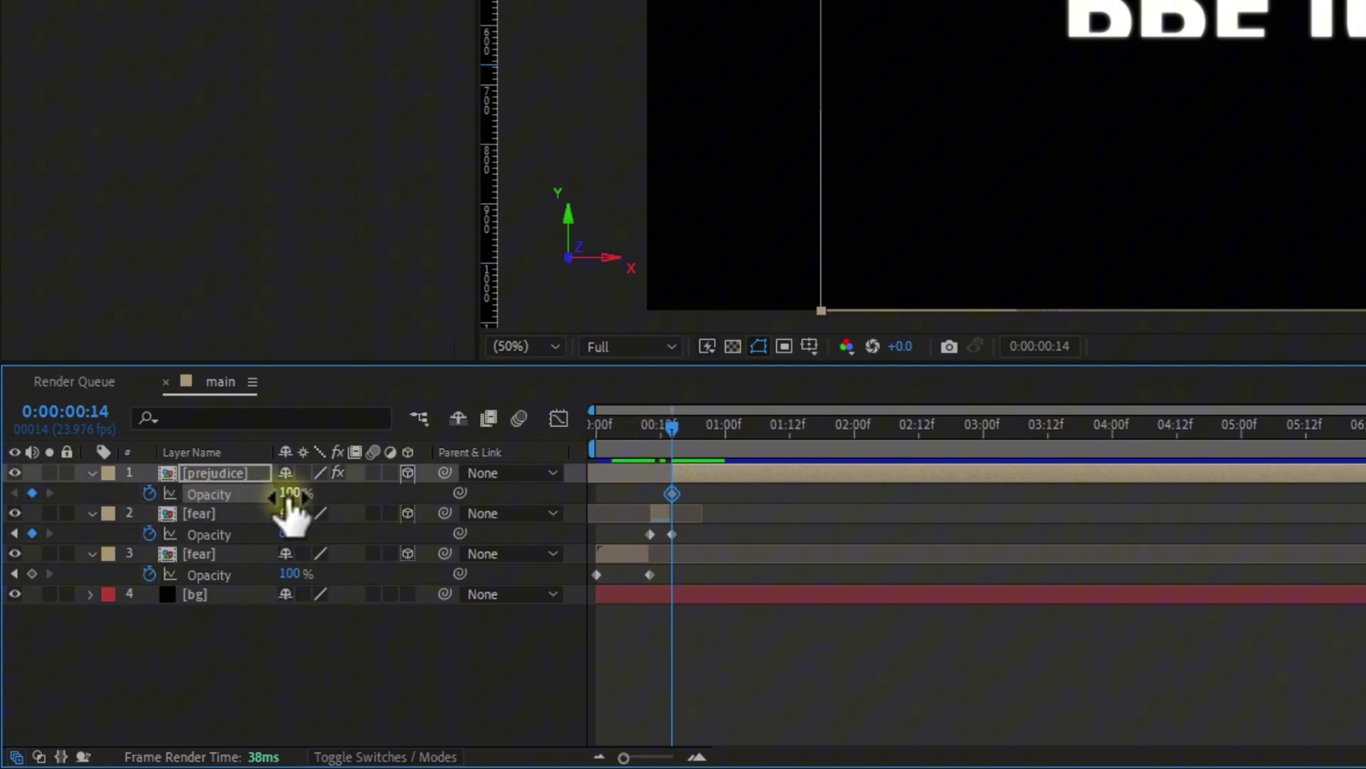
left_click(298, 492)
type("60")
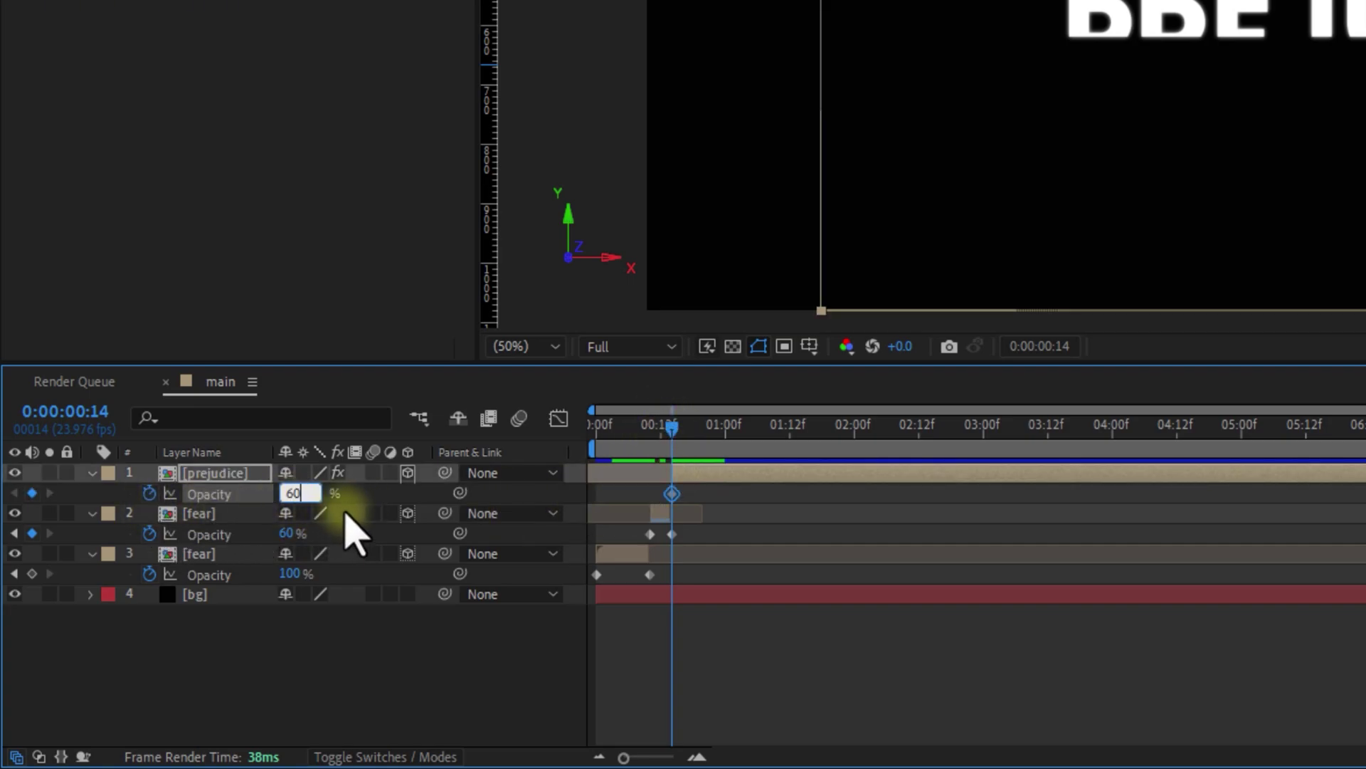
left_click(363, 494)
left_click_drag(672, 427, 697, 443)
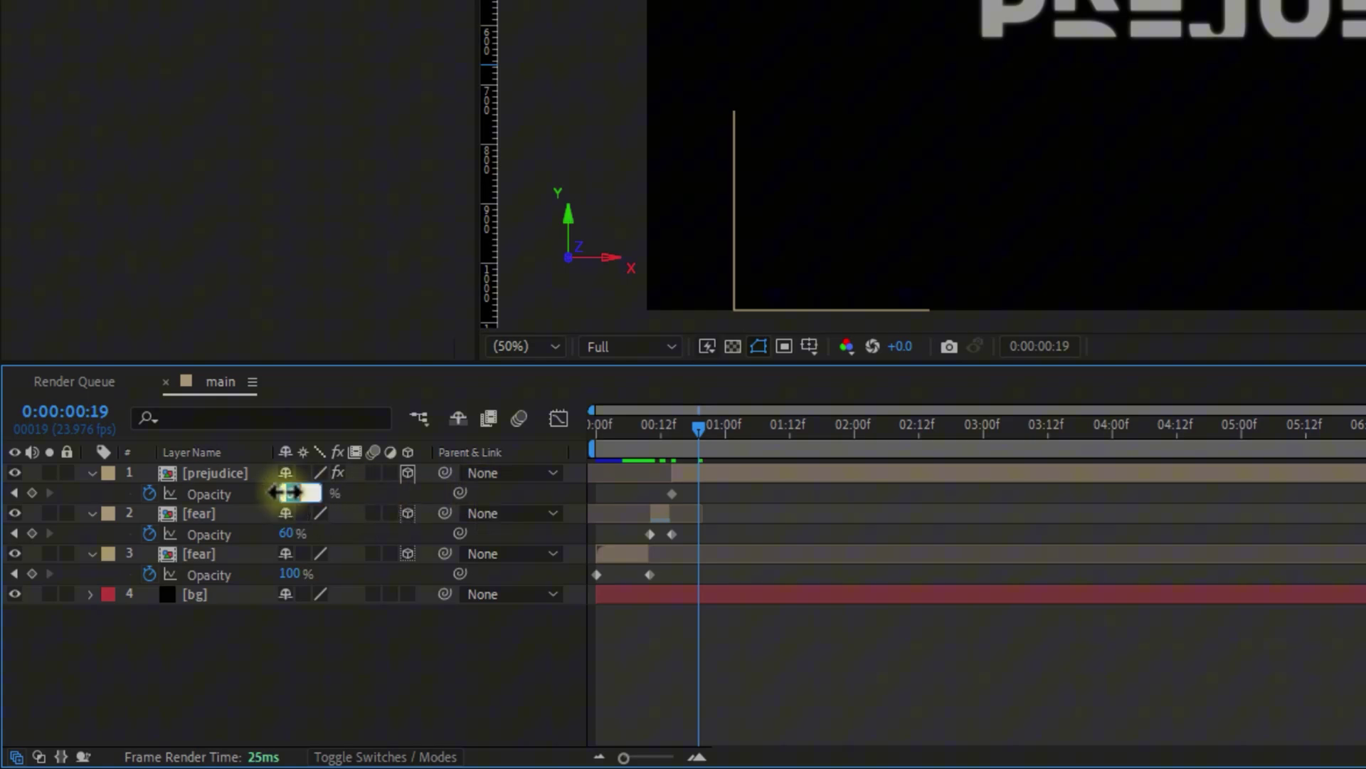
type("100")
key("Return")
left_click_drag(725, 424, 707, 432)
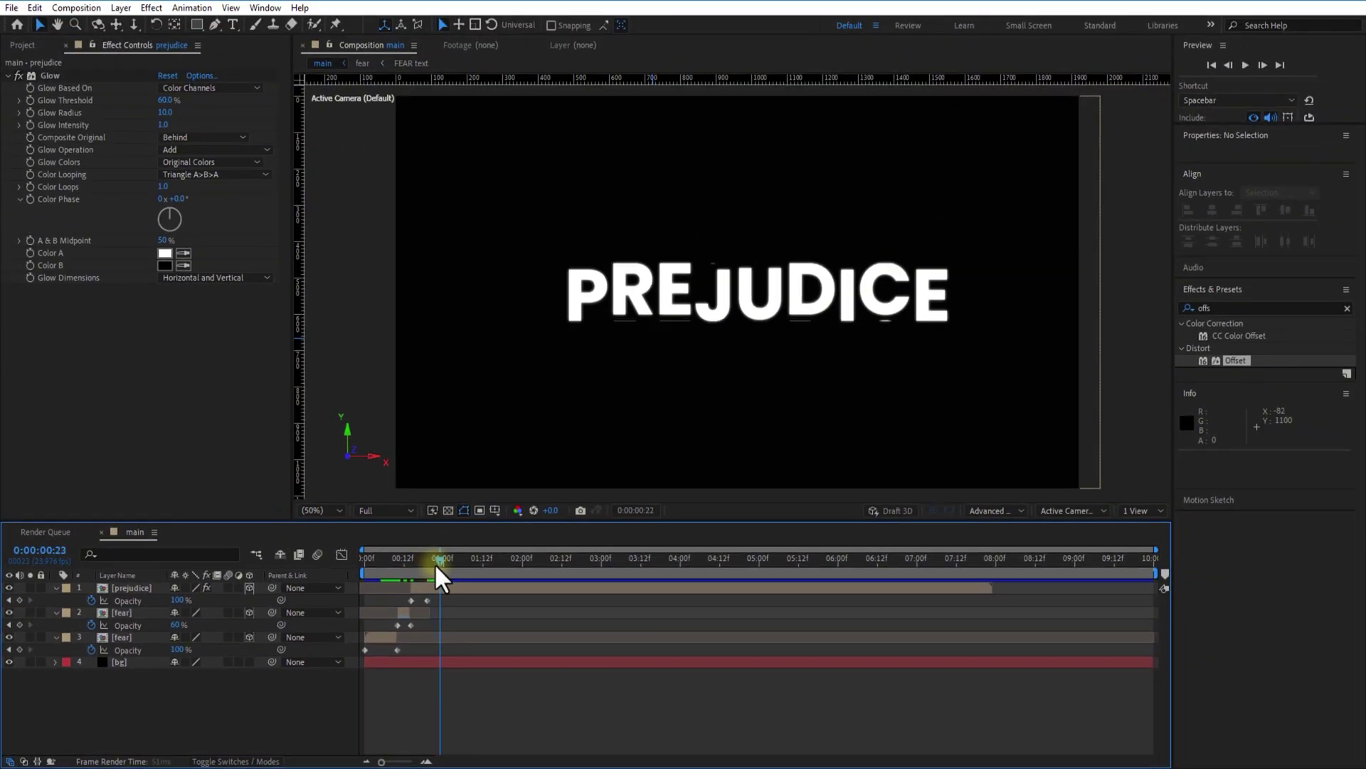
Reveal the prejudice layer's position alongside its opacity and apply Easy Ease to both position keyframes
left_click_drag(436, 563, 417, 562)
left_click(147, 588)
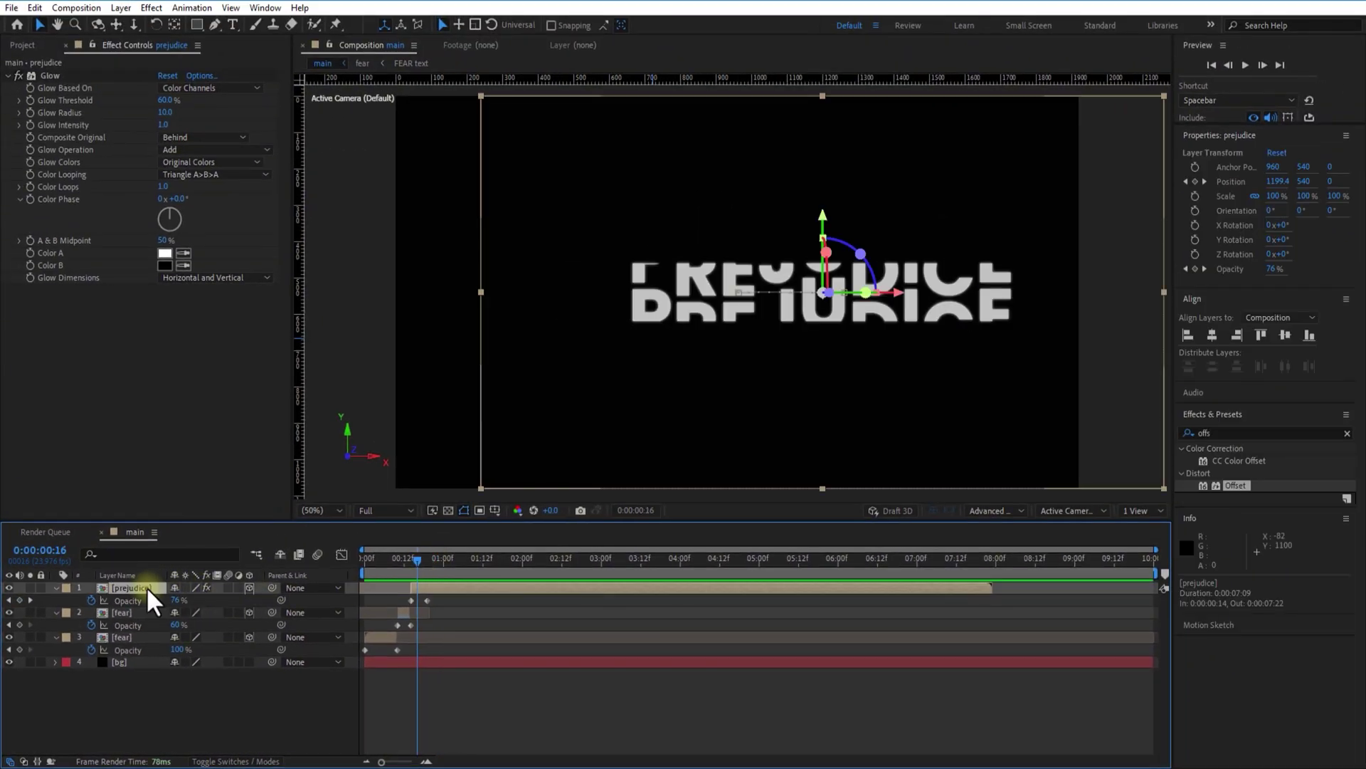
key("shift+p")
left_click_drag(376, 630, 470, 596)
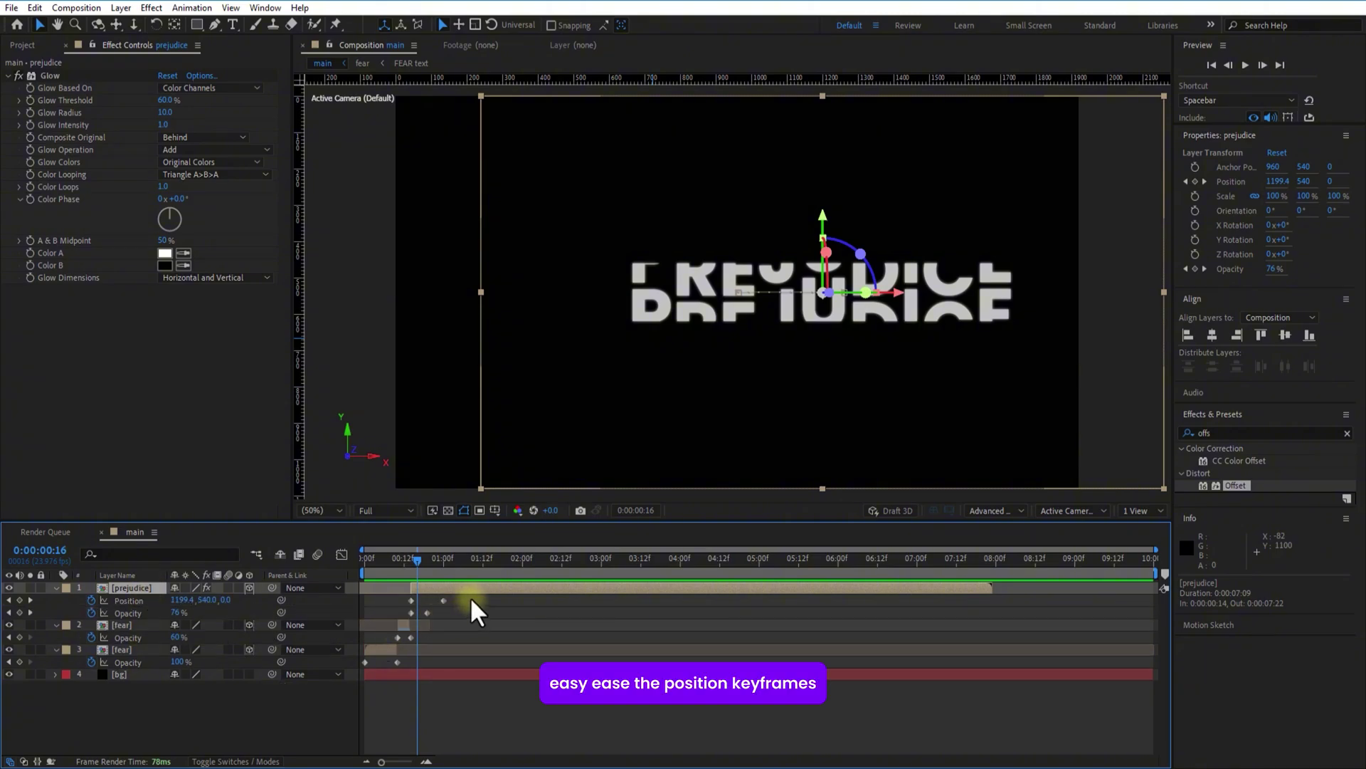
right_click(410, 601)
mouse_move(468, 590)
left_click(601, 622)
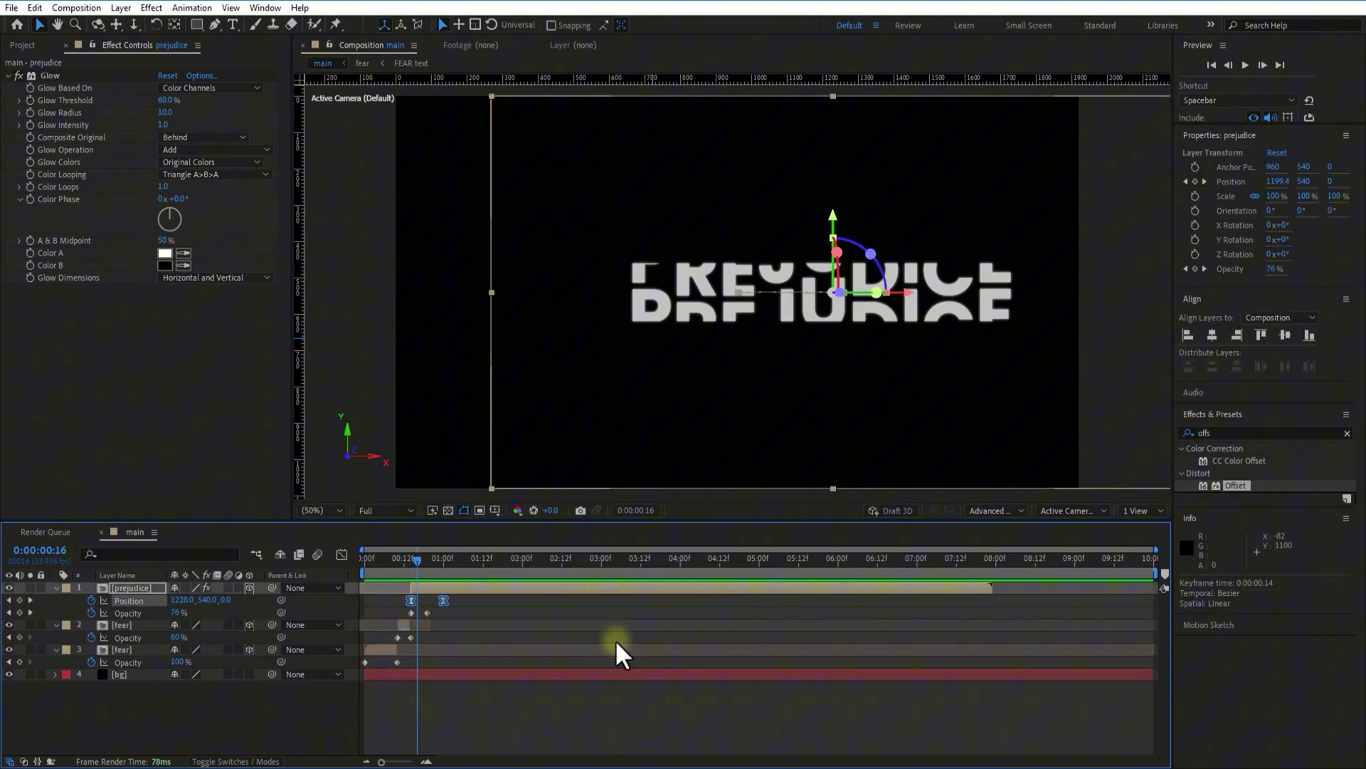
Reshape the prejudice layer's position speed graph so the speed peaks near the first keyframe, and preview from the start
left_click(342, 554)
left_click_drag(509, 655, 410, 718)
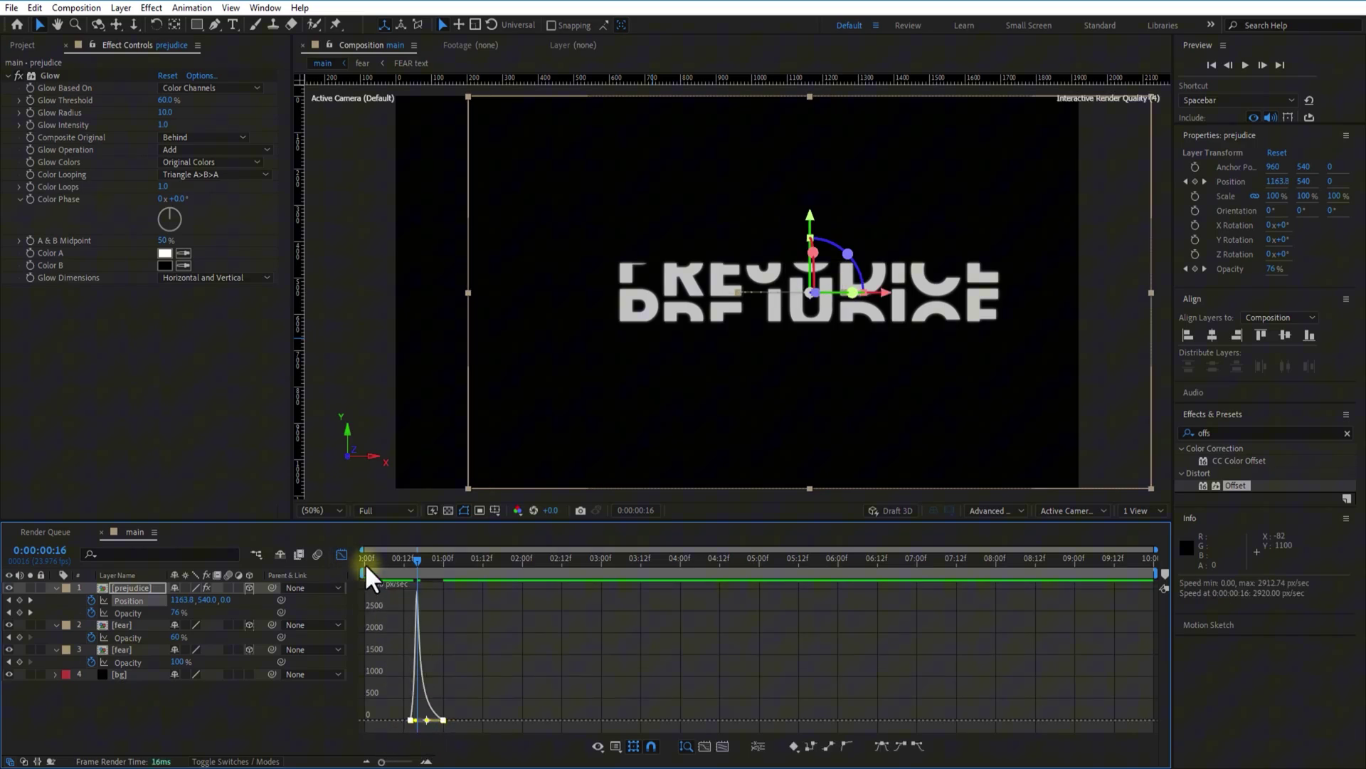
left_click(342, 555)
left_click_drag(425, 569, 366, 571)
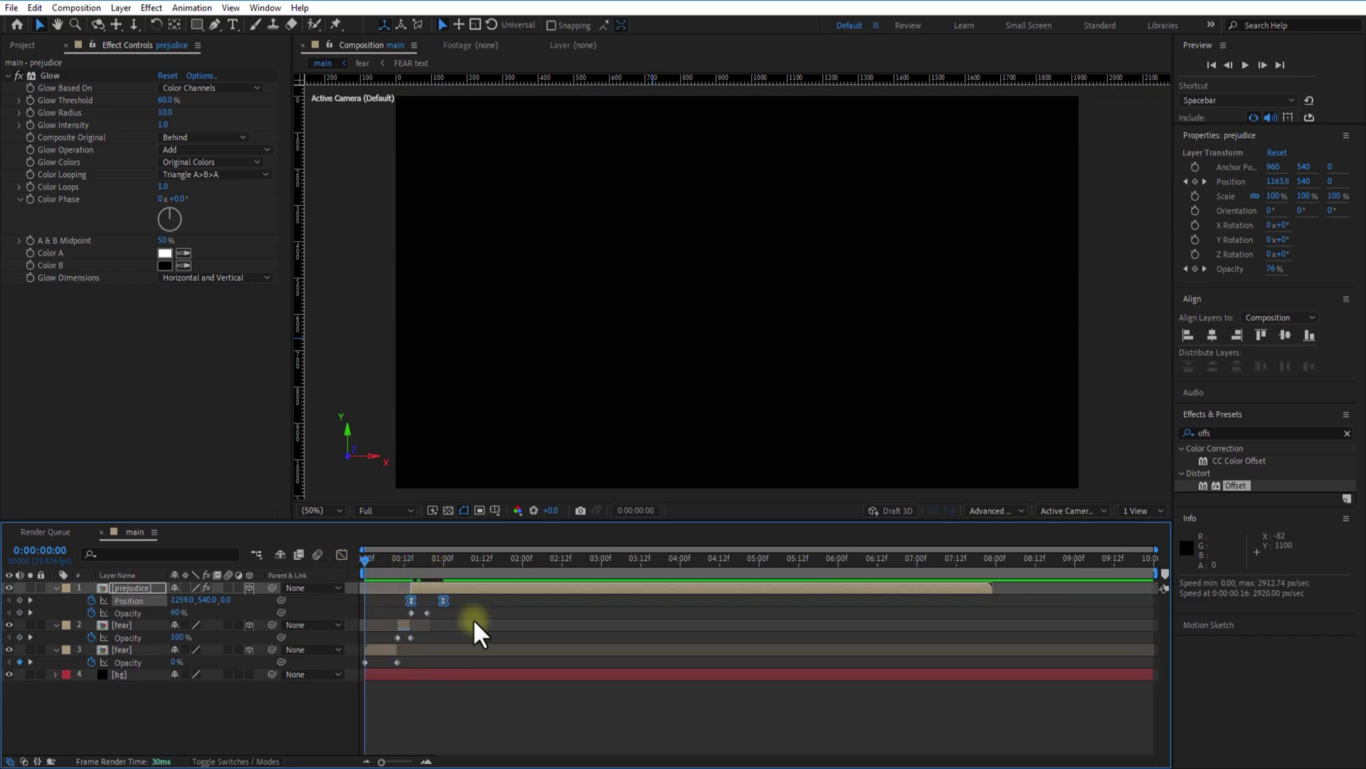
key("space")
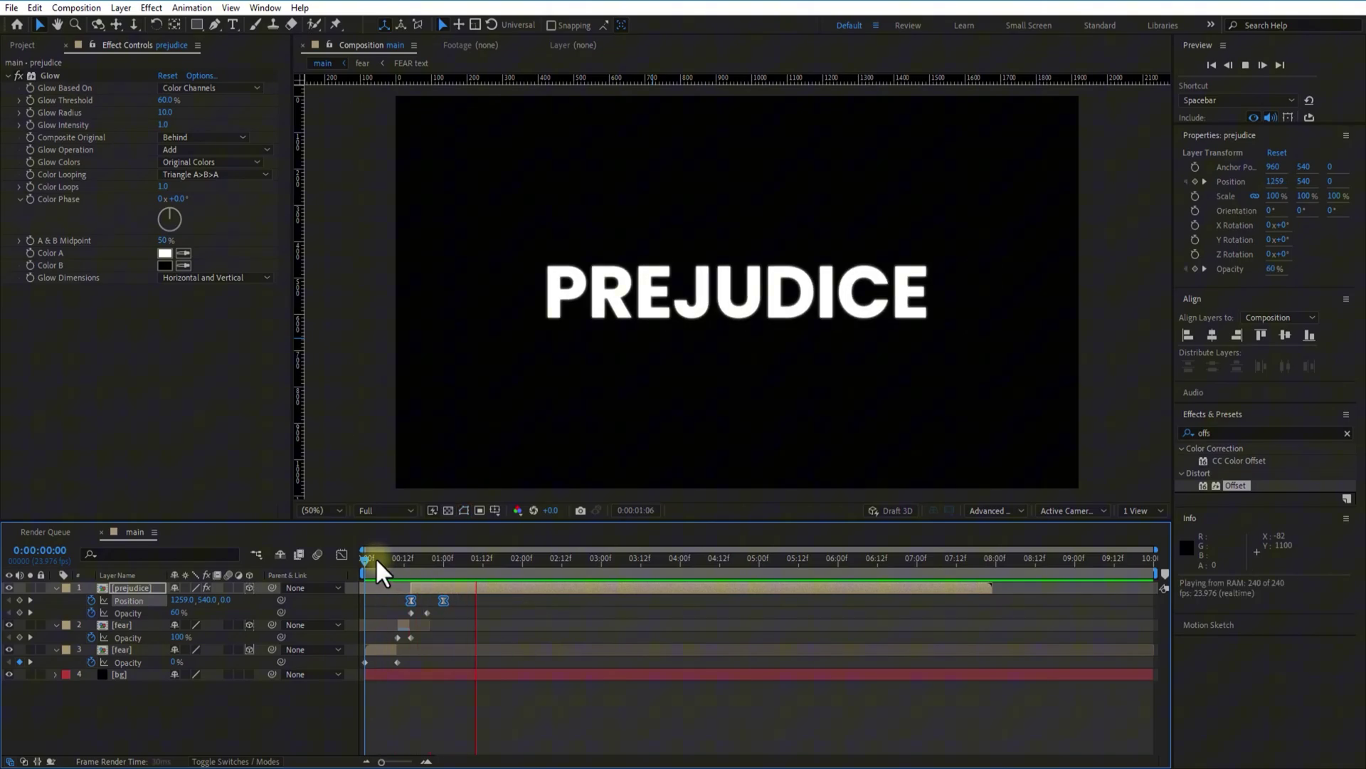
key("space")
Extend the prejudice layer's slide by moving its end position keyframe to about 0:00:01:13, and preview the slower motion
left_click_drag(417, 577, 460, 585)
left_click_drag(443, 600, 381, 566)
key("space")
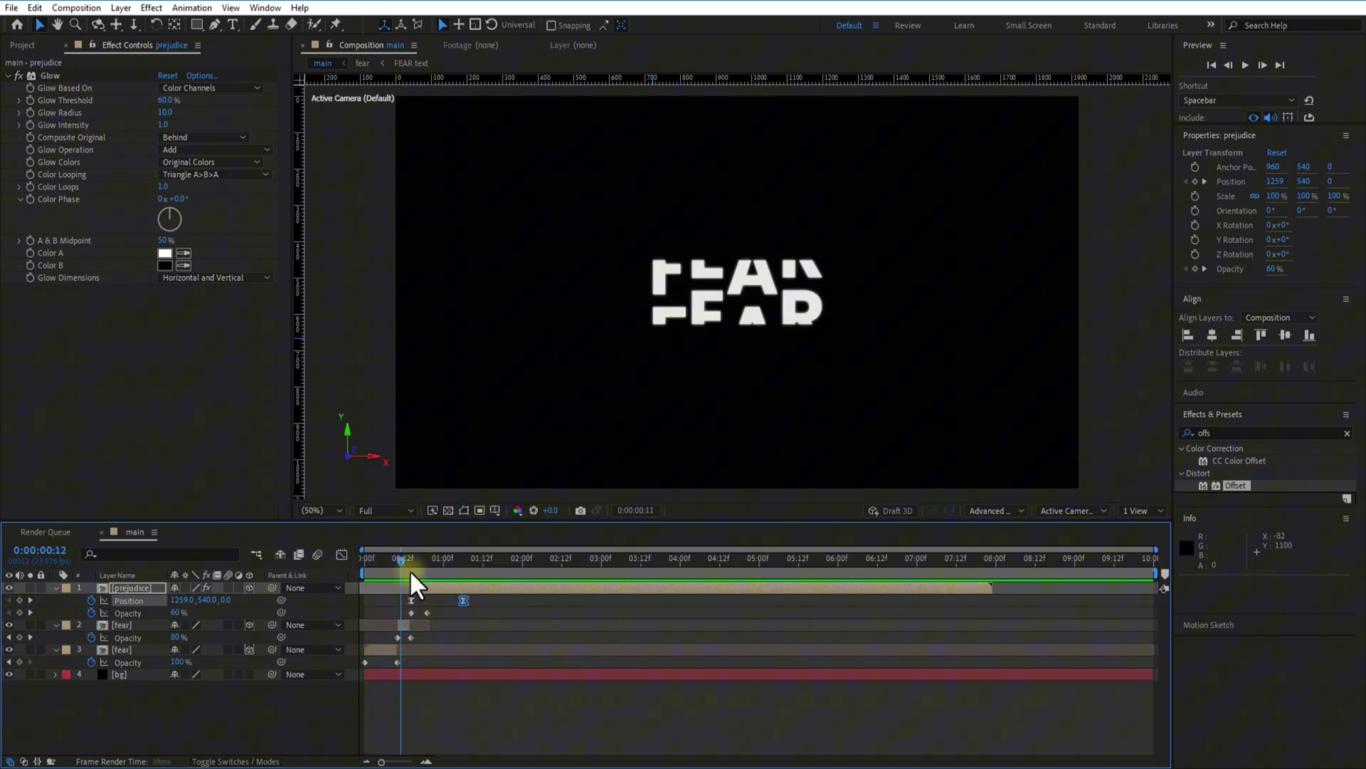
key("space")
left_click_drag(463, 600, 486, 600)
key("space")
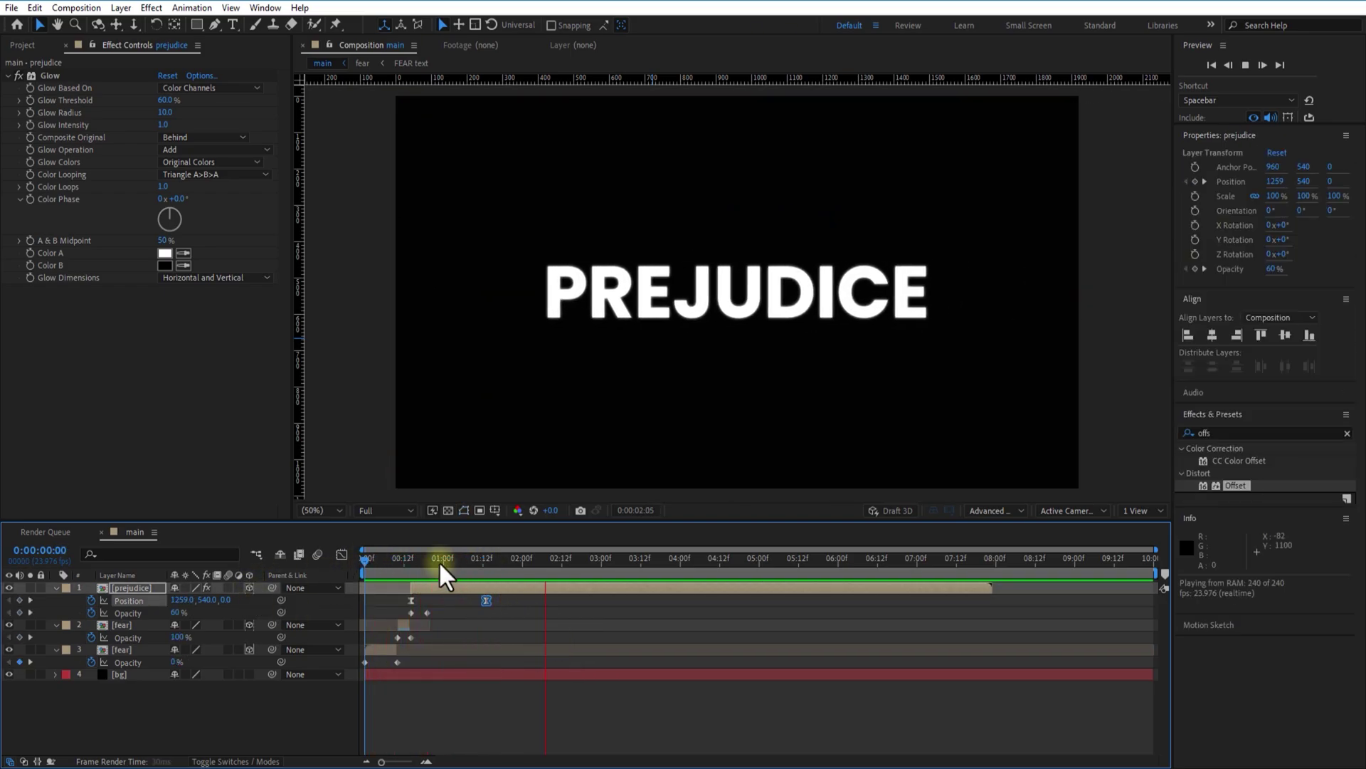
left_click_drag(438, 561, 473, 568)
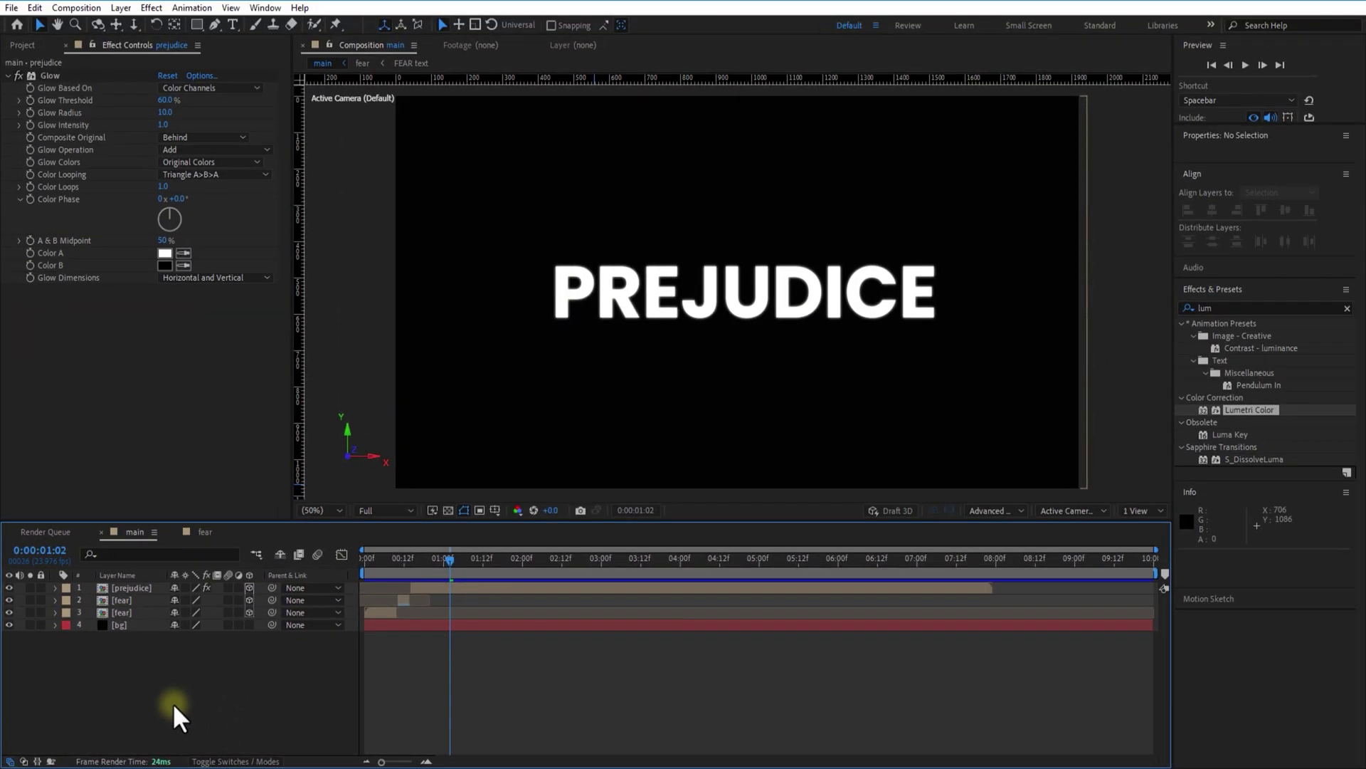
Add a two-node camera with the 50mm preset to the main composition
right_click(339, 645)
mouse_move(253, 528)
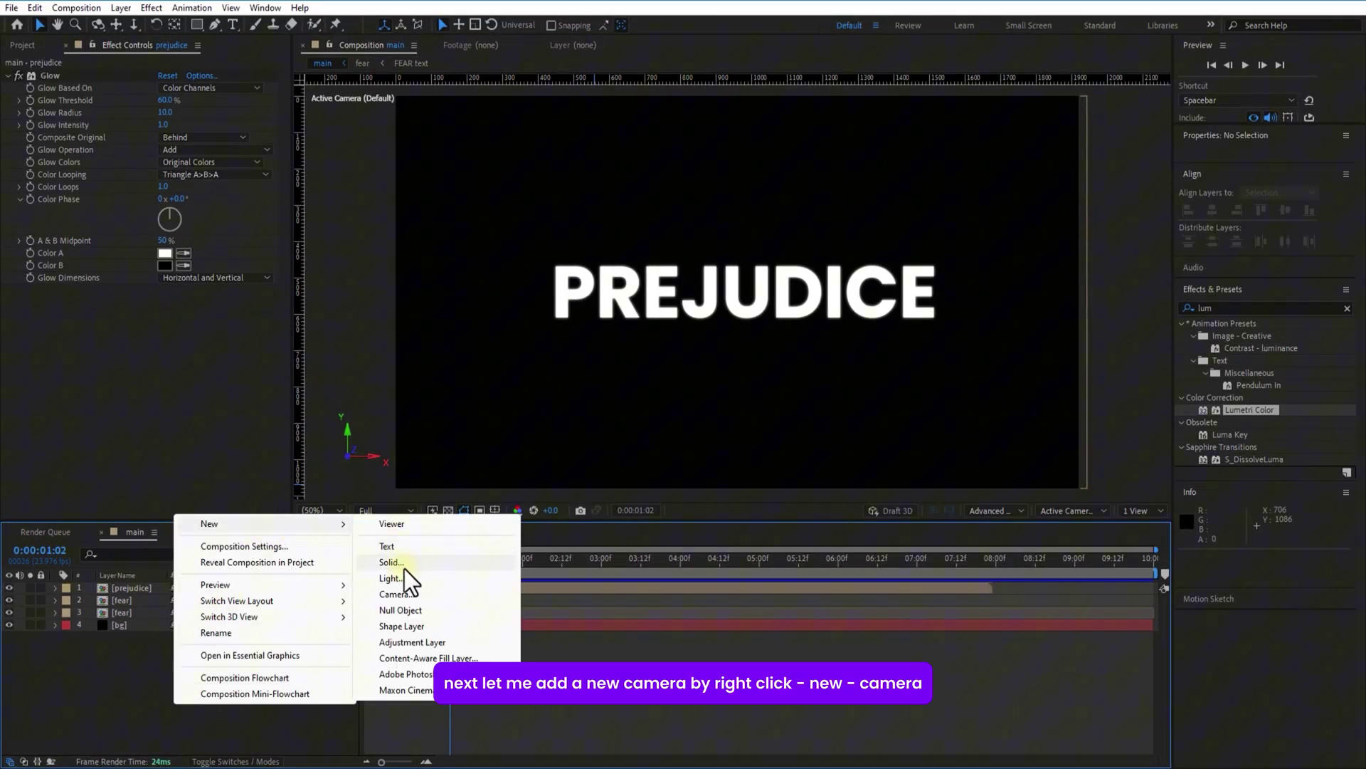
left_click(403, 593)
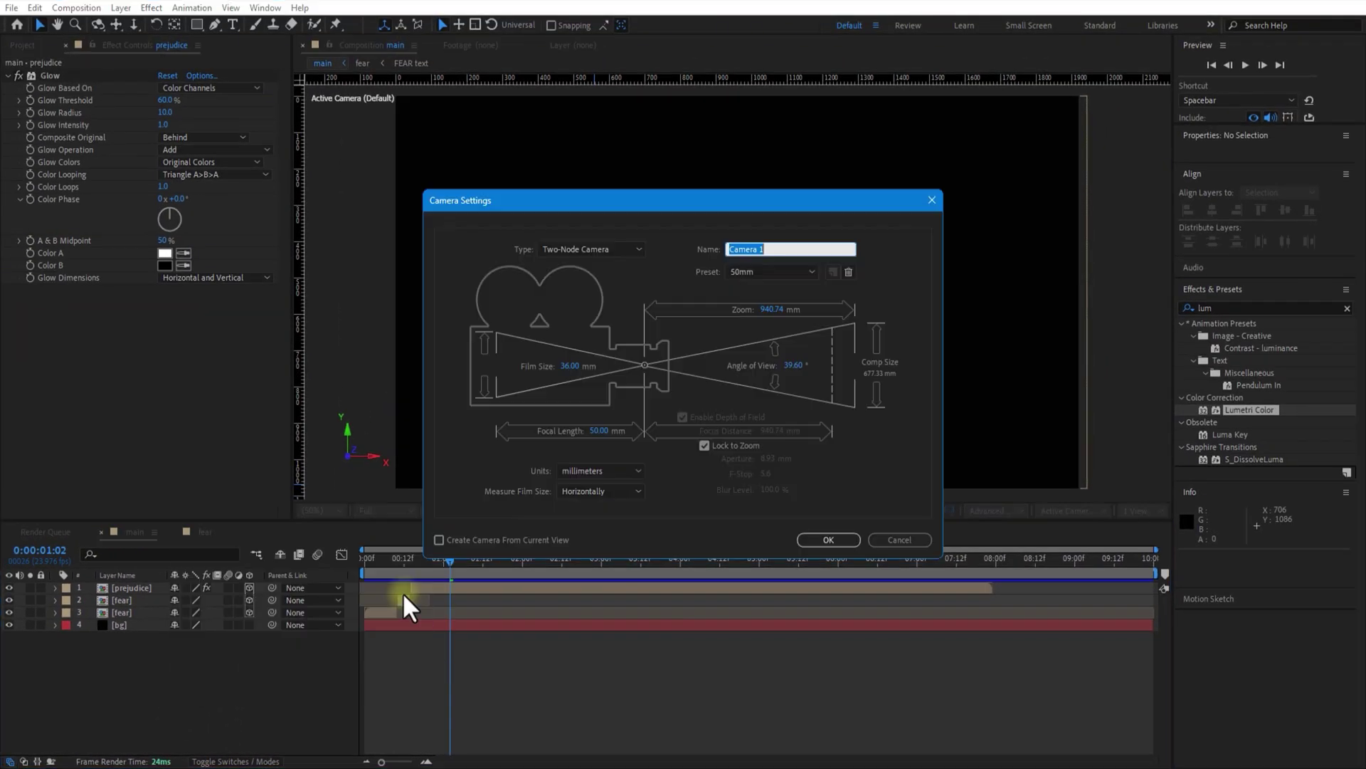
left_click(830, 539)
Create a null object, make it a 3D layer and parent Camera 1 to it
right_click(168, 698)
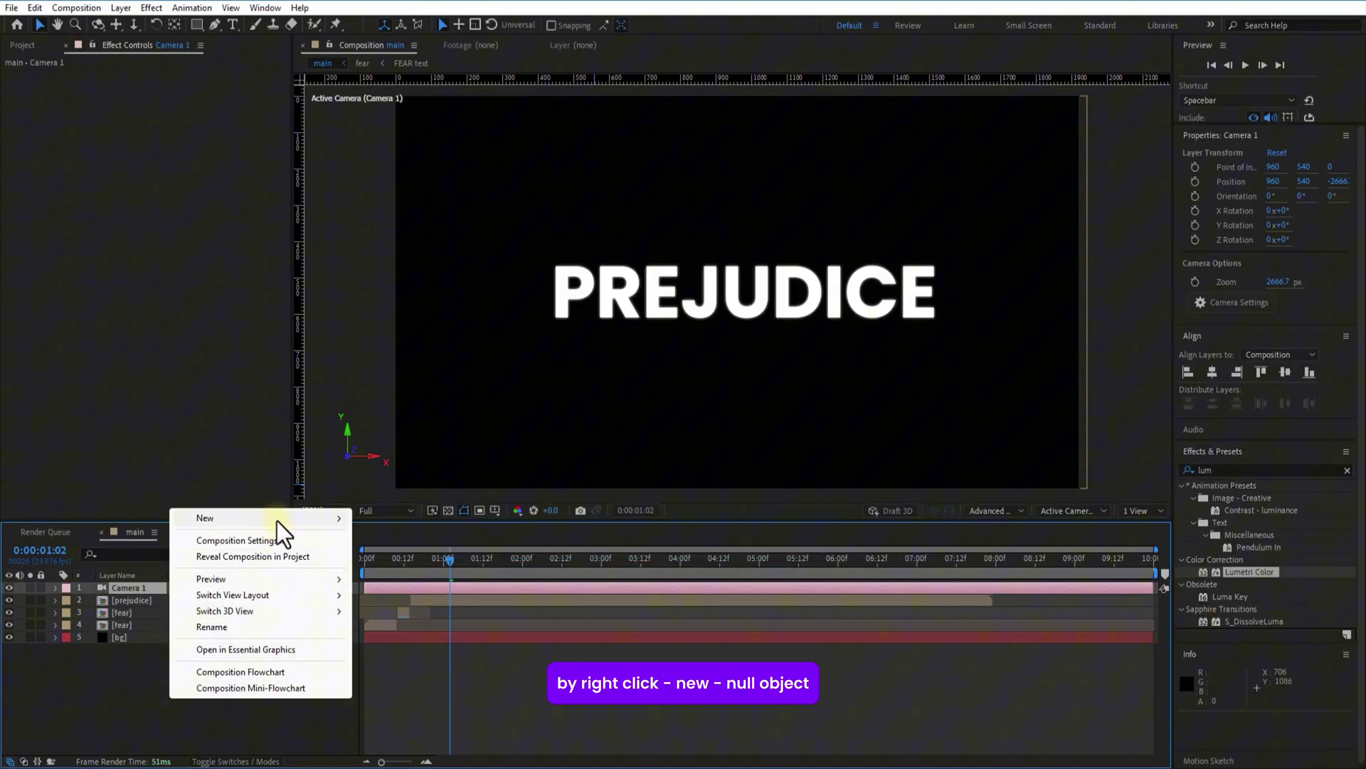
mouse_move(287, 520)
left_click(396, 604)
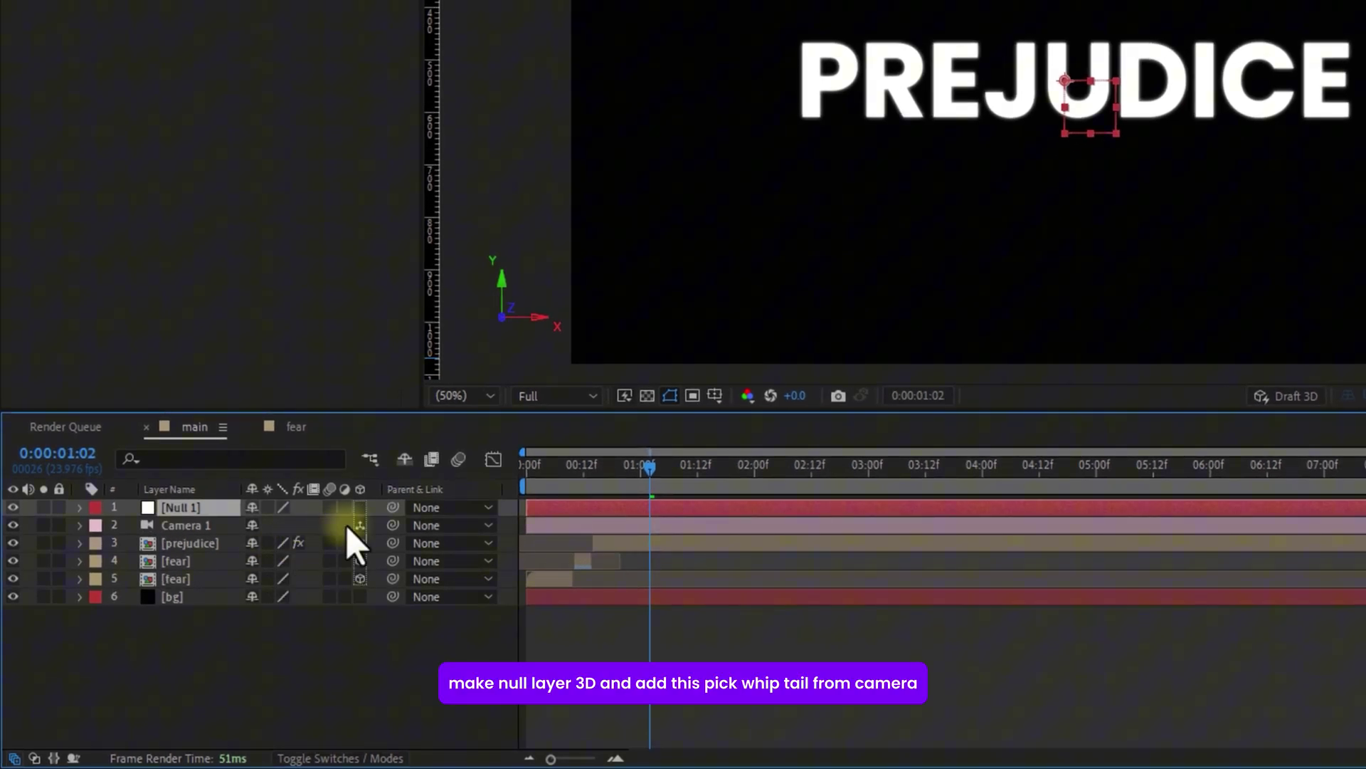
left_click(360, 507)
left_click_drag(393, 525, 203, 506)
Keyframe the null's position at 0:00:01:12 and set its Y position to 1238 at 0:00:02:12
left_click_drag(626, 470, 555, 469)
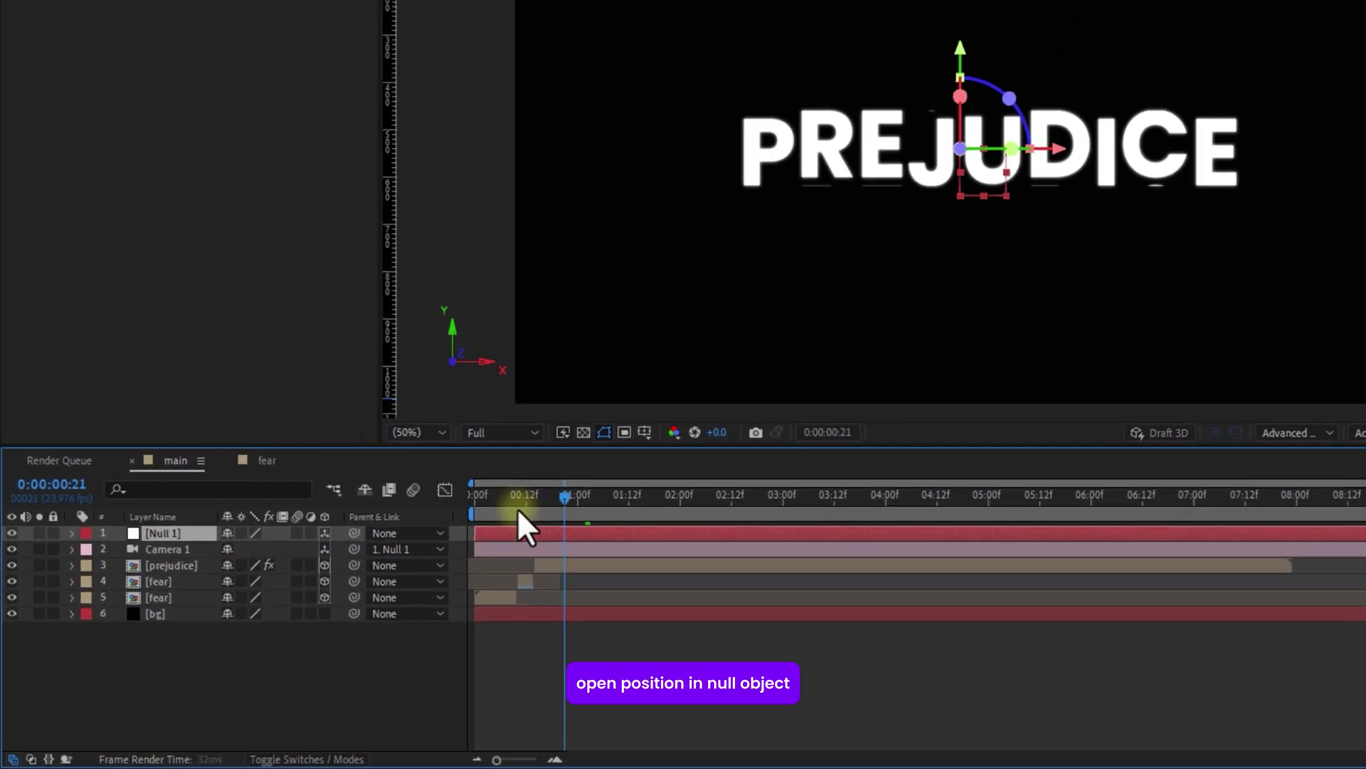
left_click_drag(389, 566, 486, 558)
key("p")
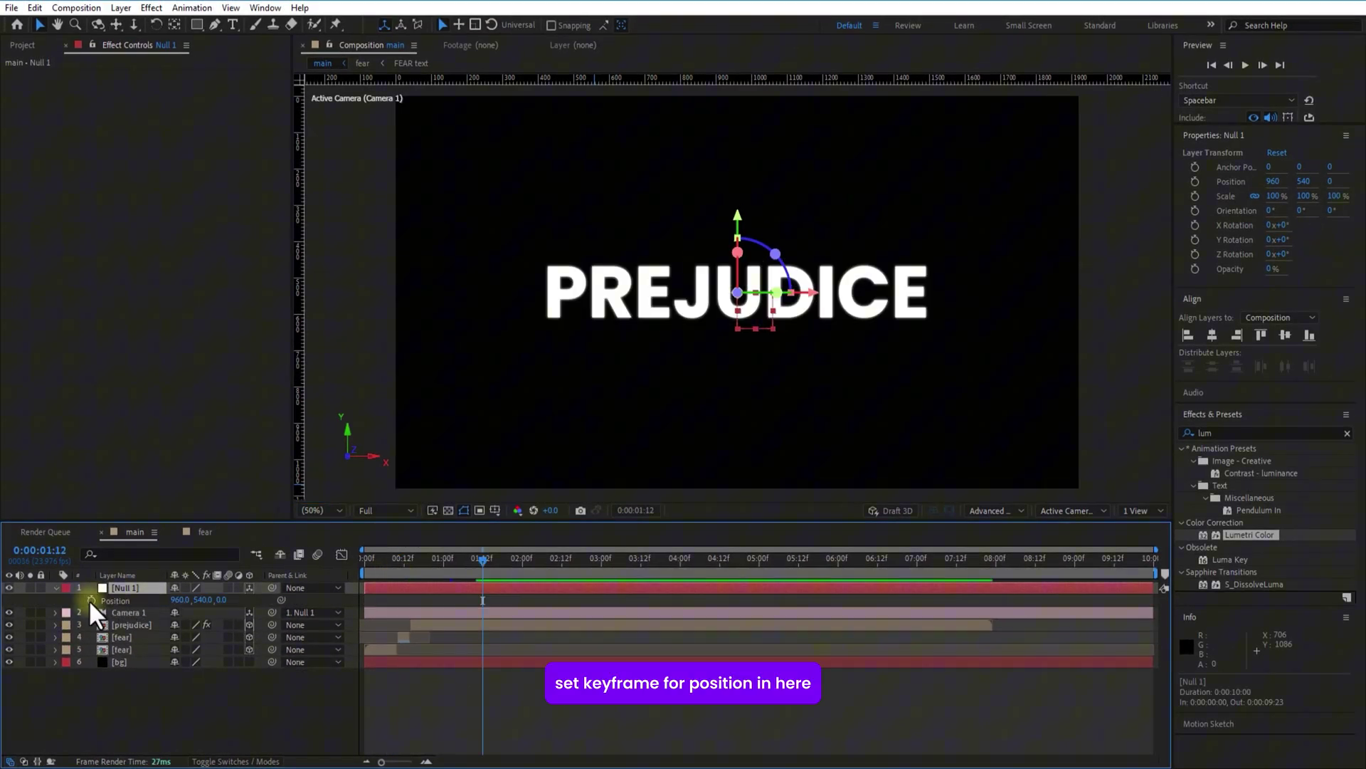
left_click_drag(481, 562, 560, 581)
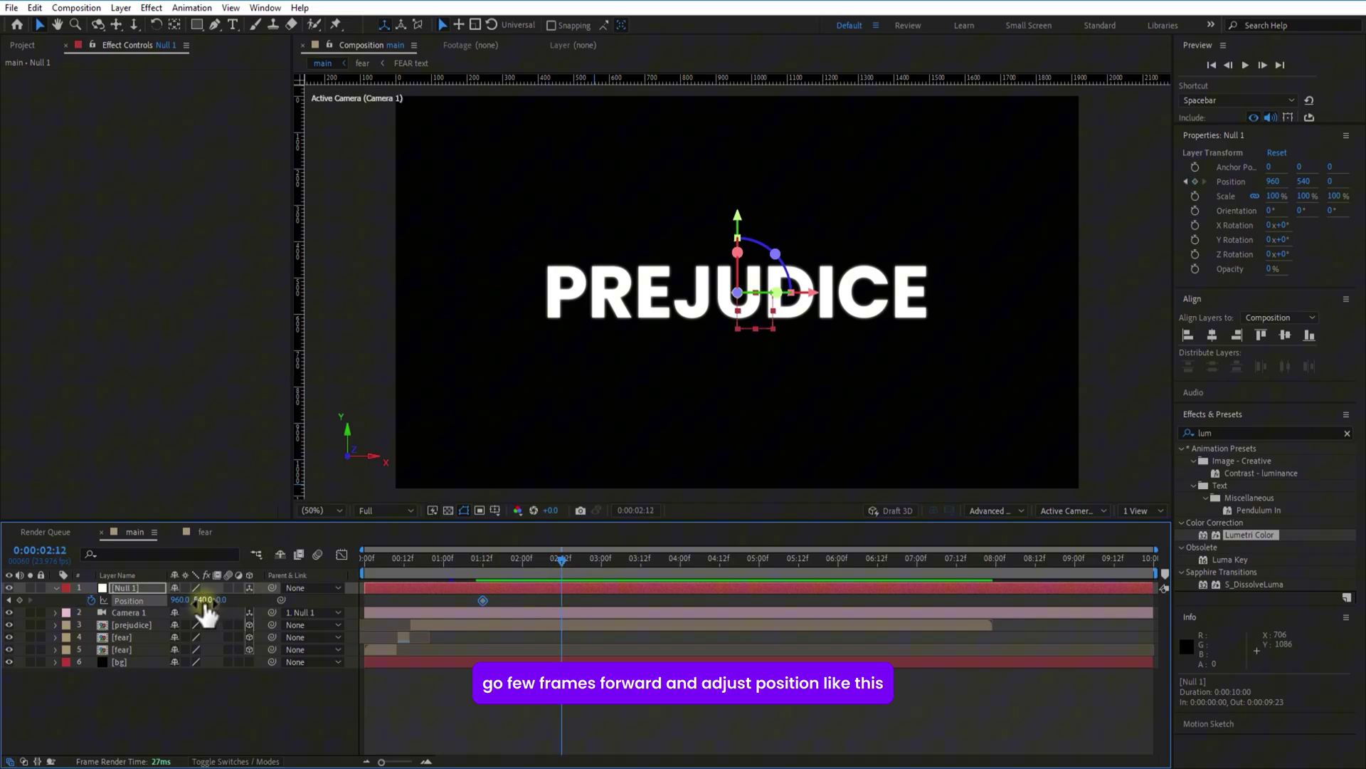
left_click_drag(203, 600, 418, 608)
Apply Easy Ease to both null position keyframes and reshape their speed graph so the speed peaks near the last keyframe
left_click_drag(579, 599, 463, 609)
right_click(481, 599)
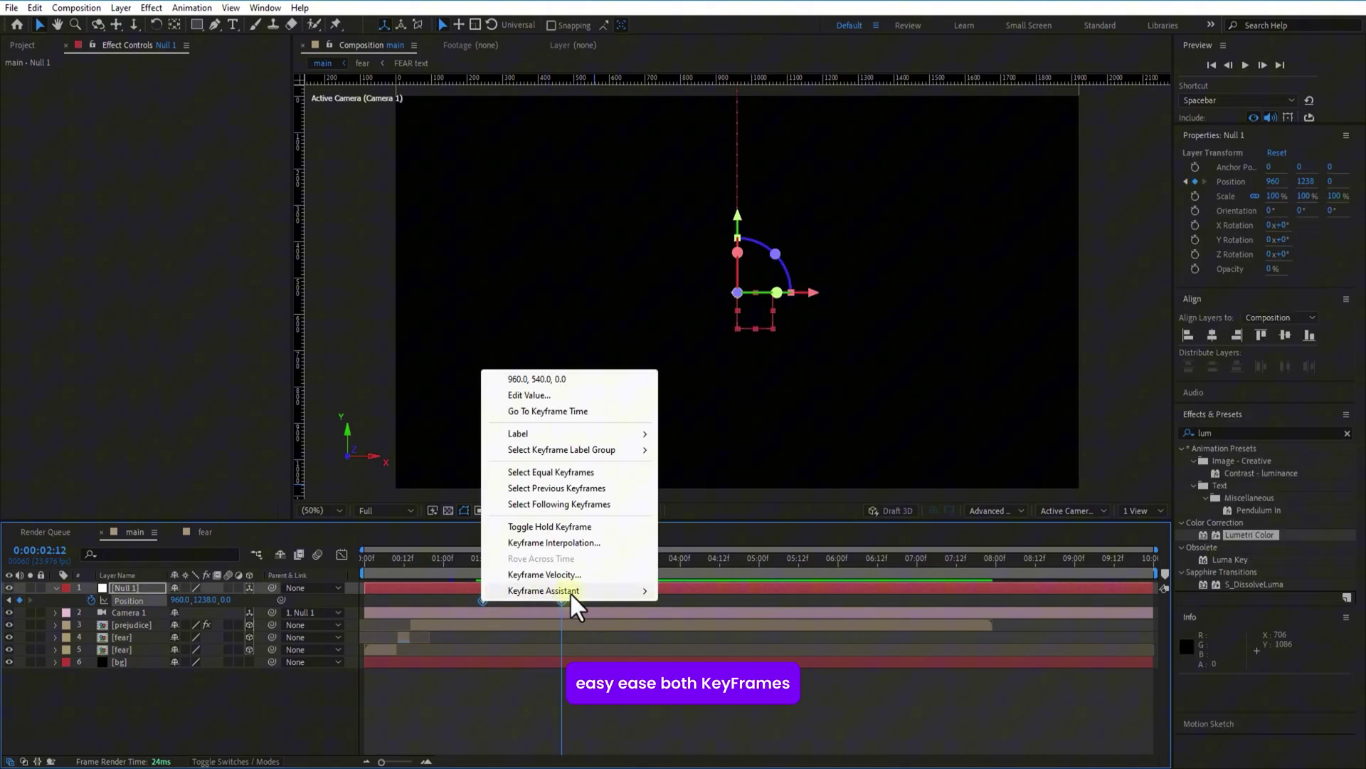
left_click(341, 555)
left_click_drag(610, 658, 522, 718)
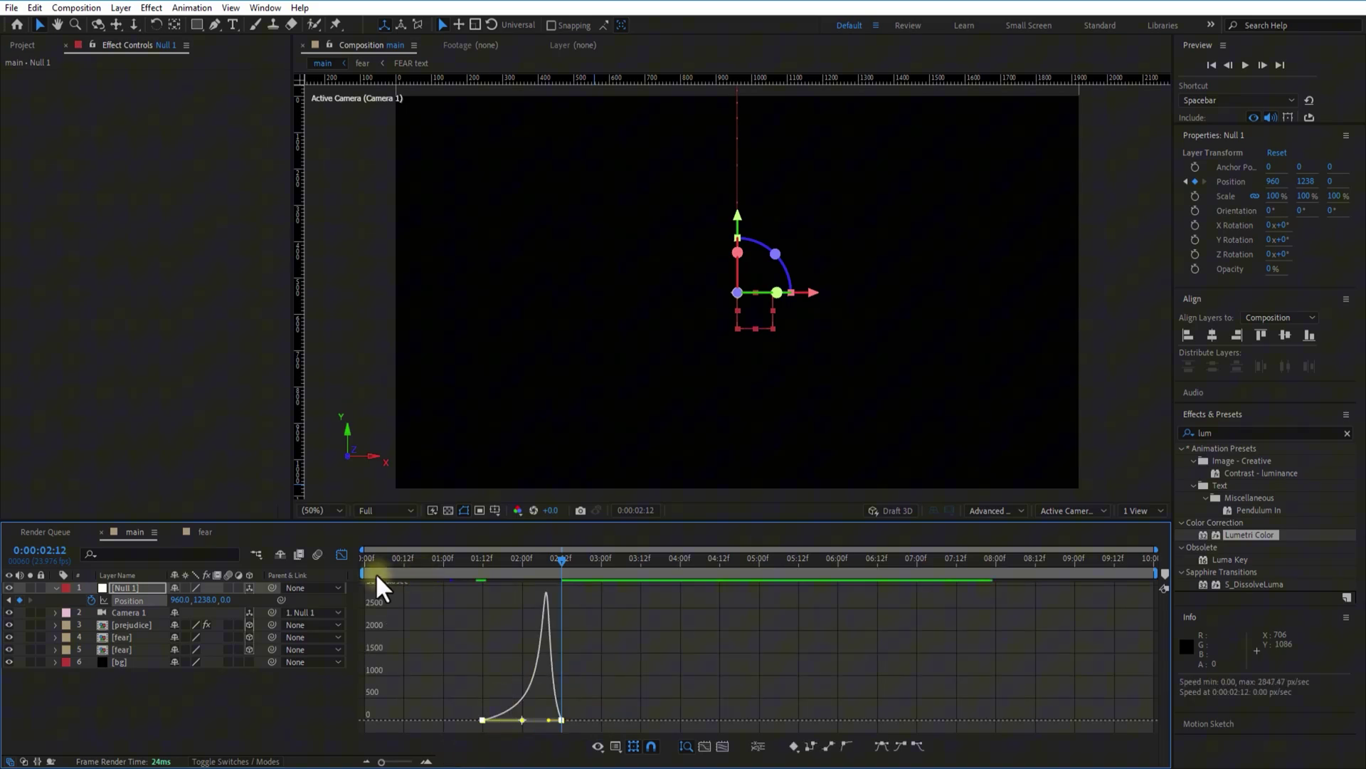
Leave the speed graph, move the current time to 0:00:01:12 and collapse the null layer's properties
left_click(341, 555)
left_click_drag(557, 564, 486, 569)
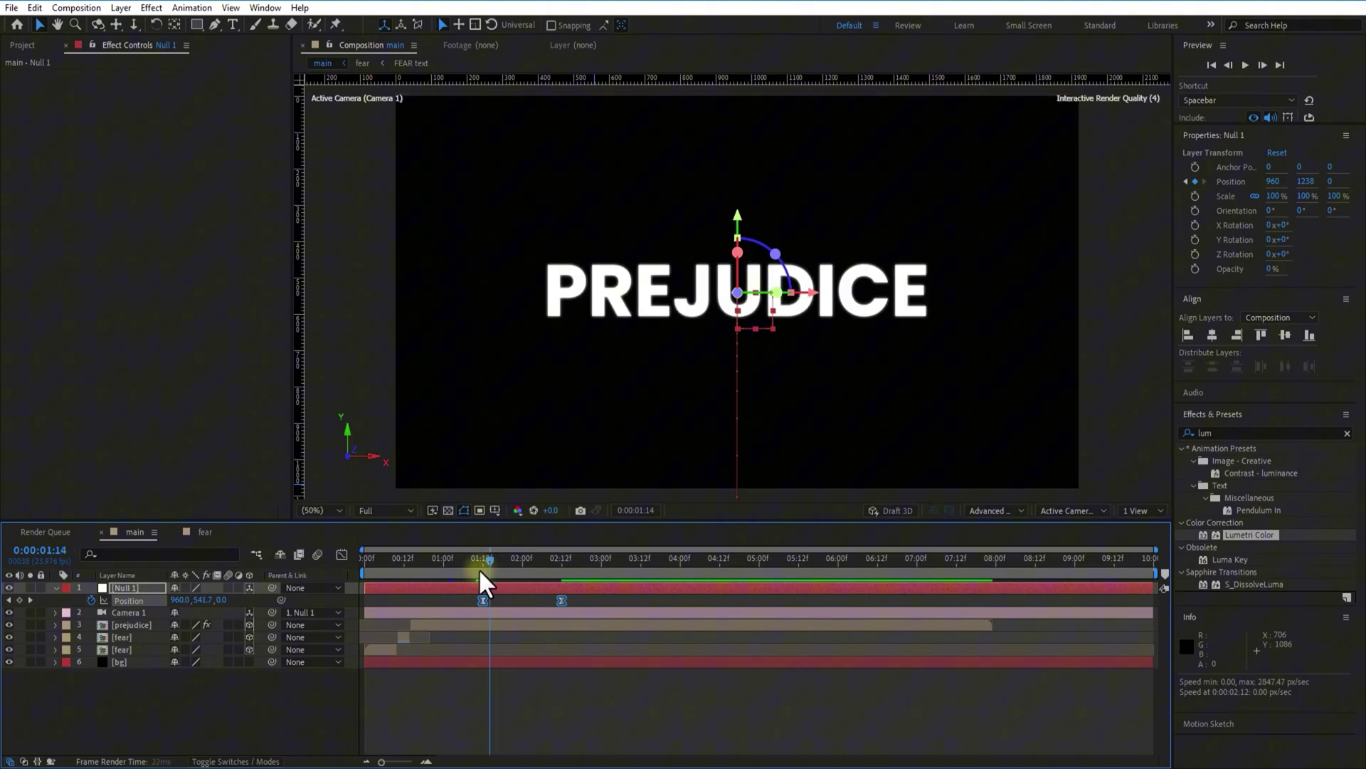
left_click(55, 587)
left_click(151, 690)
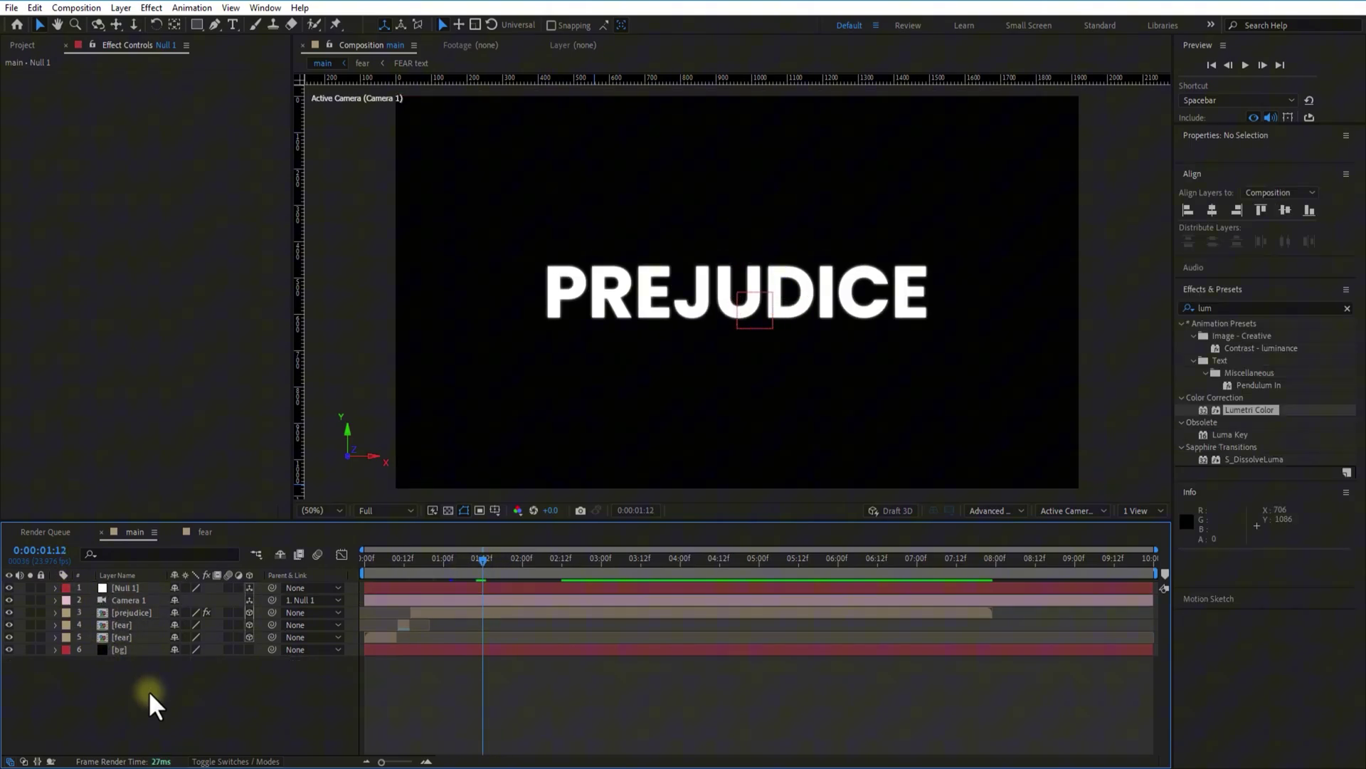
Draw a thin vertical rectangle of about 4 by 806 px over the J of PREJUDICE, with a solid red fill and no stroke
left_click(196, 25)
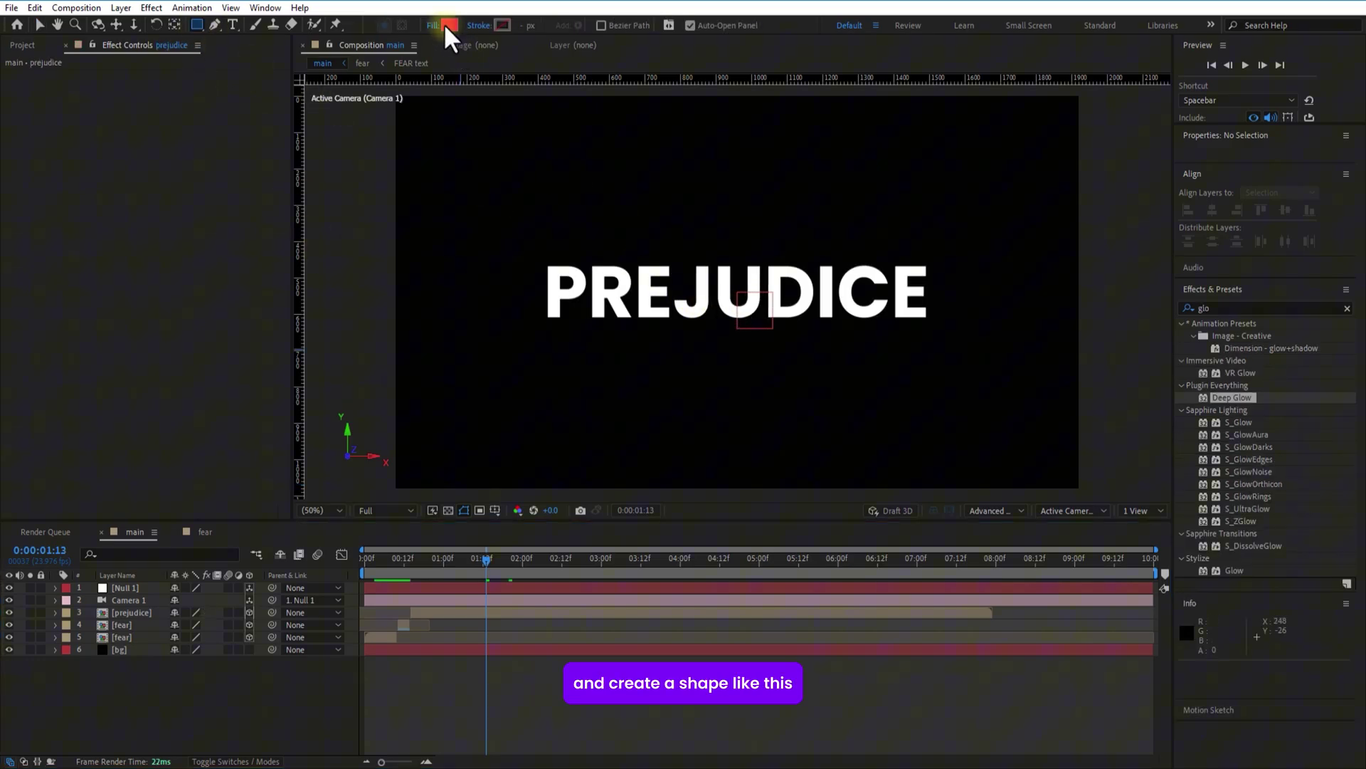
left_click(444, 24)
left_click(475, 290)
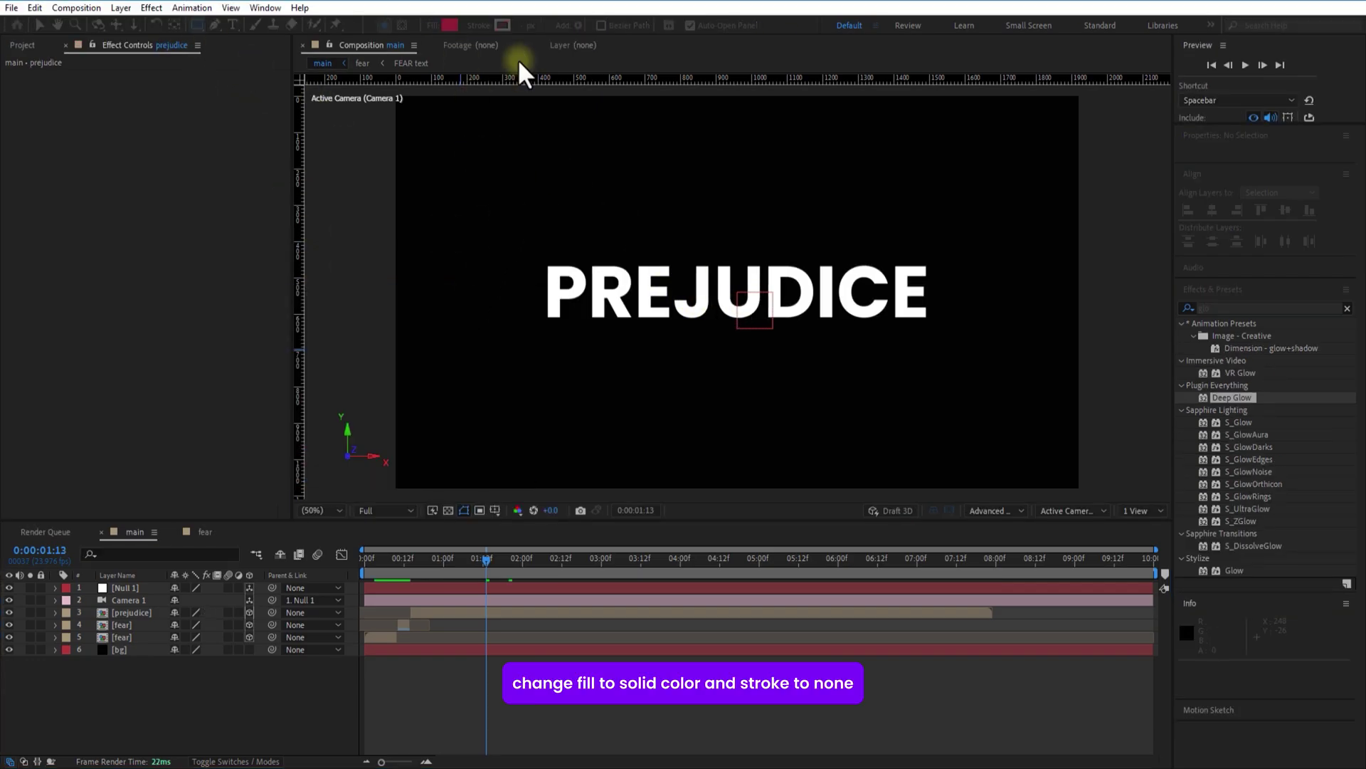
left_click(480, 25)
left_click(610, 342)
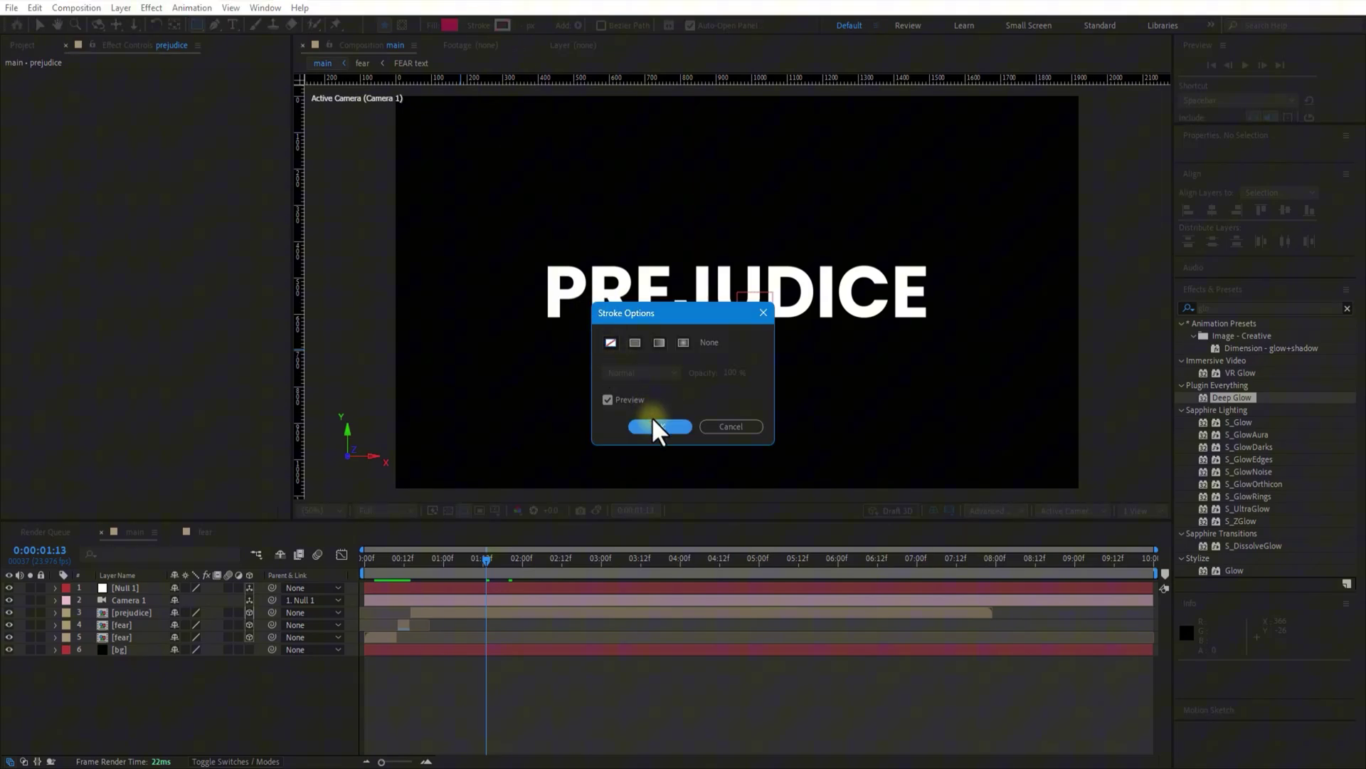
left_click(658, 426)
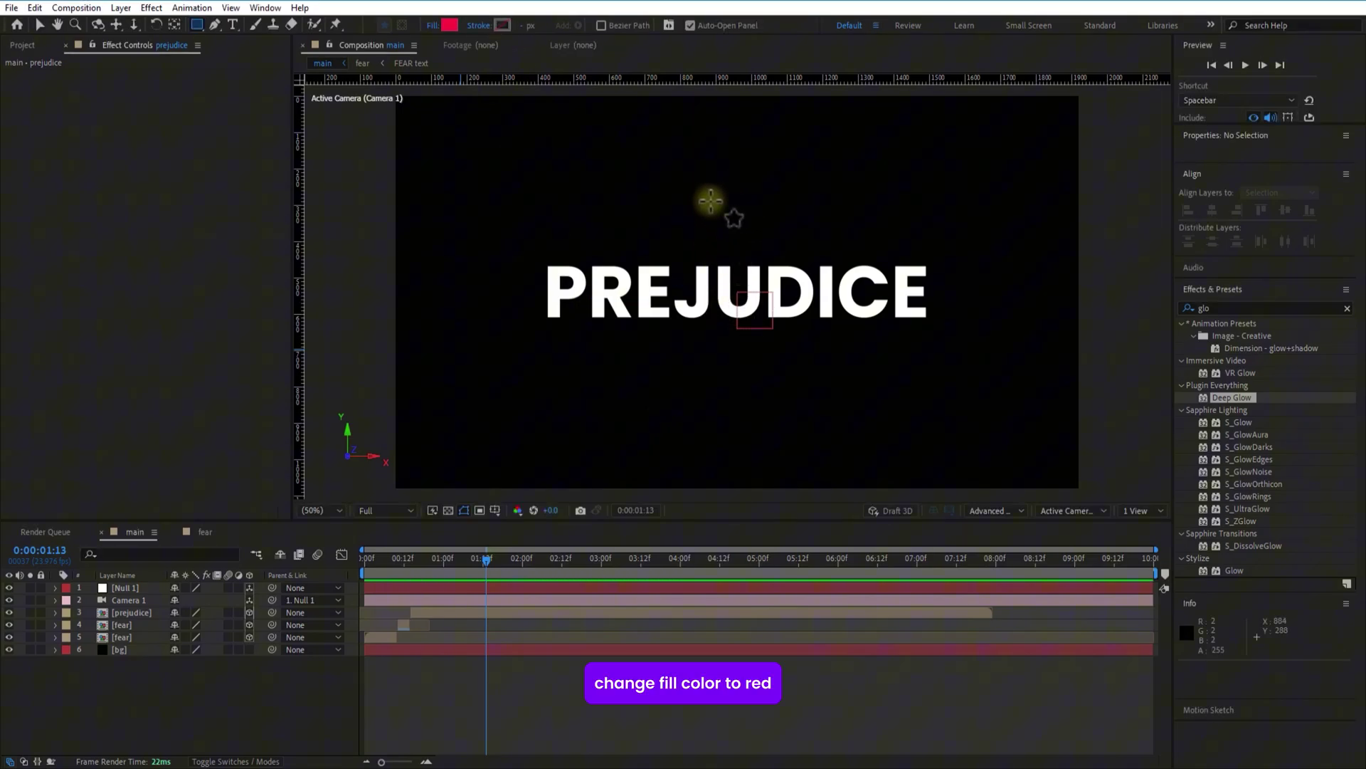
left_click_drag(710, 202, 713, 490)
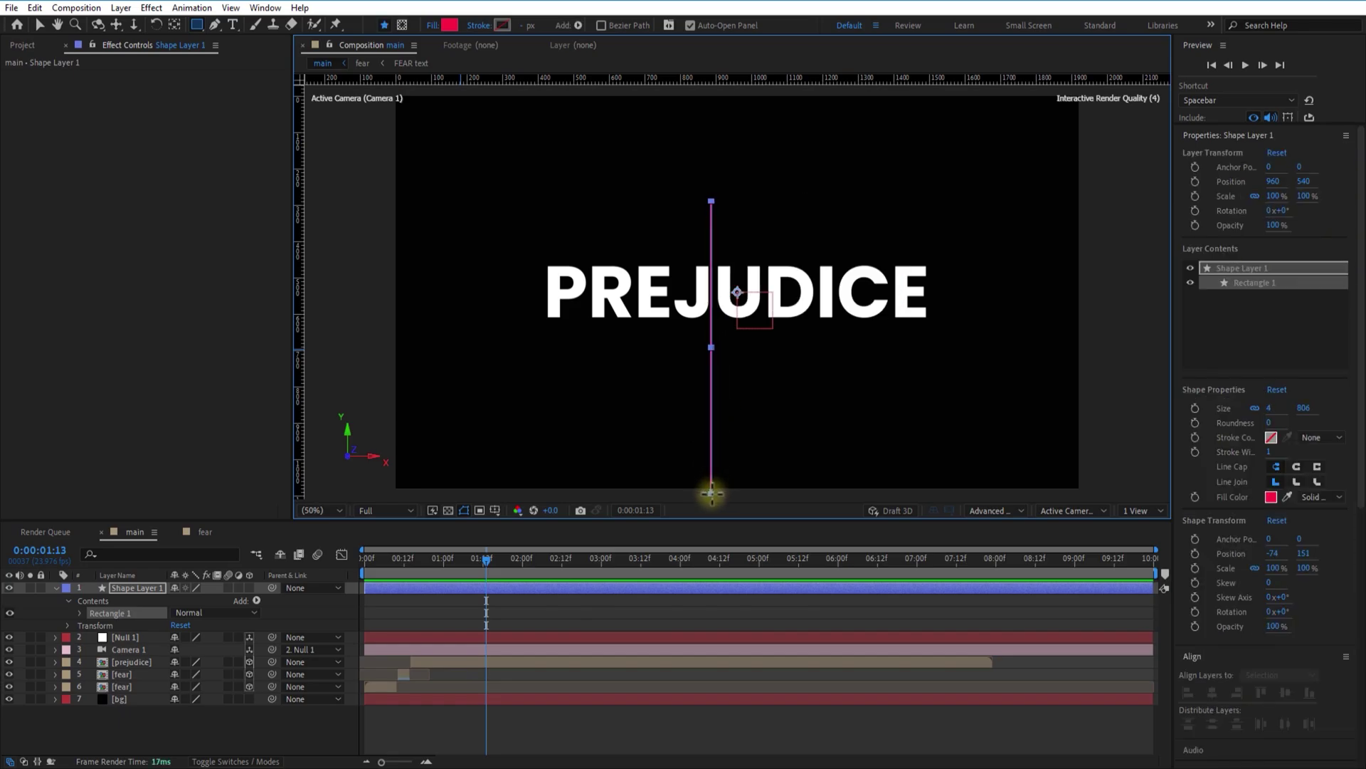
left_click(55, 587)
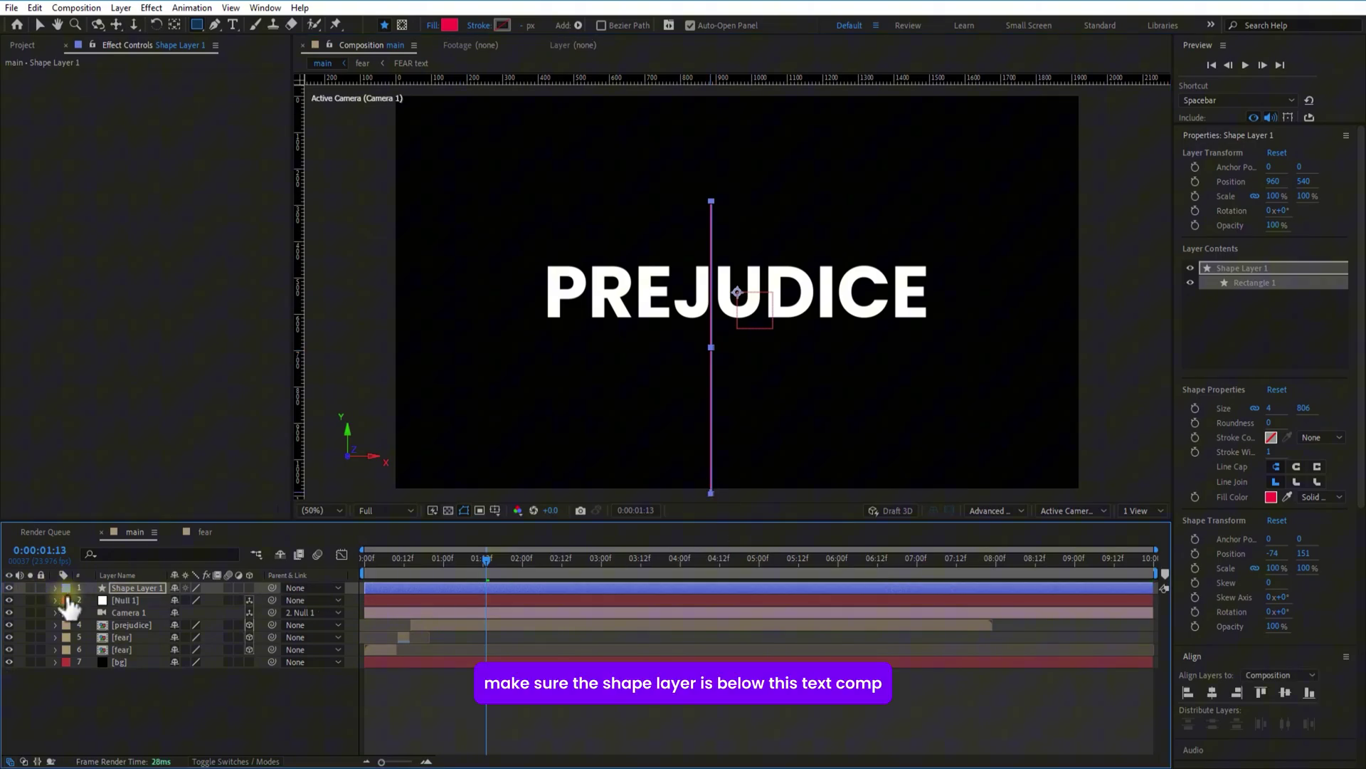
Place the shape layer directly below the prejudice layer and shift it to start at 0:00:01:16
left_click_drag(128, 587, 135, 630)
left_click(494, 559)
left_click_drag(494, 560, 497, 567)
left_click_drag(432, 625, 562, 630)
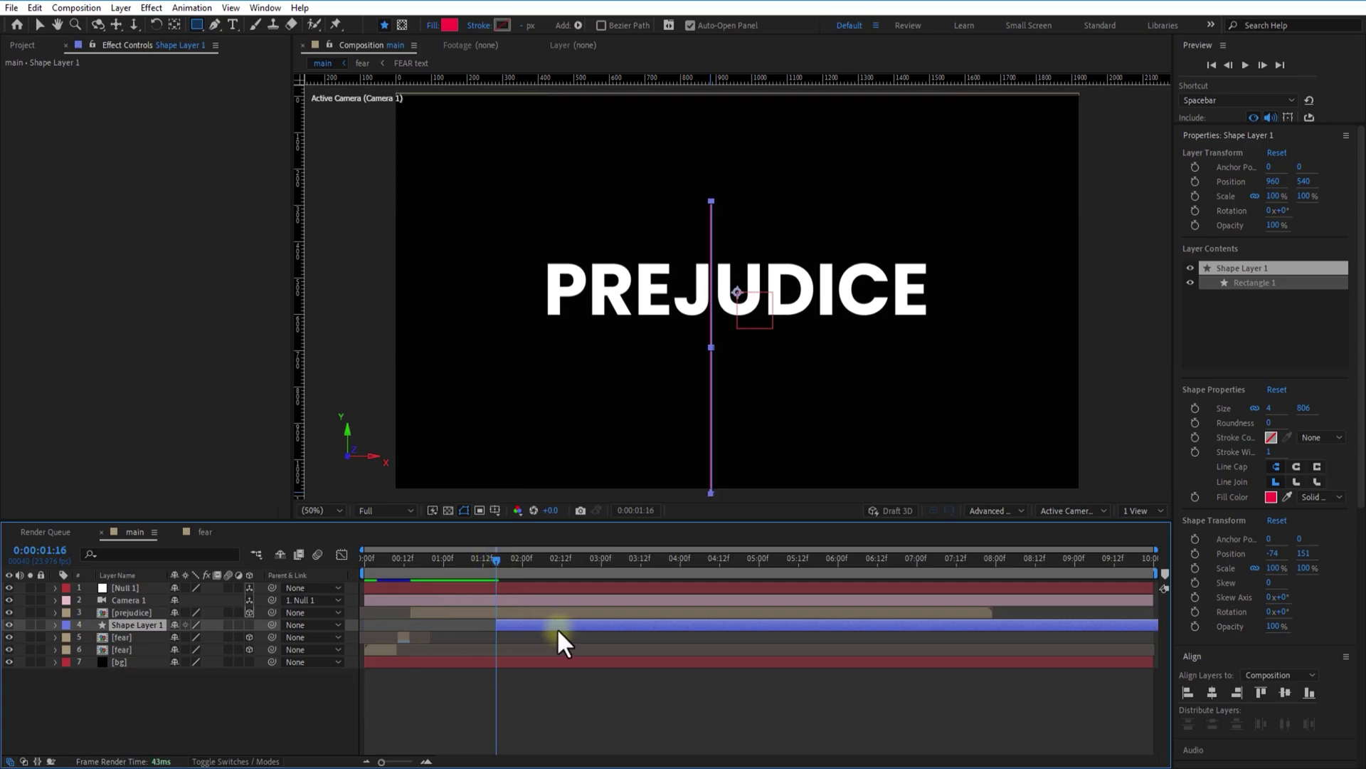
left_click(456, 628)
Set the shape layer's position to 995, 832 so the red line hangs from beneath the text
left_click(518, 625)
key("p")
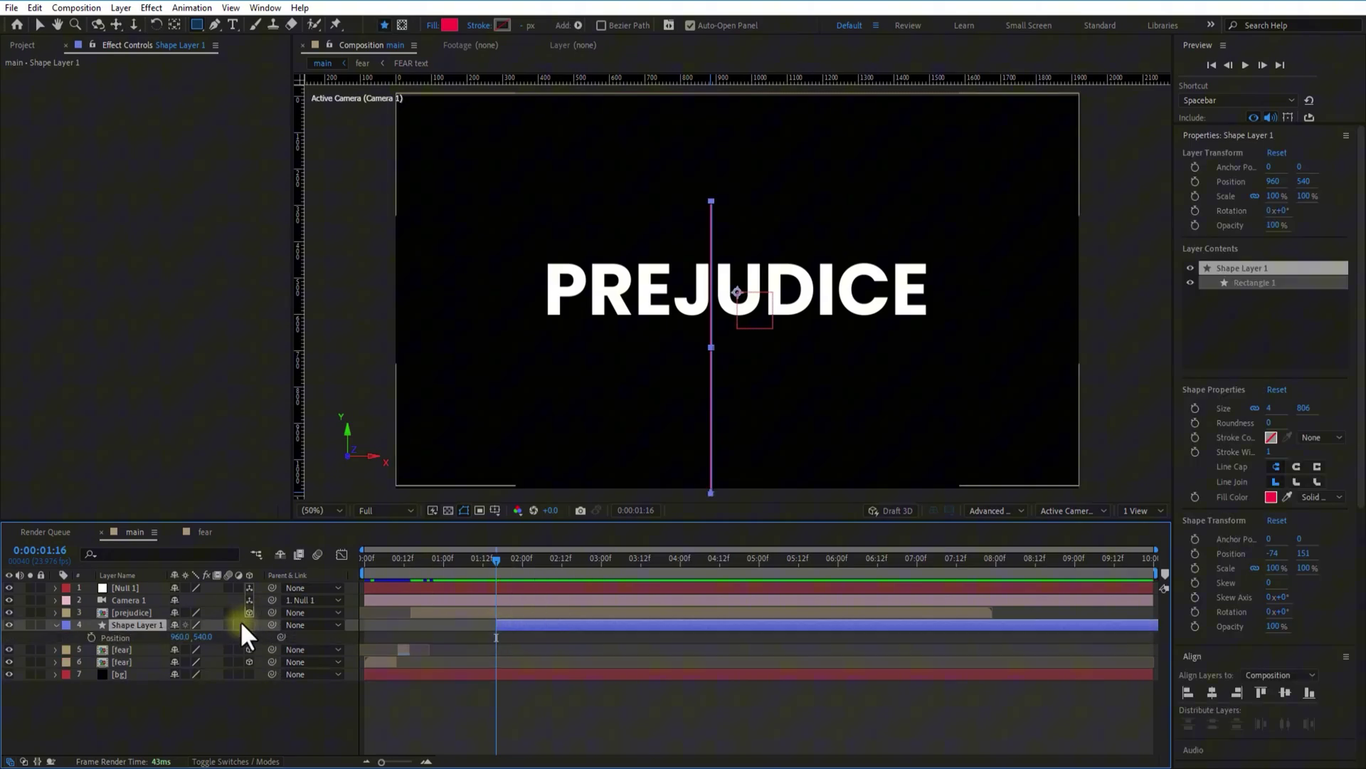
left_click_drag(179, 636, 427, 630)
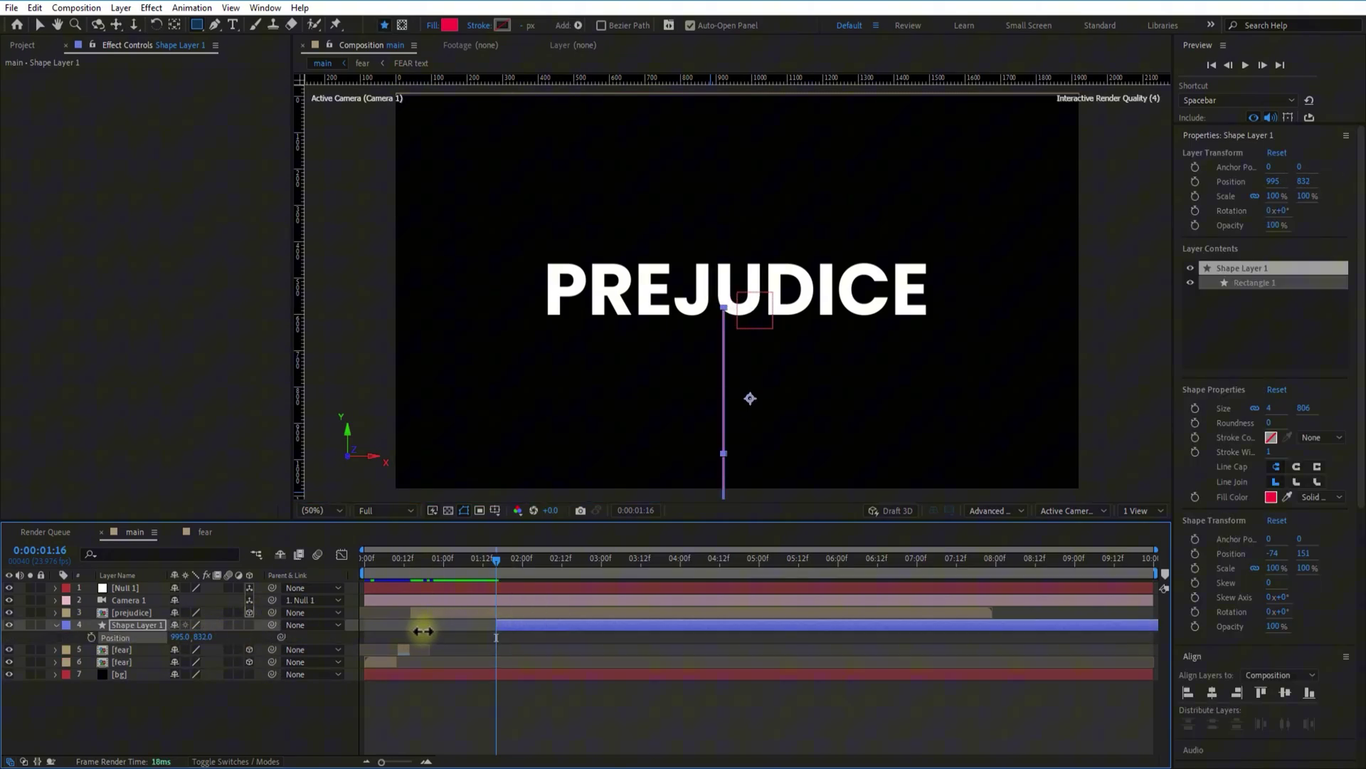
left_click(216, 713)
Pre-compose the red line's shape layer and open the resulting composition
left_click(141, 625)
right_click(141, 625)
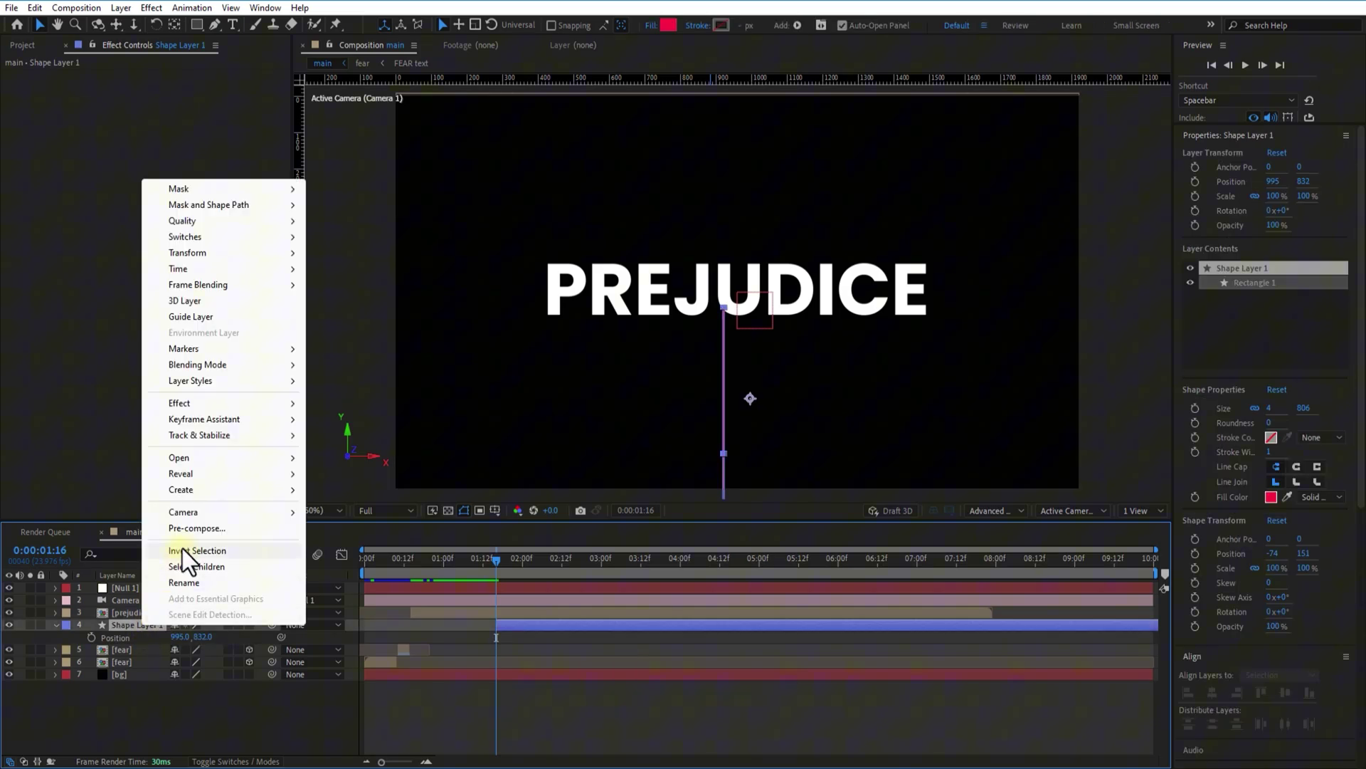
left_click(184, 528)
left_click(724, 476)
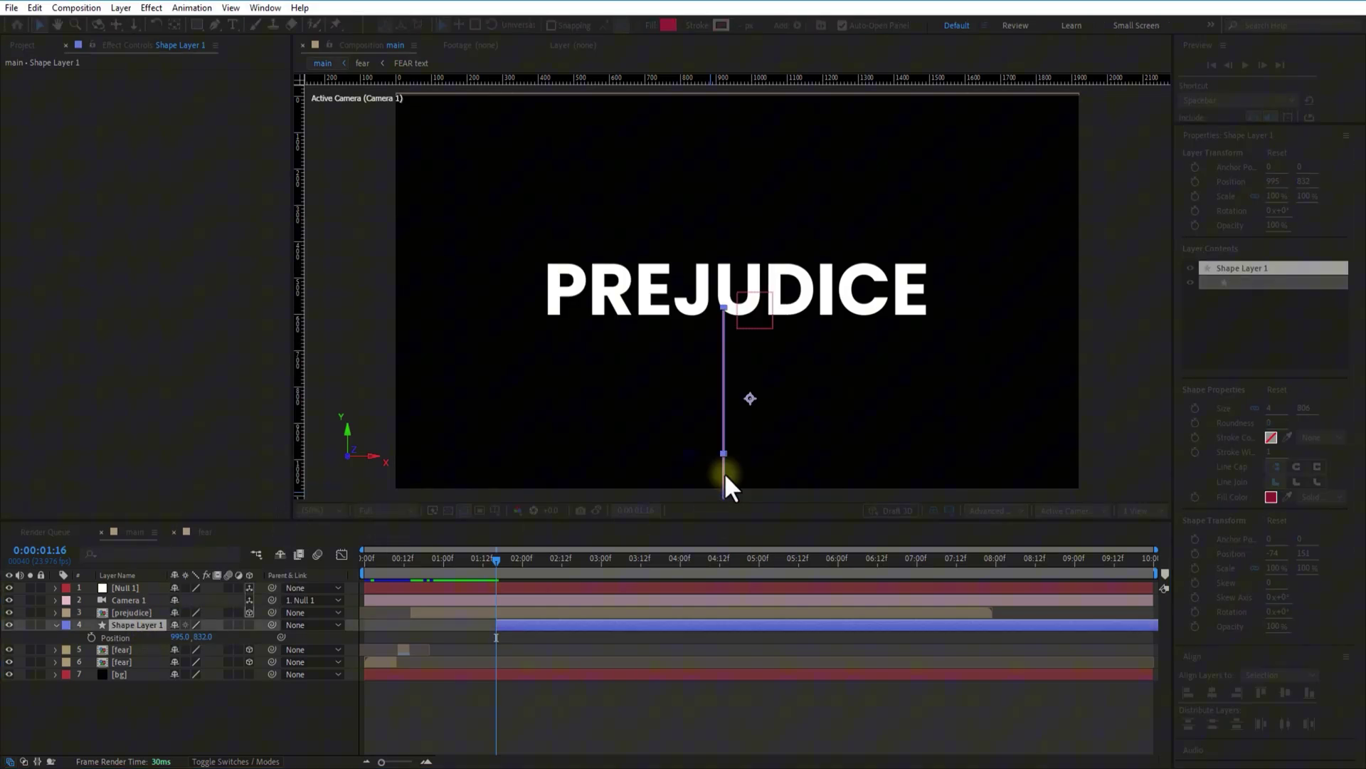
double_click(144, 625)
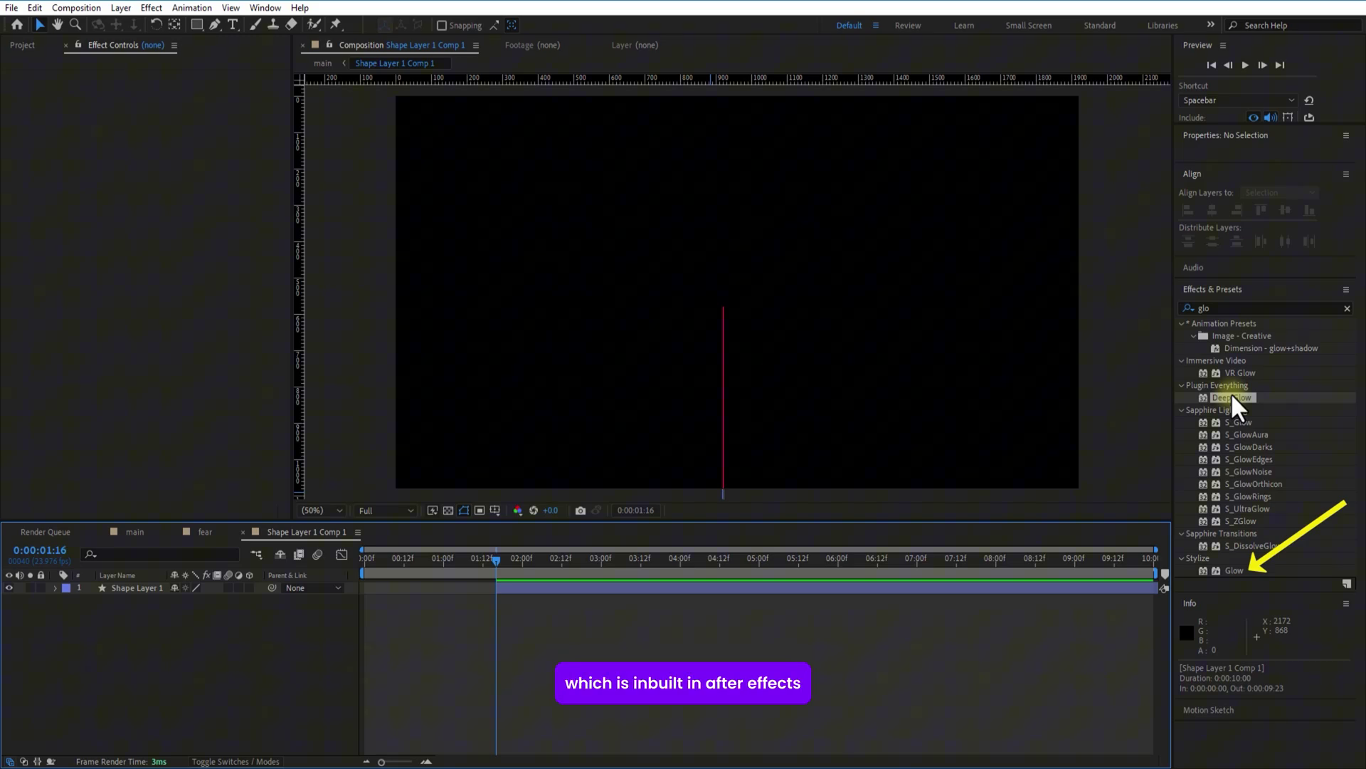
Apply Deep Glow to the red line and enable Unmult, checking the glow against the transparency grid
left_click_drag(1233, 395, 165, 590)
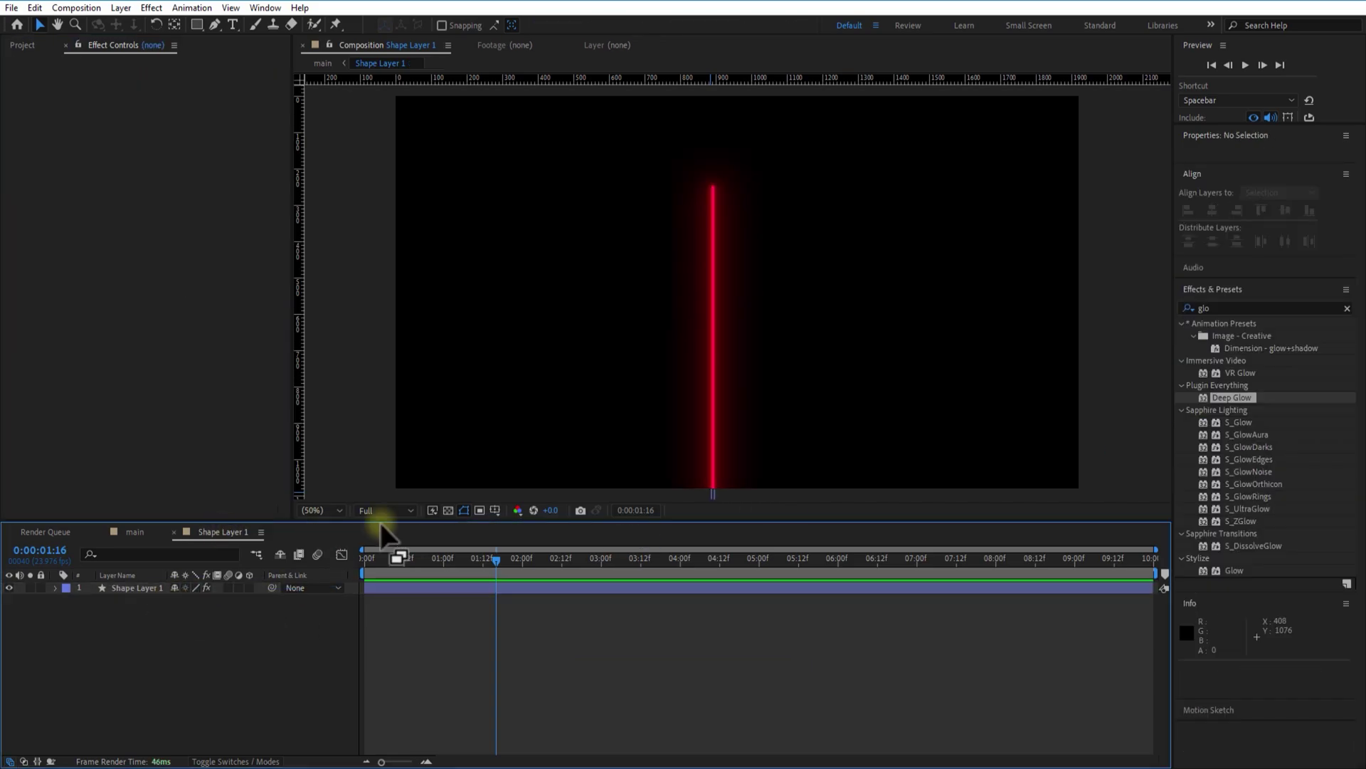
left_click(448, 510)
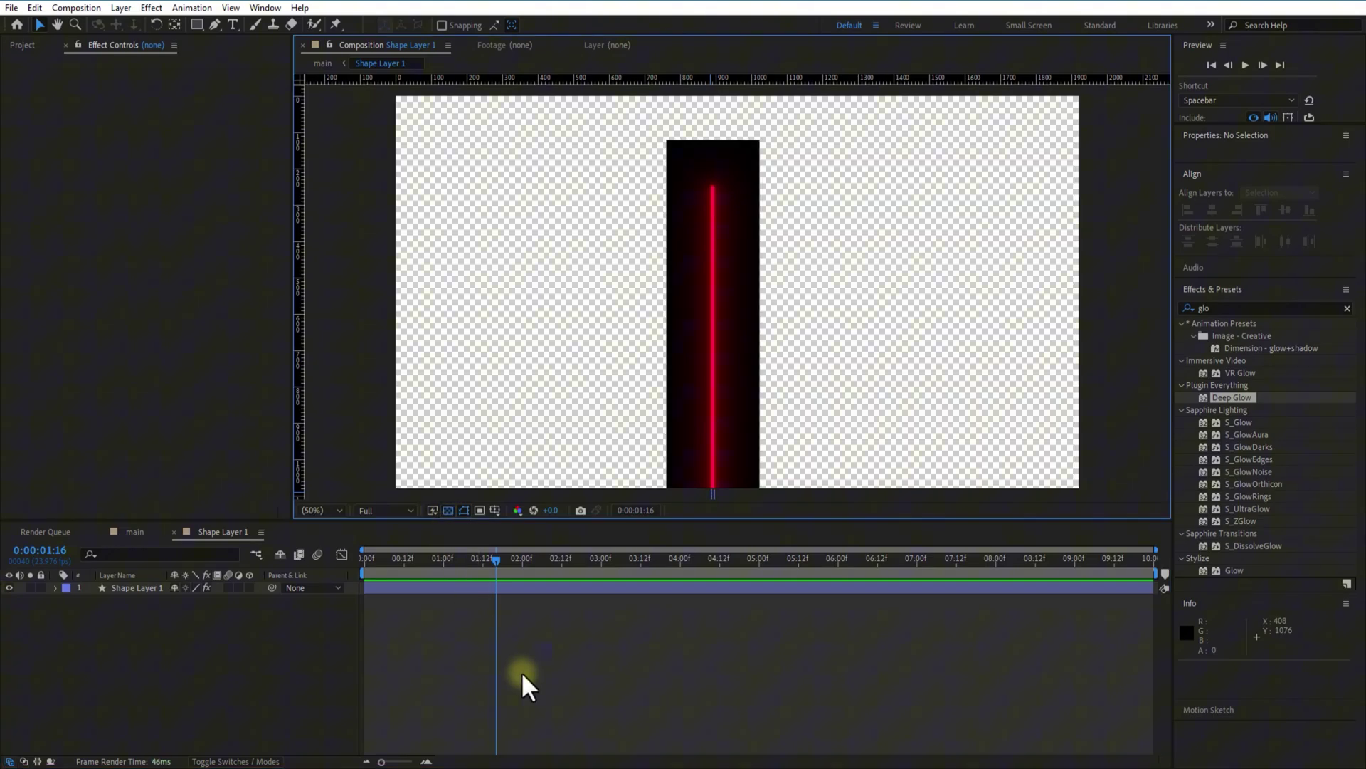
left_click(122, 591)
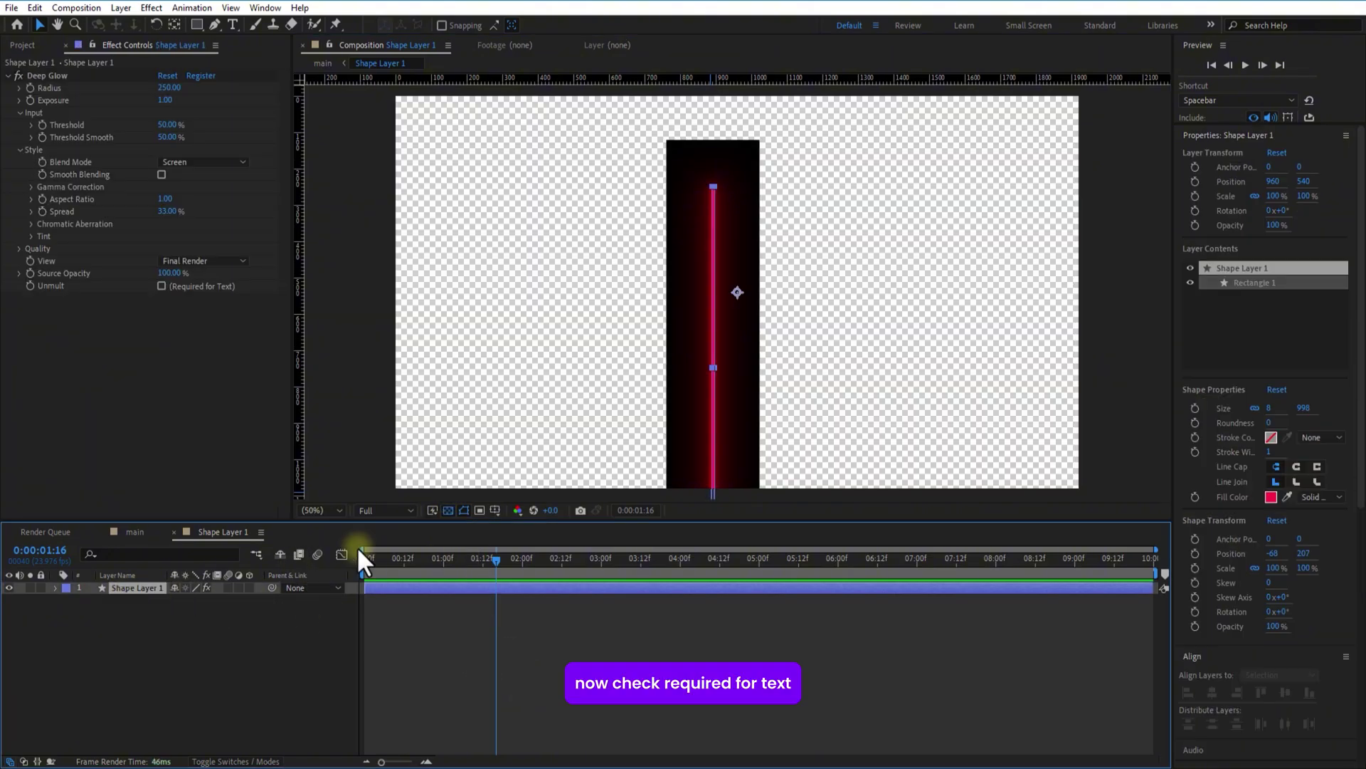
left_click(161, 287)
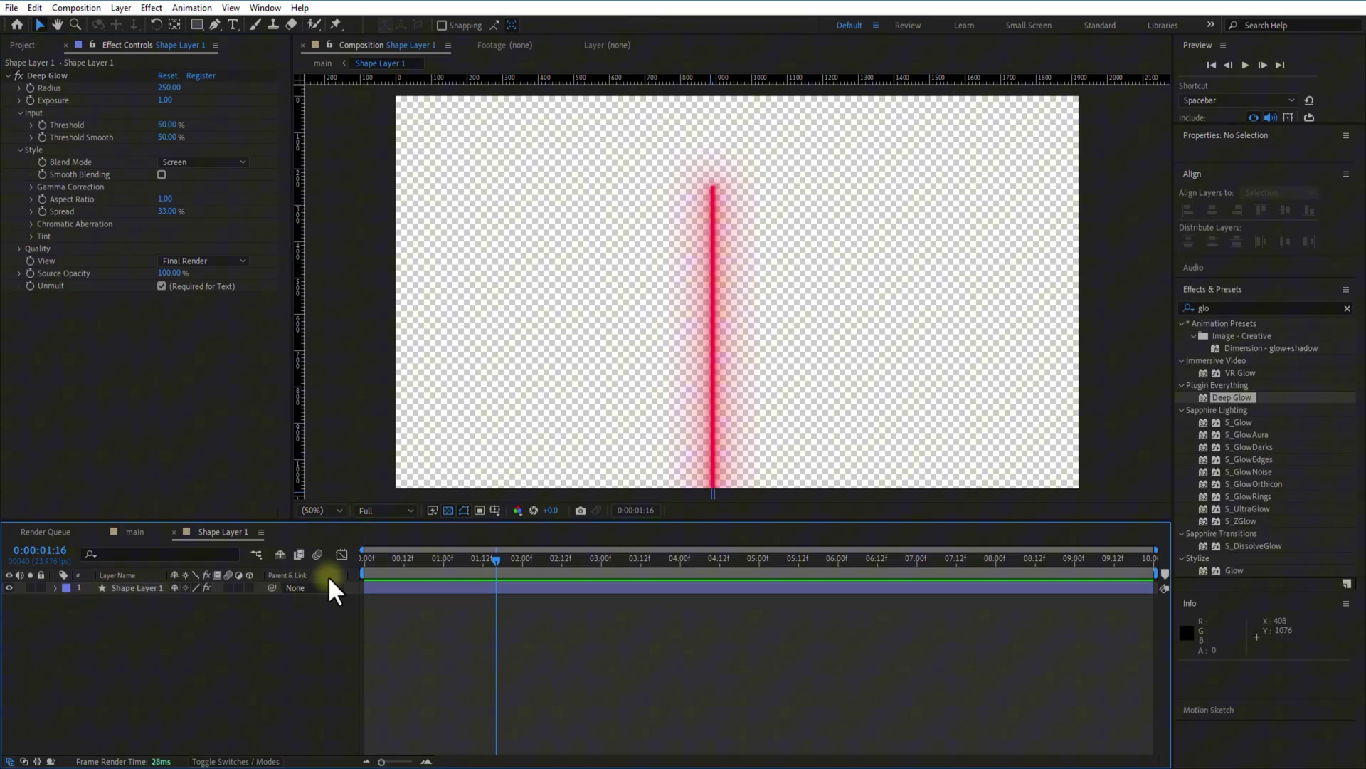
left_click(448, 510)
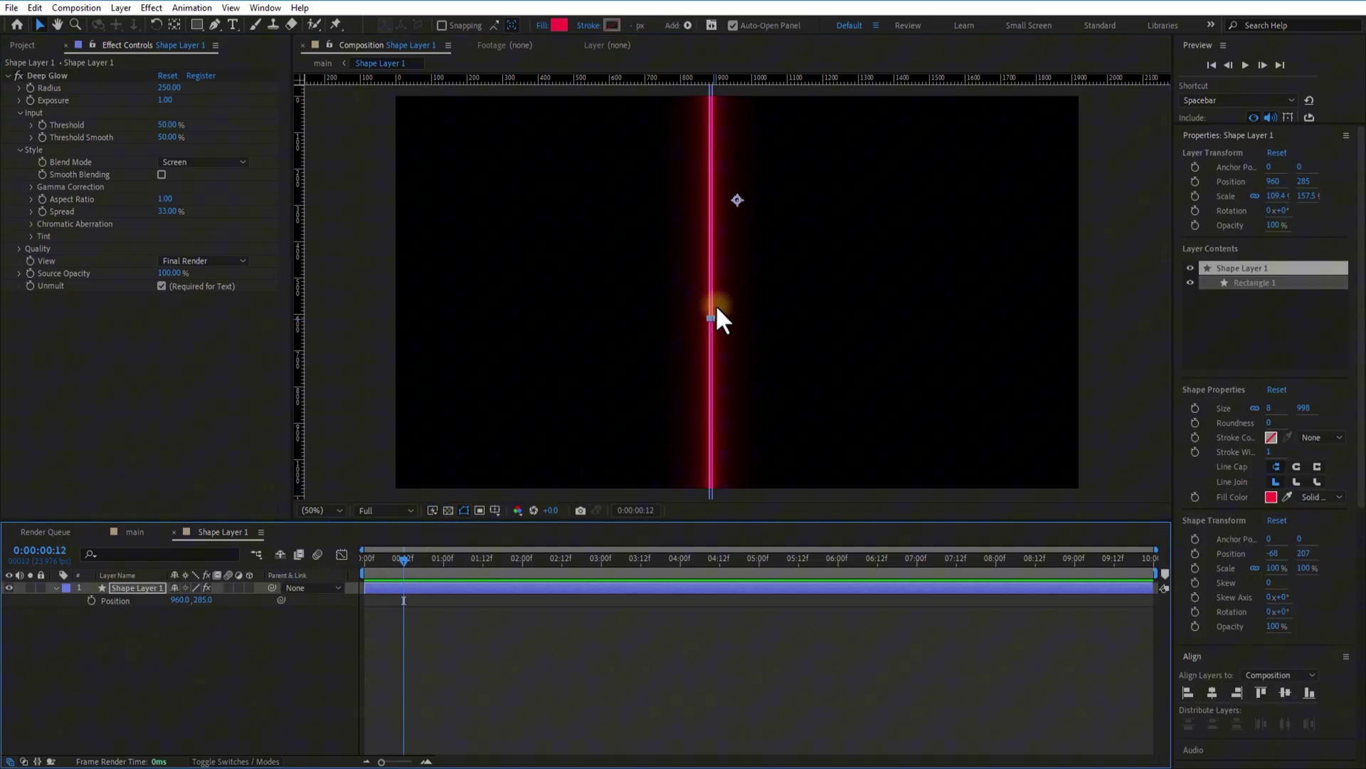
Narrow the red line's rectangle to about 39.2% horizontal scale and pick a red fill colour for it
scroll(715, 305, "up", 2)
left_click_drag(626, 395, 634, 375)
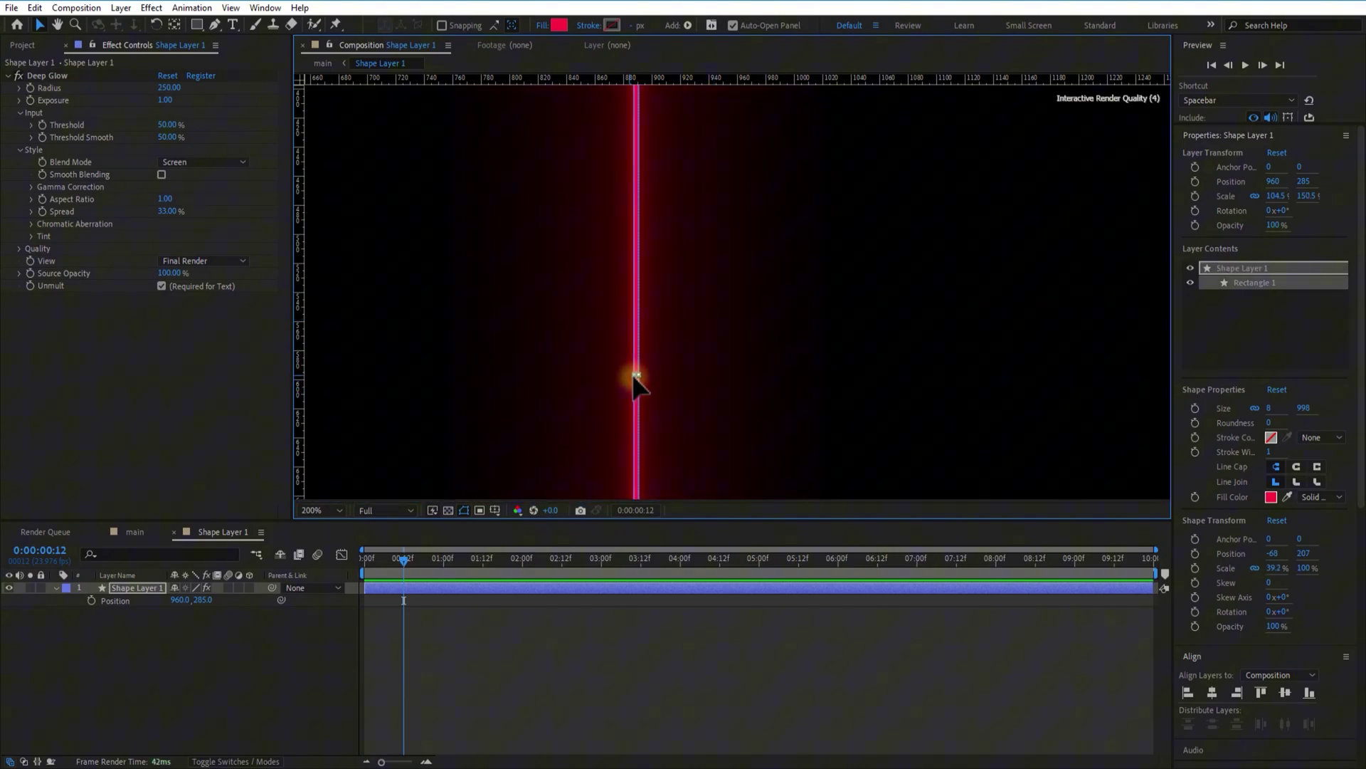
left_click(559, 26)
left_click(360, 287)
key("Return")
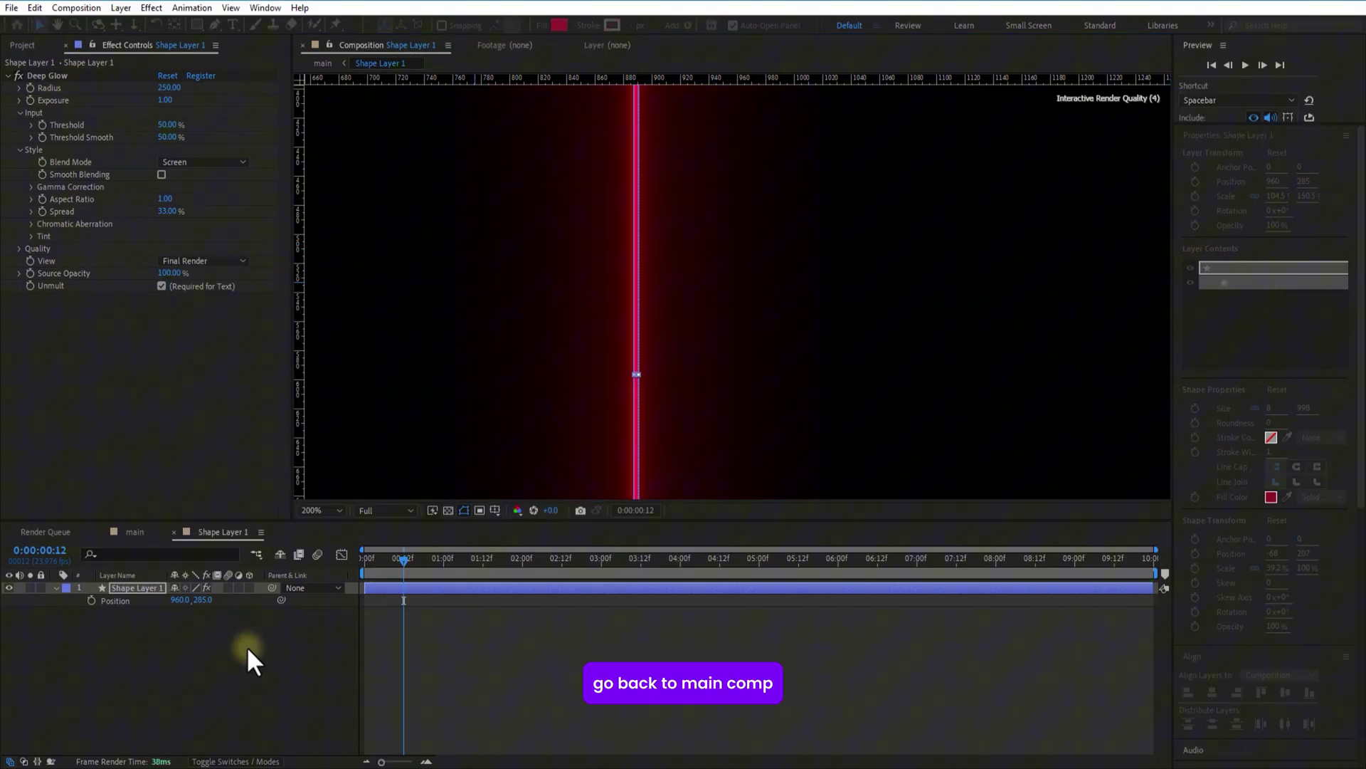
In the main composition at 0:00:01:21, draw a small rectangular mask over the line's upper end below PREJUDICE and keyframe its Mask Path
left_click(134, 533)
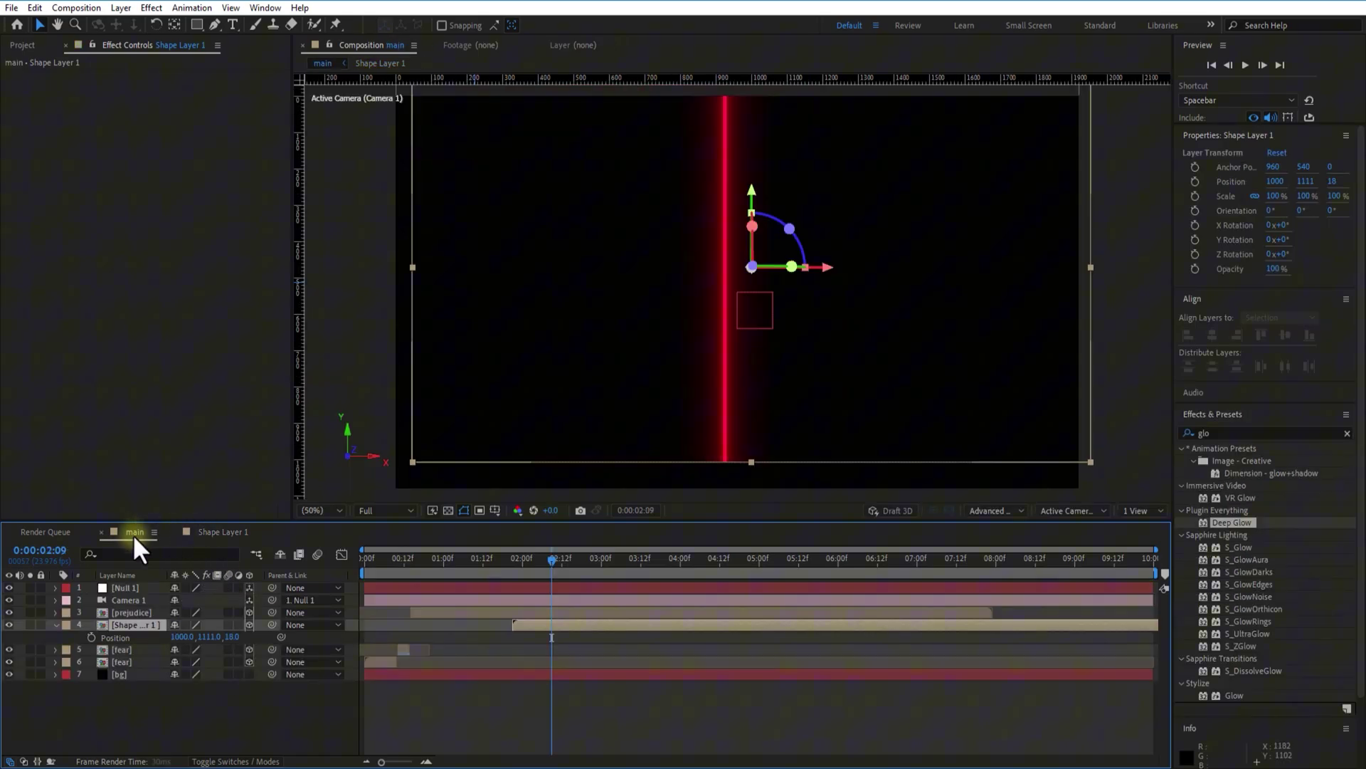
left_click(448, 560)
left_click_drag(462, 566, 513, 567)
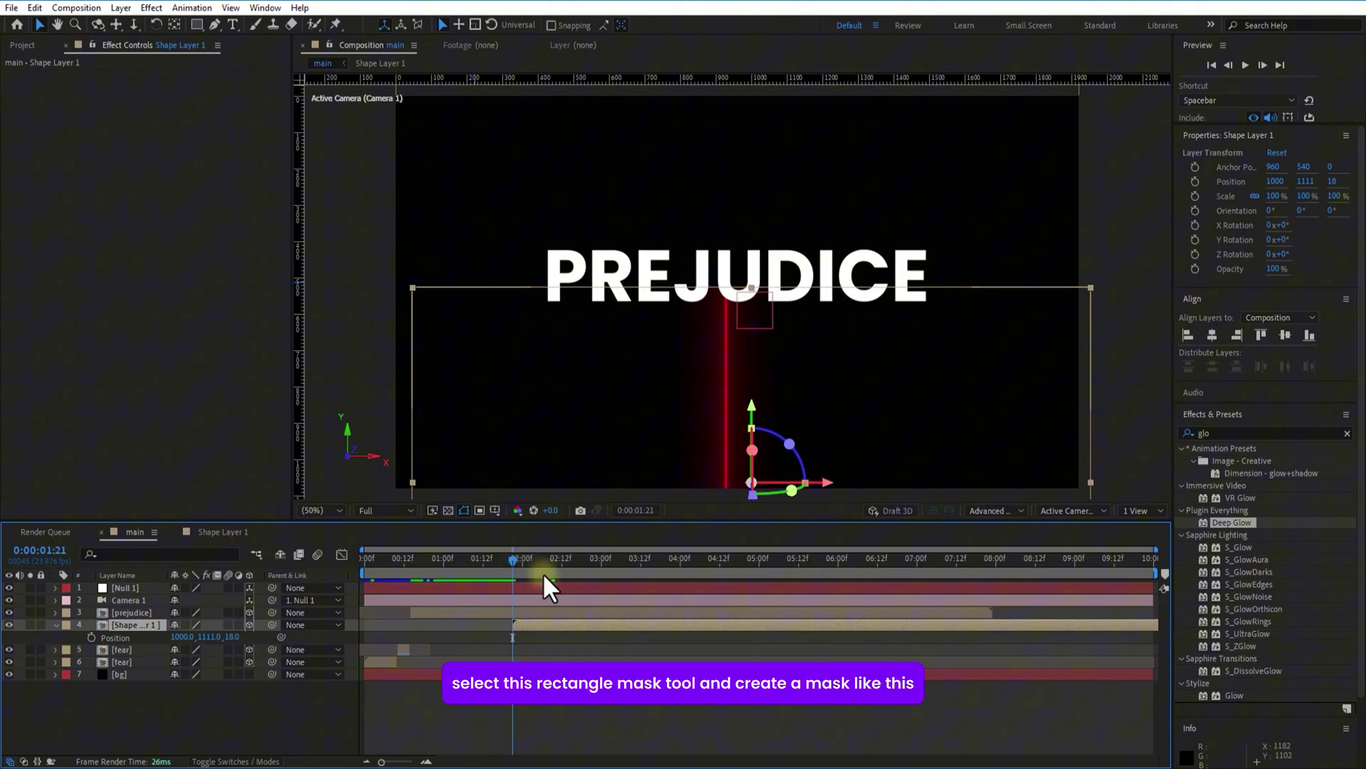
left_click(197, 25)
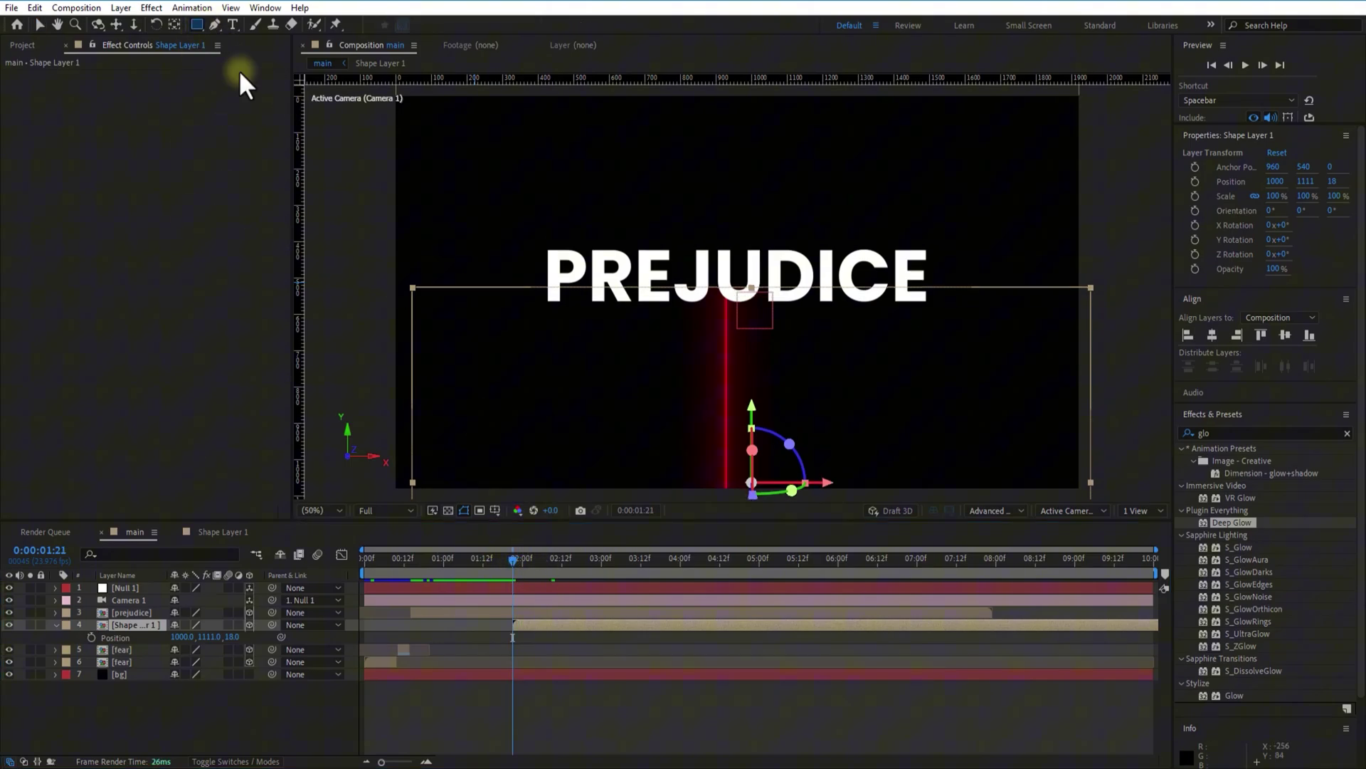
mouse_move(709, 294)
left_mouse_down()
mouse_move(726, 332)
mouse_move(743, 332)
left_mouse_up()
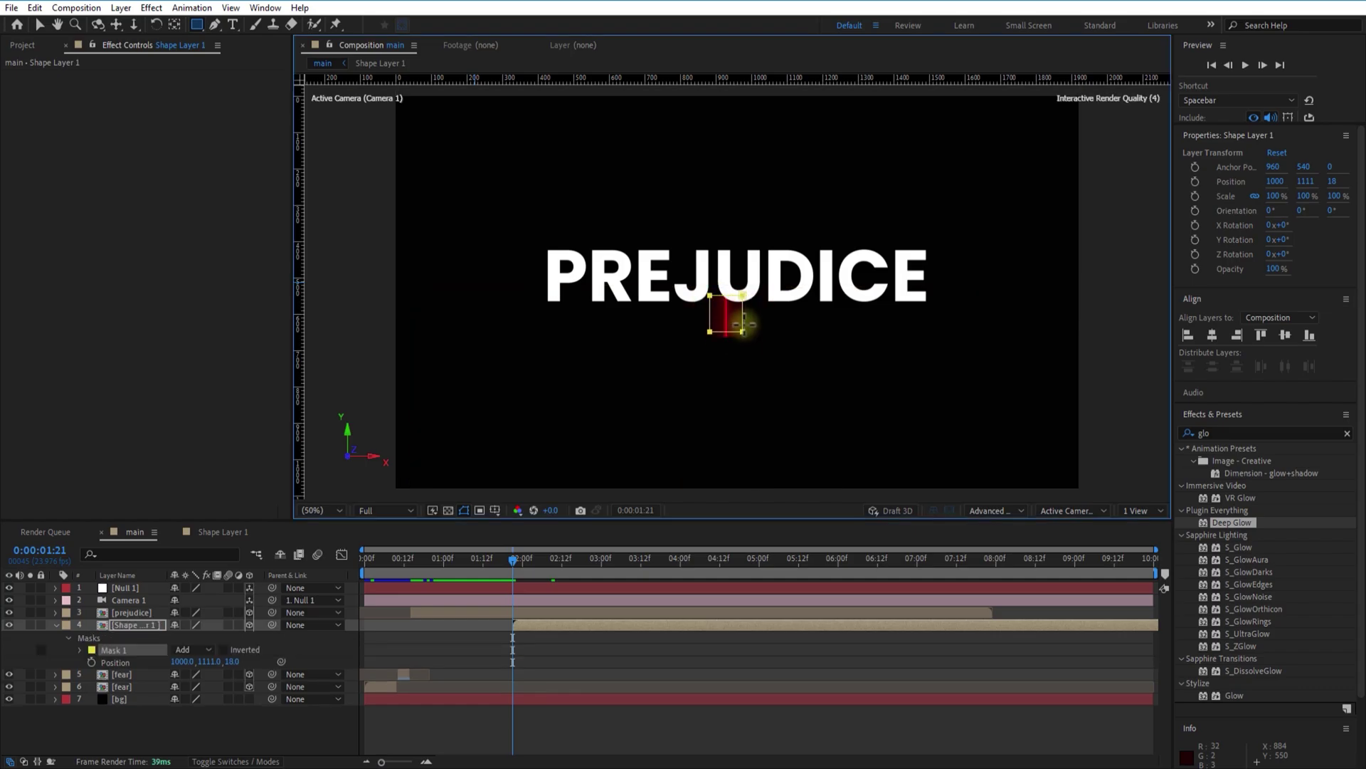
left_click(80, 648)
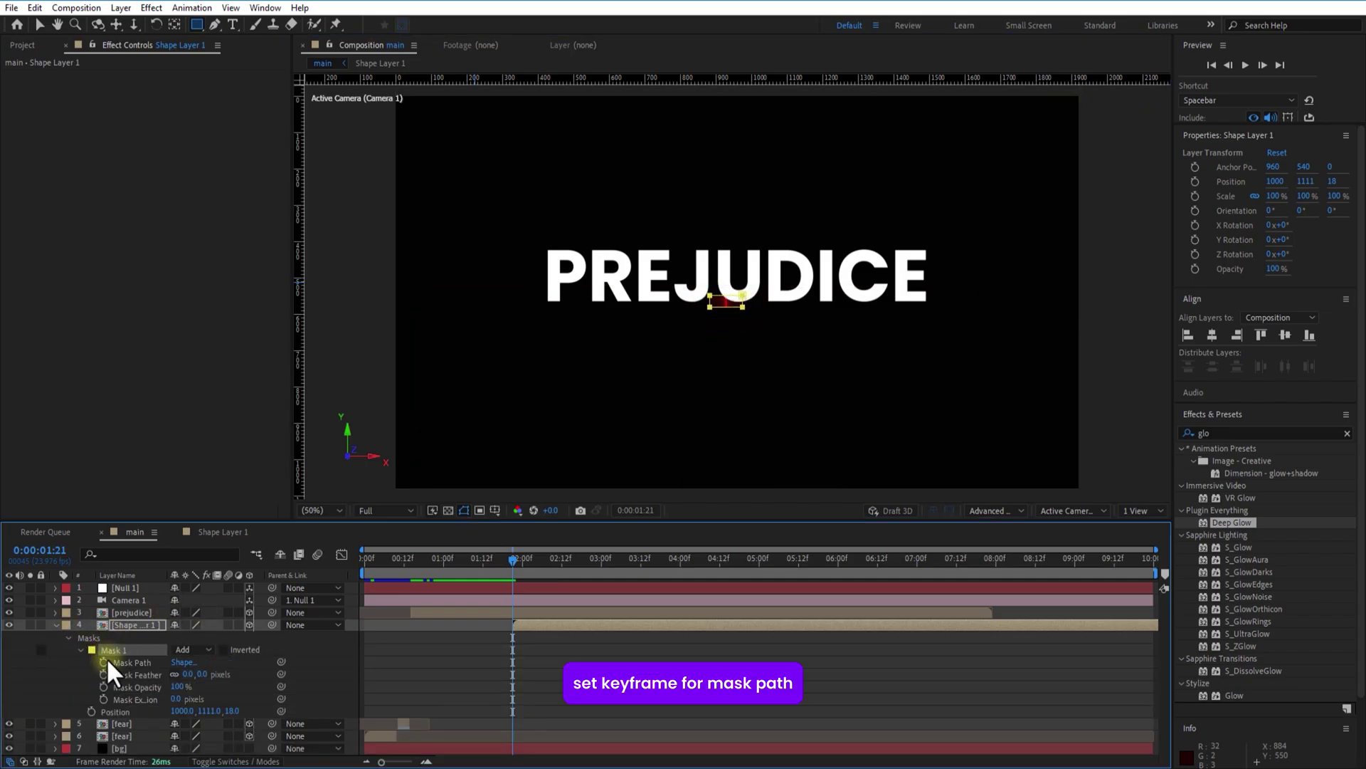
left_click(105, 661)
At 0:00:02:06, stretch the mask's lower edge down to near the bottom of the frame to reveal the line
left_click_drag(515, 559, 542, 569)
key("v")
left_click(724, 198)
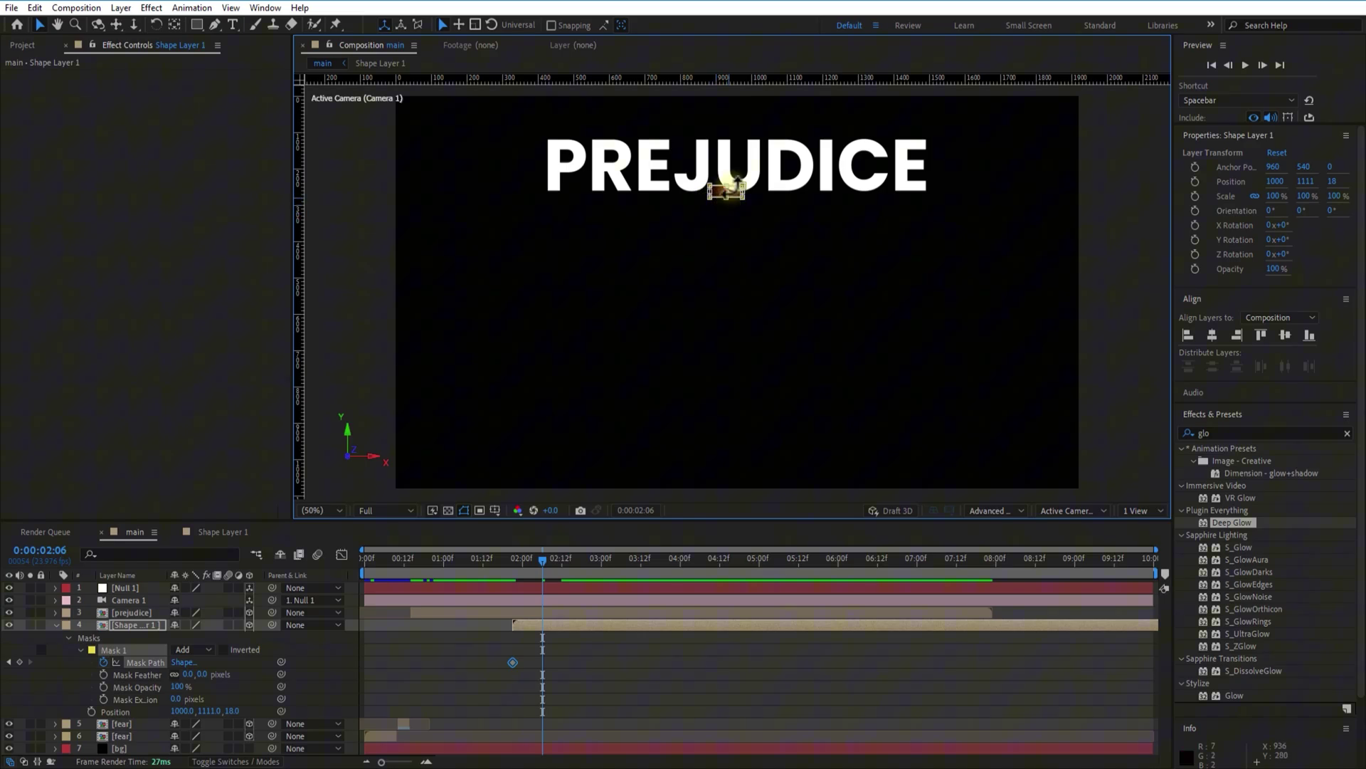
scroll(732, 194, "up", 2)
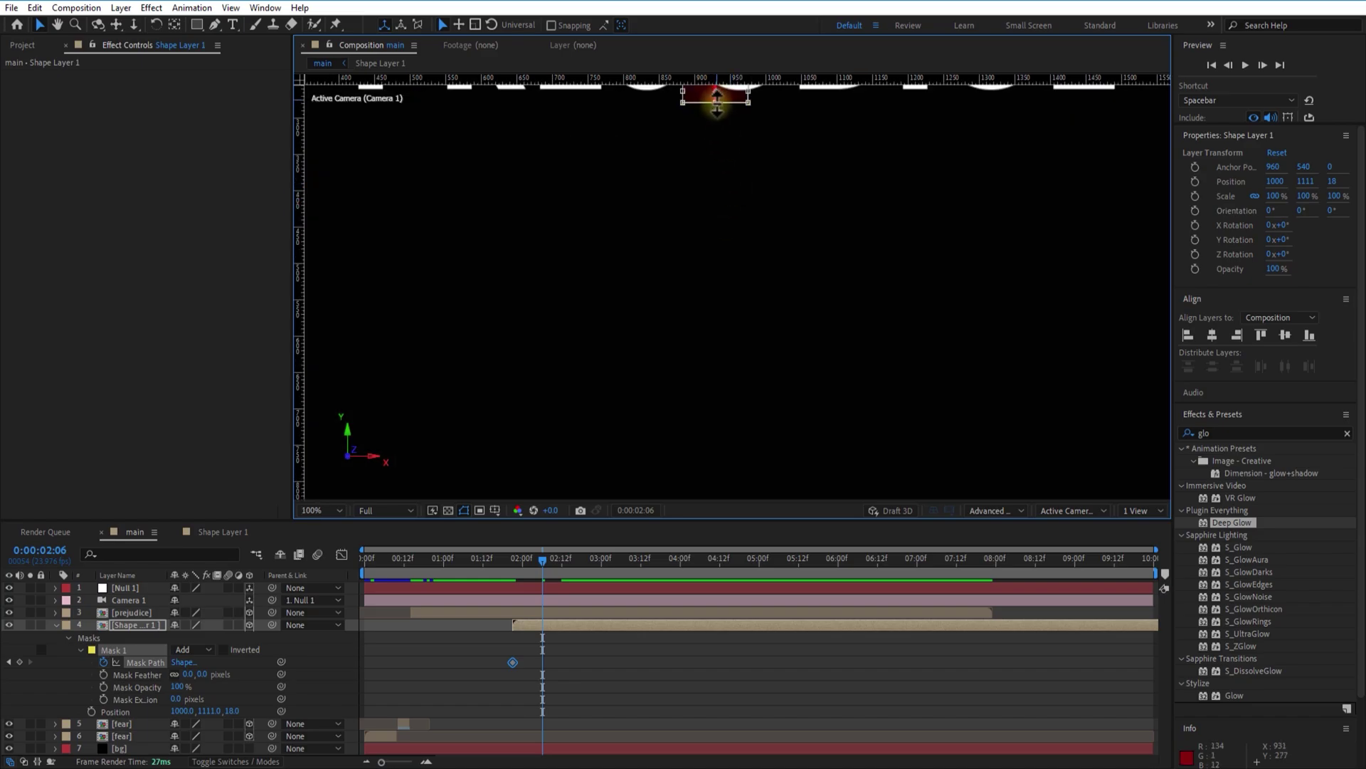
left_click_drag(716, 101, 736, 411)
scroll(787, 387, "down", 2)
scroll(789, 389, "down", 2)
scroll(787, 390, "up", 2)
left_click_drag(726, 352, 728, 455)
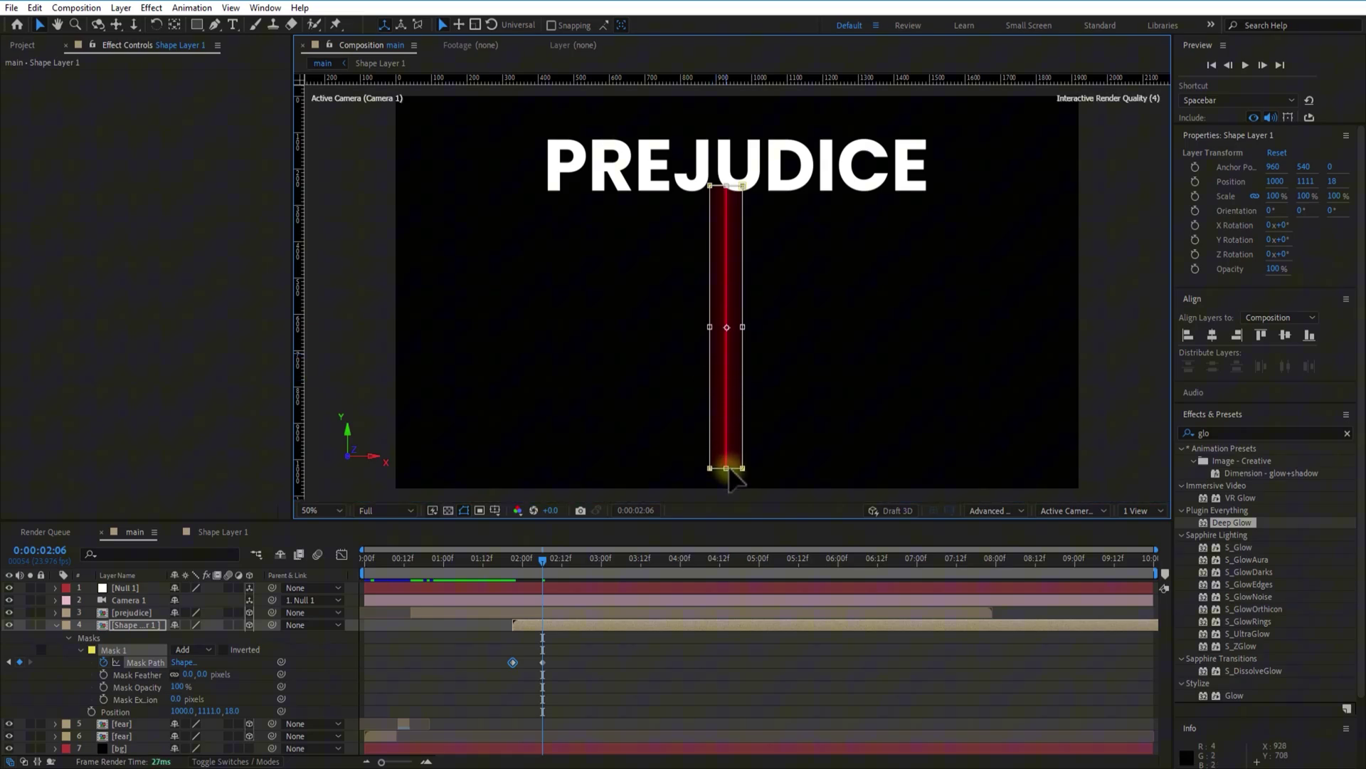
Move the second Mask Path keyframe to 0:00:02:09 and readjust the mask's lower edge at that frame
left_click(535, 561)
left_click_drag(534, 569, 551, 573)
left_click_drag(543, 662, 552, 662)
double_click(726, 363)
left_click_drag(726, 363, 728, 463)
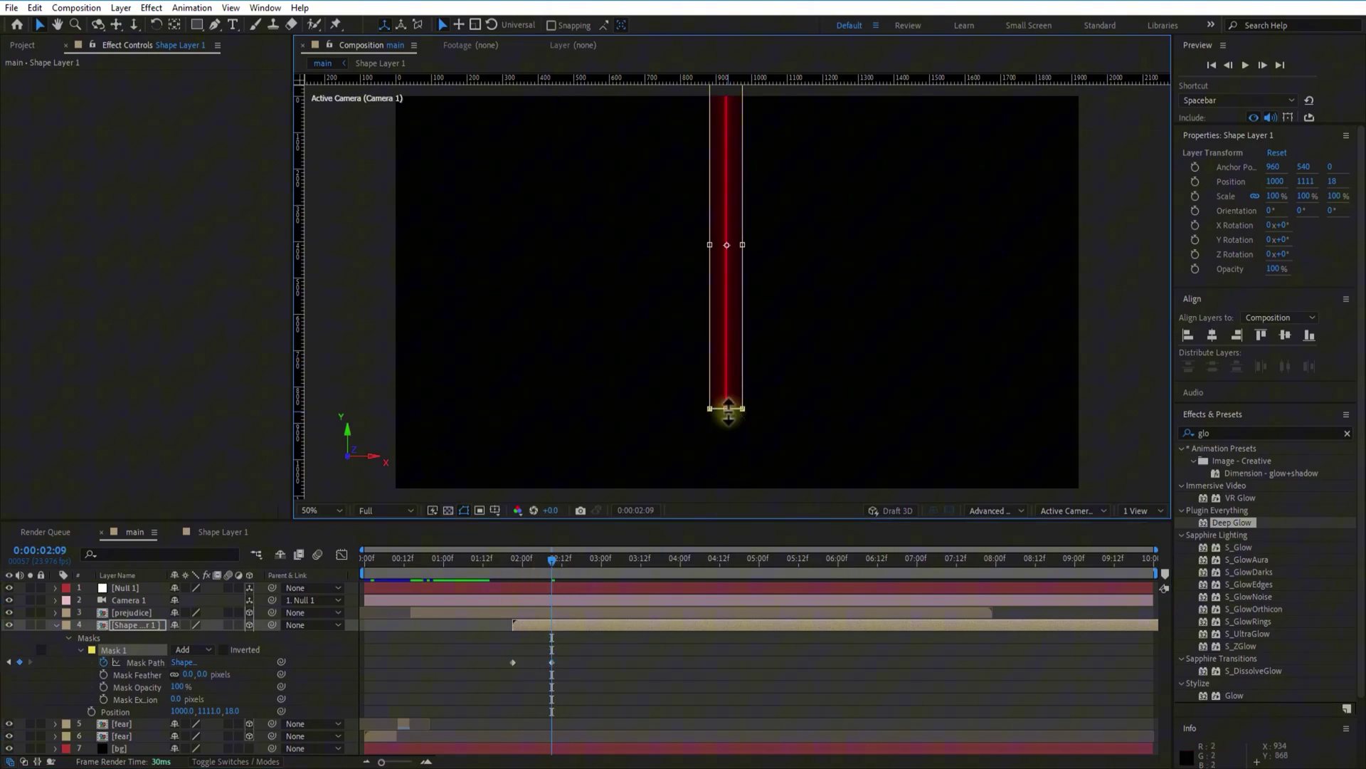
left_click_drag(726, 403, 727, 334)
left_click(590, 665)
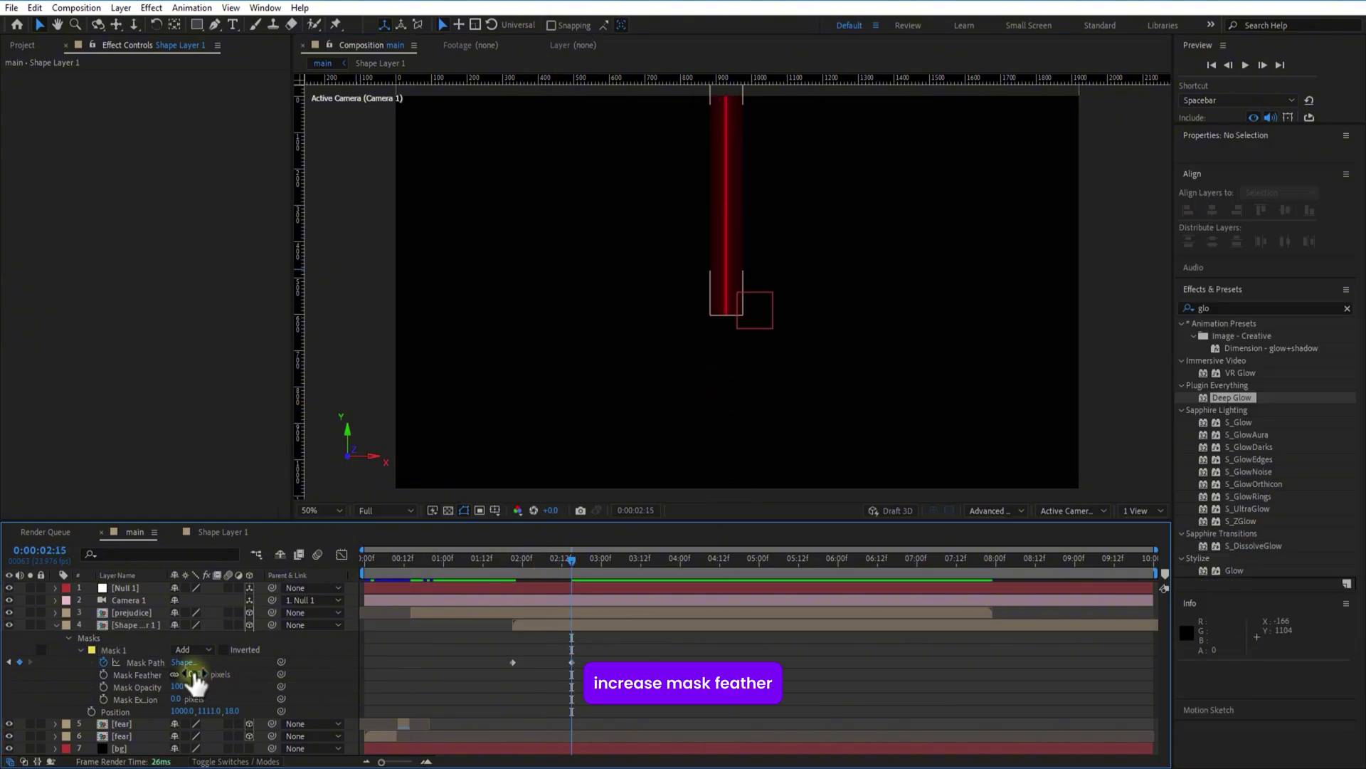
Set the line's mask feather to 110 pixels and preview the animation from the start
left_click_drag(192, 675, 297, 696)
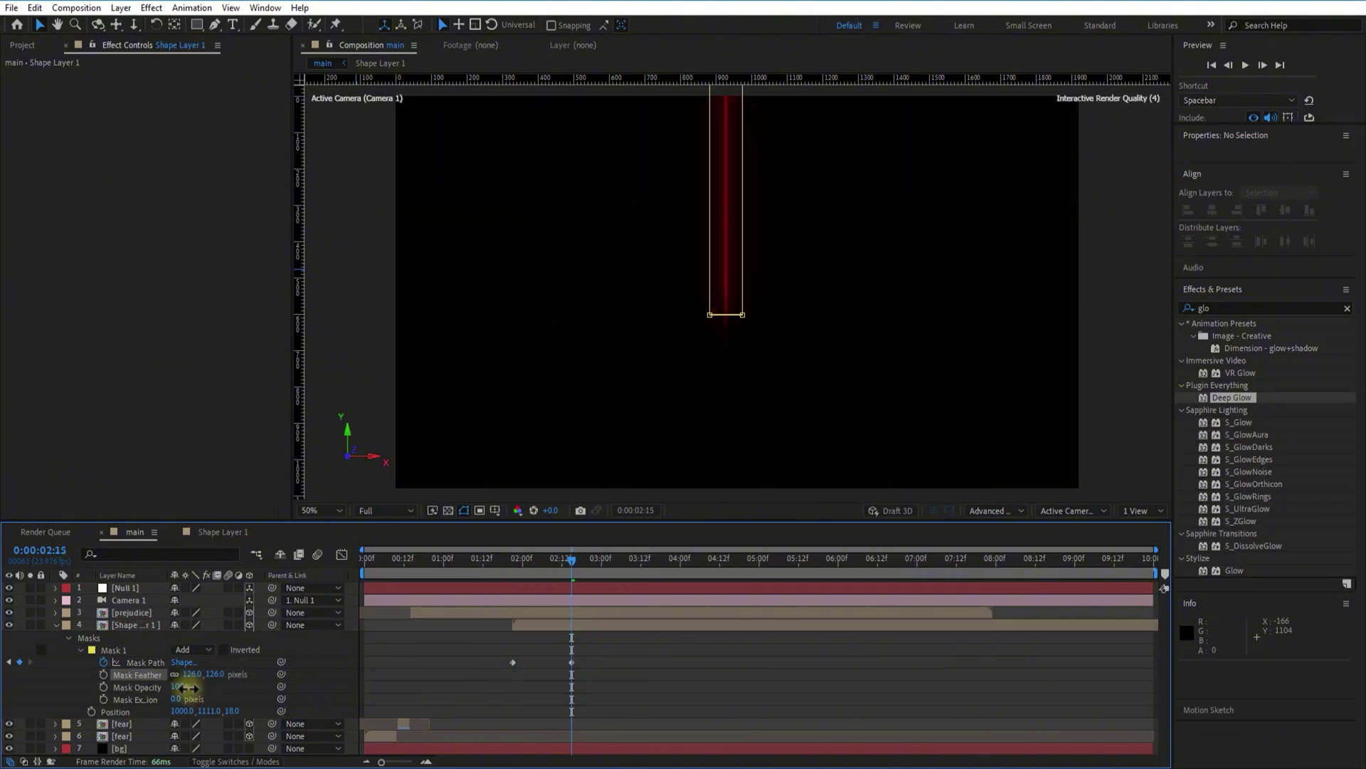
left_click(621, 669)
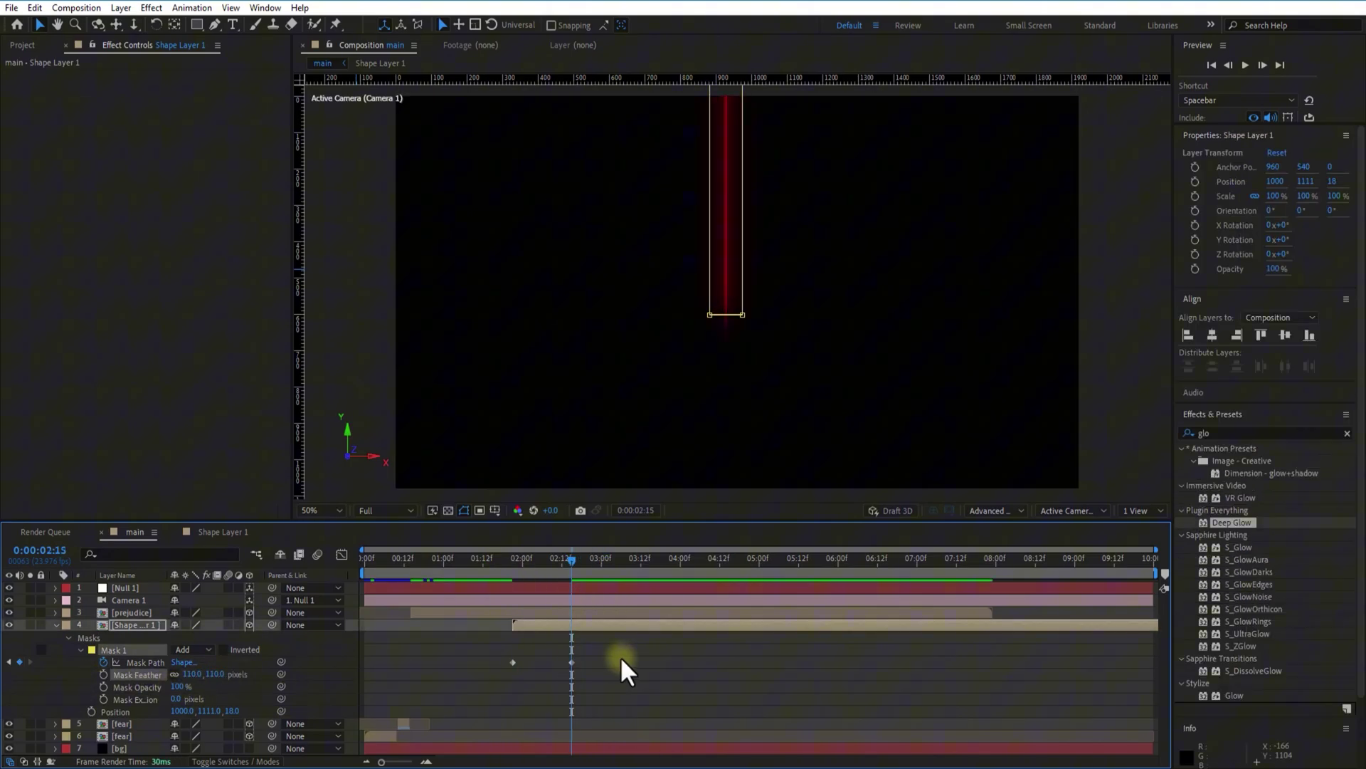
key("Home")
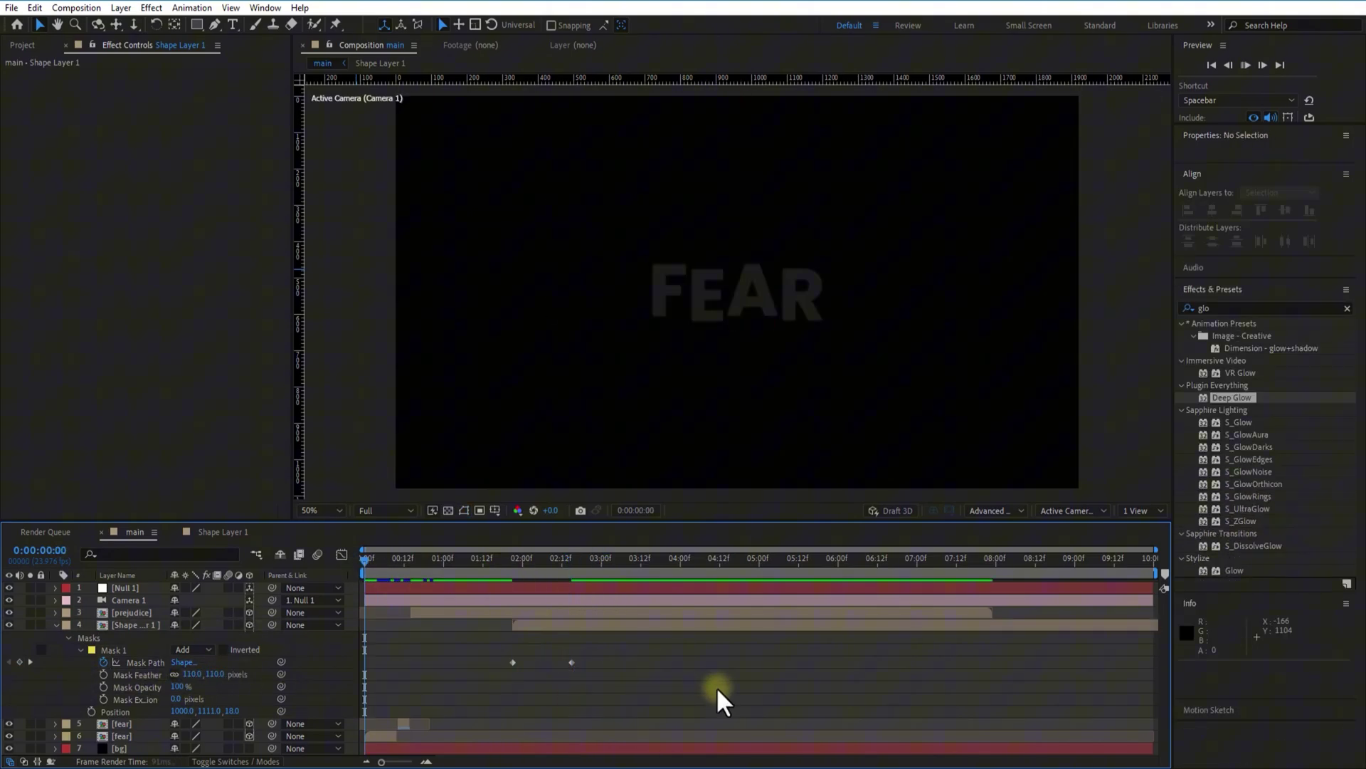
key("space")
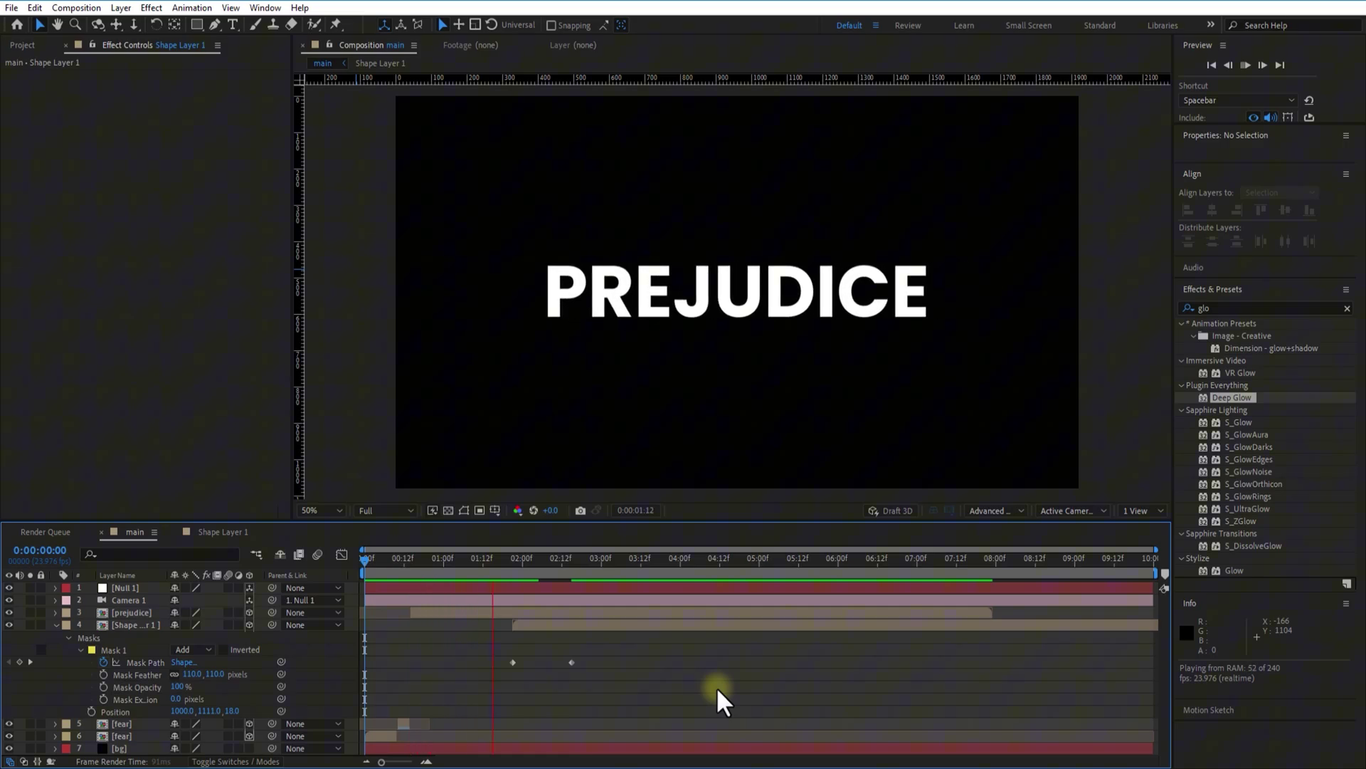
Place rose-40628.png in the main composition below the prejudice layer, starting at 0:00:01:21
key("space")
left_click(593, 560)
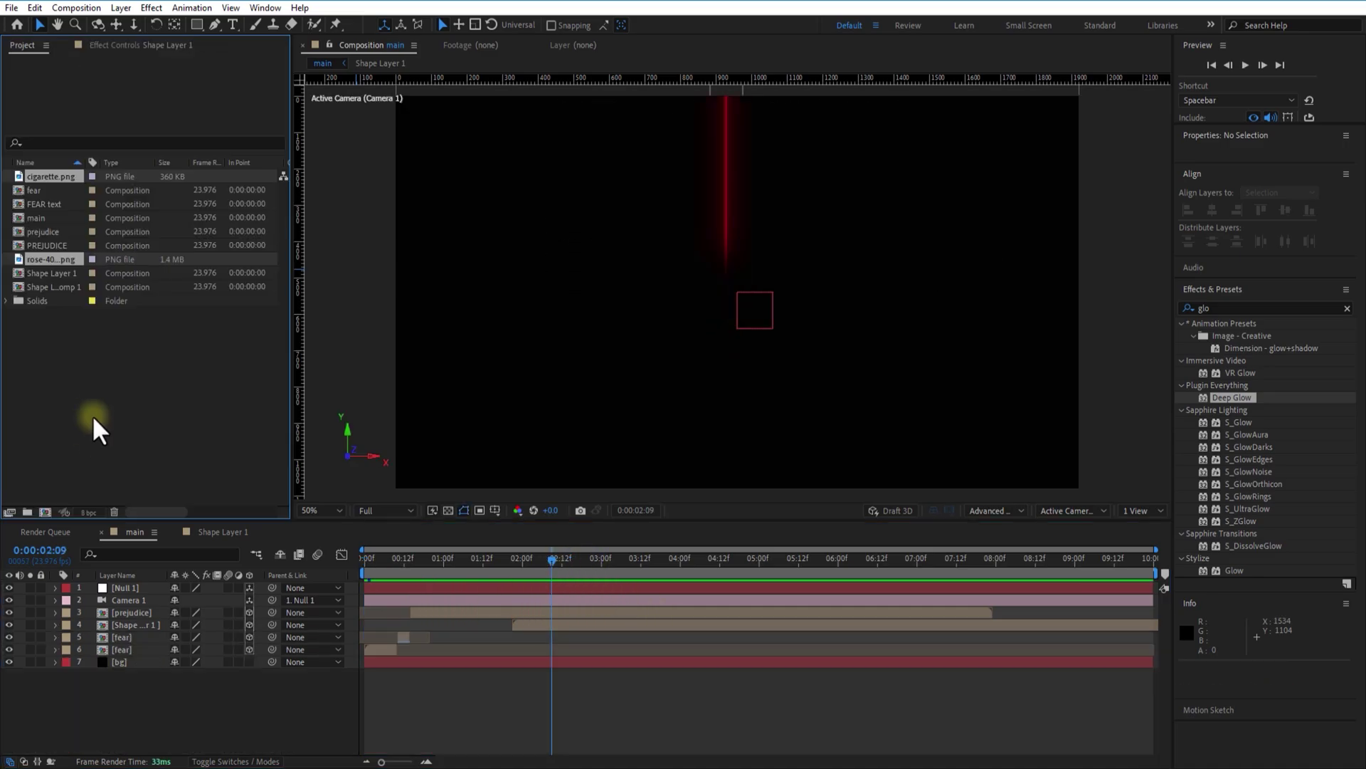
left_click(92, 415)
left_click(42, 260)
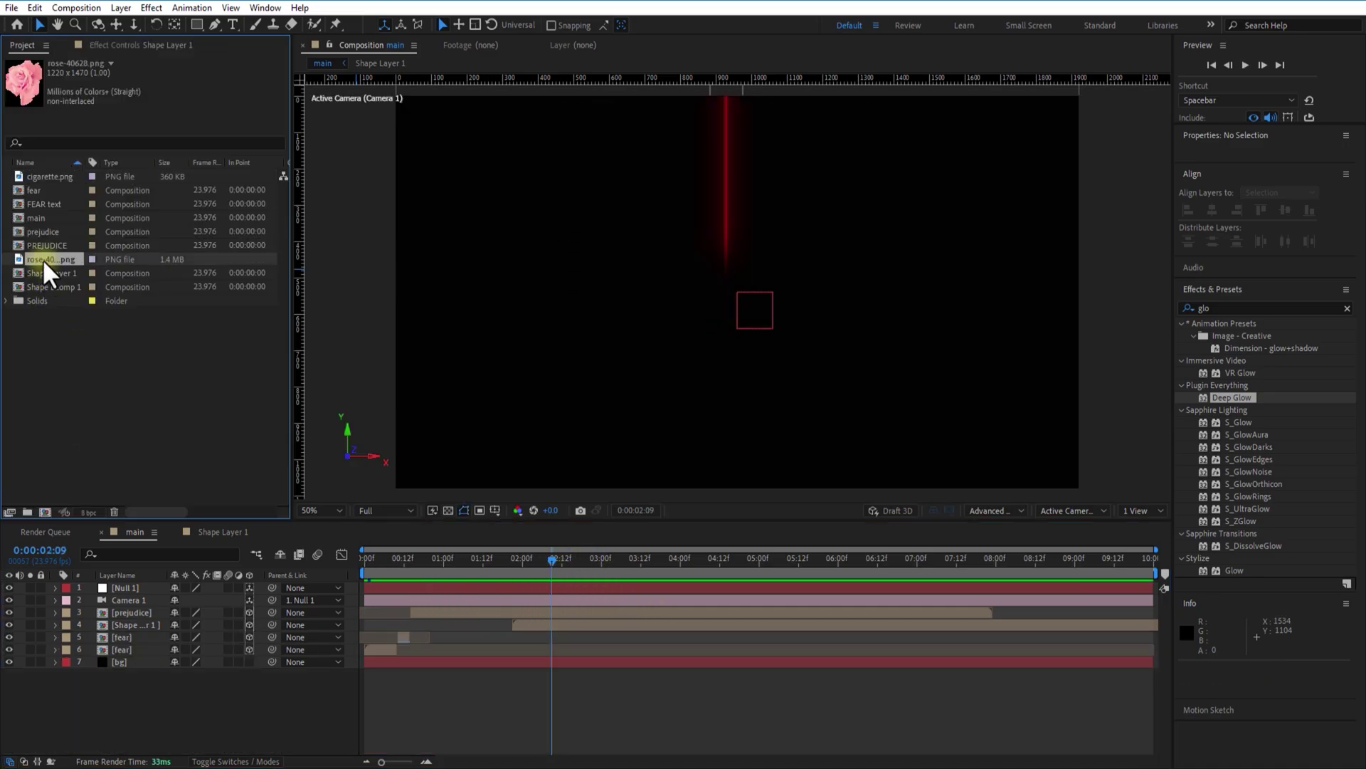
left_click_drag(55, 268, 139, 622)
left_click_drag(139, 622, 139, 622)
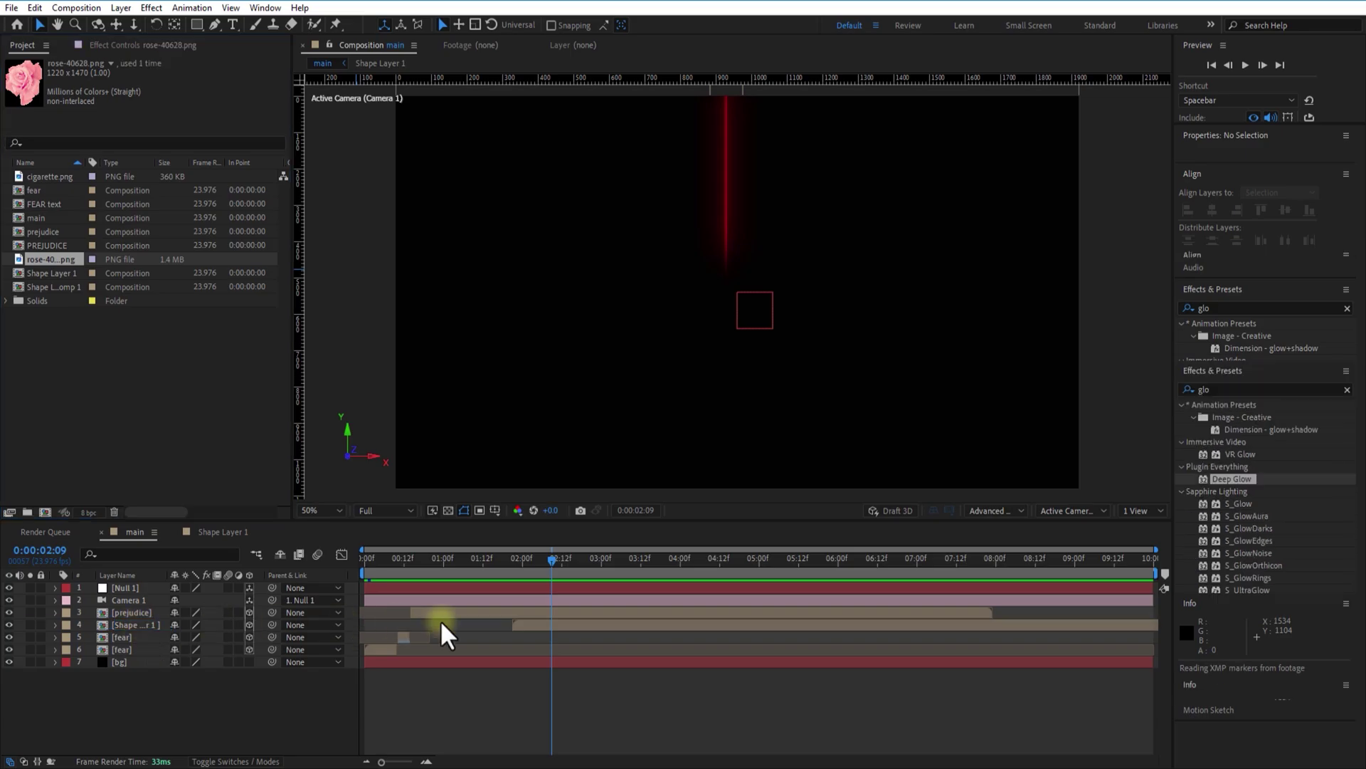
left_click_drag(440, 623, 551, 626)
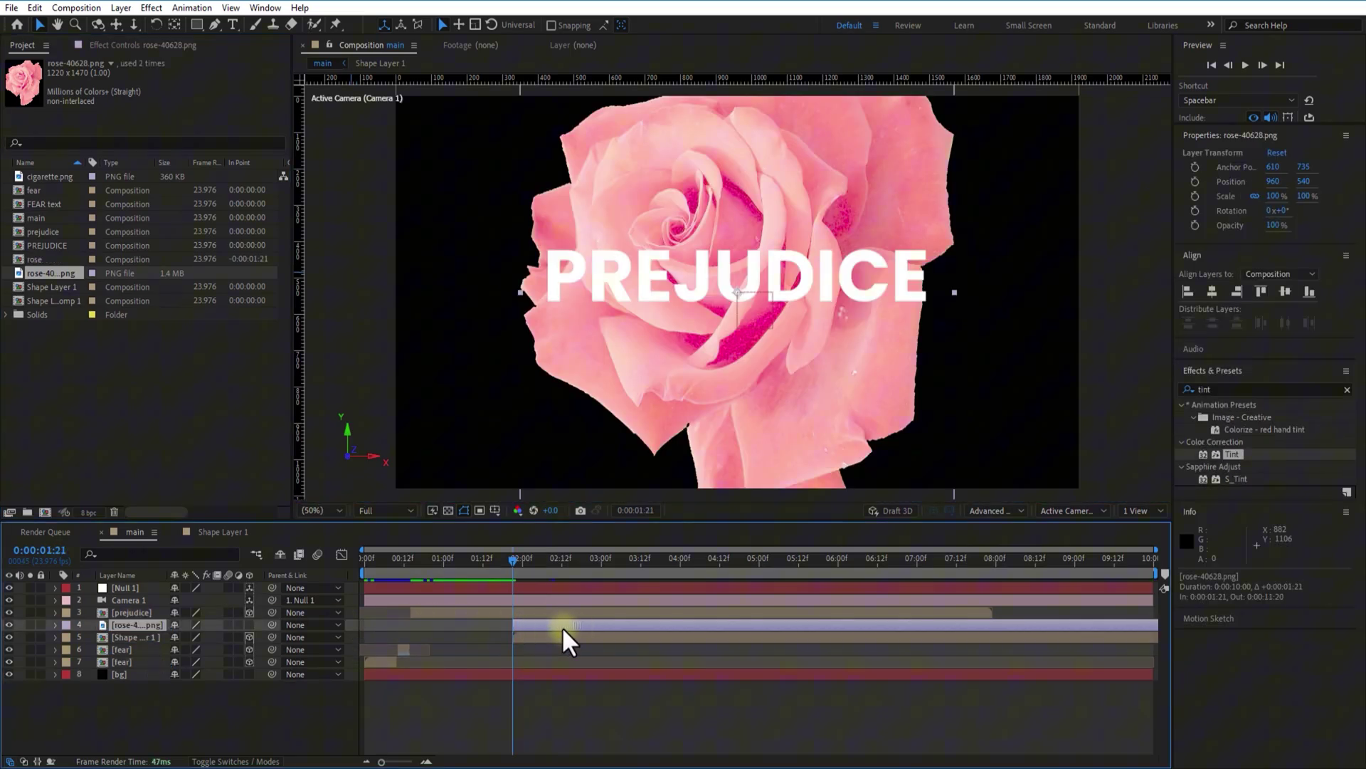
Pre-compose the rose image as rose with all attributes moved, make it a 3D layer and open that composition
right_click(141, 620)
left_click(206, 526)
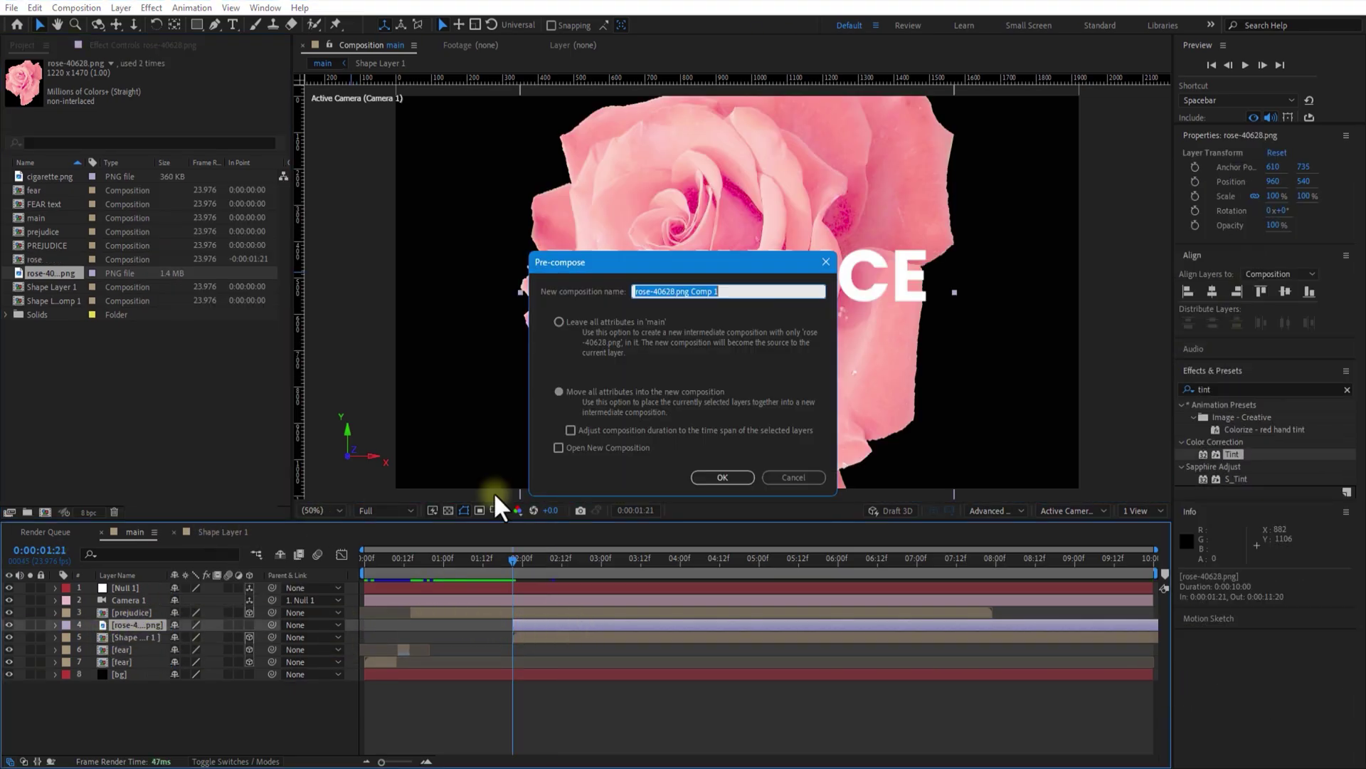
type("rose")
left_click(707, 477)
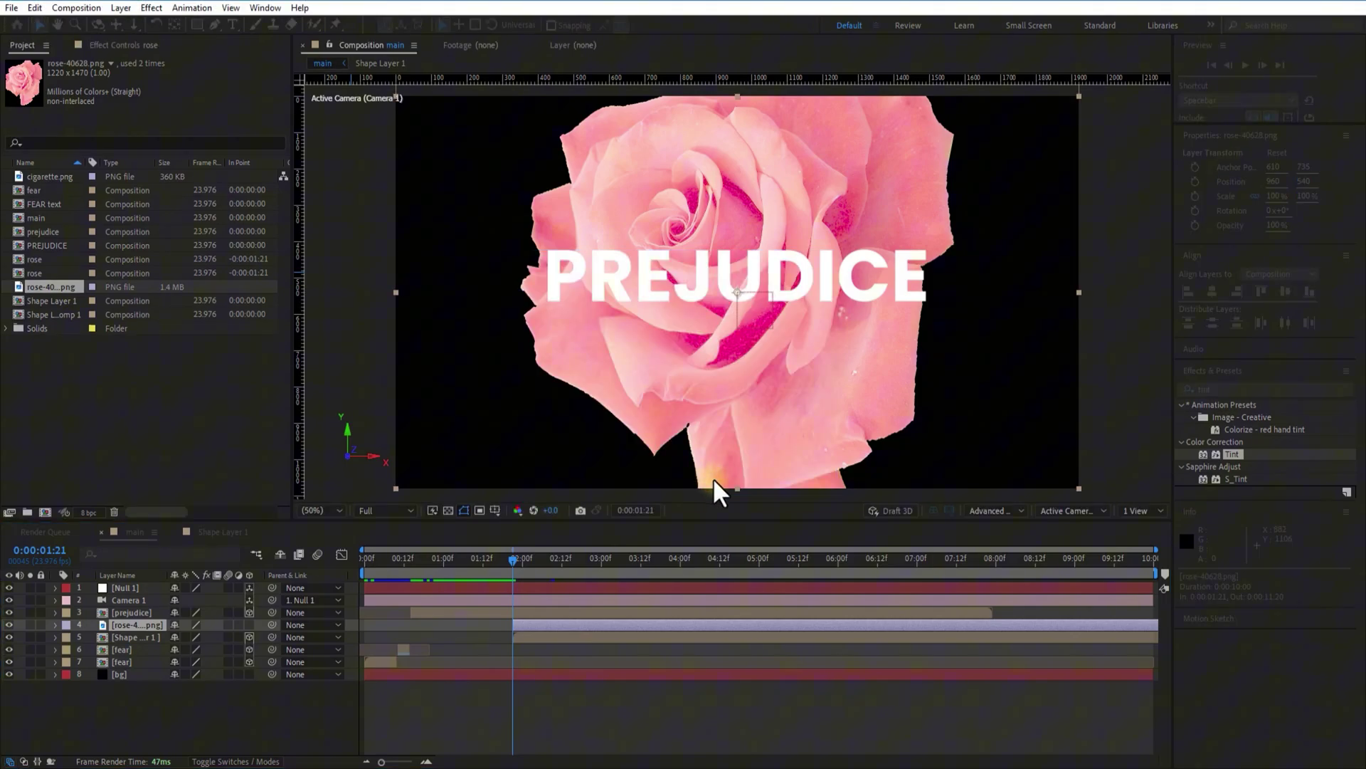
left_click(250, 624)
double_click(124, 625)
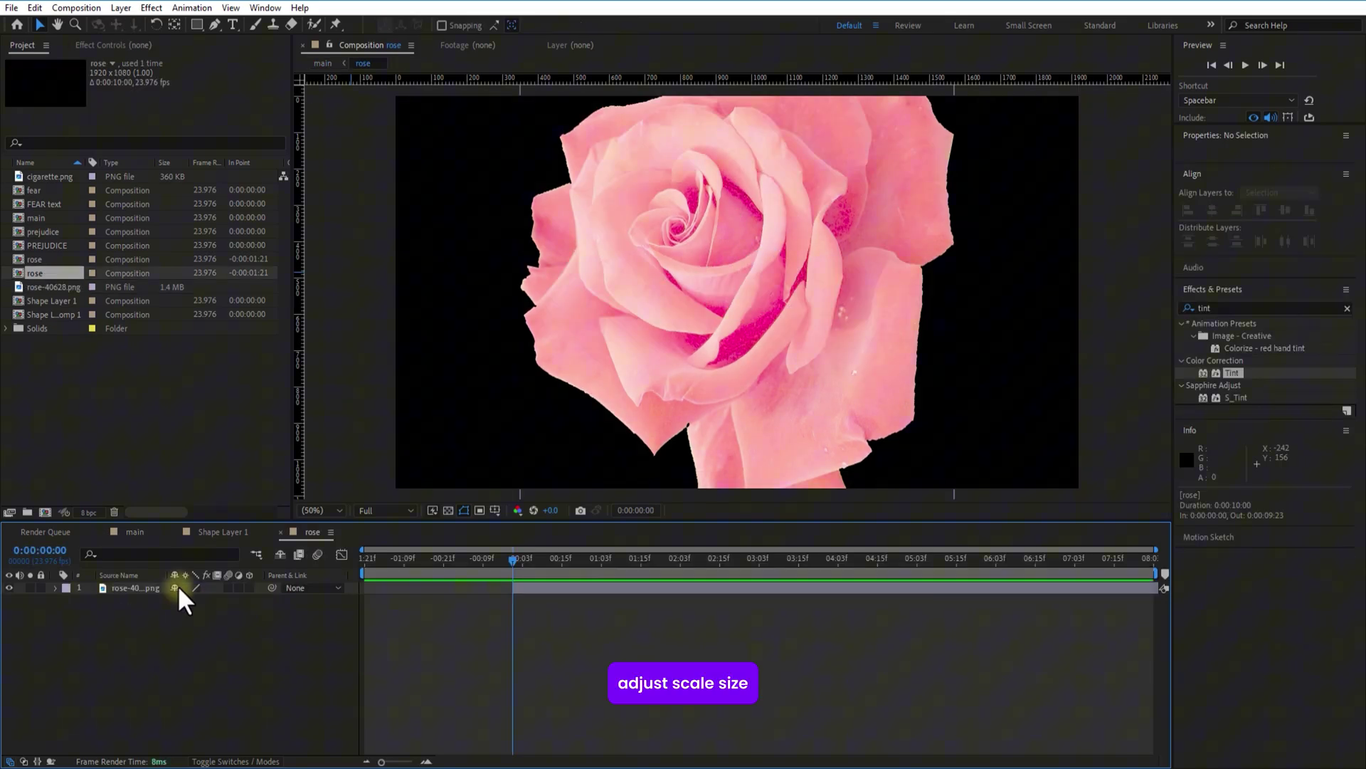
Scale the rose image down to 28% and flip it horizontally
left_click(146, 590)
key("s")
left_click_drag(188, 599, 156, 617)
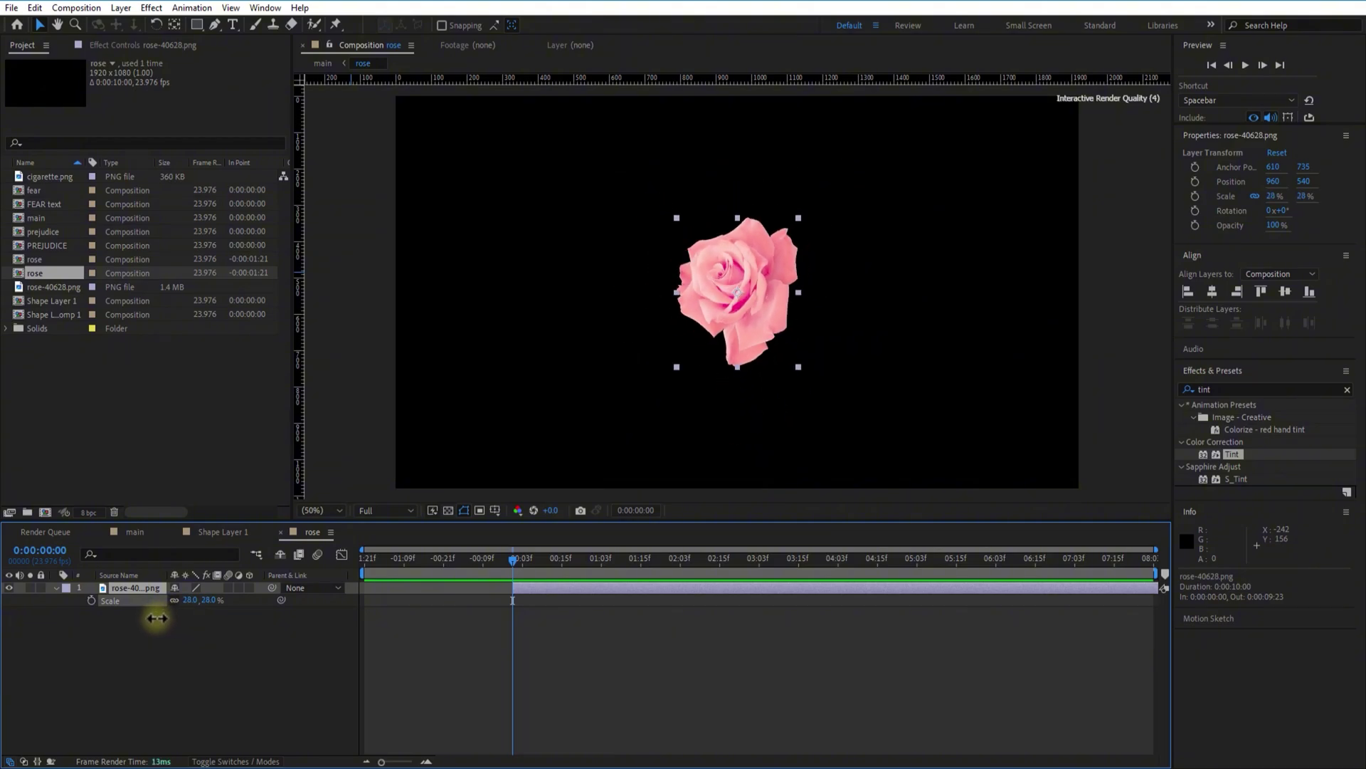
right_click(134, 586)
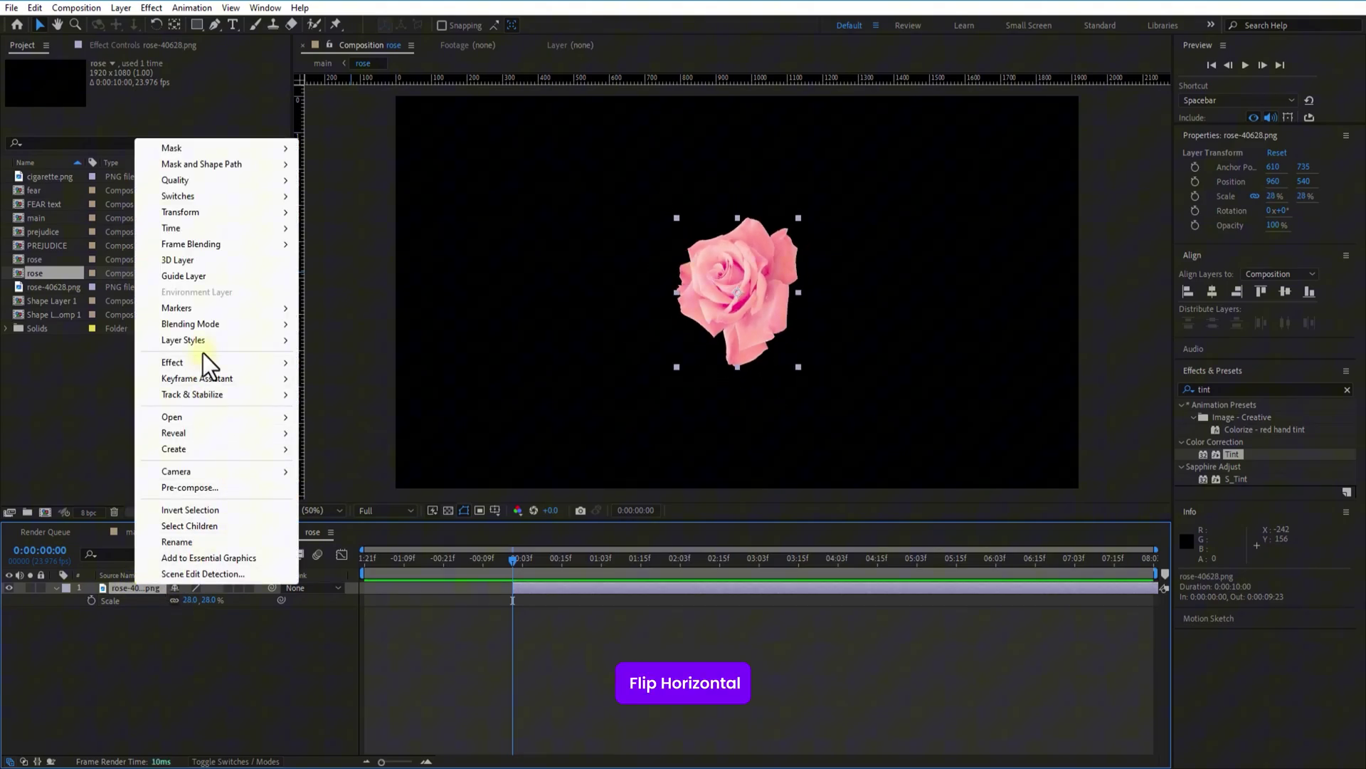
mouse_move(202, 211)
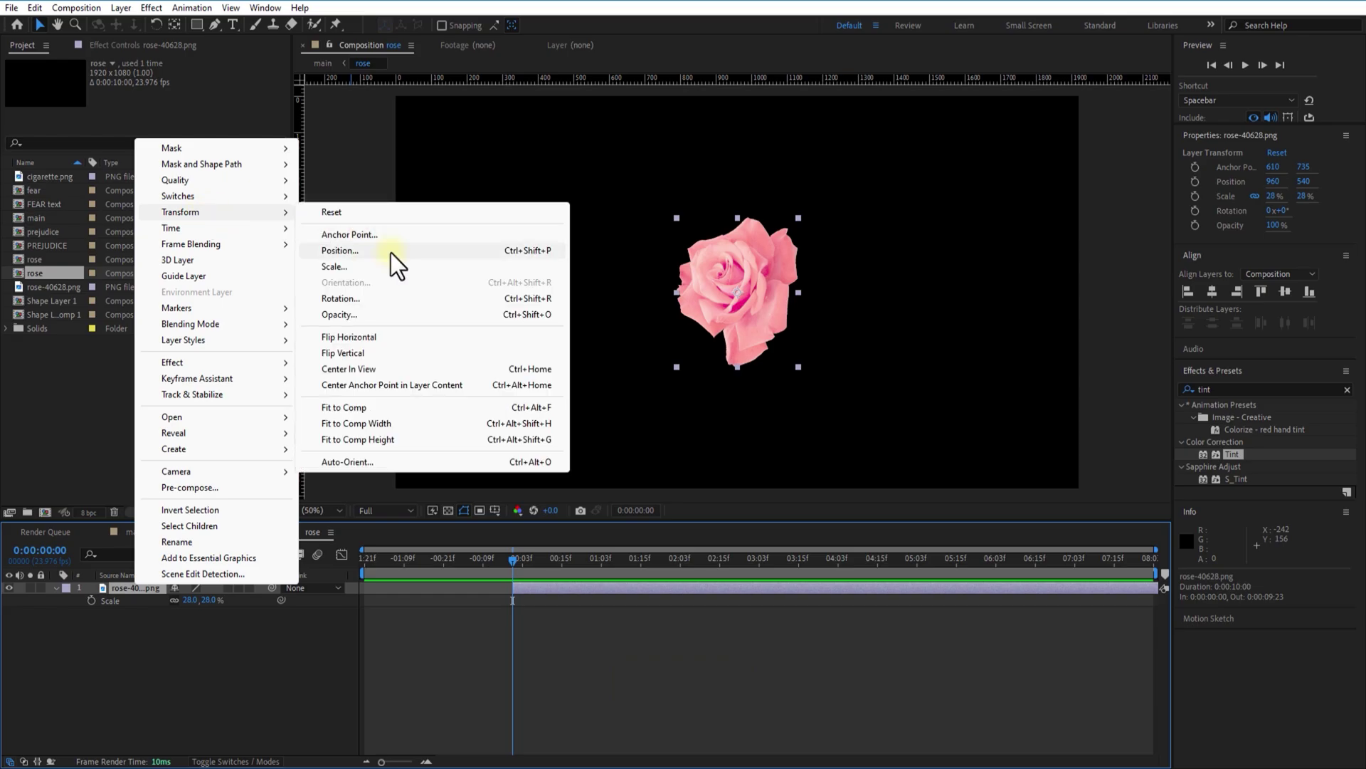
left_click(391, 336)
left_click(195, 640)
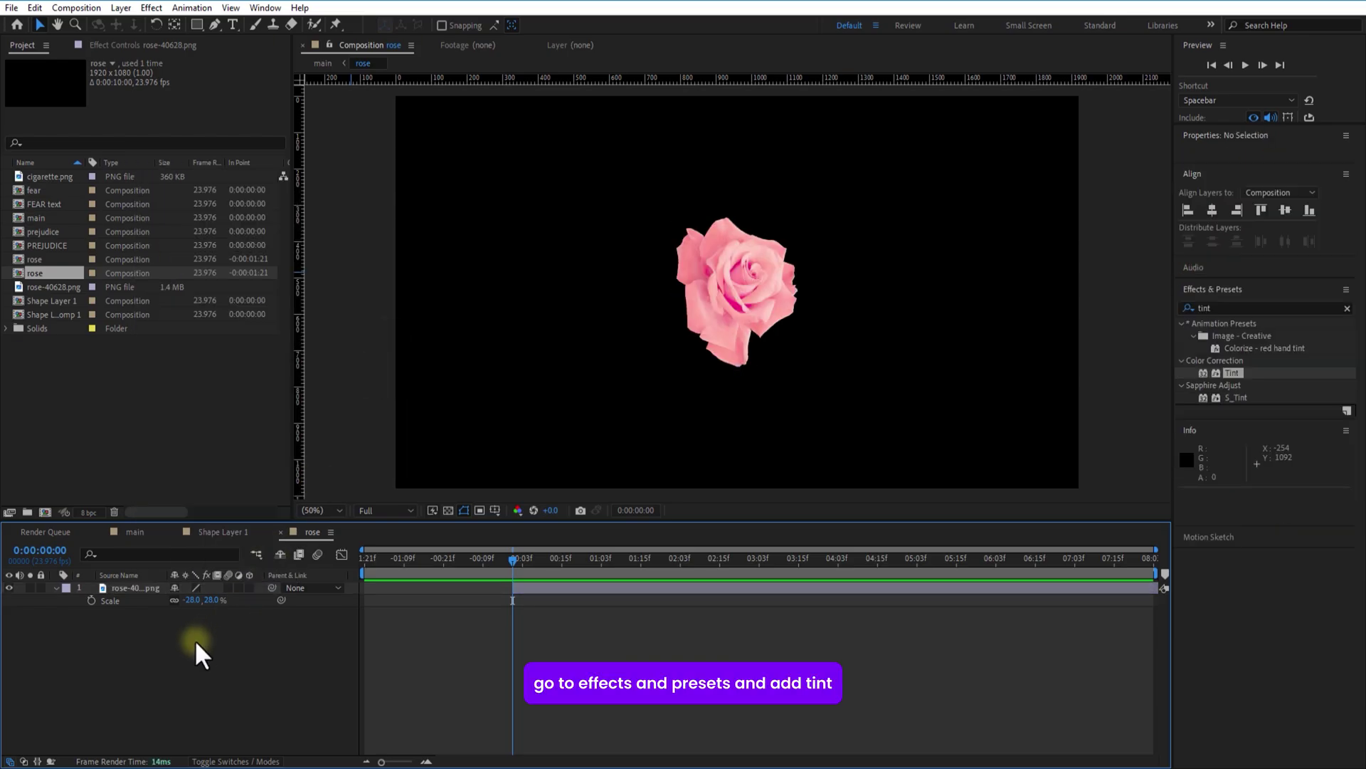
Apply the Tint effect to the rose image and map white to a dark red
left_click(55, 586)
left_click_drag(1233, 374, 125, 591)
left_click(168, 103)
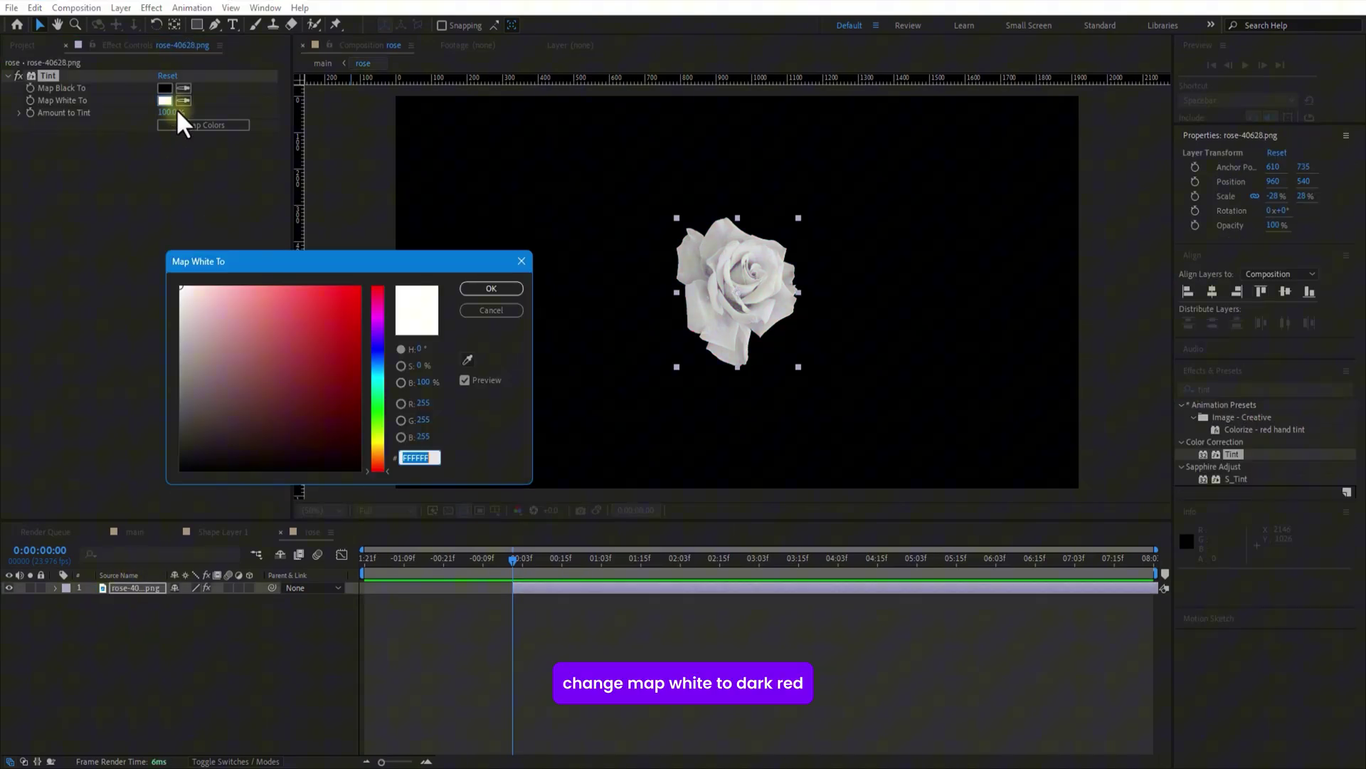
mouse_move(345, 303)
left_mouse_down()
mouse_move(341, 364)
mouse_move(328, 316)
mouse_move(348, 317)
left_mouse_up()
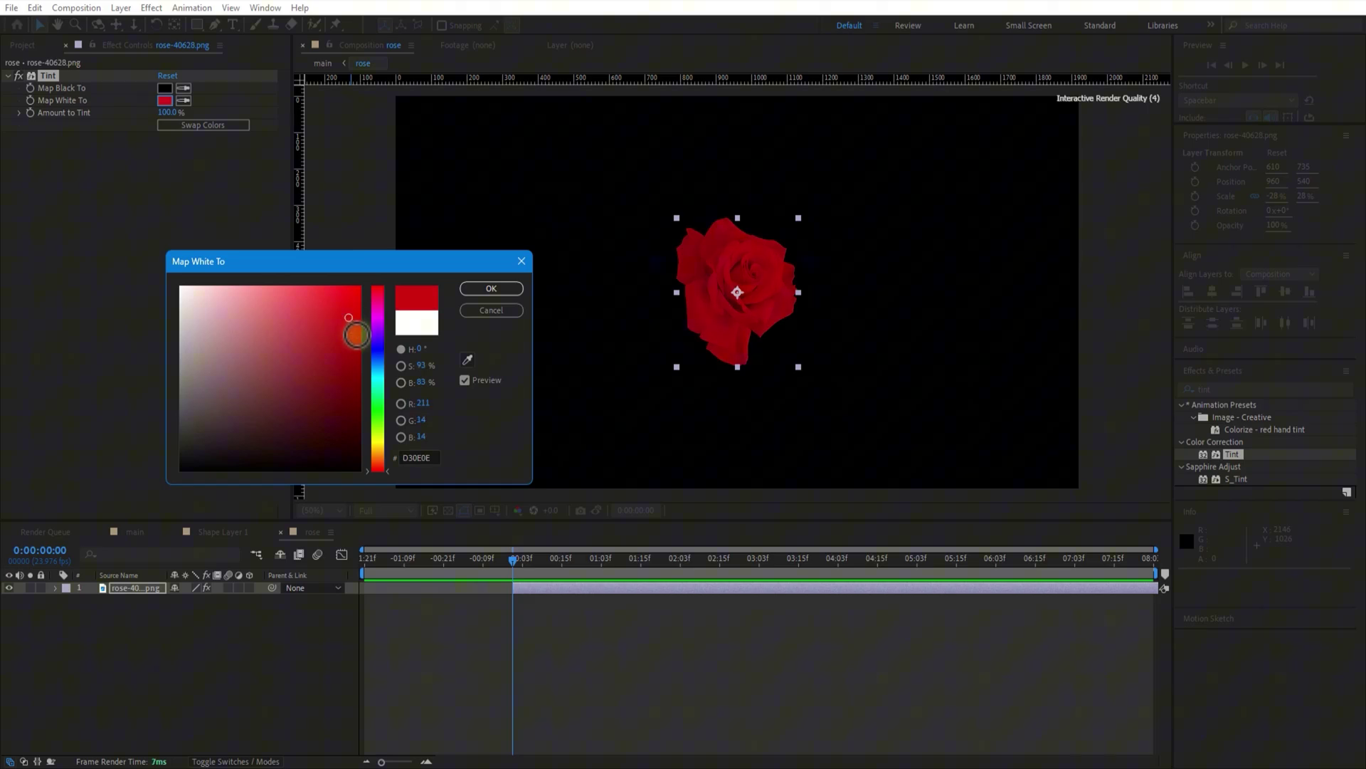
left_click(347, 343)
left_click(498, 289)
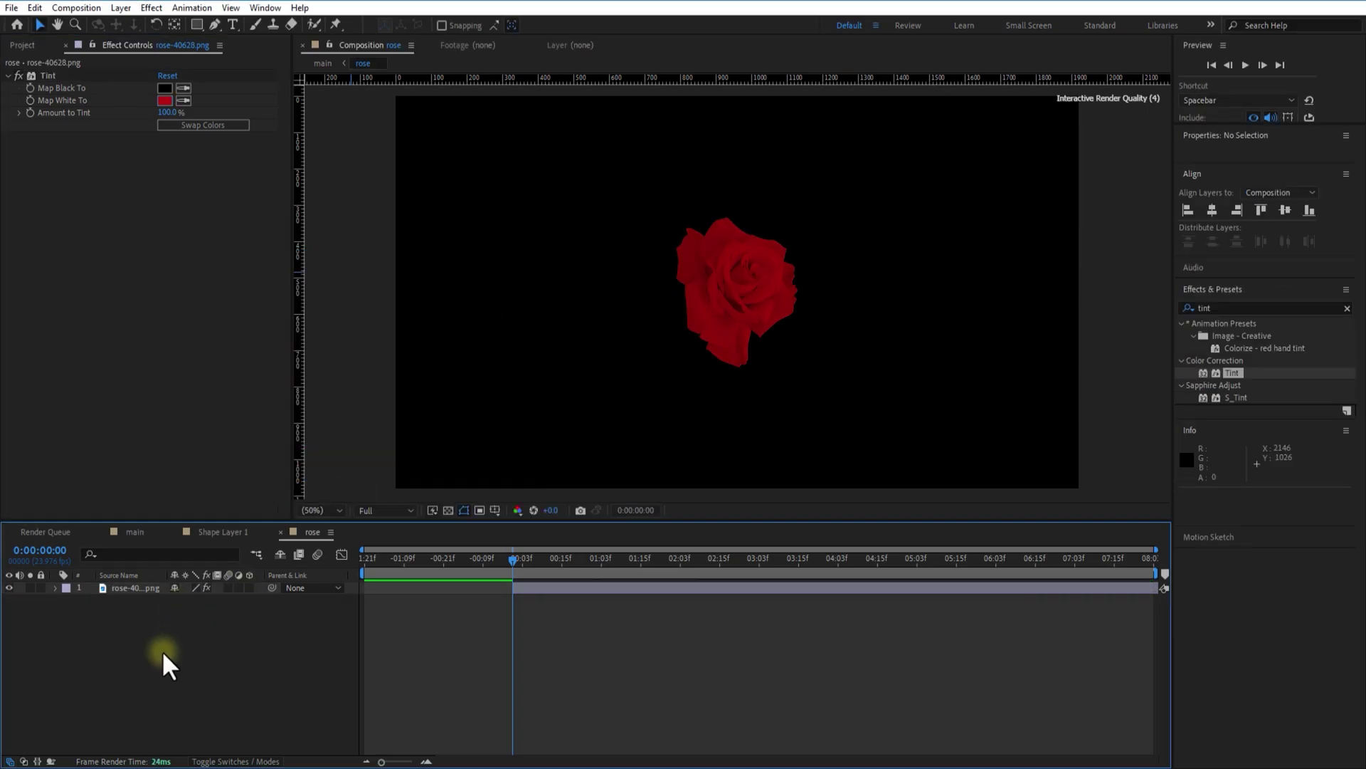
Add cigarette.png above the rose image, scale it to 19% and flip it horizontally
left_click(23, 46)
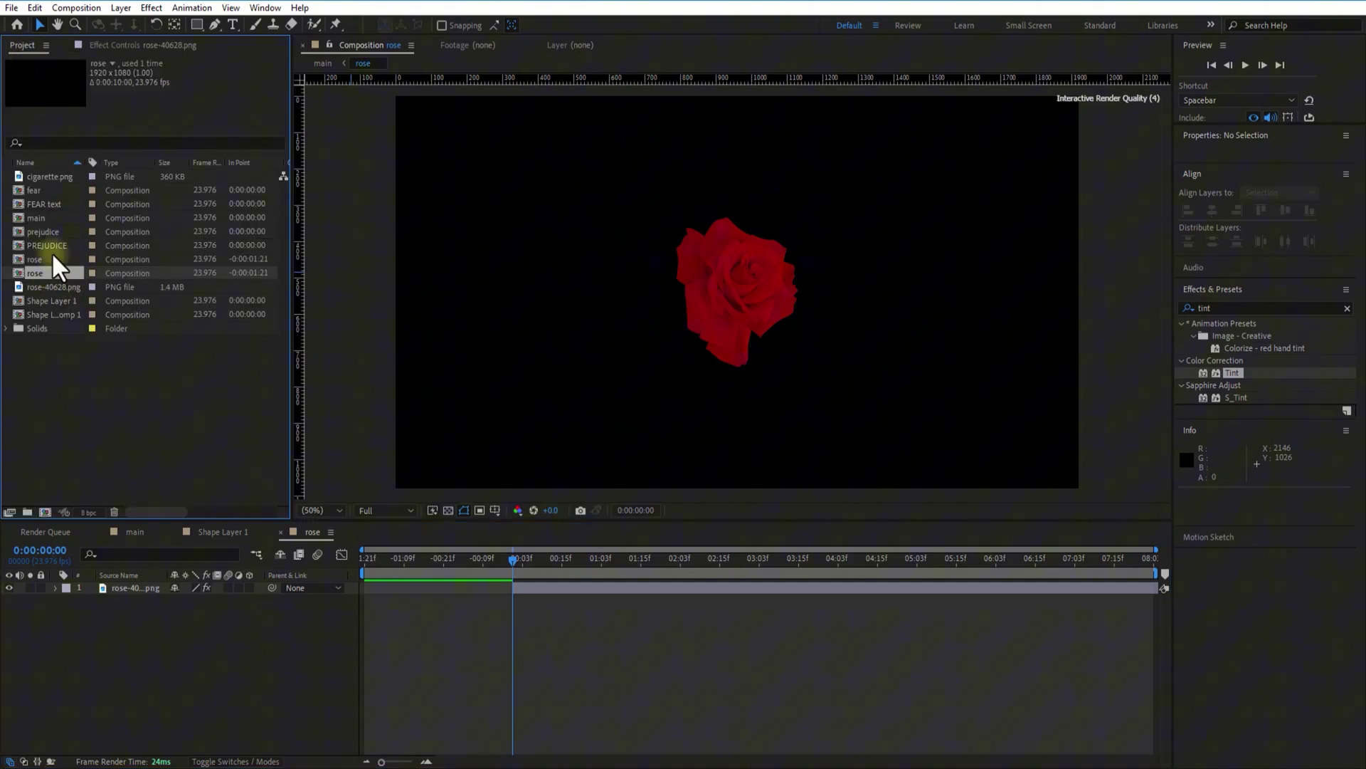
left_click_drag(41, 177, 119, 602)
key("s")
right_click(118, 589)
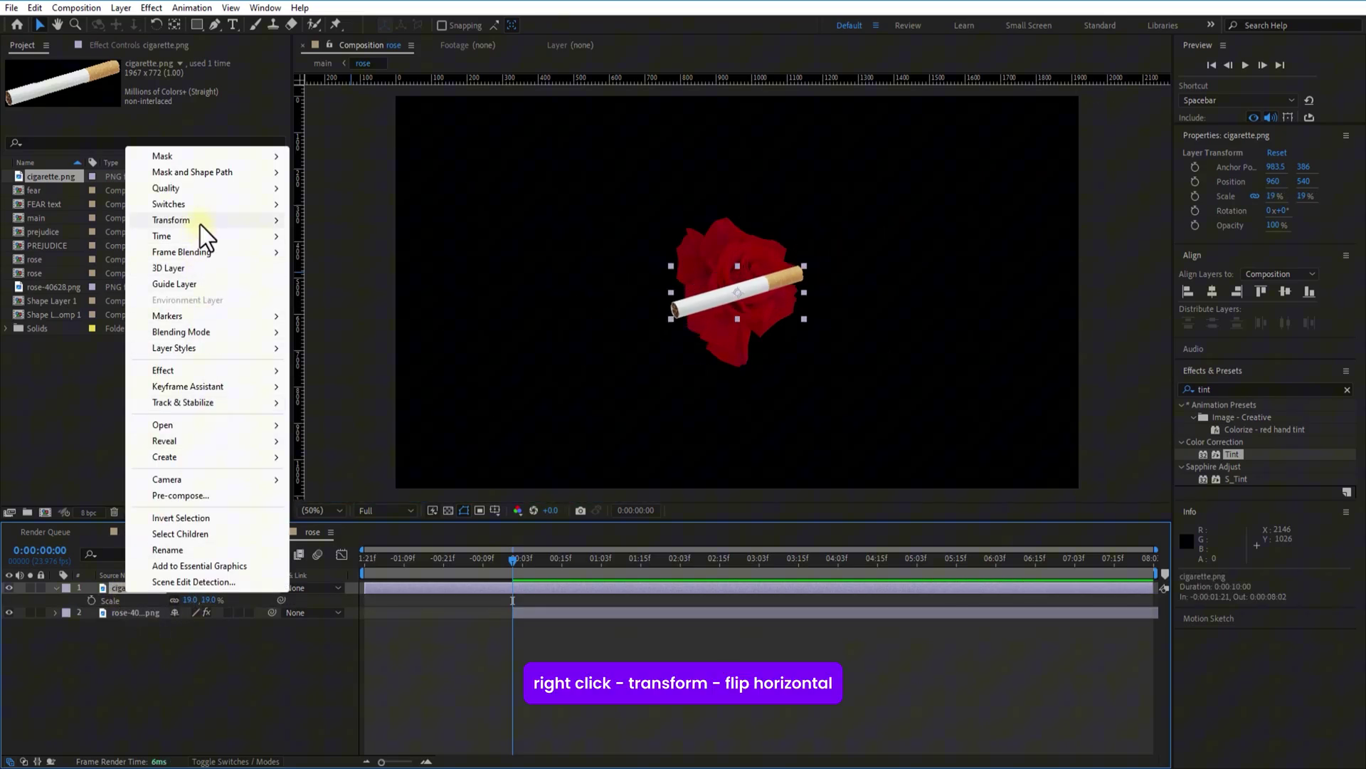
mouse_move(199, 225)
left_click(357, 351)
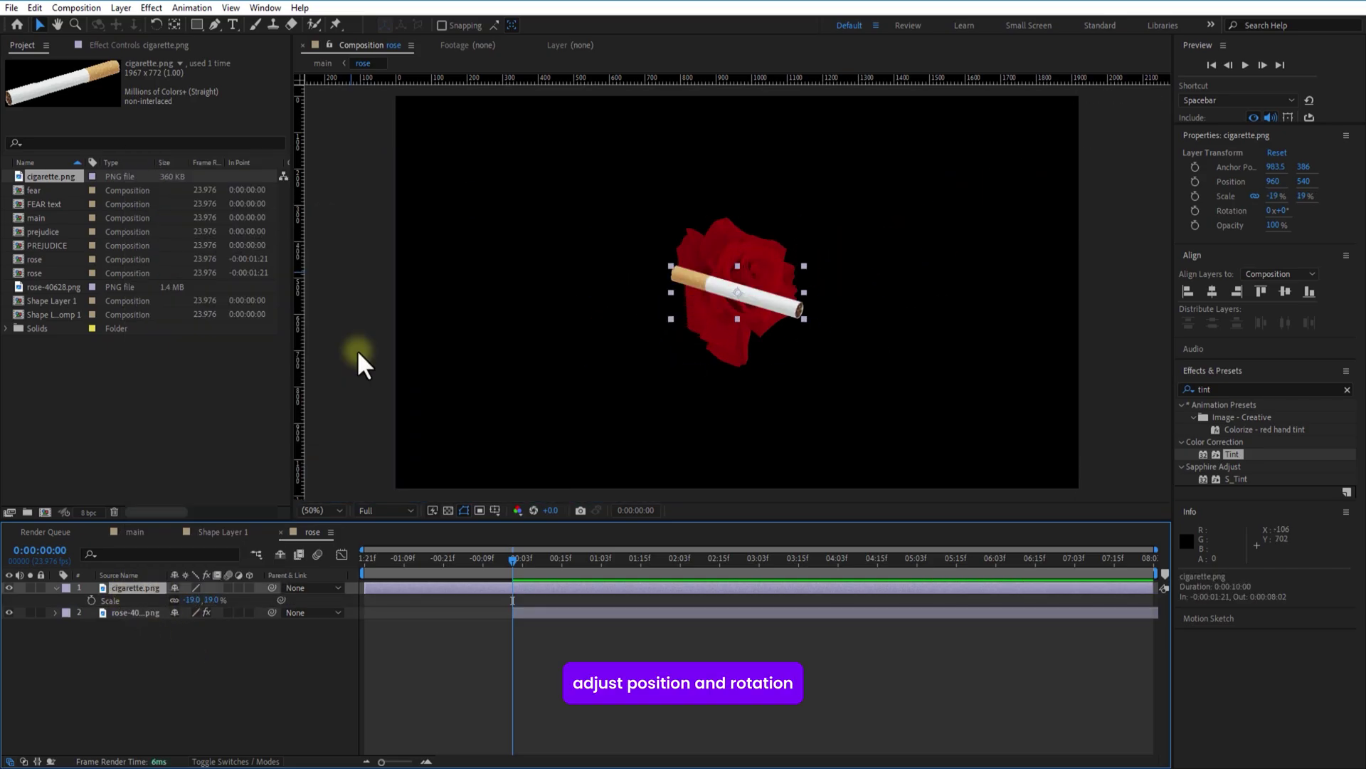
Rotate the cigarette to -36° and position it at 1172, 416 so its filter end meets the rose's centre
key("p")
left_click_drag(202, 600, 309, 610)
left_click_drag(206, 600, 277, 590)
mouse_move(182, 600)
left_mouse_down()
mouse_move(194, 599)
mouse_move(148, 602)
mouse_move(114, 630)
mouse_move(187, 600)
left_mouse_up()
key("r")
key("p")
scroll(766, 232, "up", 4)
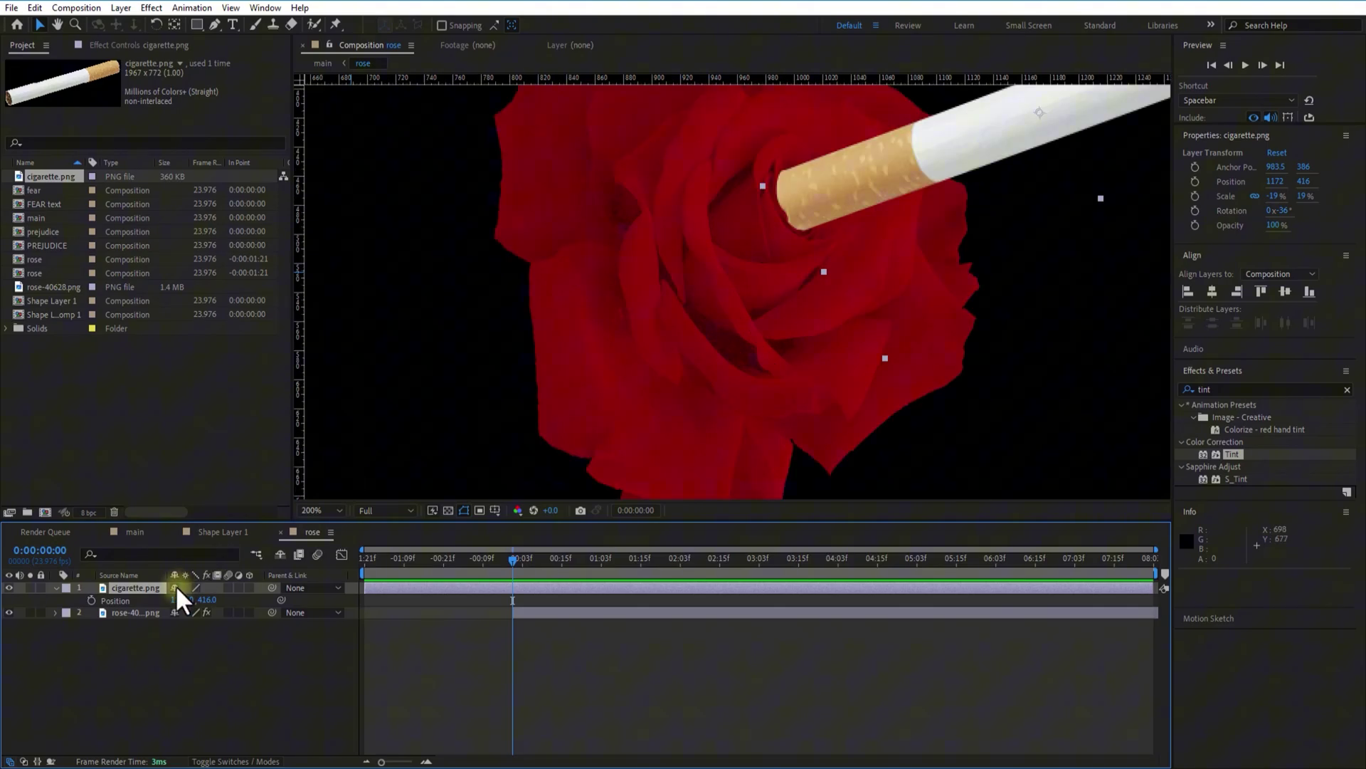
Lower the cigarette's opacity to about 58%, shift it further into the rose's centre and activate the Pen tool
key("t")
left_click_drag(175, 600, 155, 605)
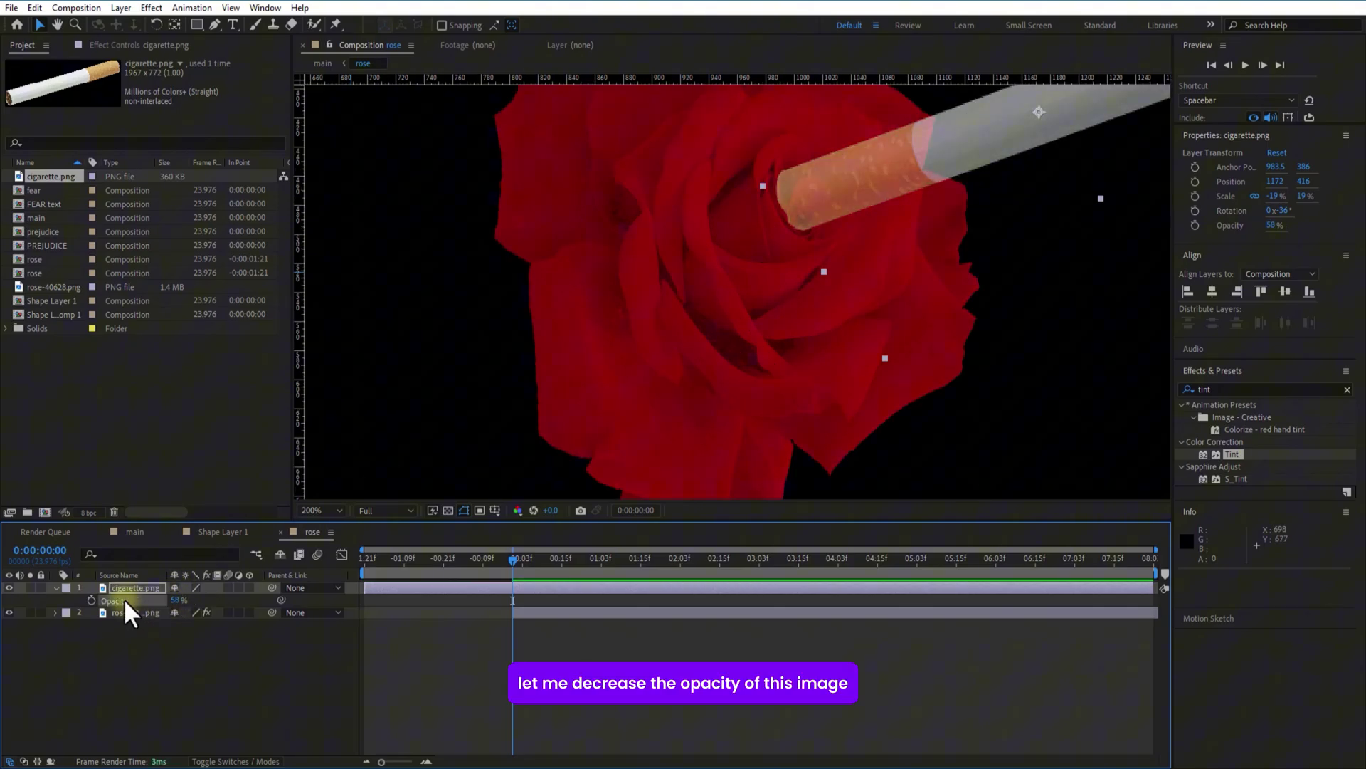
left_click_drag(1010, 127, 923, 158)
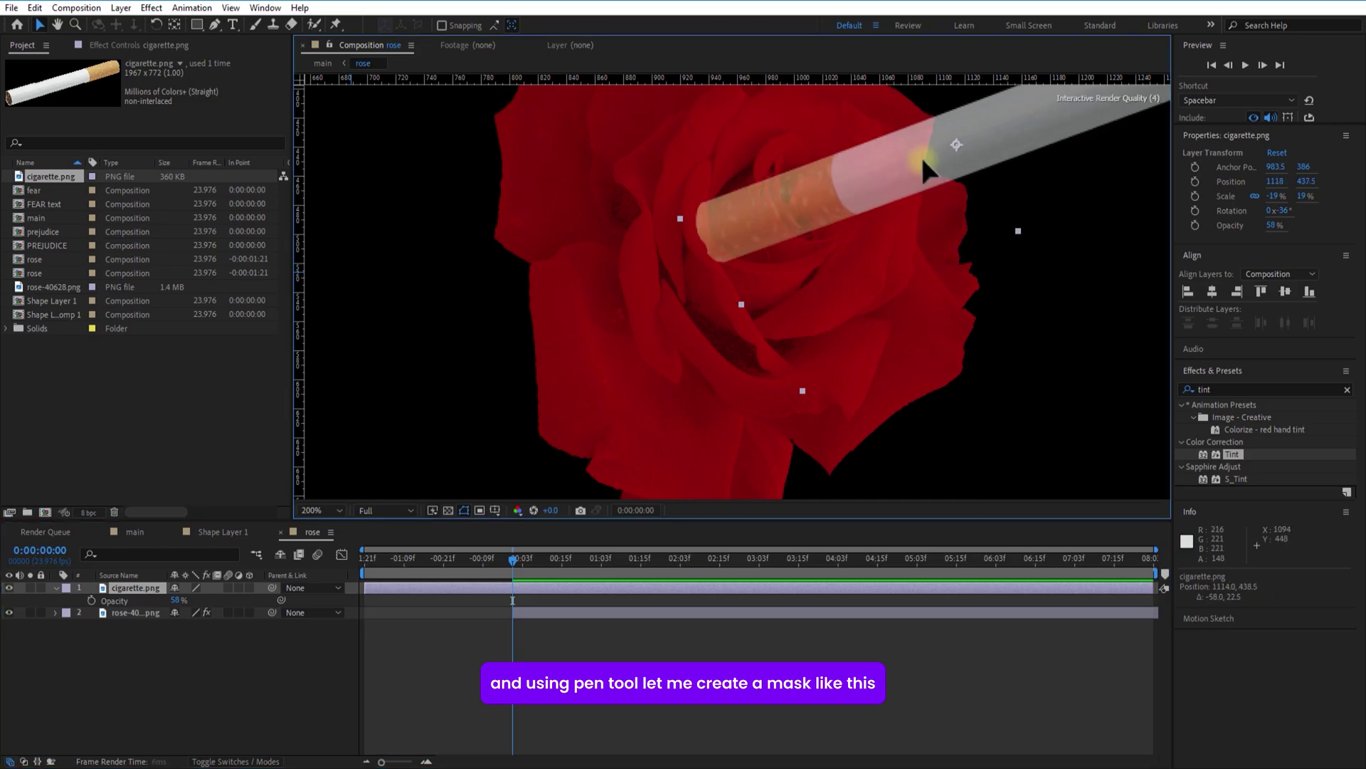
left_click(214, 25)
left_click(721, 265)
left_click(721, 265)
left_click(142, 587)
left_click(703, 256)
key("ctrl+z")
key("ctrl+z")
Draw a closed Pen mask around the cigarette's filter and invert it to hide that end
left_click(718, 260)
left_click(701, 254)
left_click(693, 231)
left_click(694, 202)
left_click(760, 179)
left_click(782, 172)
left_click(799, 164)
left_click(817, 157)
left_click(827, 182)
left_click(850, 213)
left_click(720, 261)
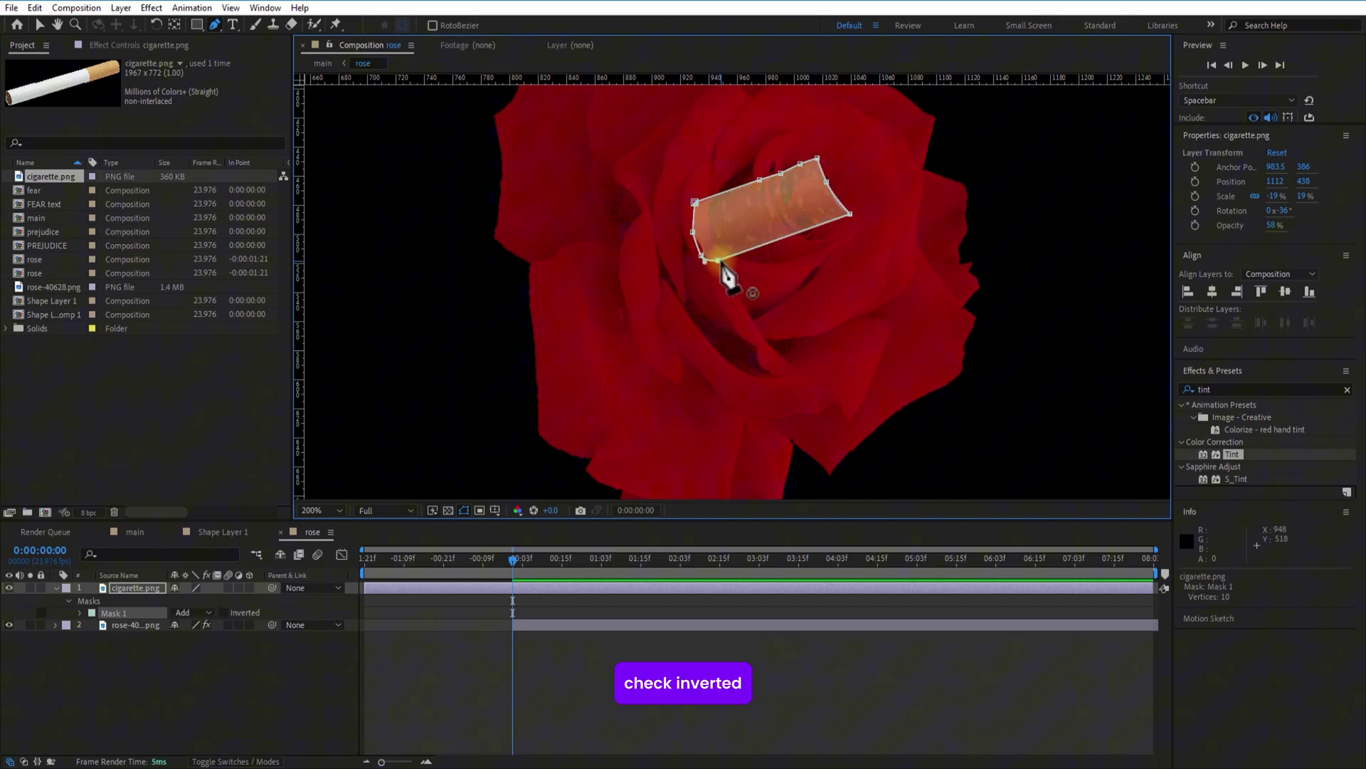
left_click(223, 612)
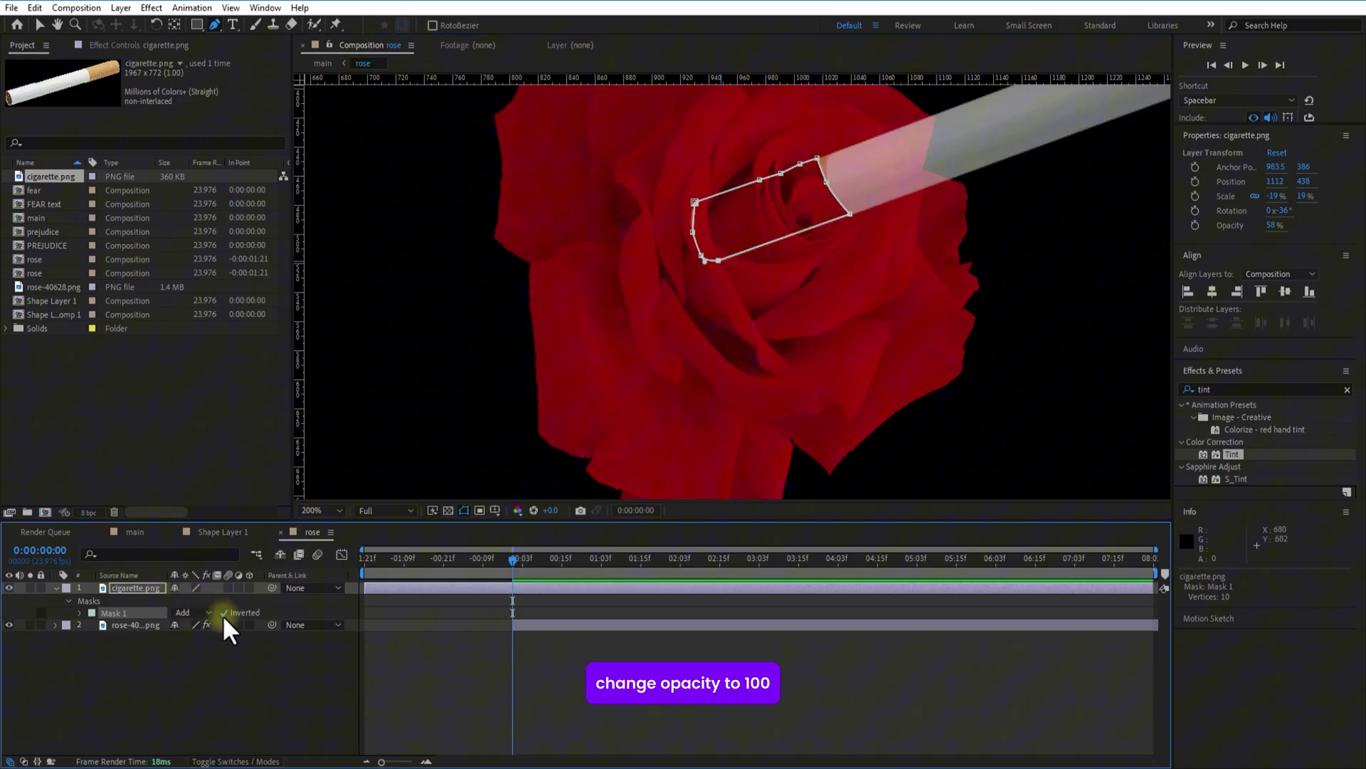
Move the masked cigarette slightly deeper into the rose, to about 1079, 455, and restore its opacity to 100%
left_click(135, 587)
key("v")
key("t")
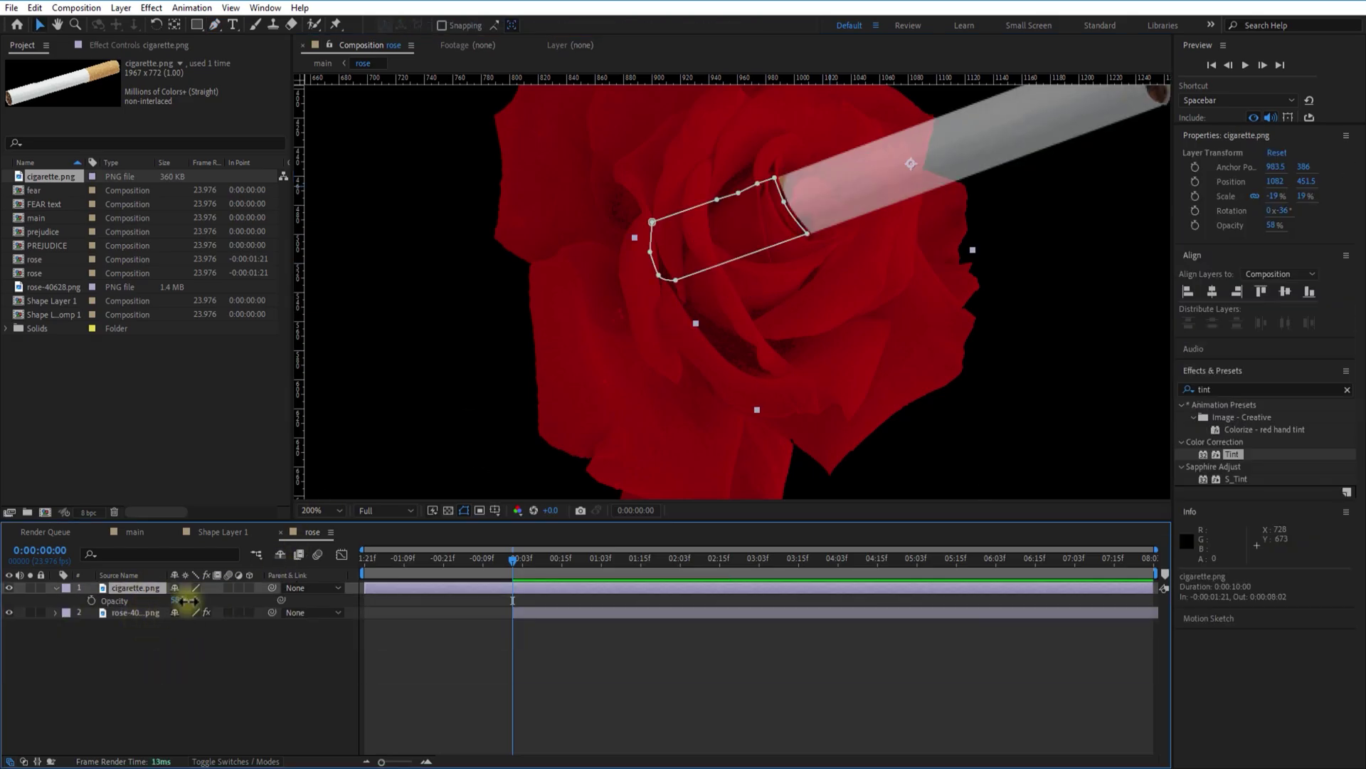
left_click_drag(187, 601, 288, 679)
left_click(245, 698)
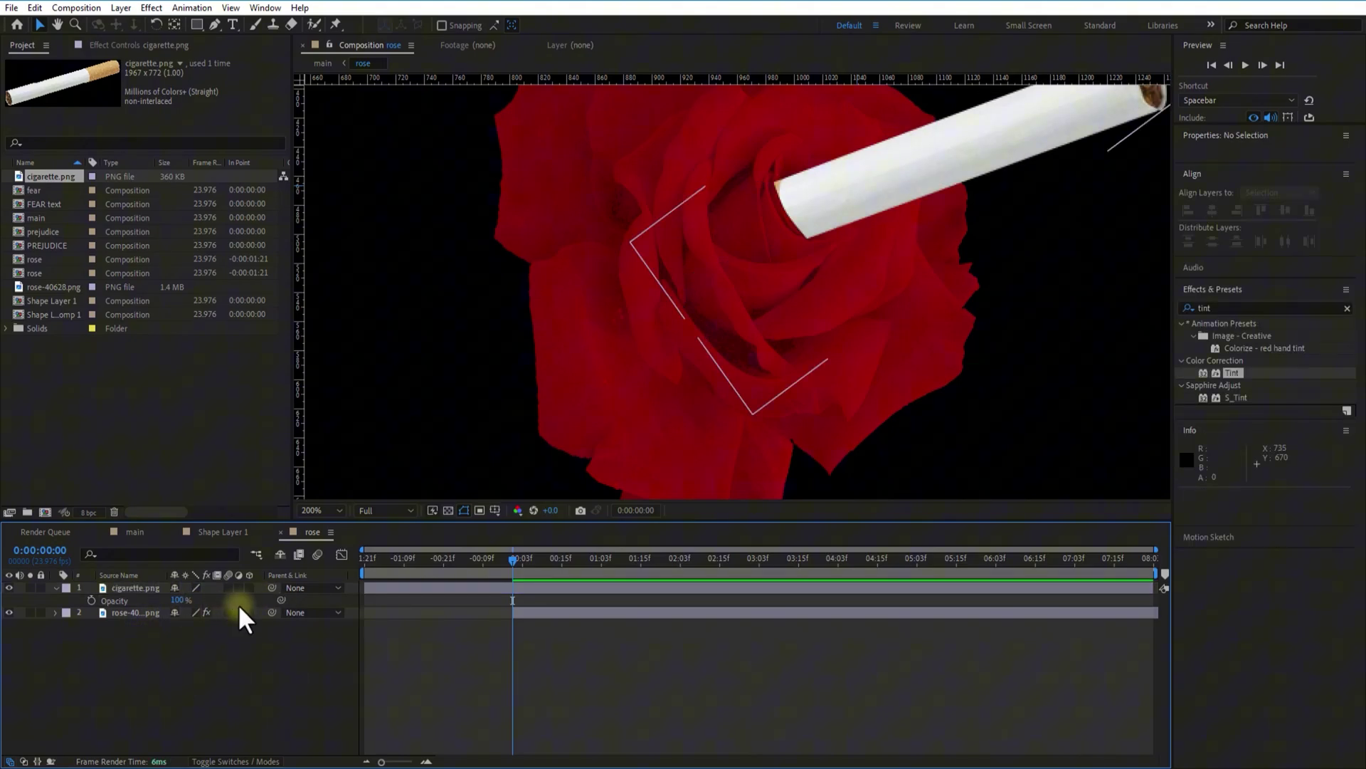
Find the Drop Shadow effect and apply it to the cigarette layer
left_click(339, 510)
left_click(340, 269)
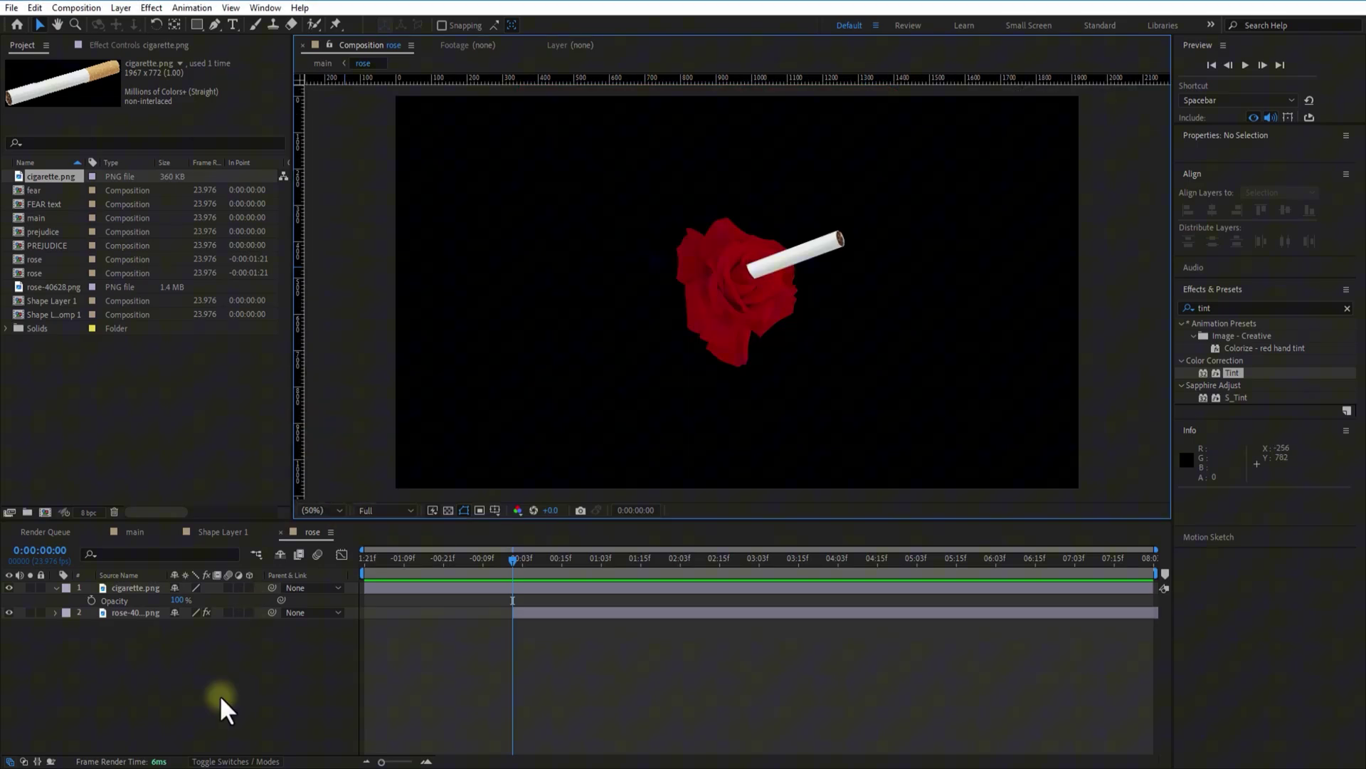
left_click(212, 713)
left_click(1110, 588)
double_click(1259, 388)
type("drop")
left_click_drag(1271, 588, 155, 598)
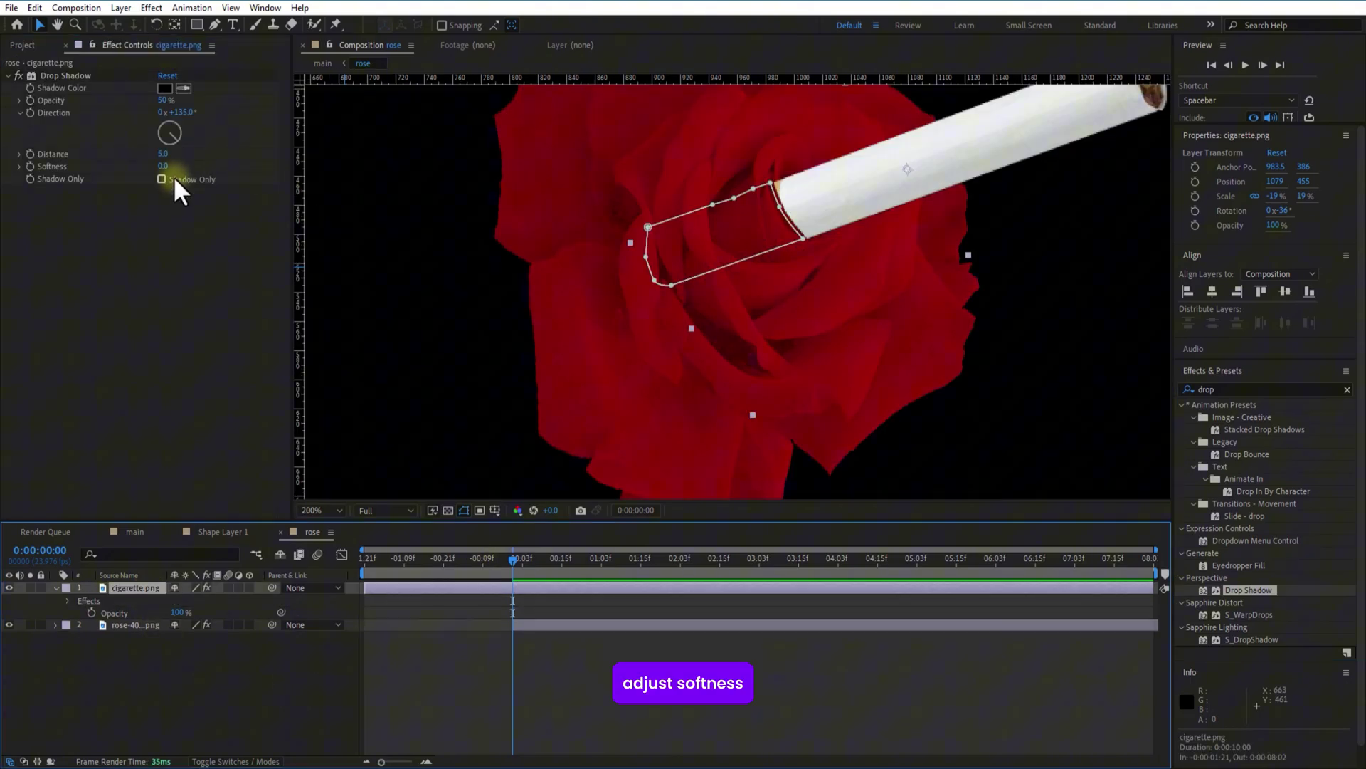
Set the cigarette's Drop Shadow distance to 16 and softness to 120
left_click_drag(164, 154, 265, 160)
left_click_drag(169, 158, 221, 150)
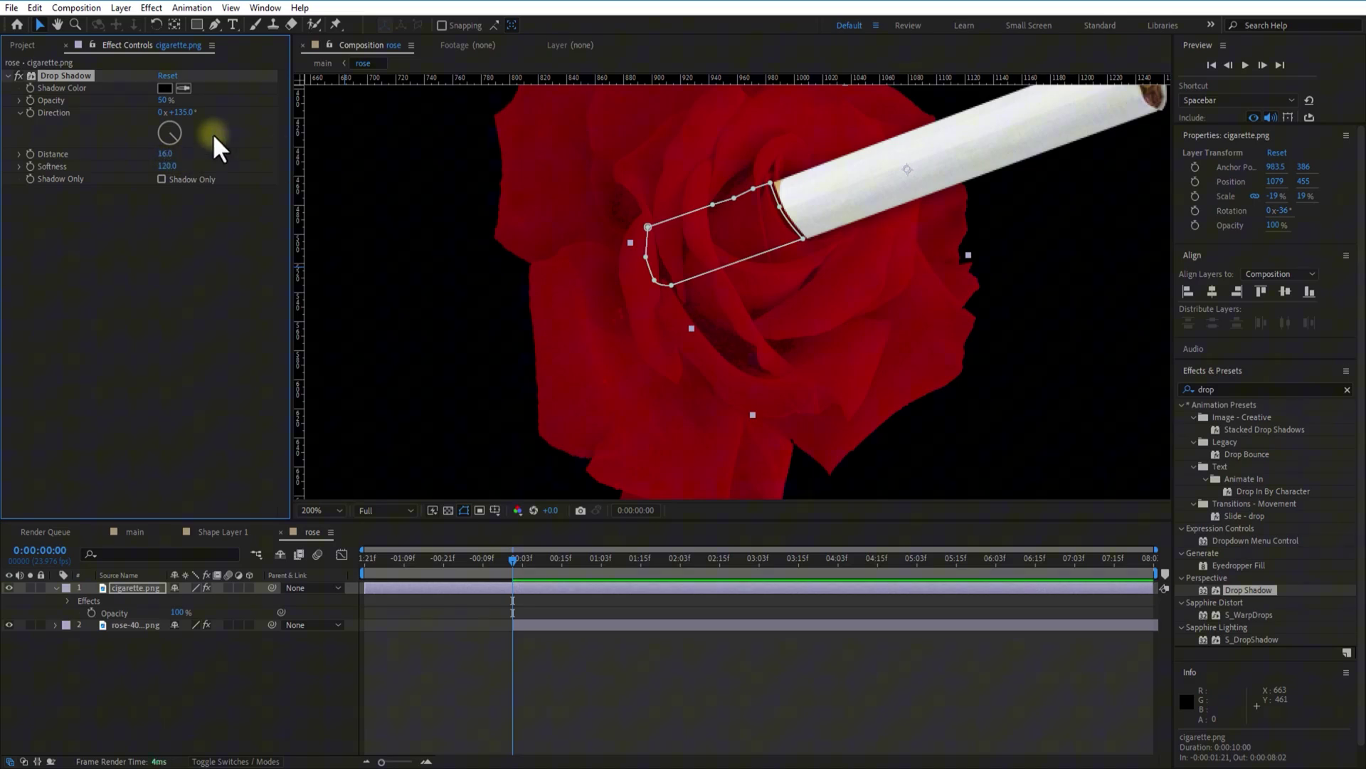
left_click(183, 684)
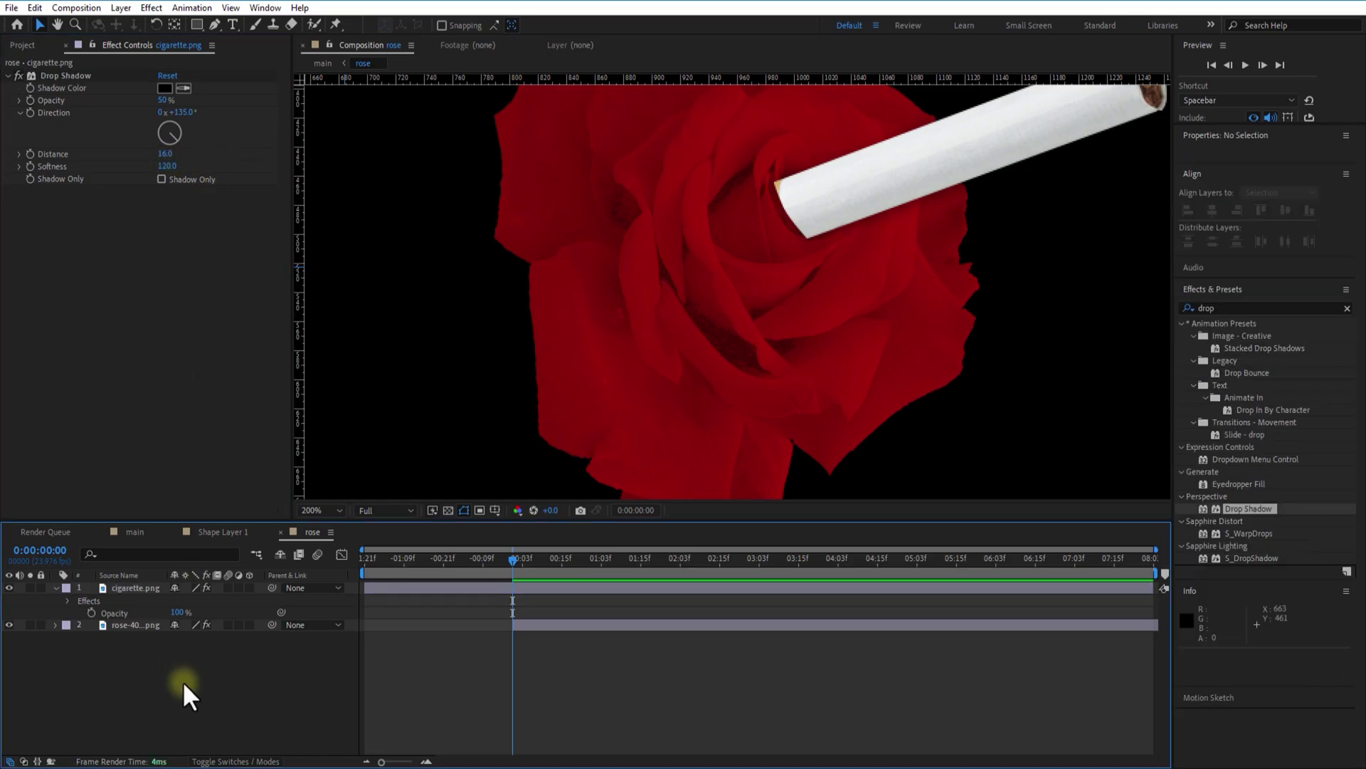
Find the Tint effect and apply it to the cigarette layer with its default colours
left_click(336, 510)
left_click(335, 273)
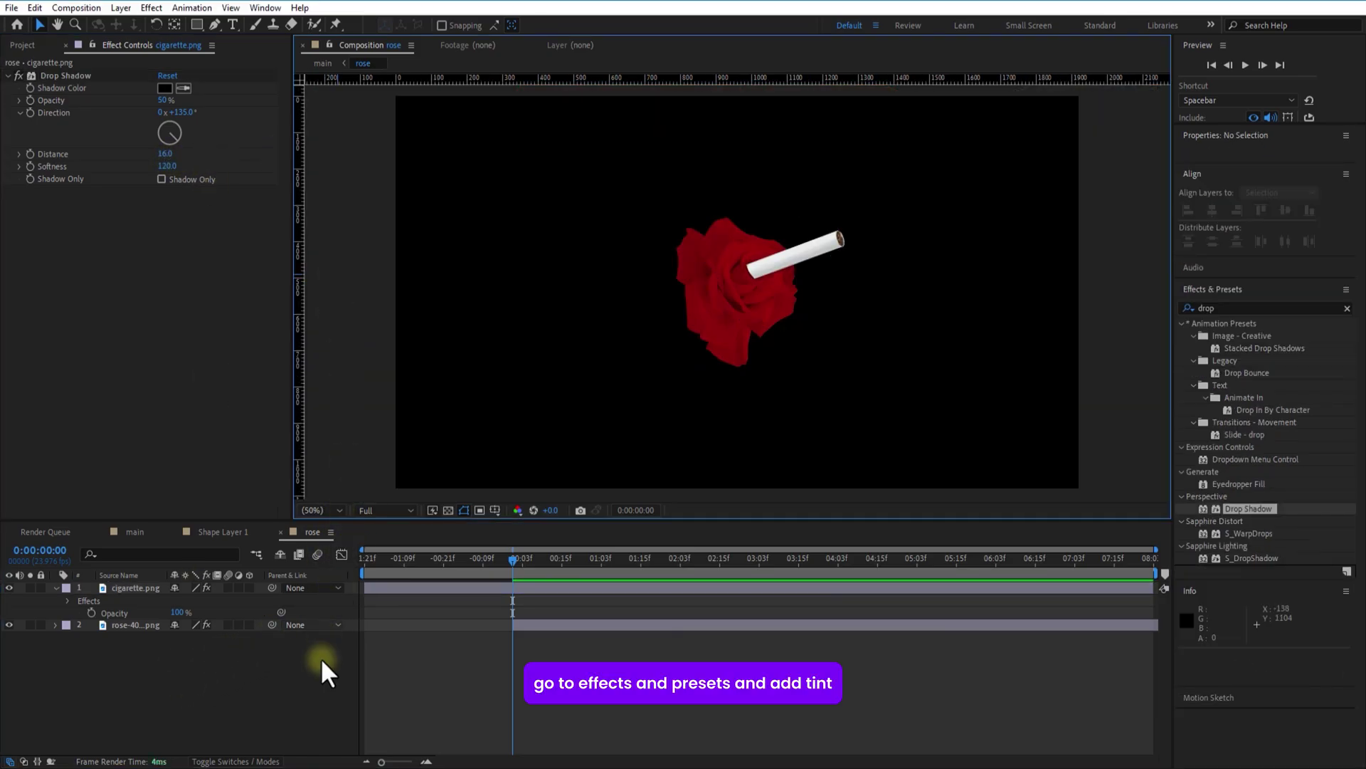
left_click(300, 679)
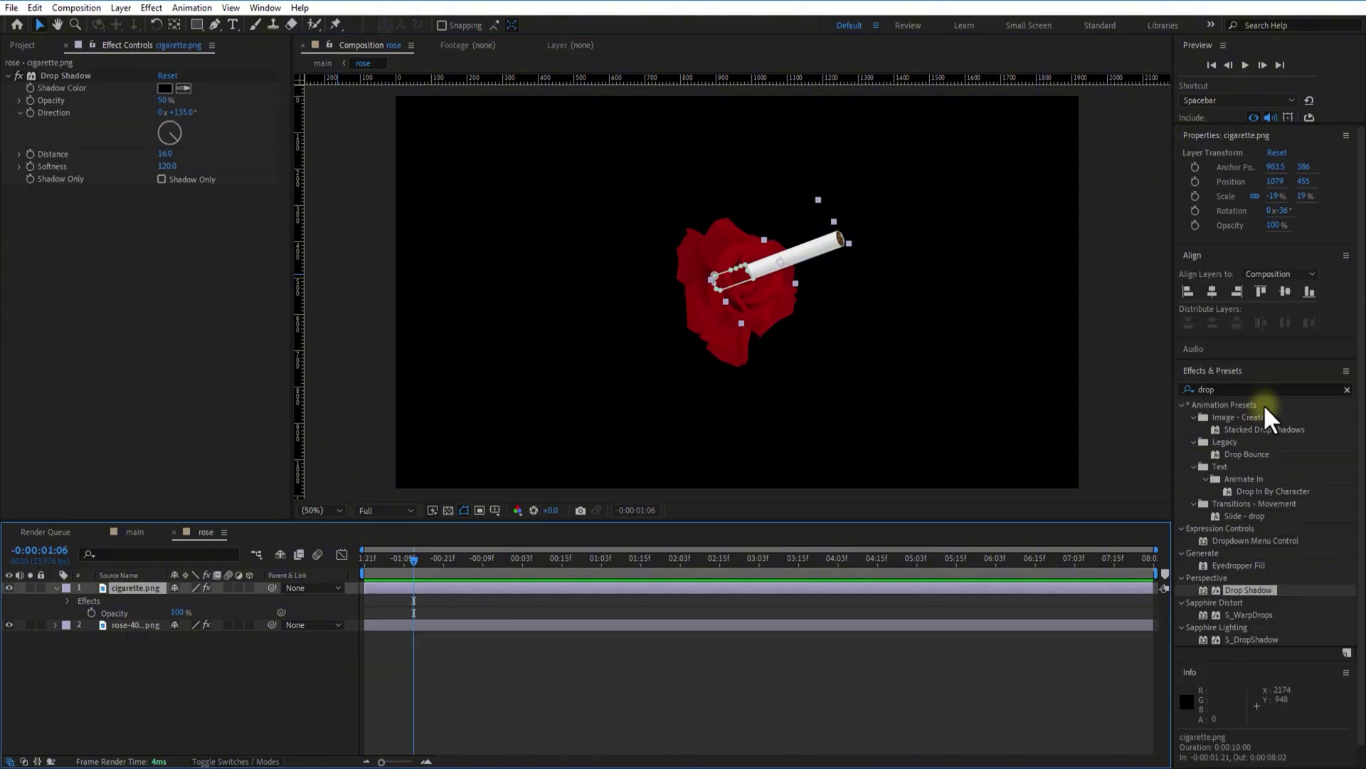
left_click(1262, 388)
type("tint")
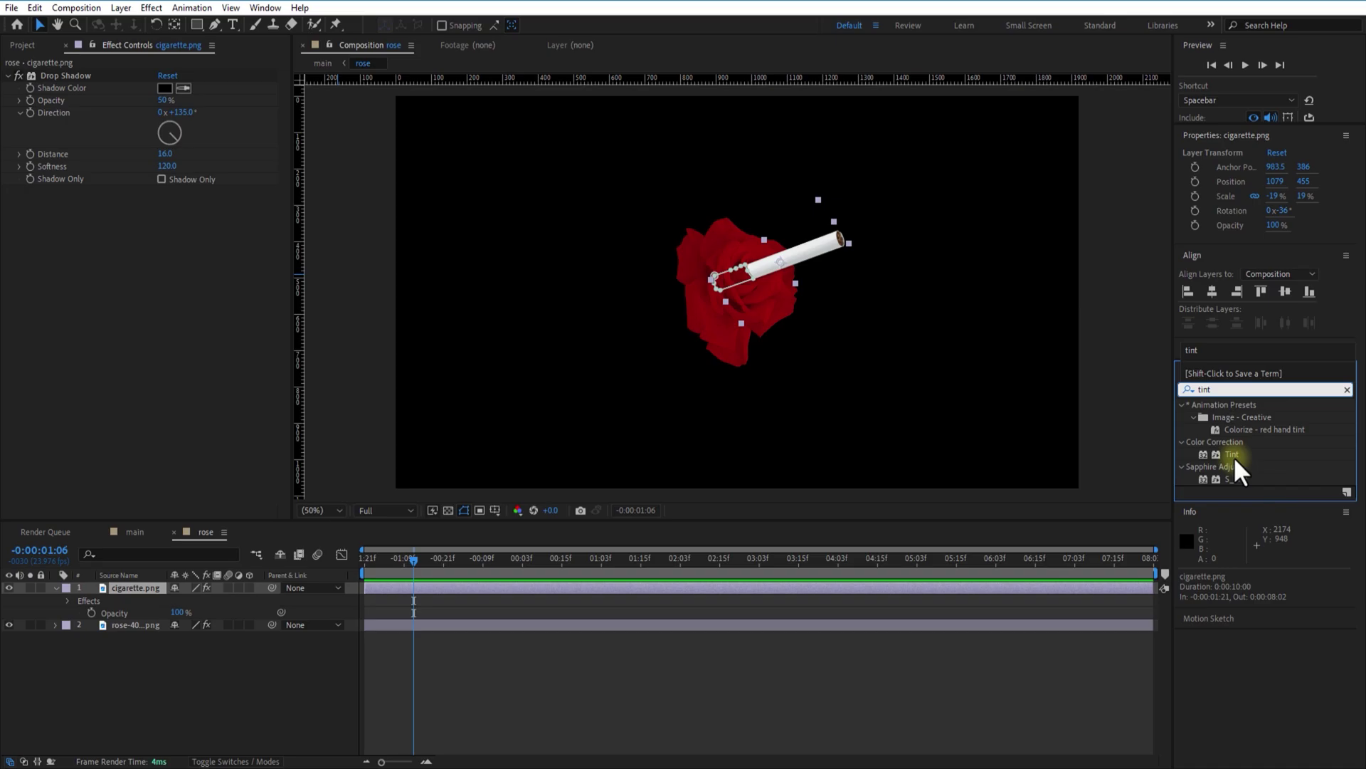
left_click_drag(1233, 455, 168, 598)
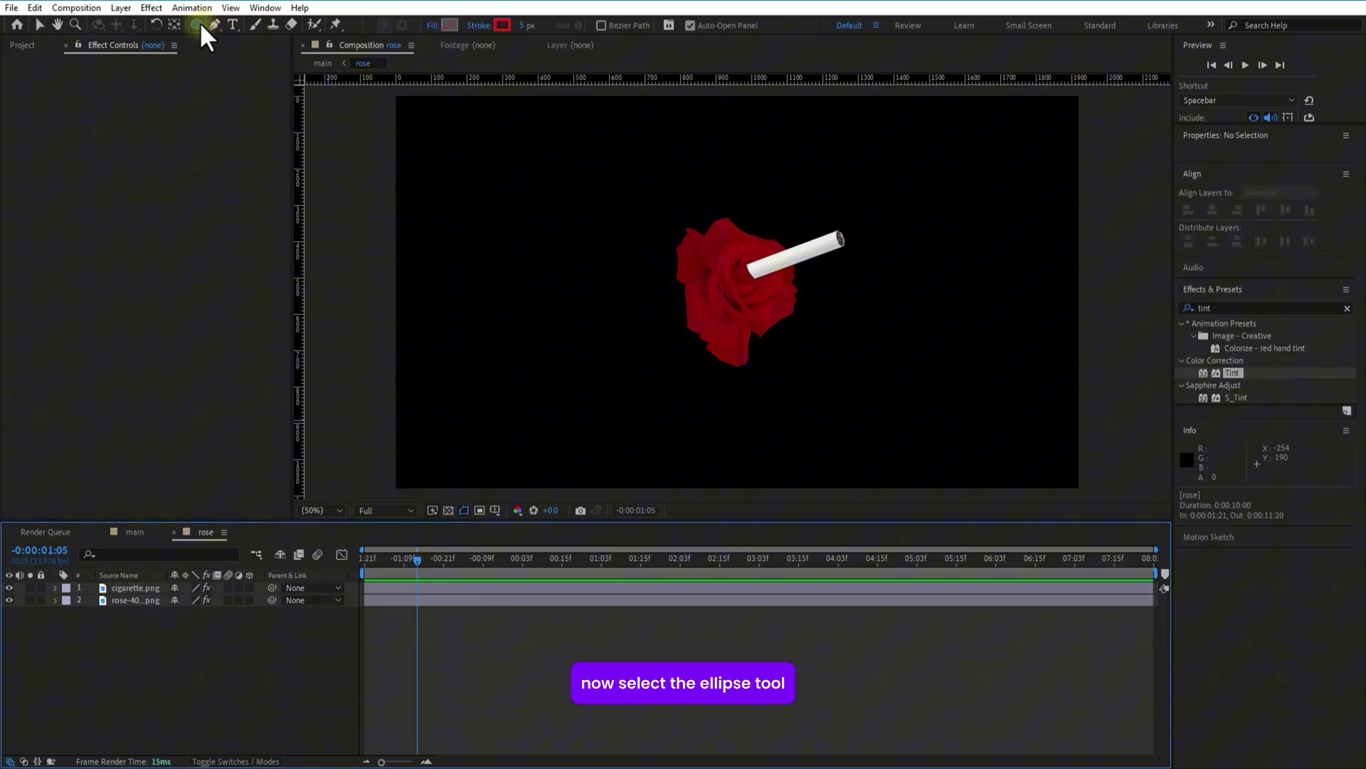
Activate the Ellipse tool with fill set to None and stroke set to Solid Color
left_click_drag(199, 23, 245, 55)
left_click(432, 25)
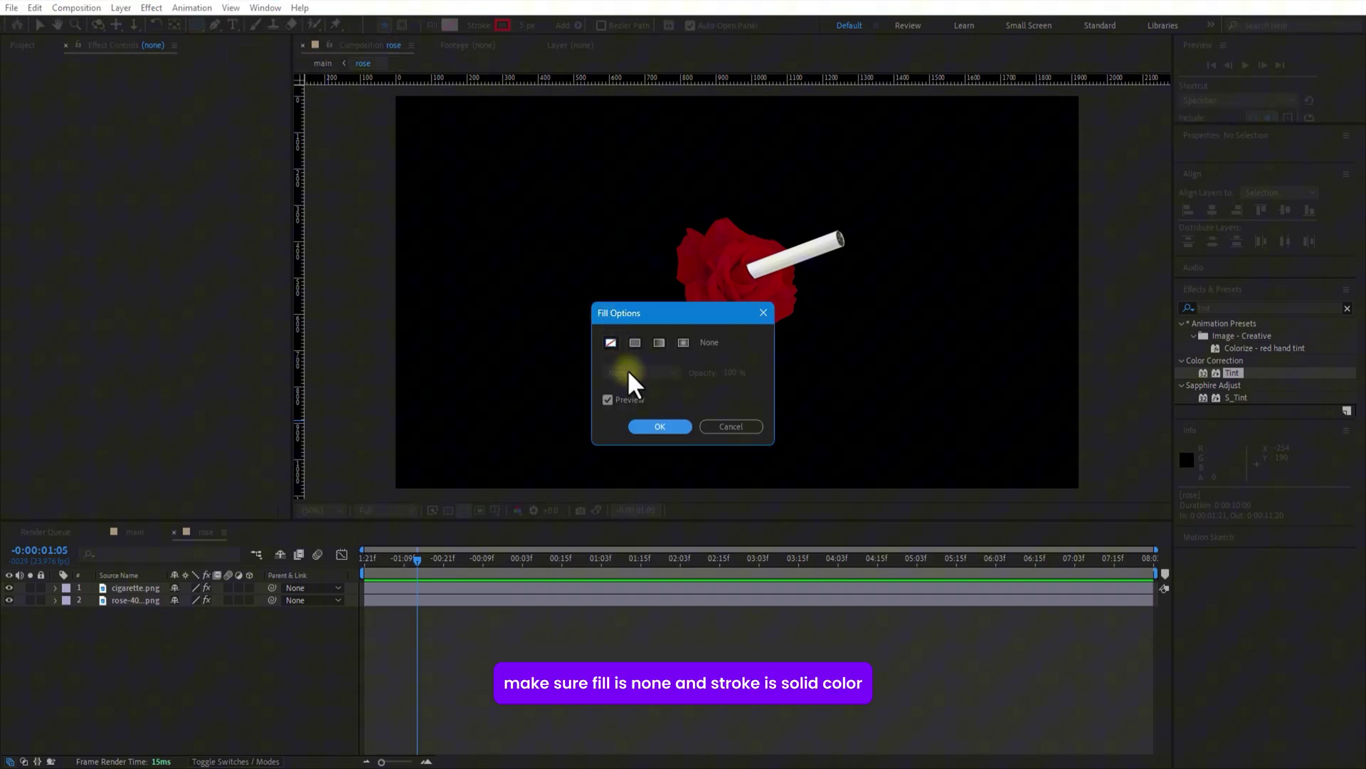
left_click(658, 426)
left_click(479, 25)
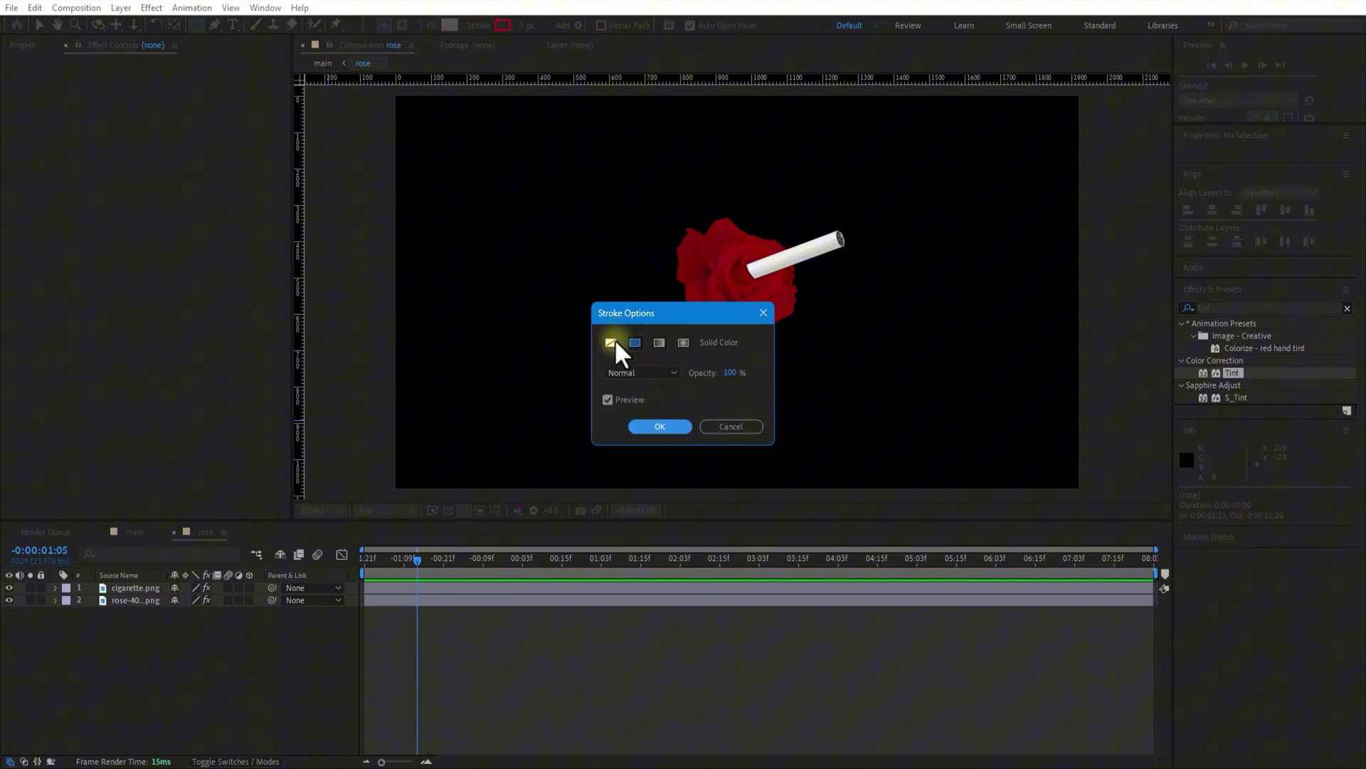
left_click(657, 425)
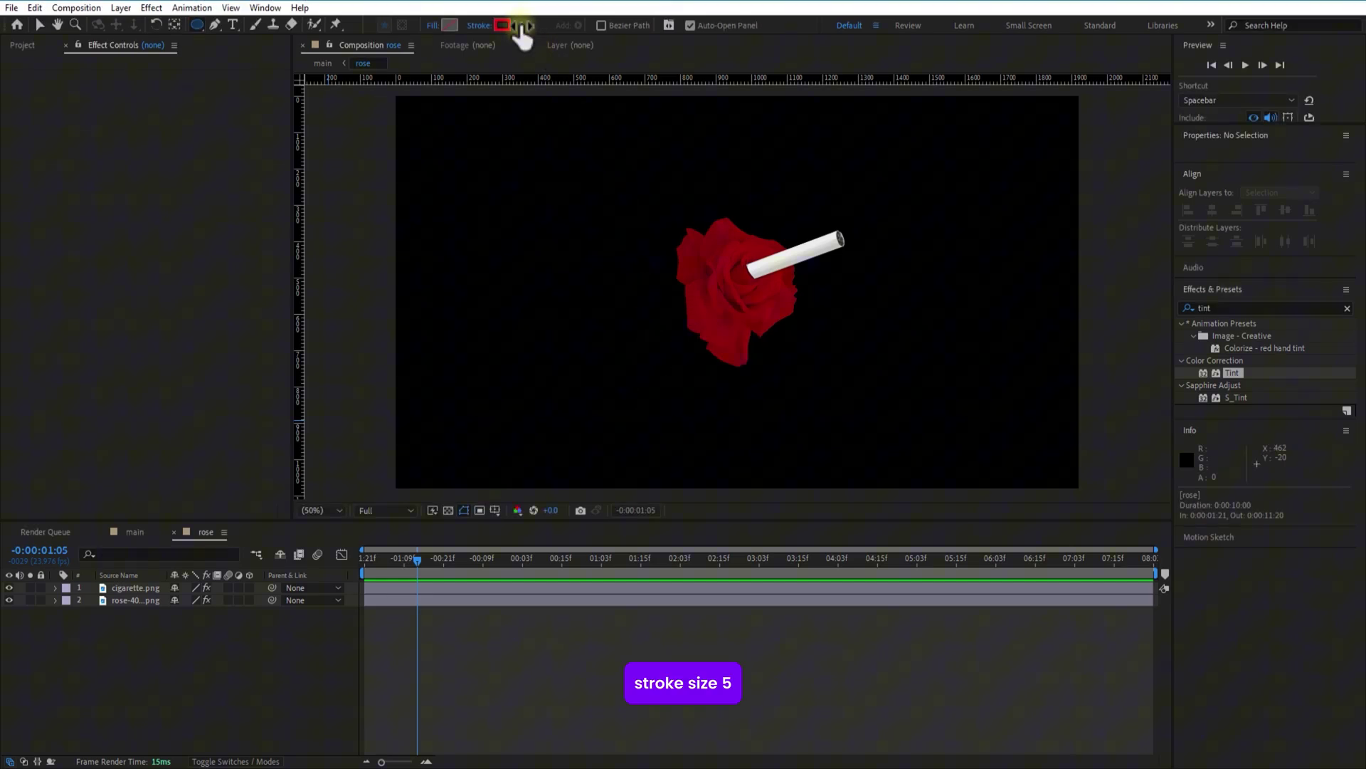
Draw a red 5 px stroked circle about 172 px wide beside the rose and add dashes to its stroke
left_click_drag(514, 185, 571, 256)
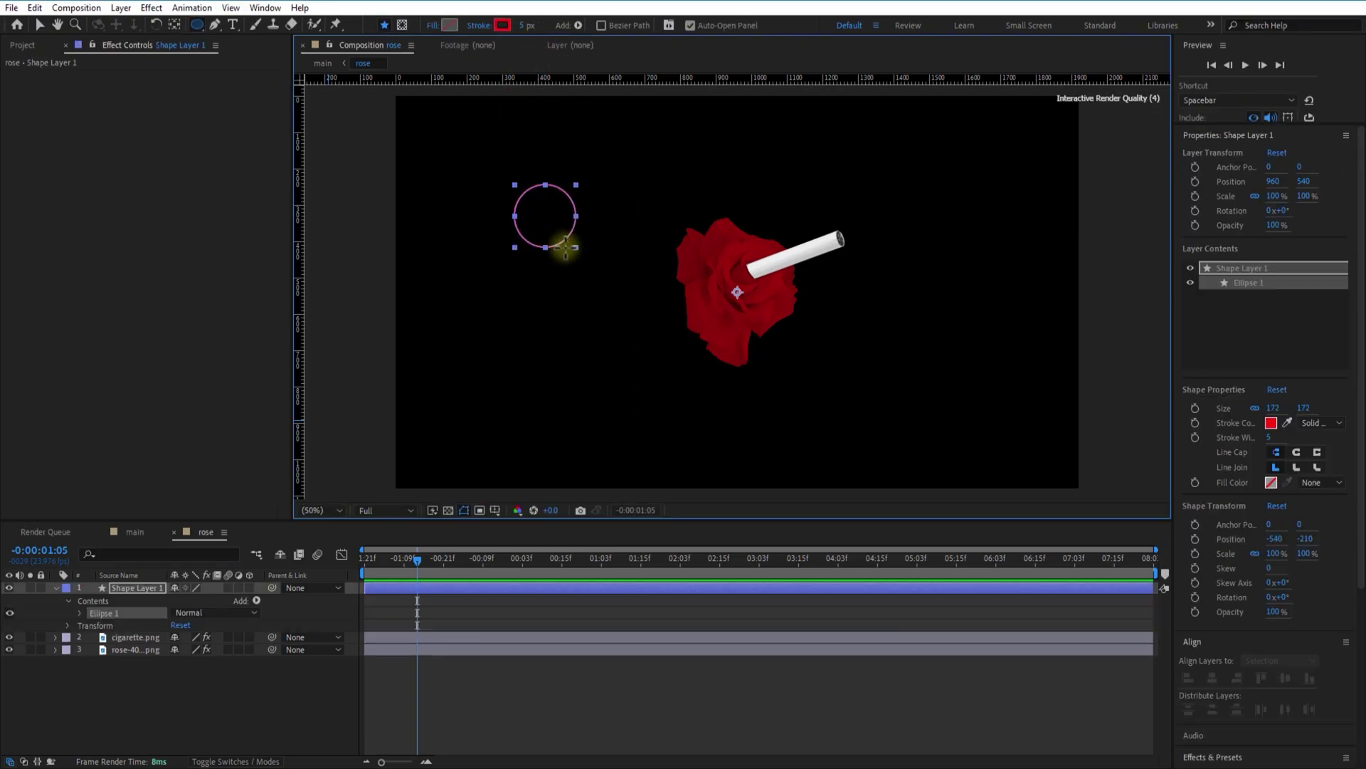
left_click(56, 587)
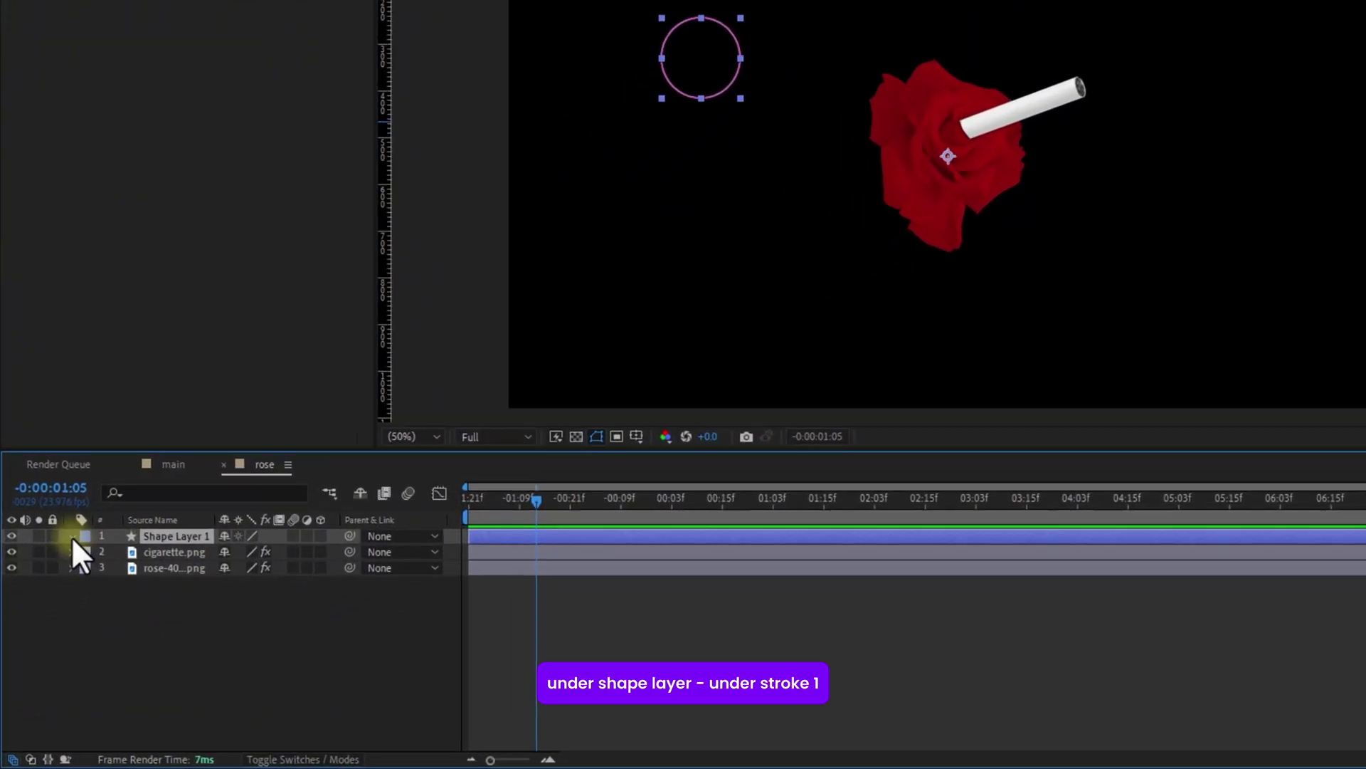
left_click(73, 536)
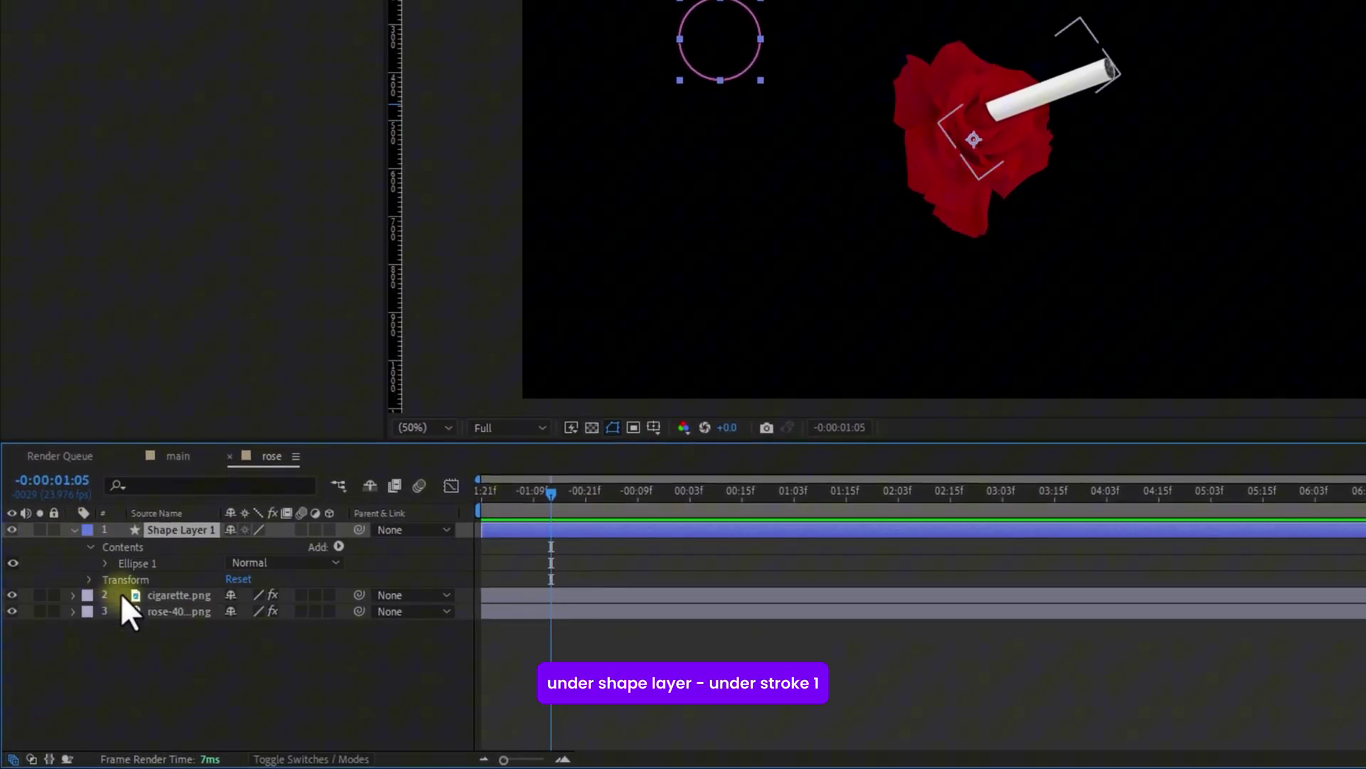
left_click(104, 562)
left_click(121, 596)
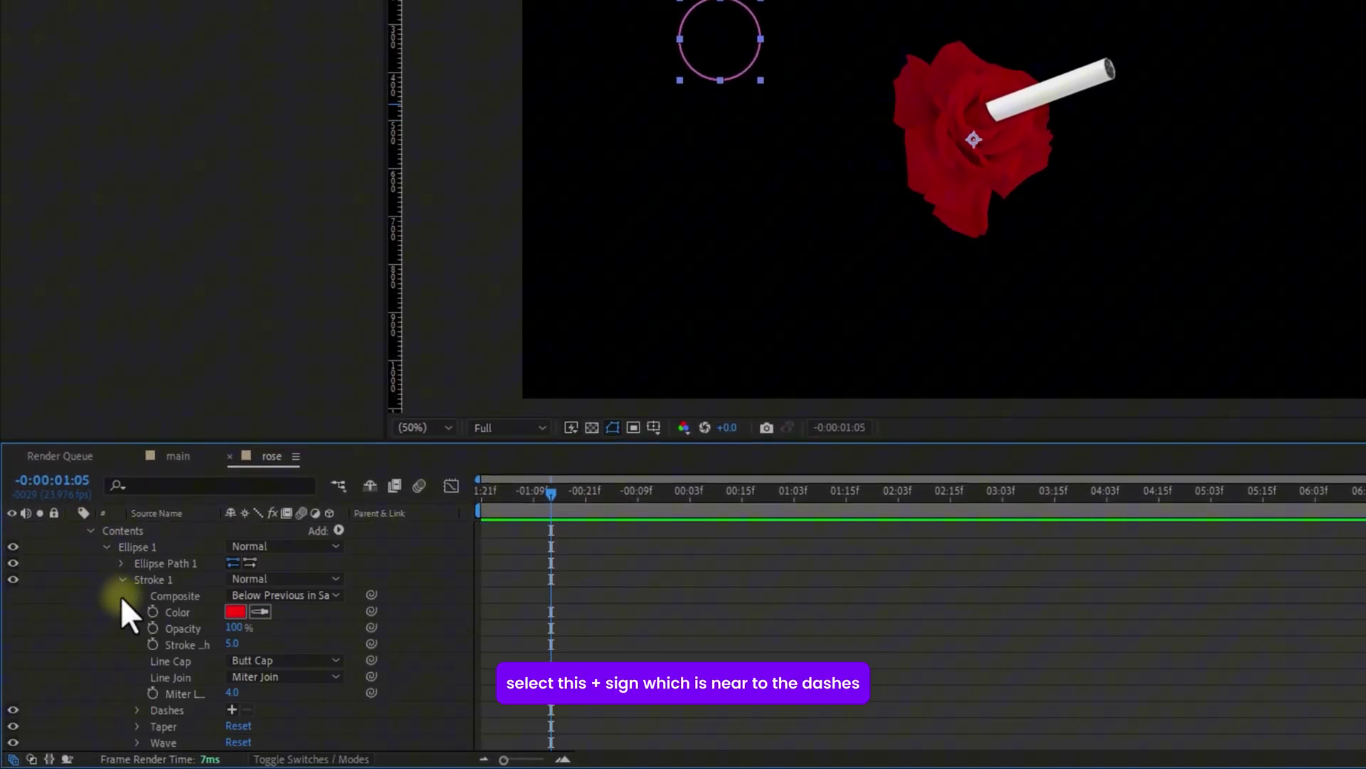
scroll(184, 679, "down", 3)
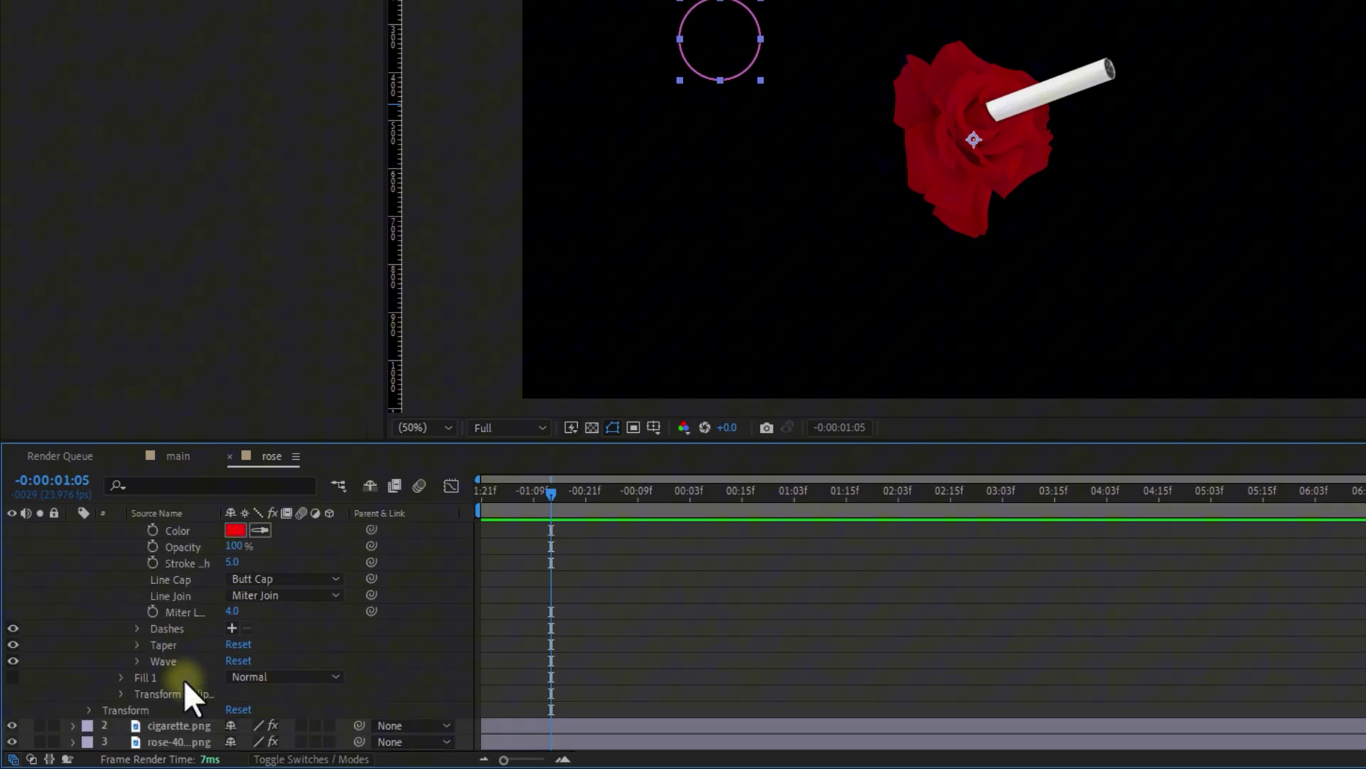
left_click(232, 628)
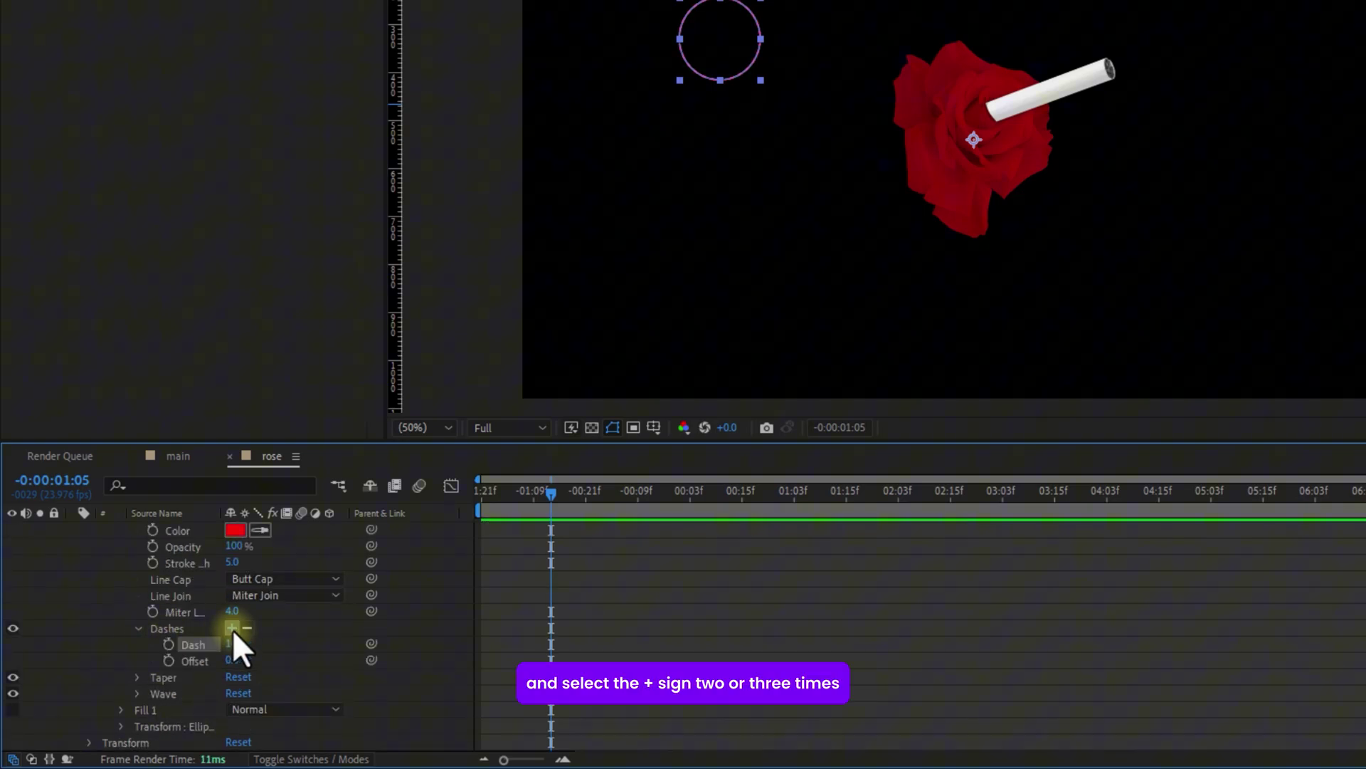
left_click(232, 627)
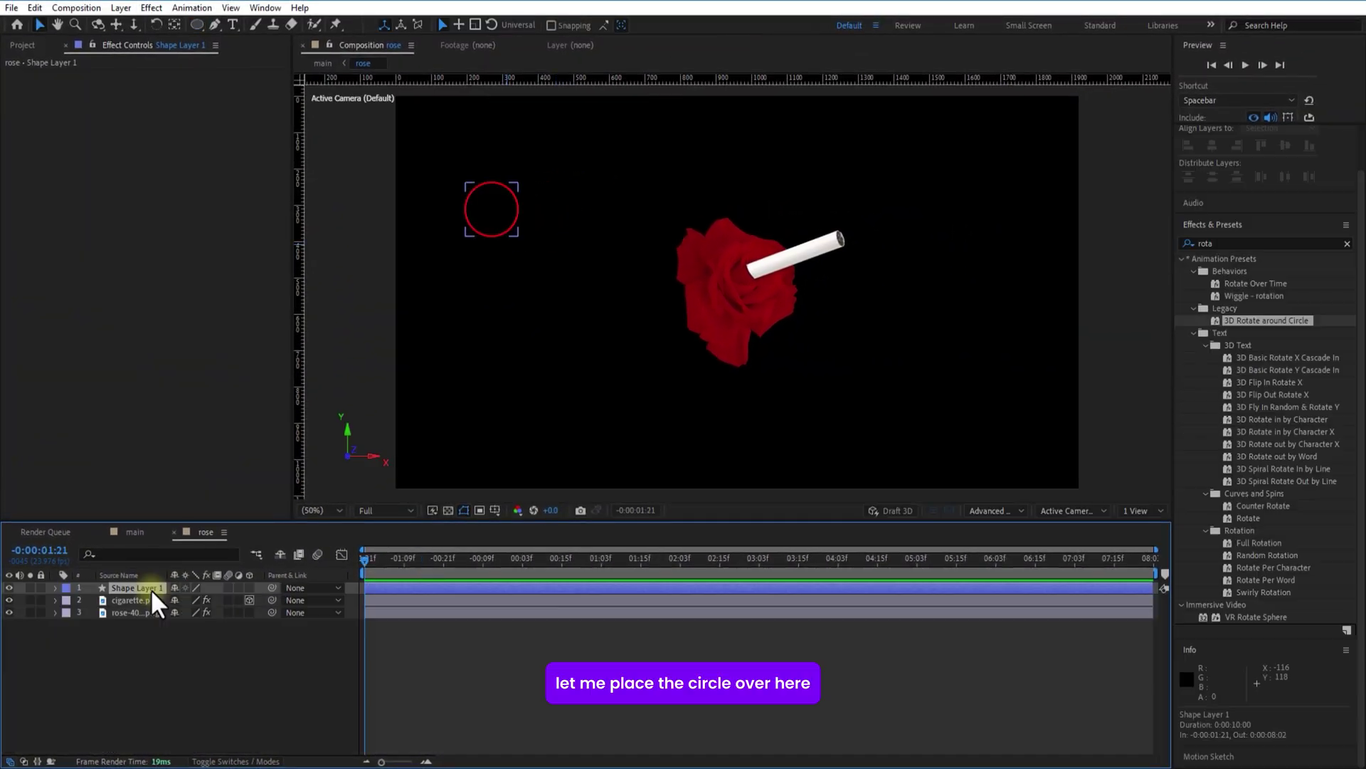
Reposition the circle's shape layer to 1931, 624 so the circle surrounds the cigarette's tip
left_click(151, 588)
key("p")
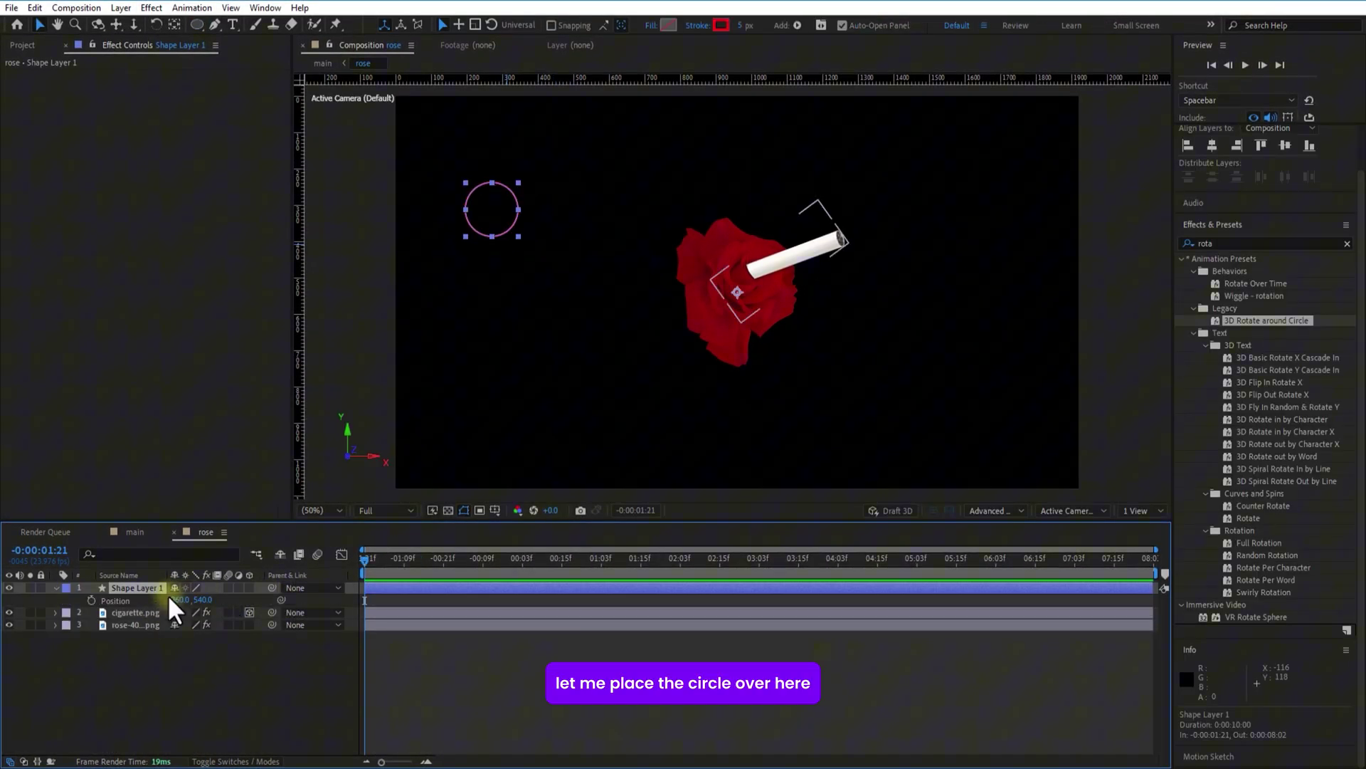
left_click_drag(182, 600, 260, 596)
left_click_drag(1086, 319, 1084, 321)
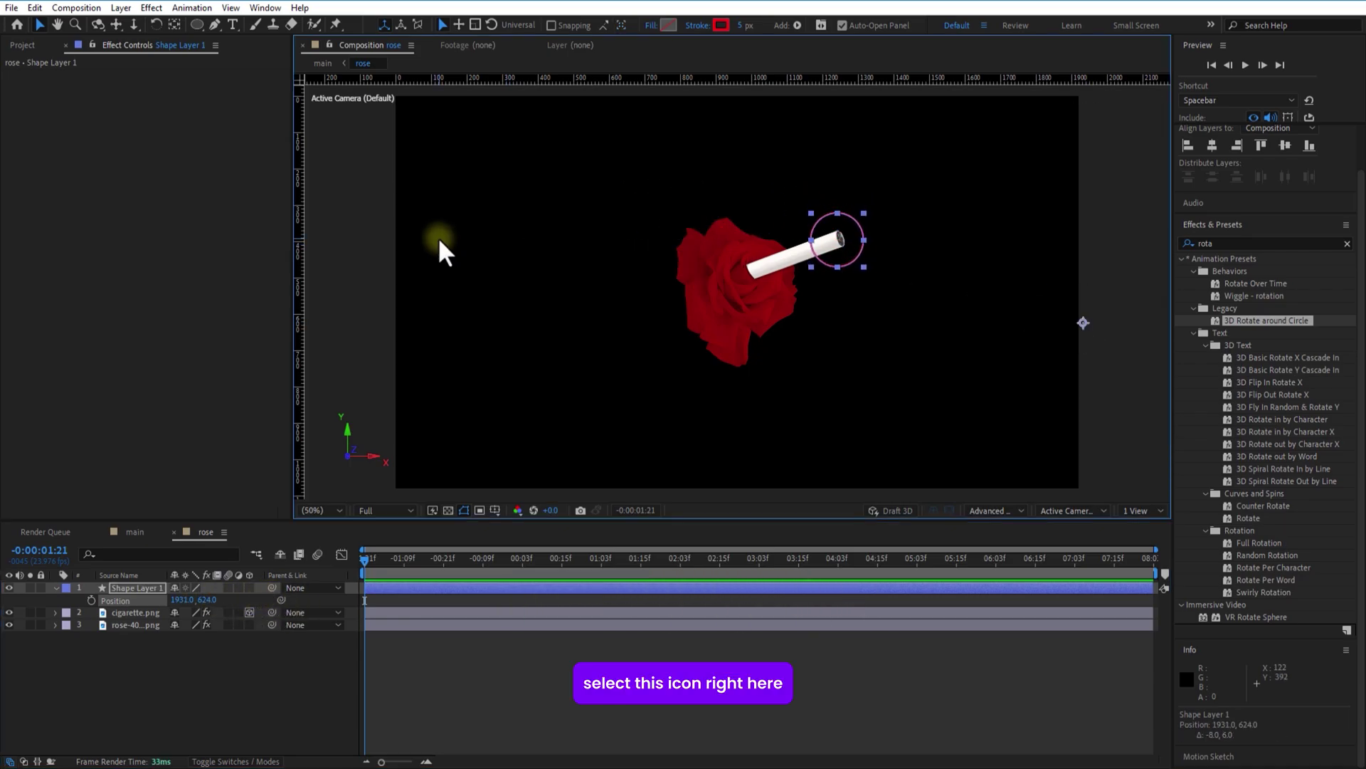
Move the shape layer's anchor point to the centre of the dashed circle with the Pan Behind tool
left_click(175, 23)
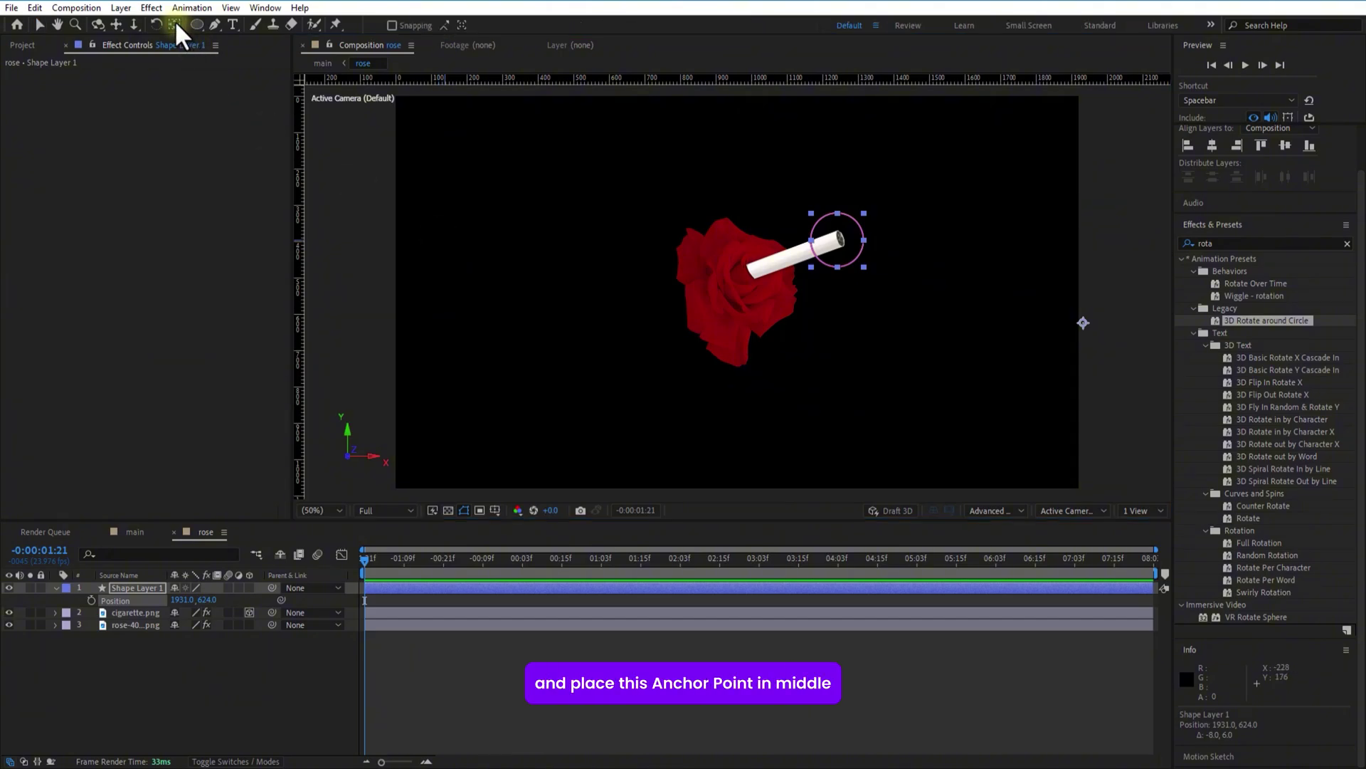
left_click(839, 242)
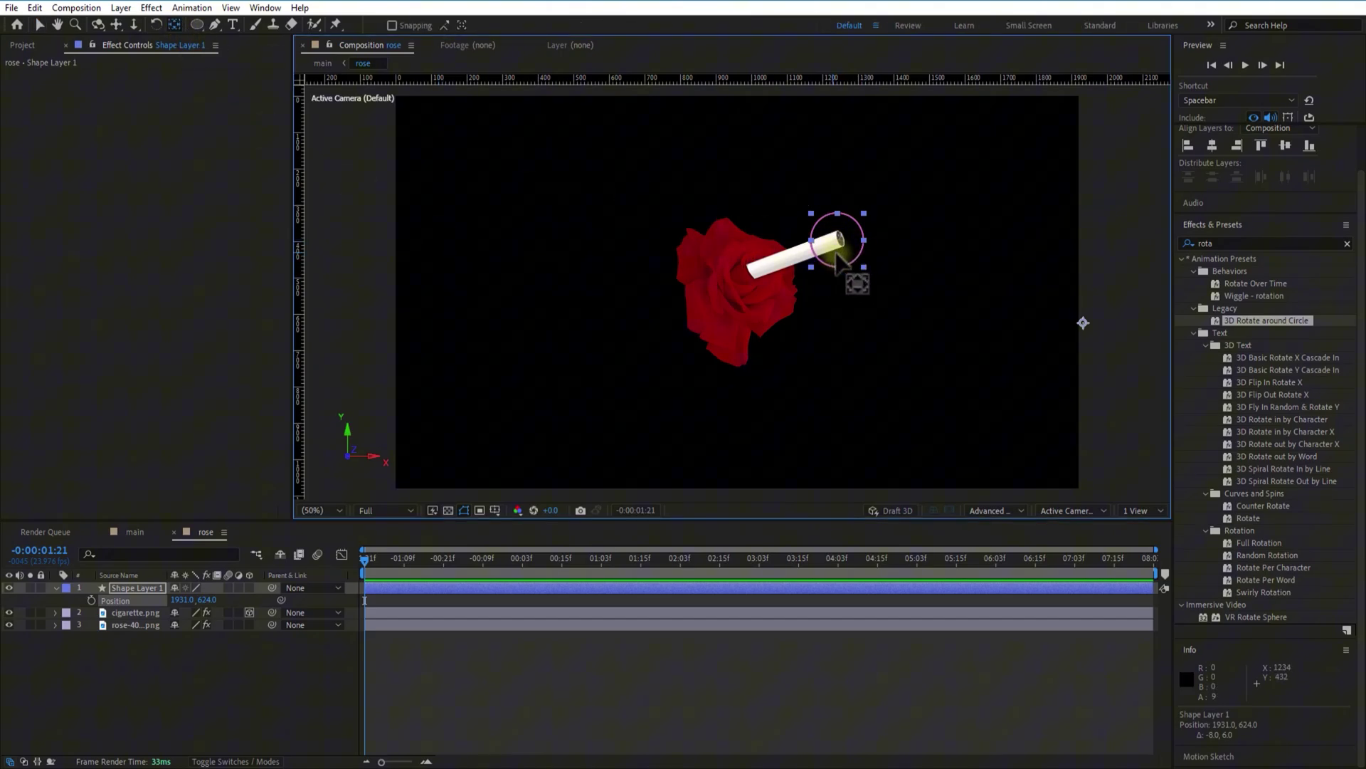
left_click_drag(1082, 321, 838, 239)
Make the dashed circle a 3D layer and set its Y Rotation to -30°
left_click(249, 588)
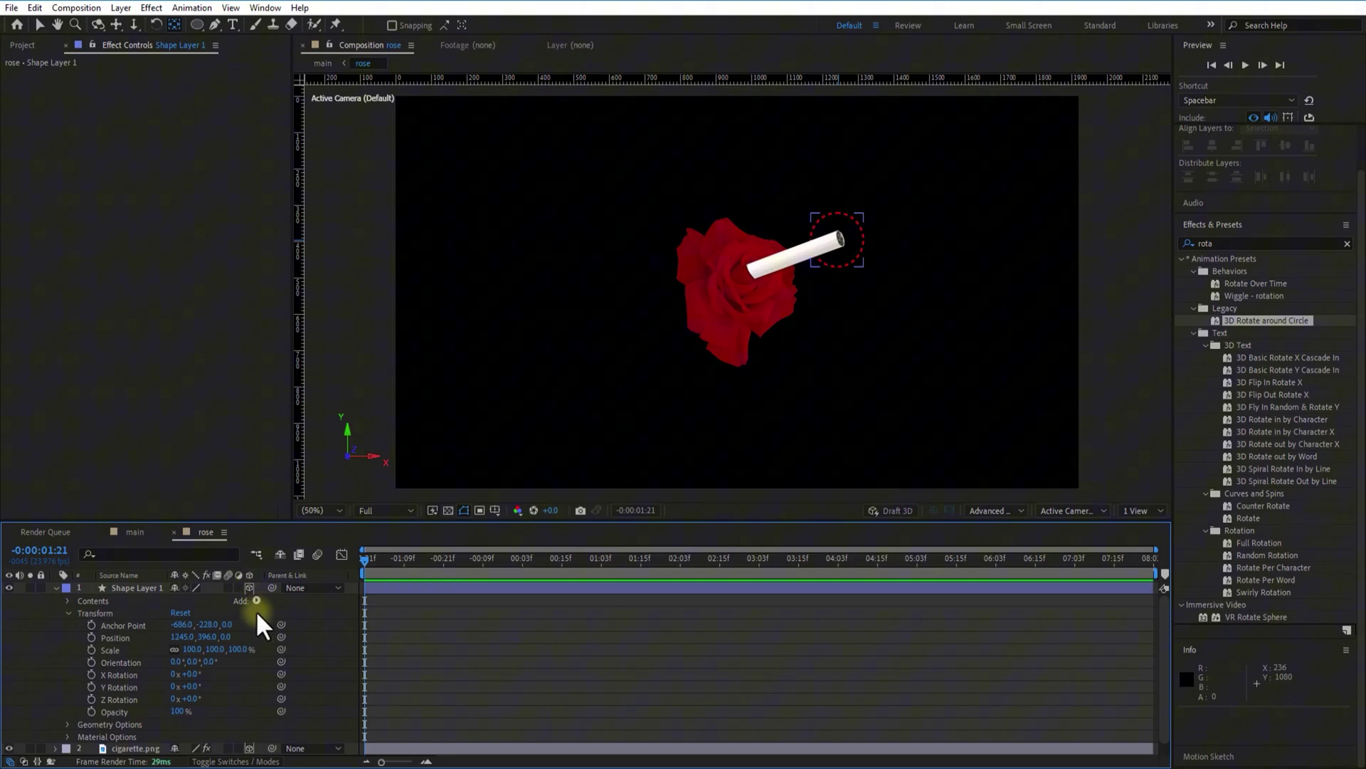
left_click(139, 590)
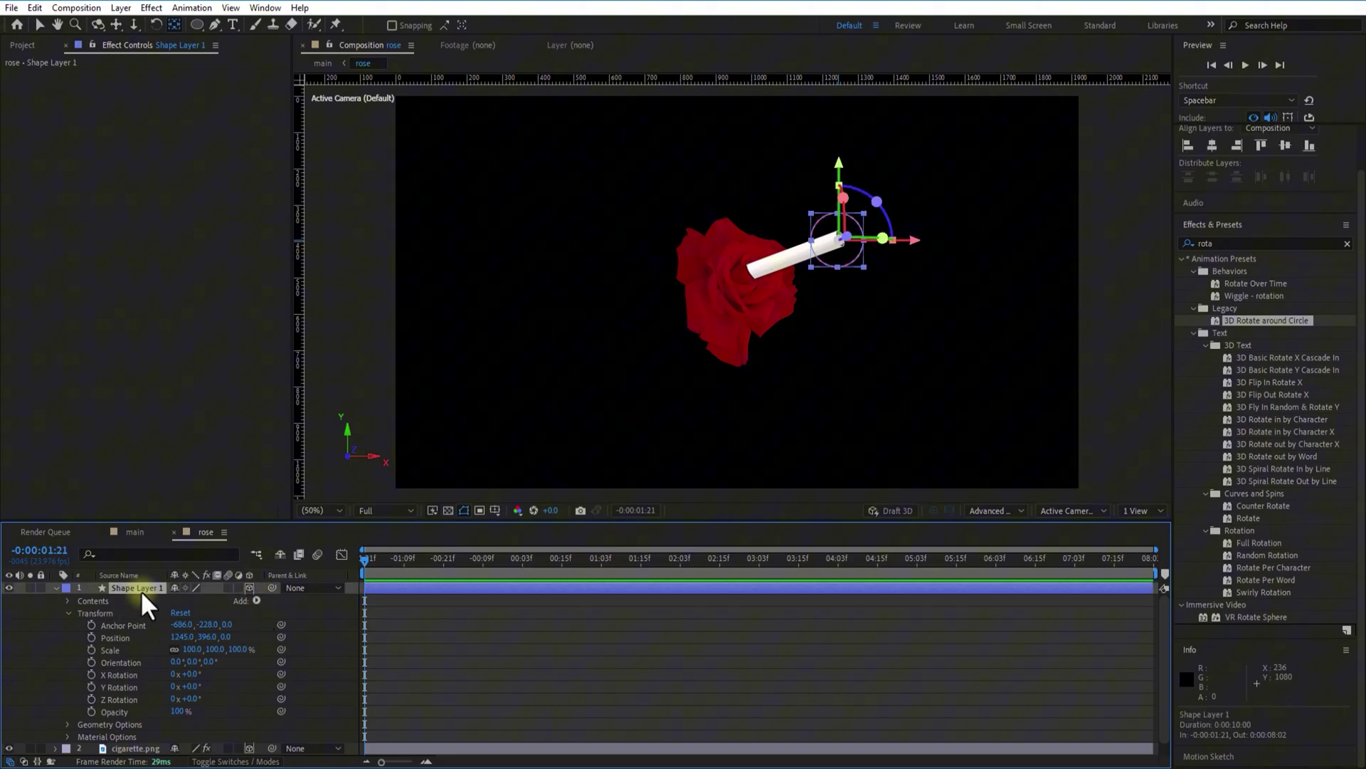
key("r")
mouse_move(189, 624)
left_mouse_down()
mouse_move(208, 625)
mouse_move(178, 633)
left_mouse_up()
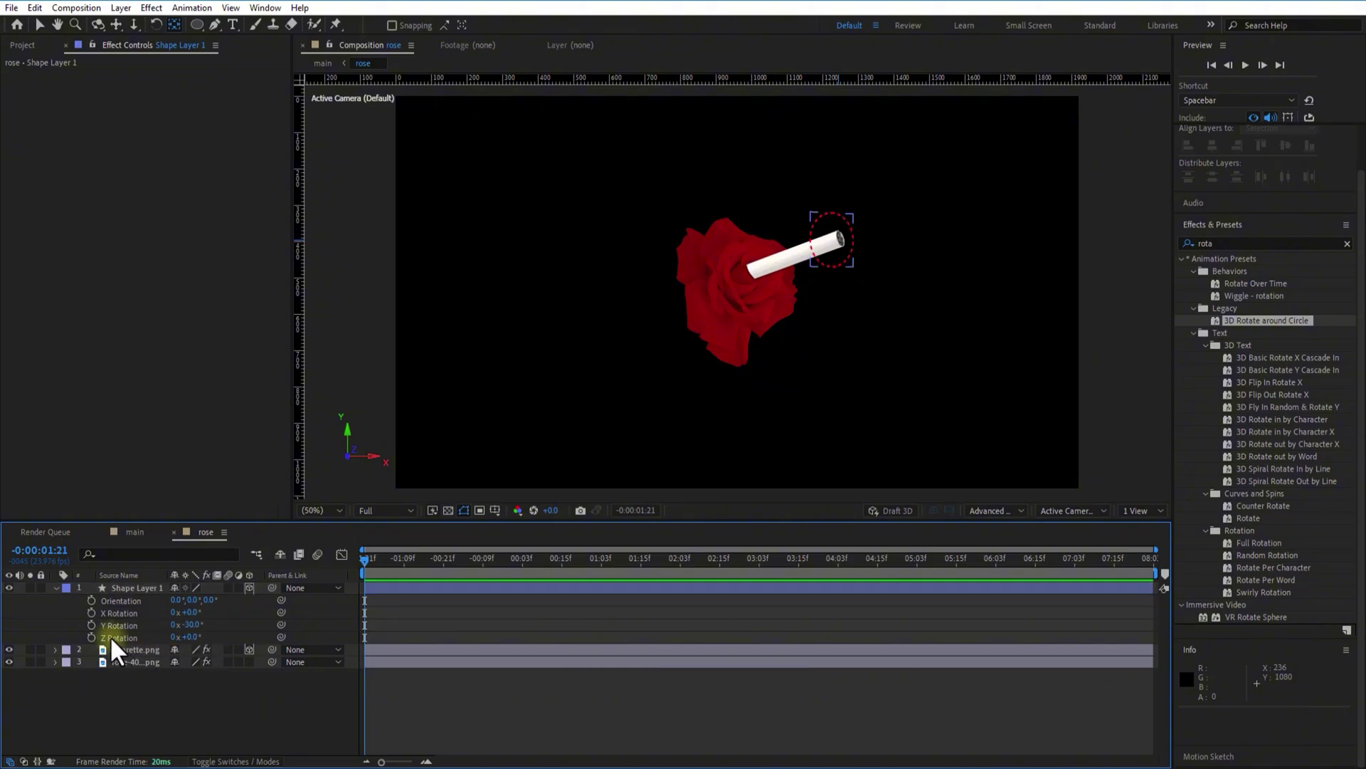
Keyframe the dashed circle's Z Rotation from 0° at the composition's start to 286° at 0:00:08:02 and preview the spin
left_click(91, 637)
left_click_drag(364, 561, 1133, 598)
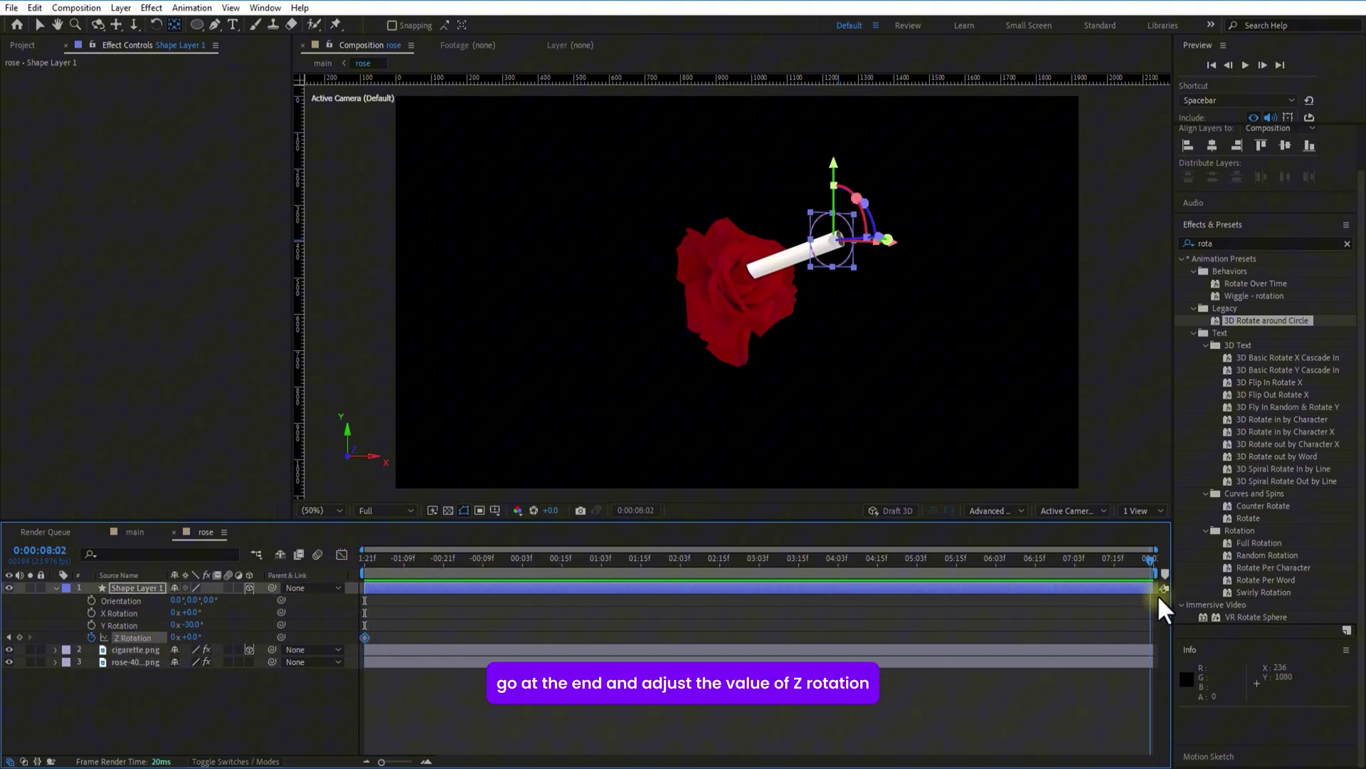
left_click_drag(188, 635, 328, 639)
left_click(354, 596)
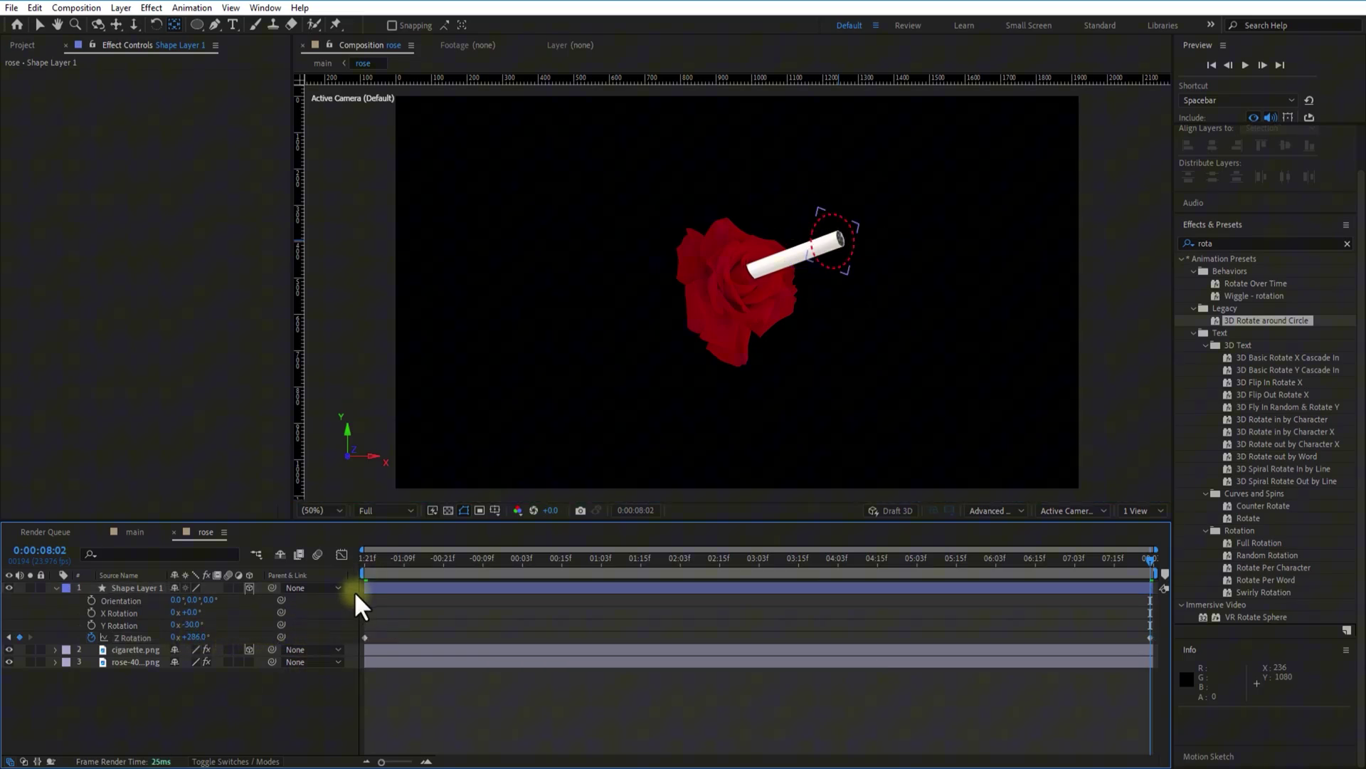
left_click(366, 557)
key("space")
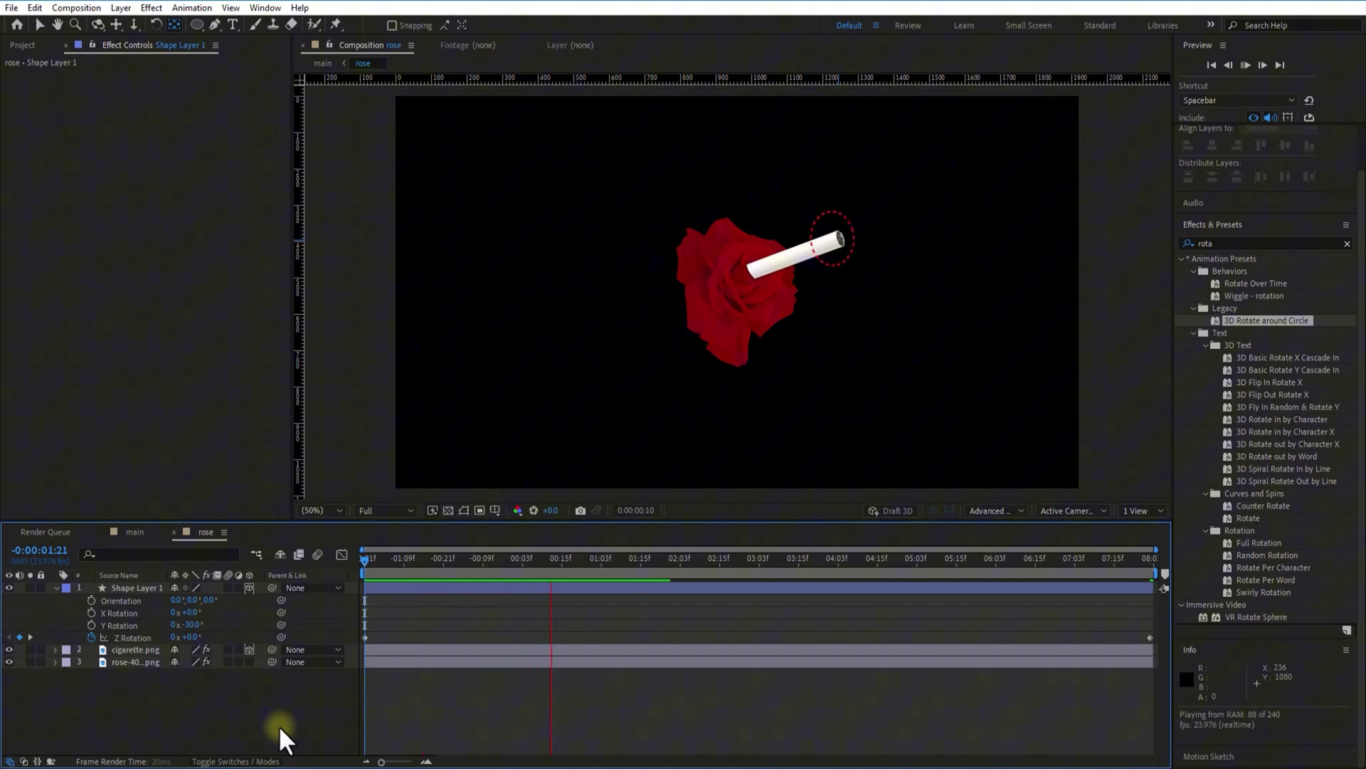
Set the cigarette layer's Z Rotation to -60° and reposition it to 1063, 422, -3
left_click(133, 599)
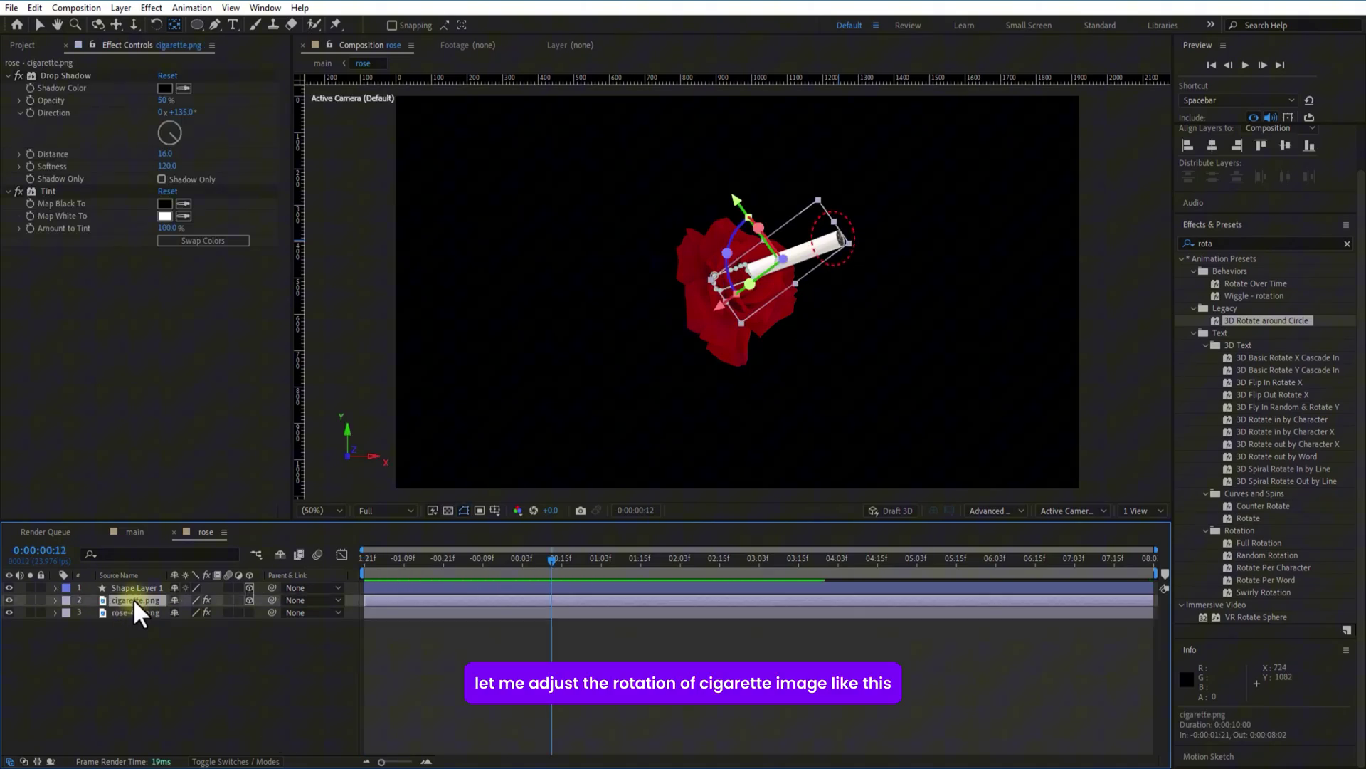
key("r")
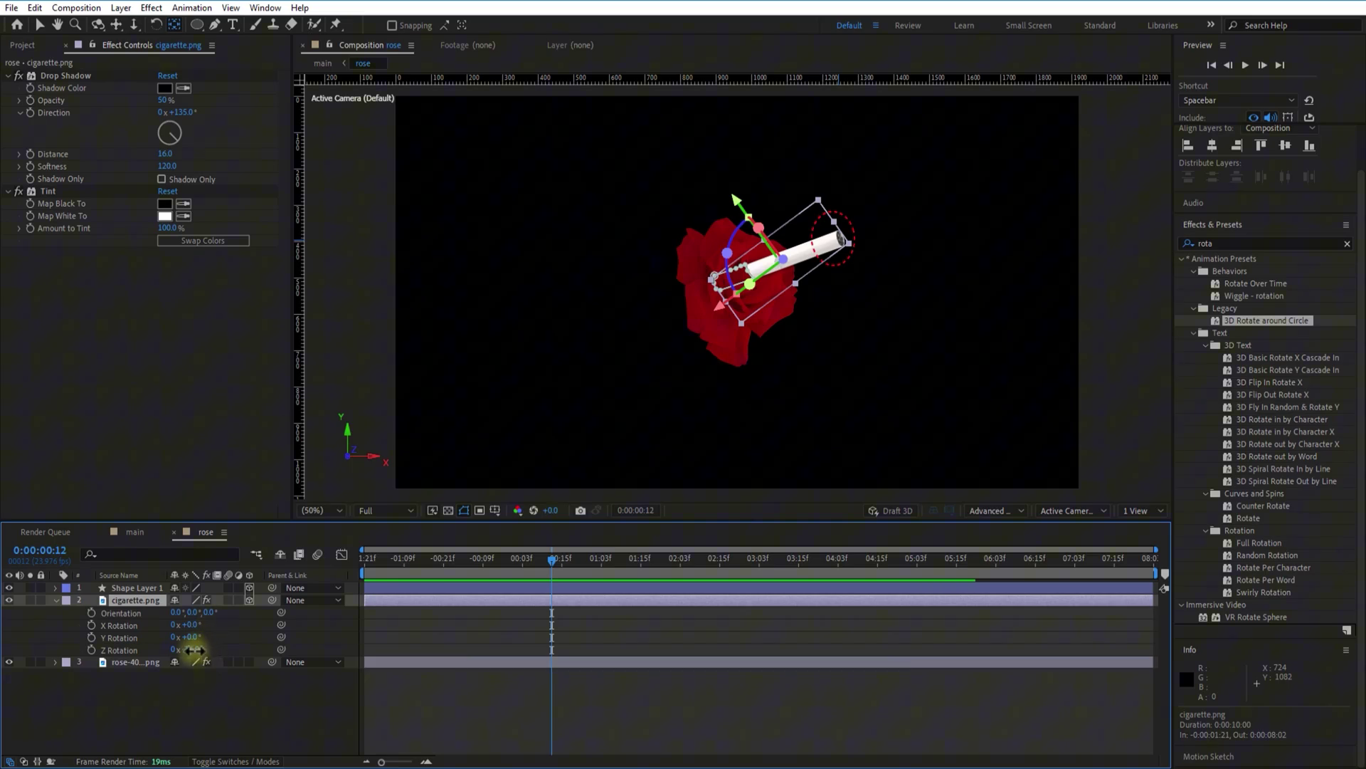
left_click_drag(194, 650, 166, 649)
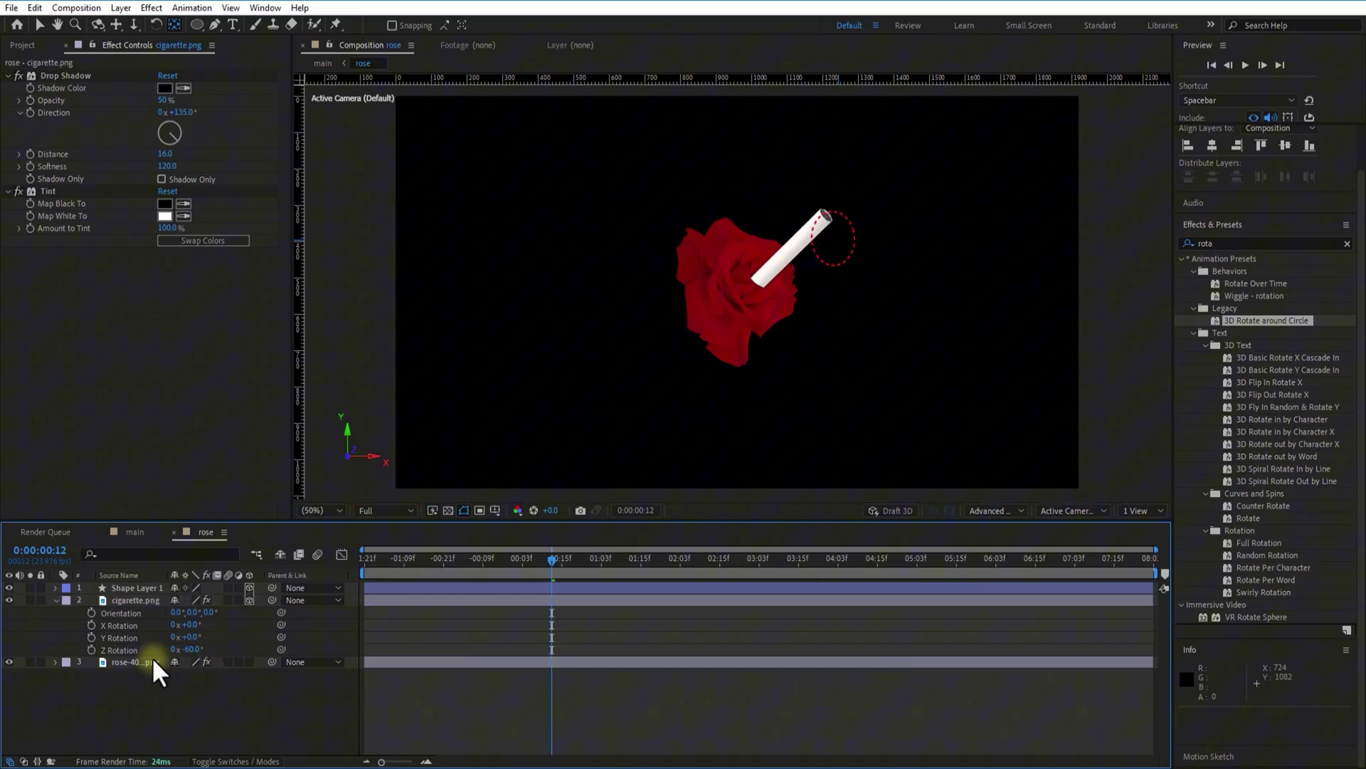
left_click(142, 598)
key("p")
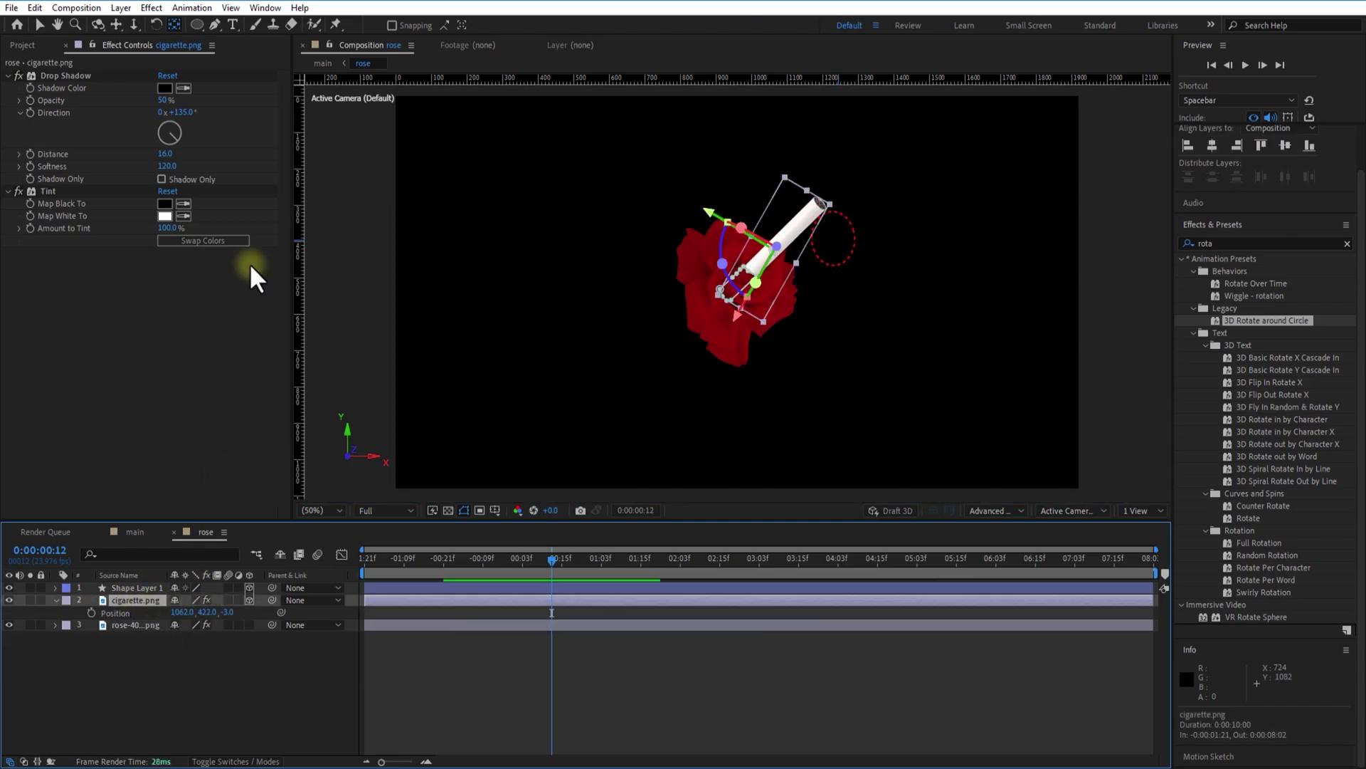
Reshape the upper end of the cigarette's inverted mask so its base sits cleanly inside the rose petals
key("m")
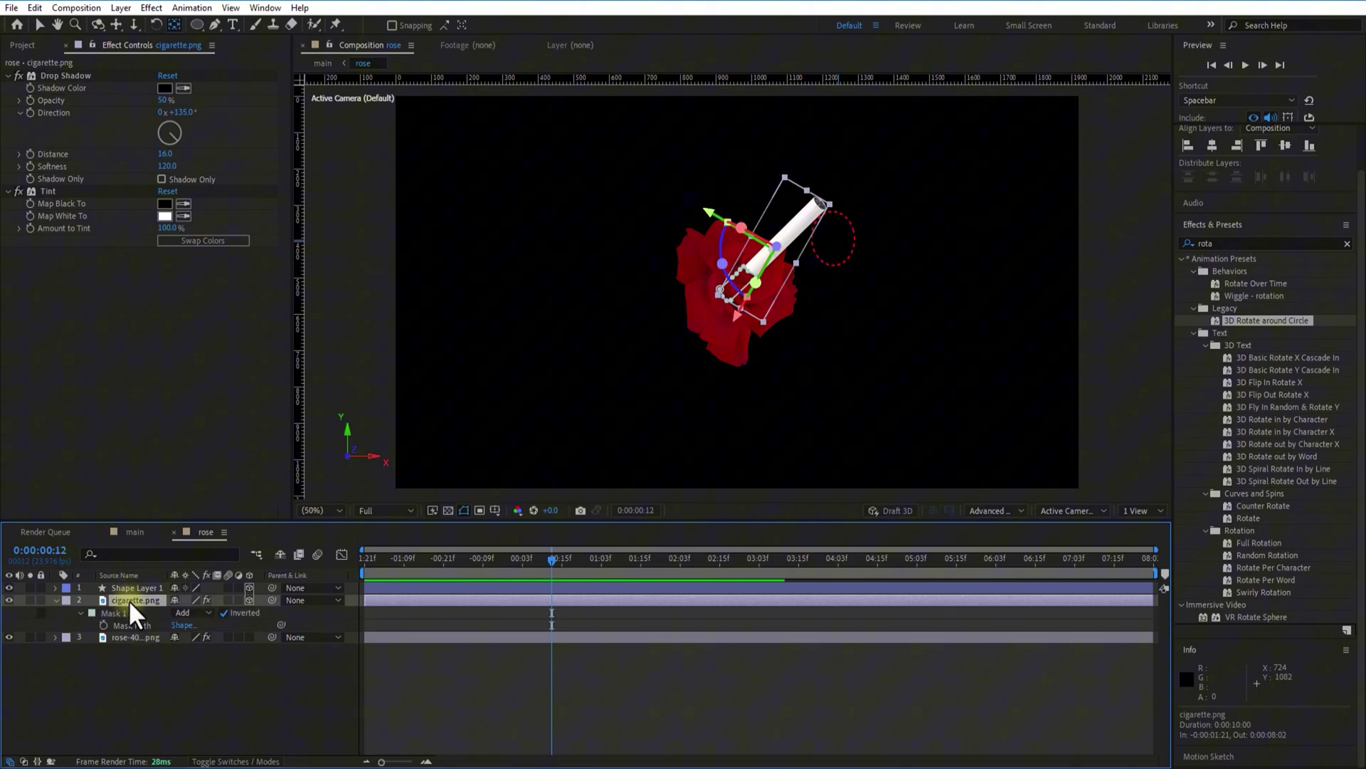
scroll(787, 294, "up", 6)
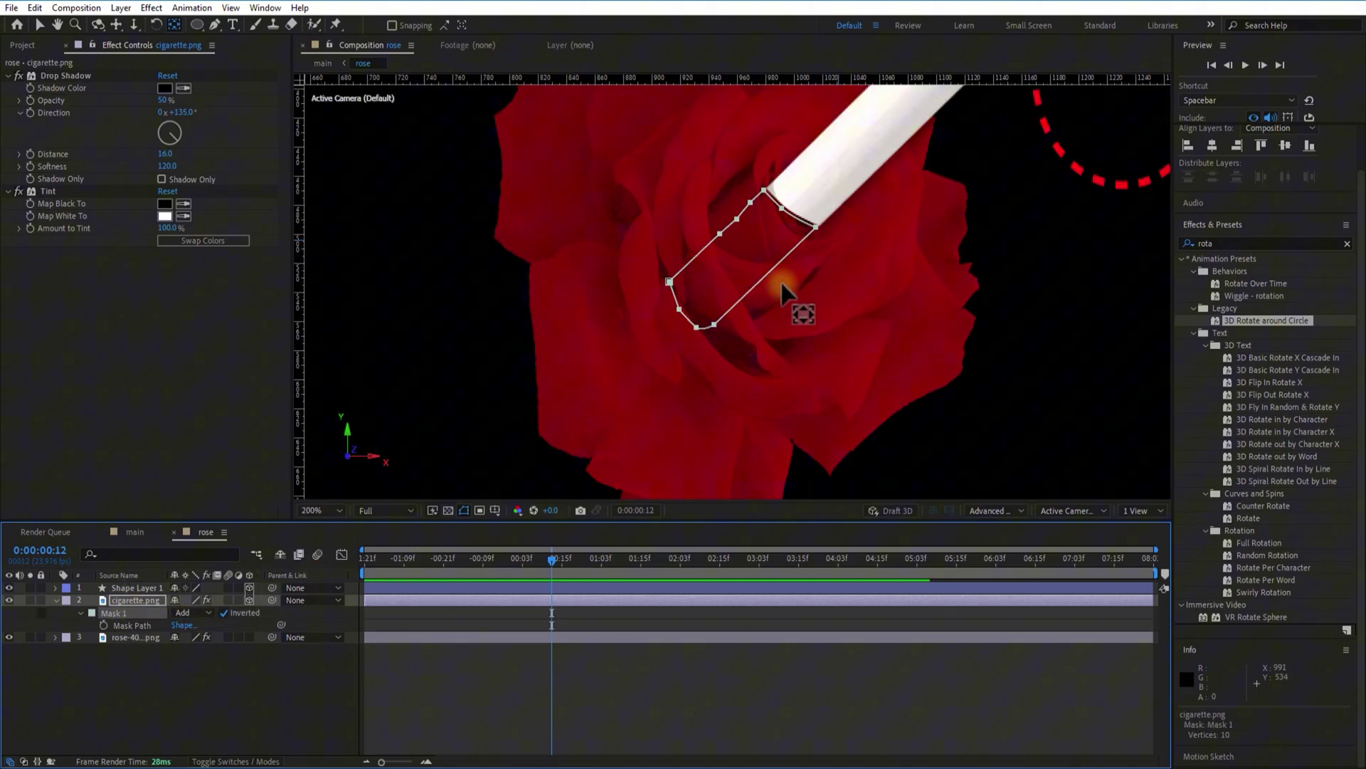
left_click_drag(822, 274, 779, 345)
key("ctrl+z")
key("g")
scroll(854, 163, "down", 1)
left_click_drag(795, 221, 804, 238)
left_click_drag(762, 190, 768, 182)
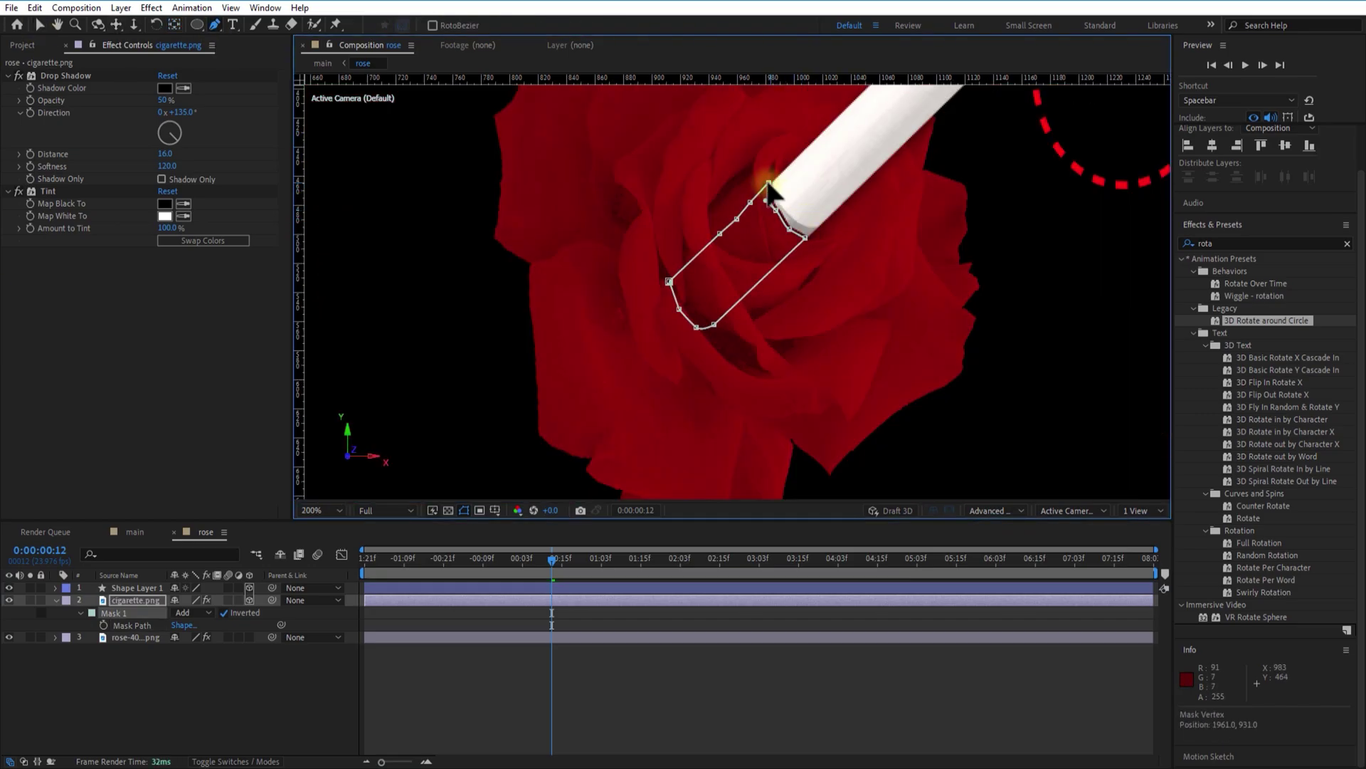
left_click(343, 512)
left_click(339, 268)
left_click(193, 682)
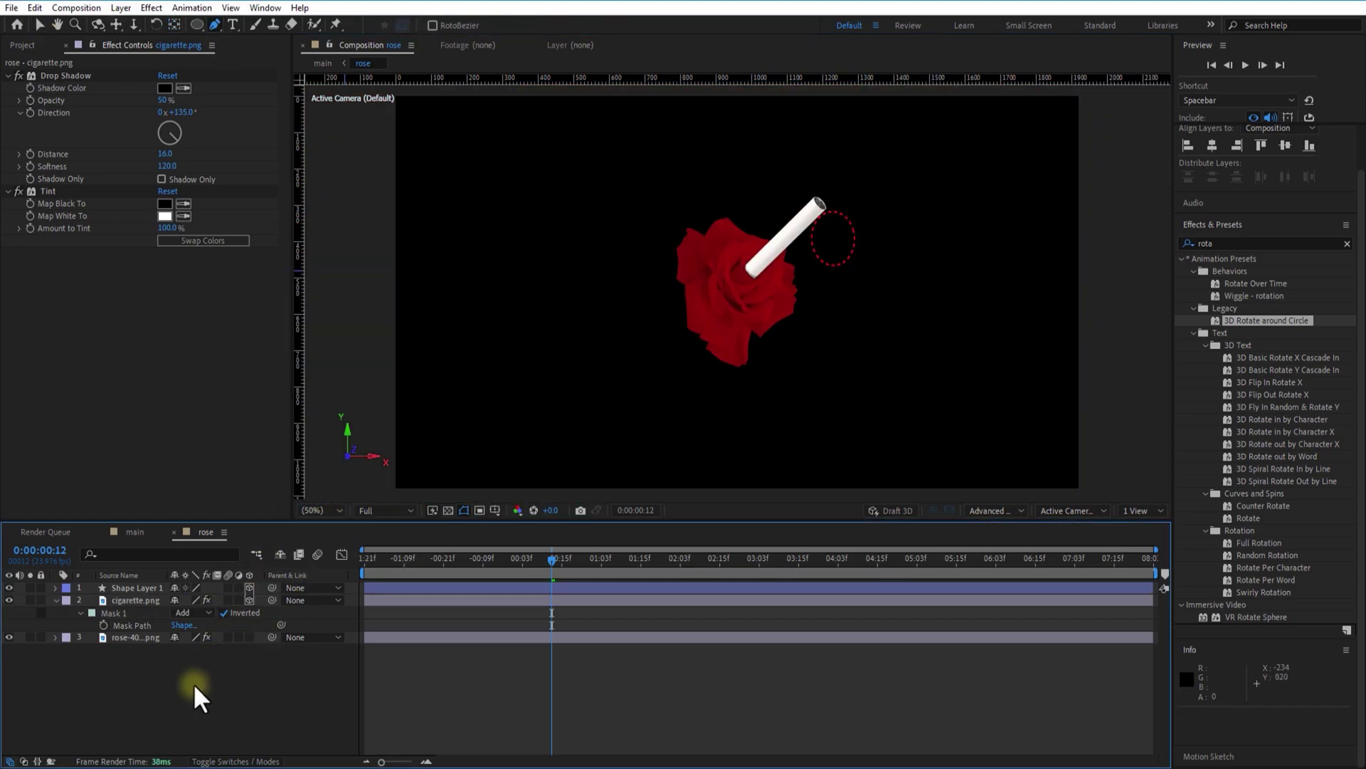
Place the dashed circle around the cigarette's tip at position 1187, 307, 0 and tilt it to match the cigarette
left_click(147, 586)
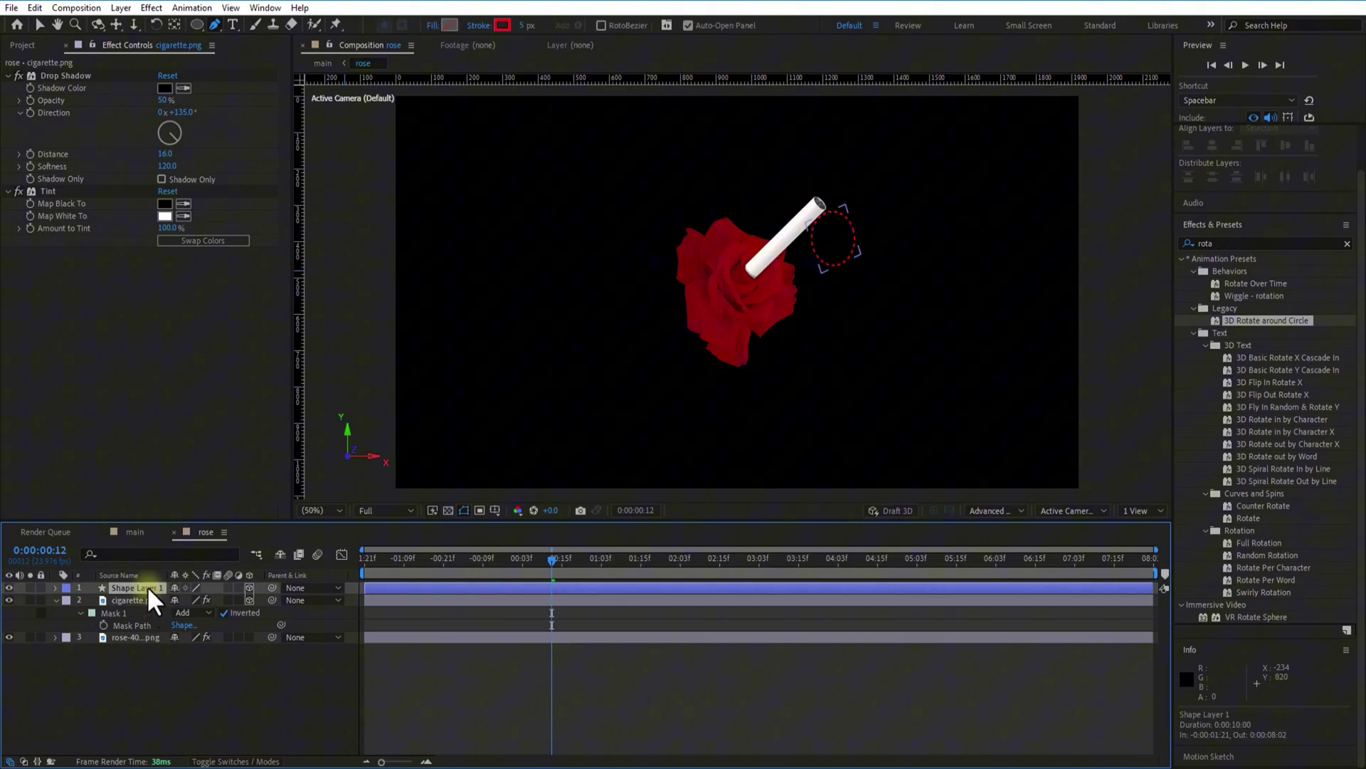
key("p")
left_click_drag(208, 599, 183, 624)
key("r")
left_click(212, 720)
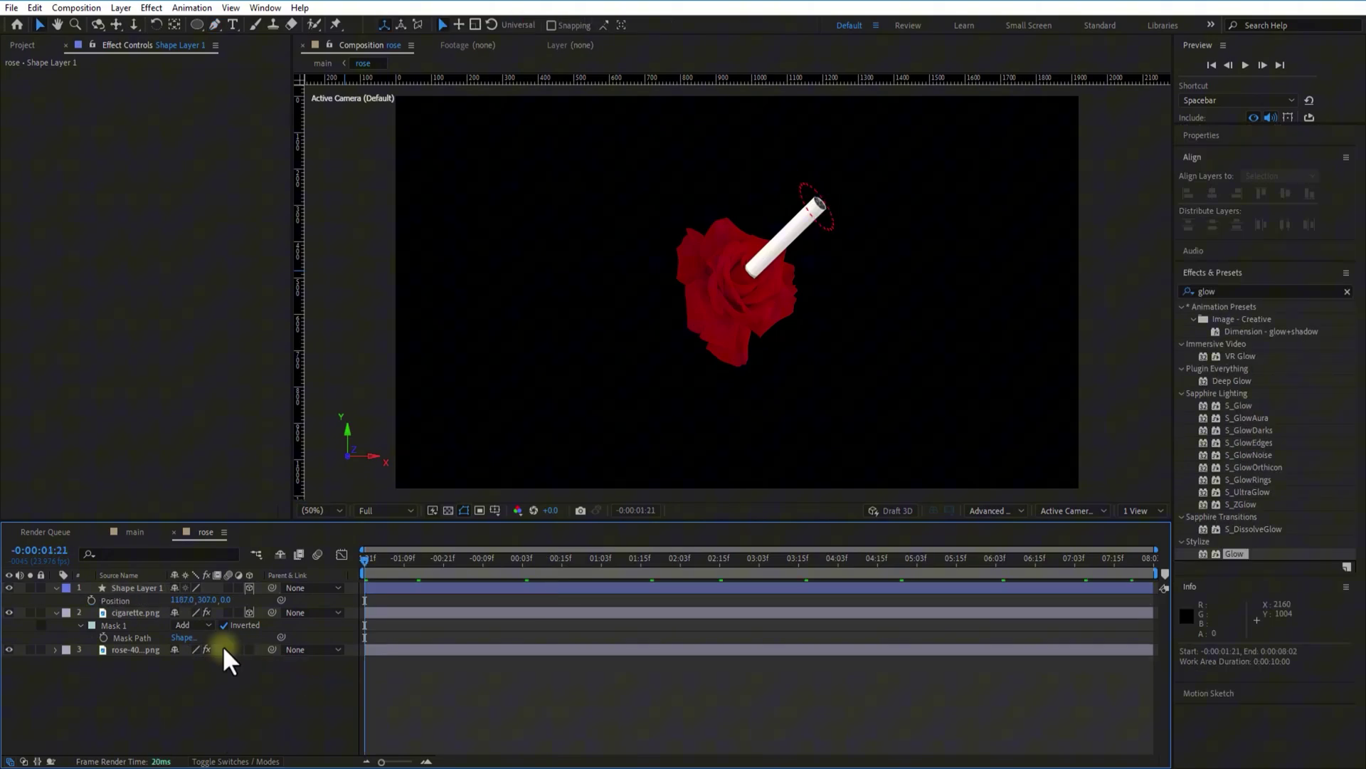
In the main composition, keyframe the rose layer's Z Rotation at 0:00:02:11 and set it to 10° at about four seconds
left_click(133, 531)
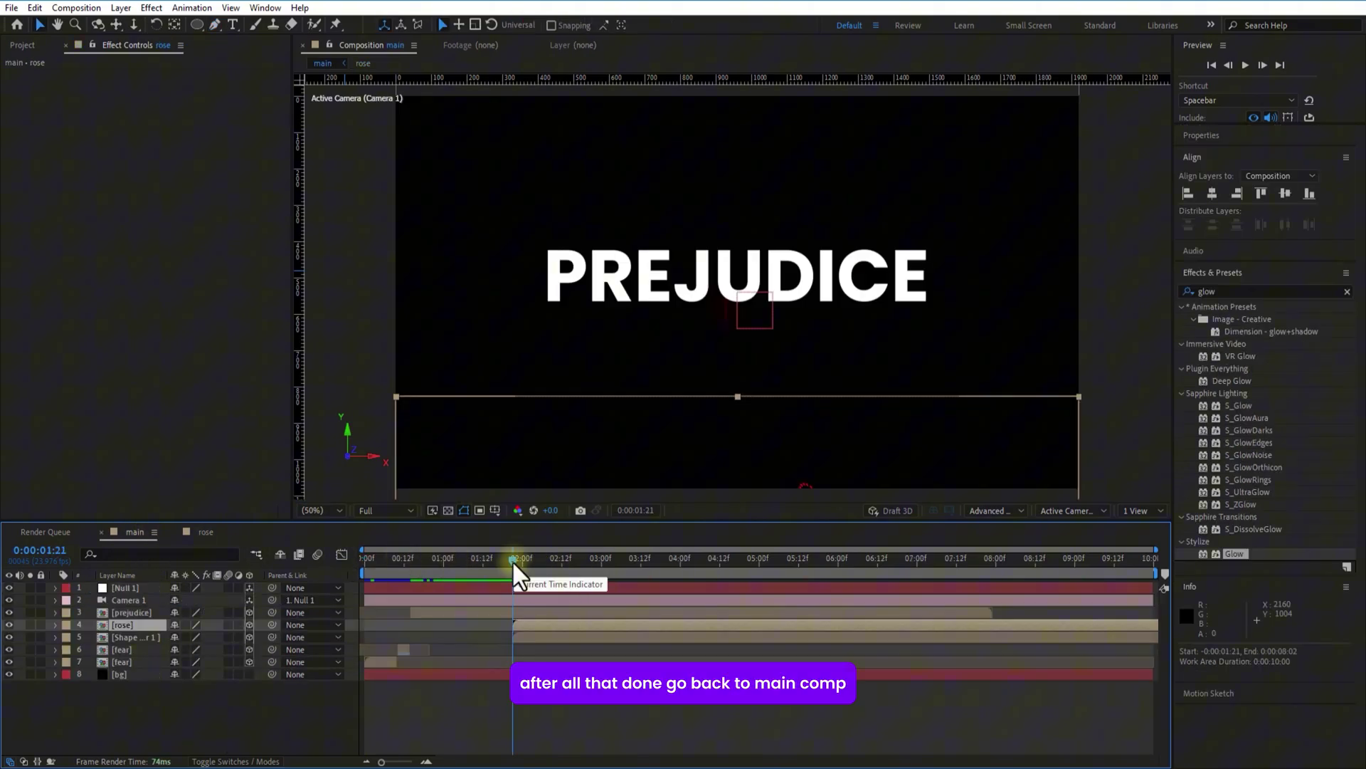
left_click_drag(514, 561, 559, 605)
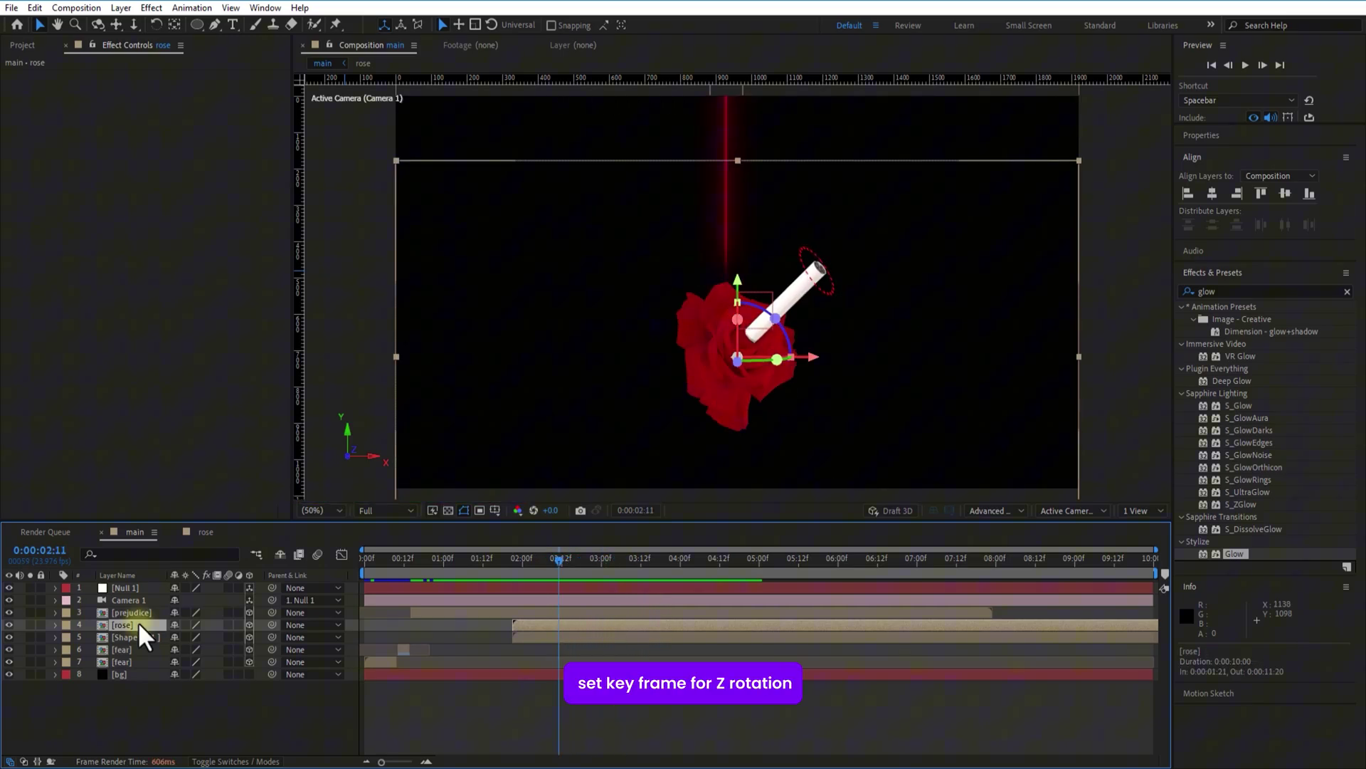
key("r")
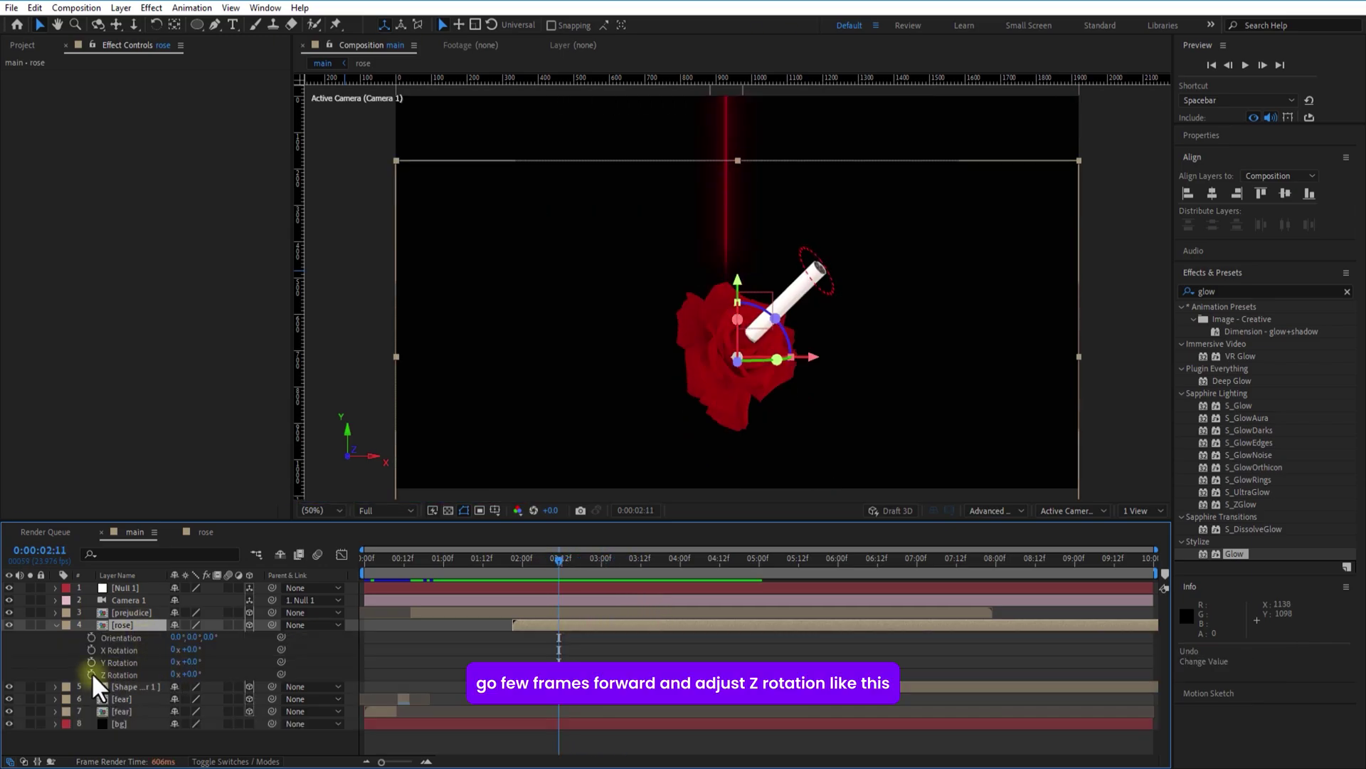
left_click(91, 674)
left_click_drag(566, 576, 682, 579)
left_click(191, 674)
type("10")
Move the rose layer's first Z Rotation keyframe to the layer's start and the second to about three seconds
left_click(250, 673)
left_click_drag(560, 578, 680, 578)
left_click_drag(522, 570, 513, 571)
left_click_drag(559, 674, 513, 674)
left_click_drag(587, 573, 601, 573)
left_click_drag(681, 673, 601, 674)
Add Z Rotation keyframes to the rose about every second until the end, swinging between 5°, 0° and -5°, and preview the sway
left_click(192, 674)
left_click_drag(602, 569, 1150, 569)
type("0")
left_click(192, 674)
type("-5")
left_click(192, 674)
type("0")
left_click(193, 674)
type("5")
left_click(192, 674)
type("0")
left_click(192, 674)
type("-50")
key("space")
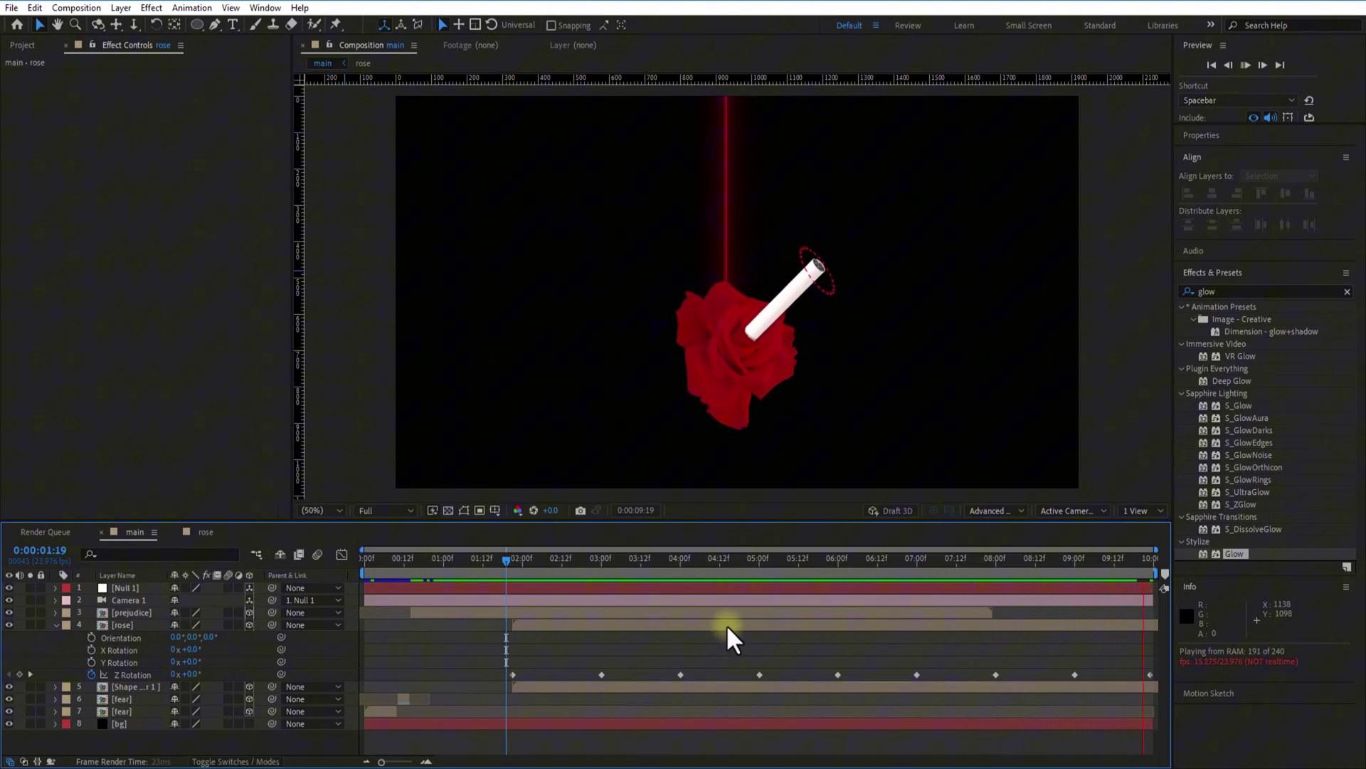
left_click(522, 567)
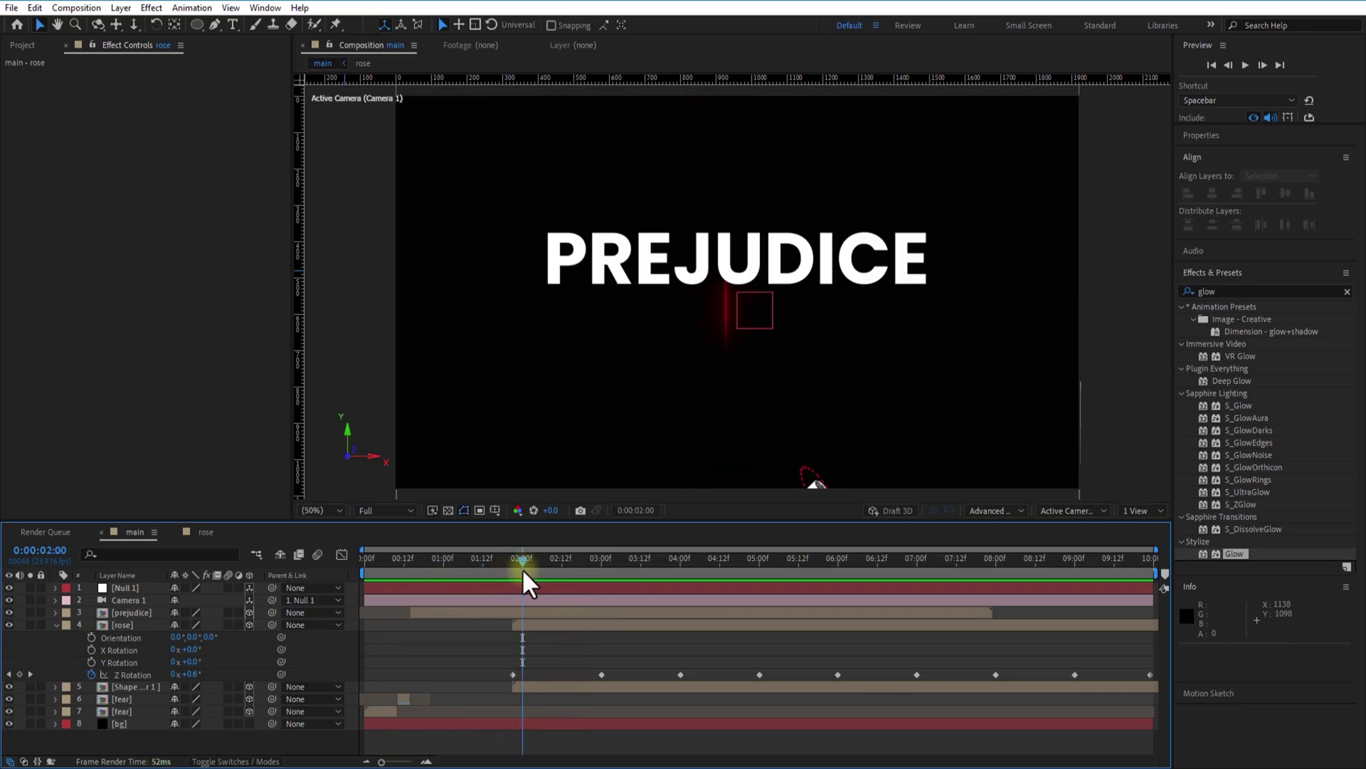
left_click(55, 625)
In the rose composition, apply the Drop Shadow effect to the rose image layer
left_click(203, 532)
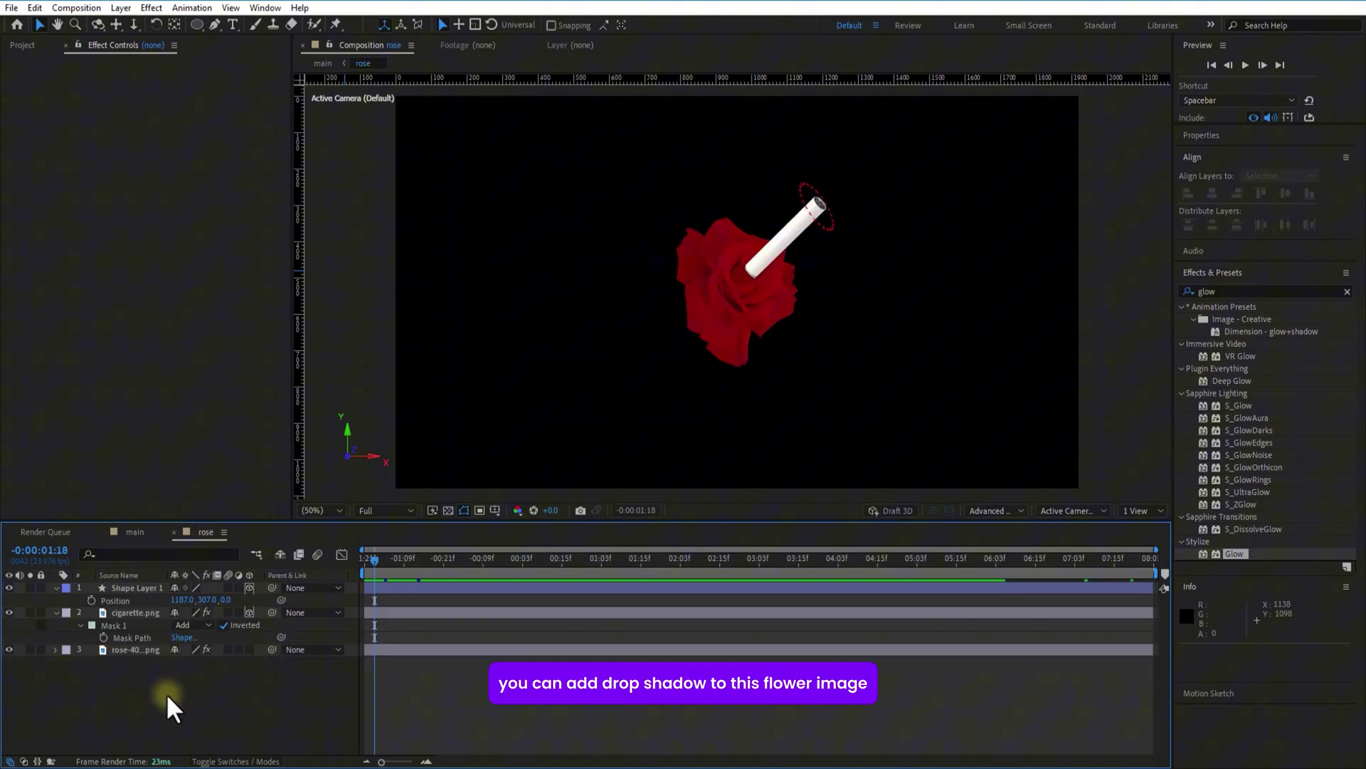
left_click(1235, 291)
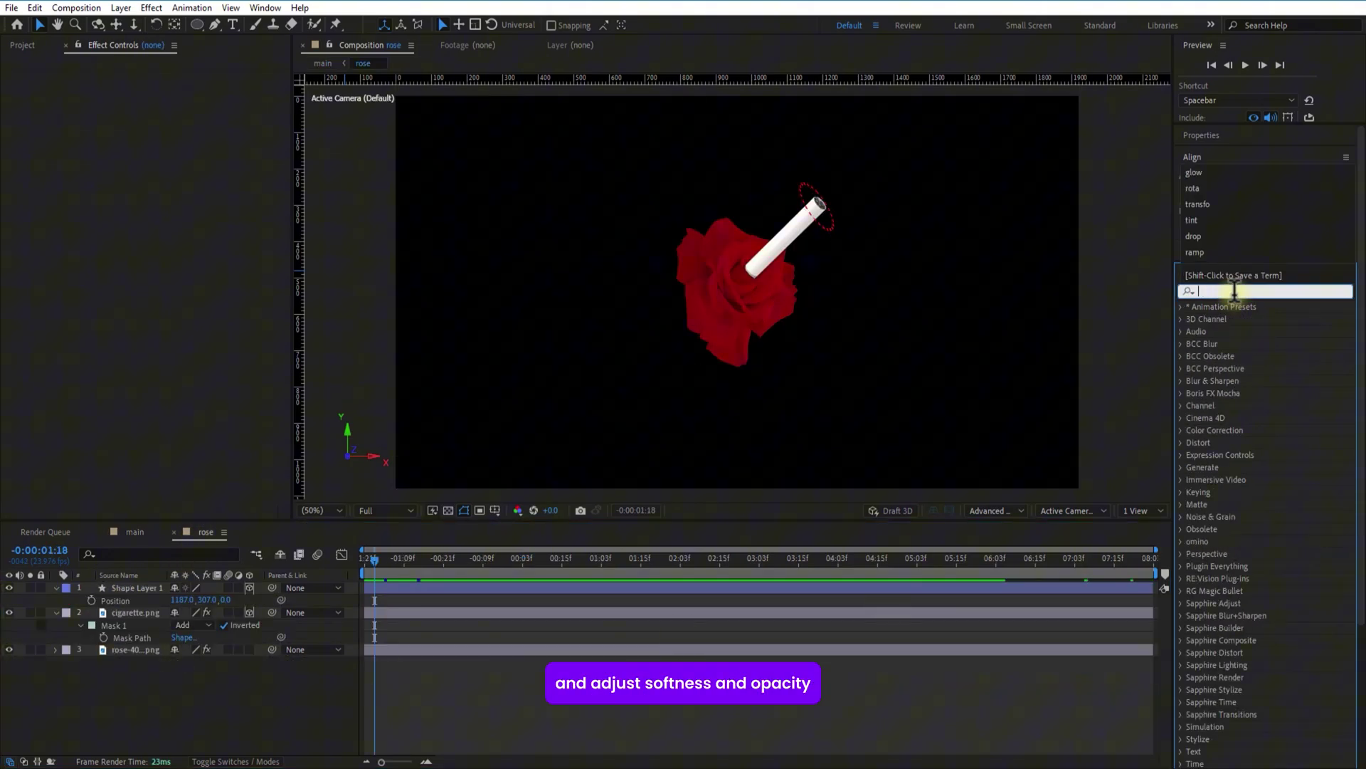
type("drop")
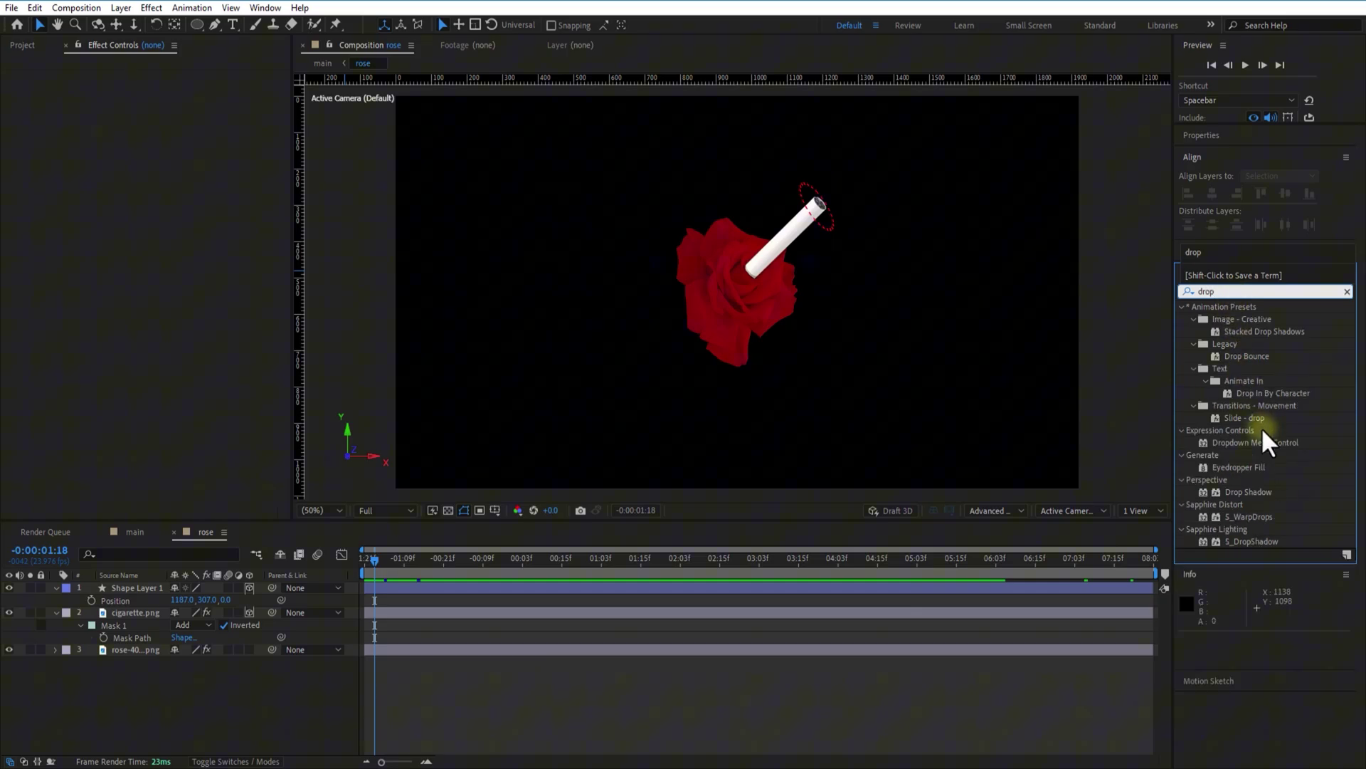
left_click_drag(1245, 492, 138, 651)
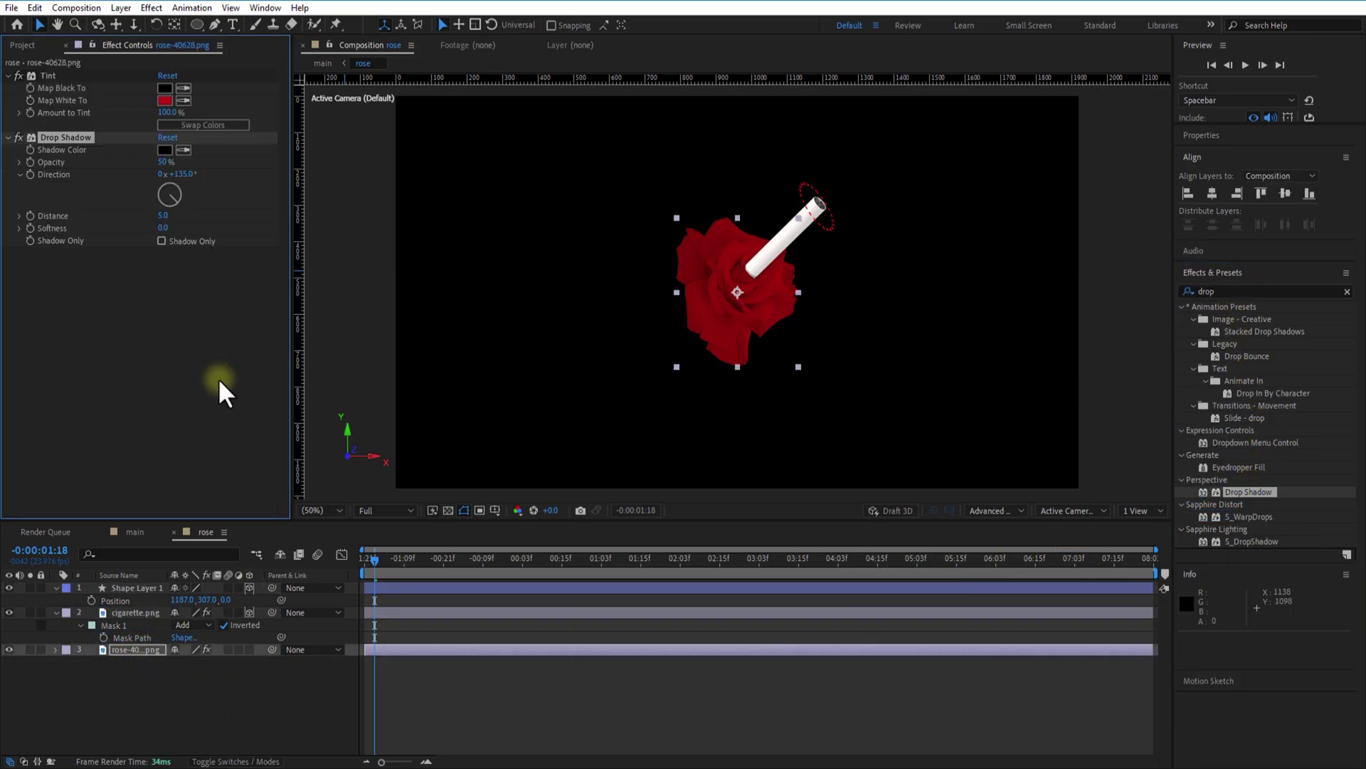
Color the rose's drop shadow with a red sampled from its petals, soften it and raise its opacity to 100%
left_click(183, 149)
left_click(703, 309)
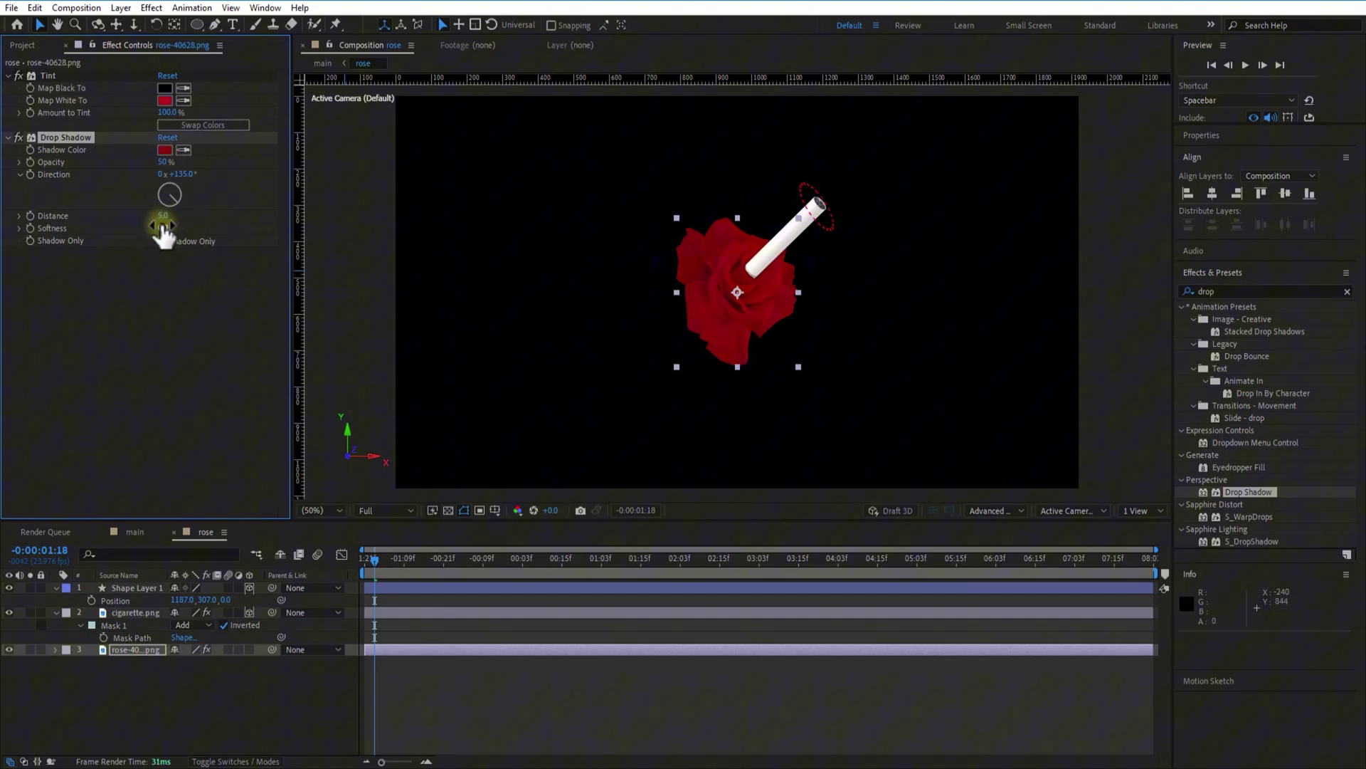
left_click_drag(163, 228, 275, 228)
left_click_drag(165, 161, 544, 166)
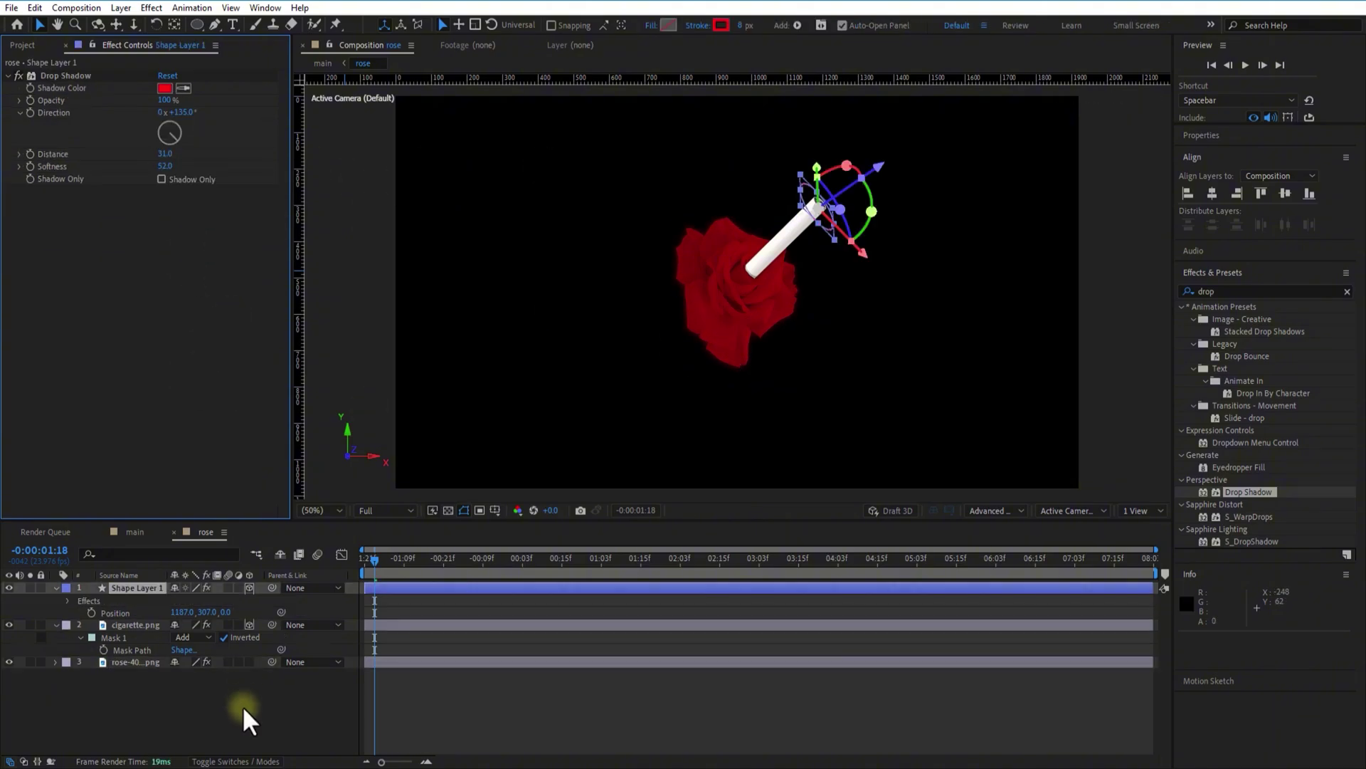
left_click(241, 706)
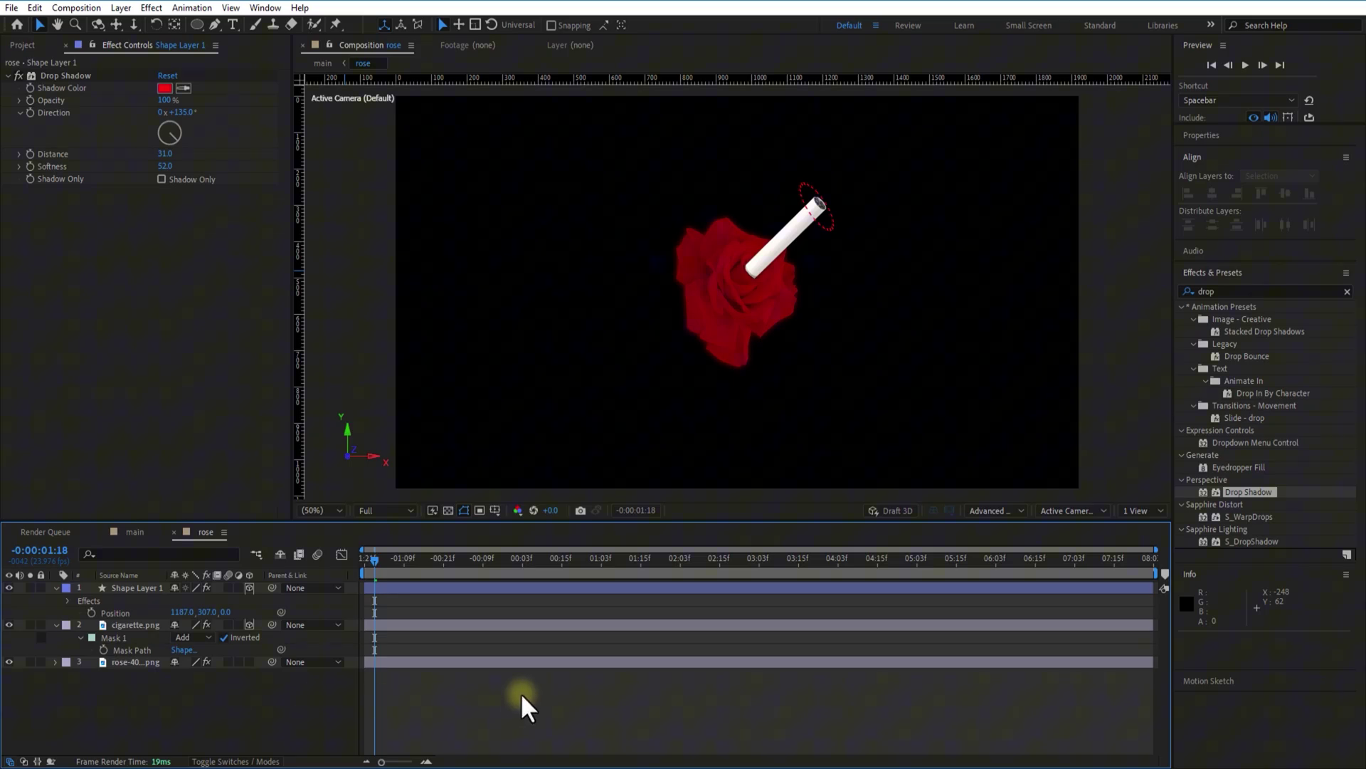
In the main composition, lower the rose layer by increasing its Y position
left_click(138, 532)
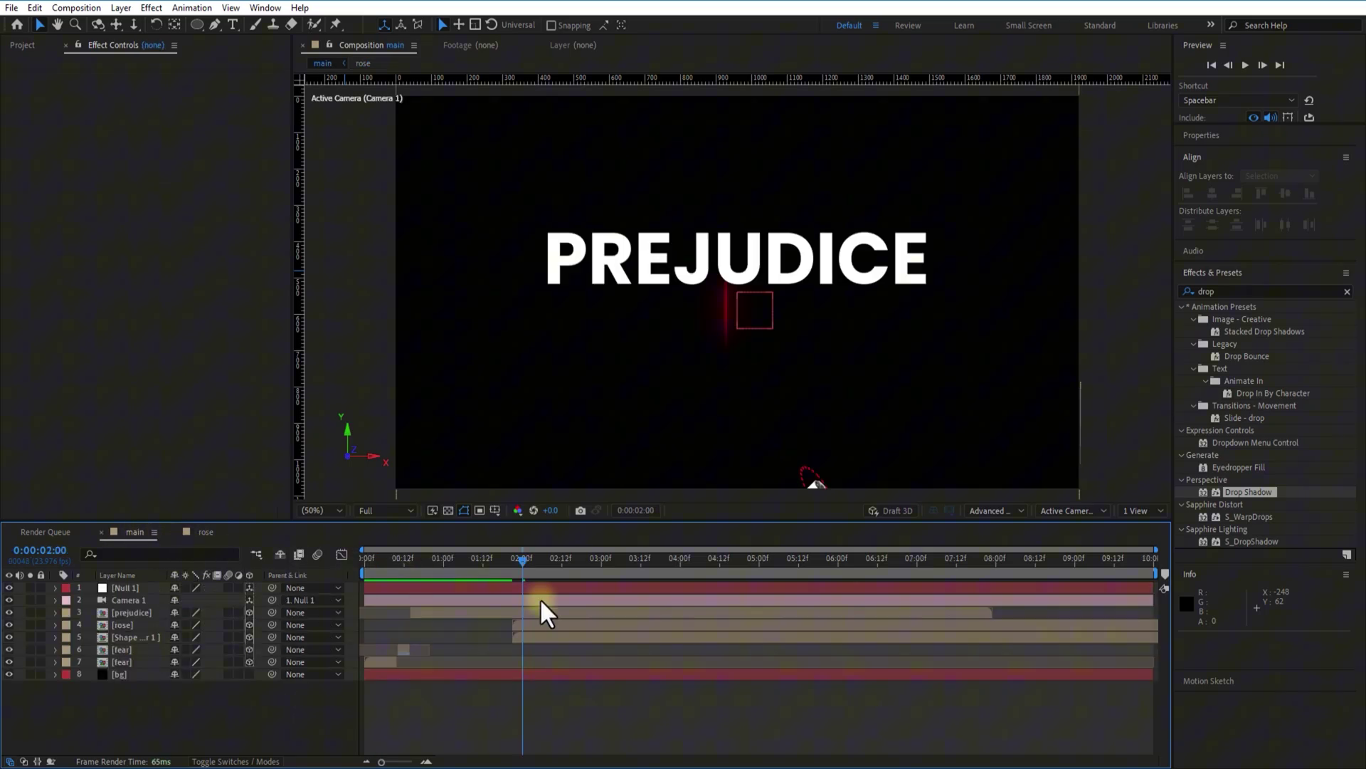
left_click_drag(529, 561, 530, 634)
left_click(533, 628)
key("p")
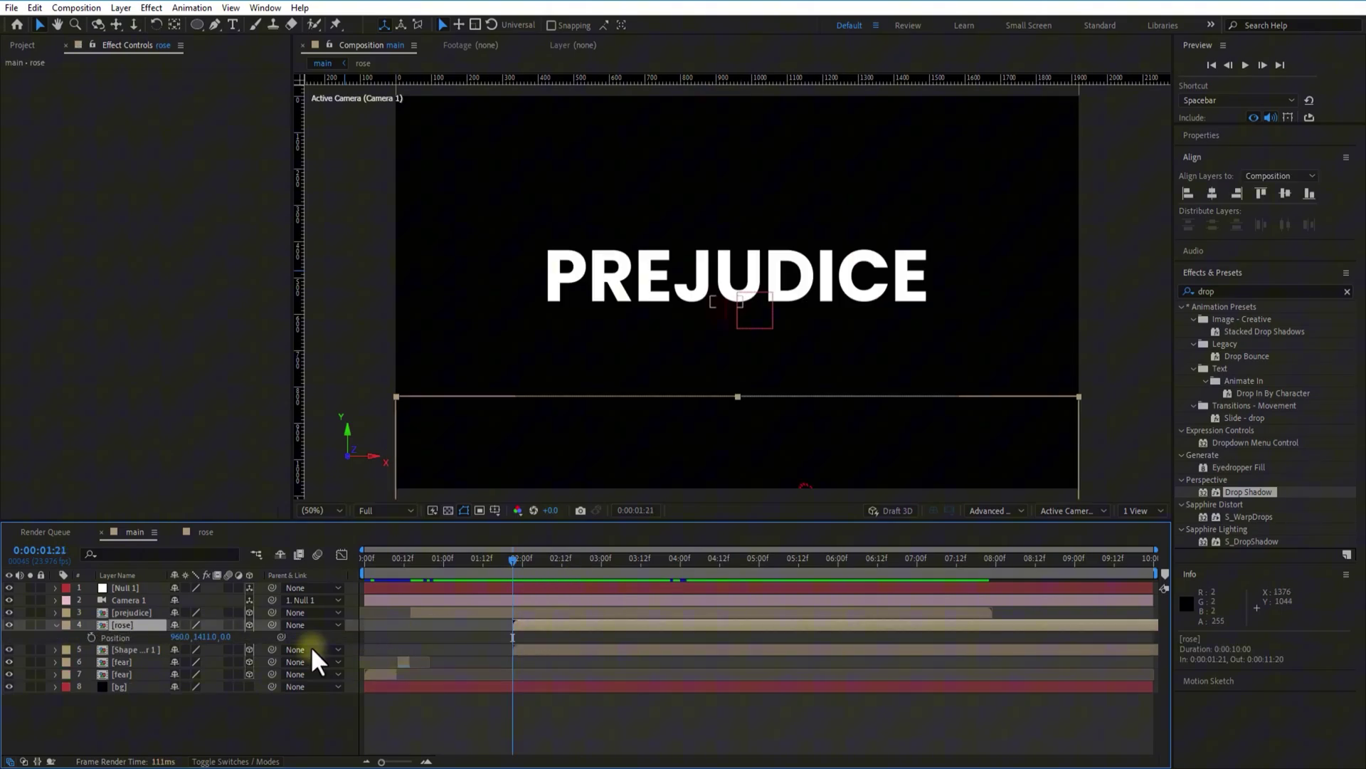
left_click_drag(199, 636, 249, 640)
At 0:00:03:00, add the quoted text “UNMANNLY” beside the rose, set in Poppins Regular
left_click_drag(523, 558, 602, 605)
left_click(366, 333)
left_click(233, 26)
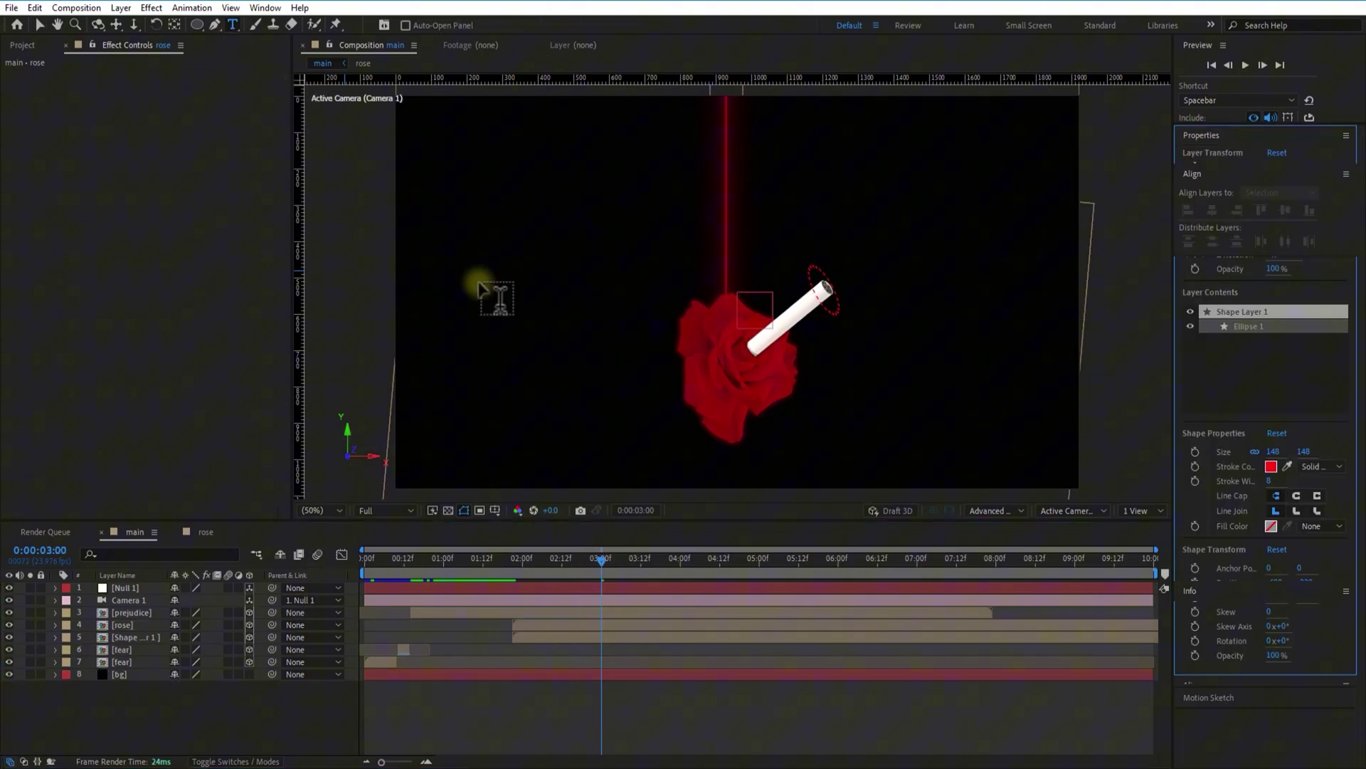
left_click(479, 283)
type("\"un")
key("BackSpace")
key("BackSpace")
key("Caps_Lock")
type("UNMANNLY”")
key("ctrl+a")
left_click(1308, 288)
left_click(1201, 384)
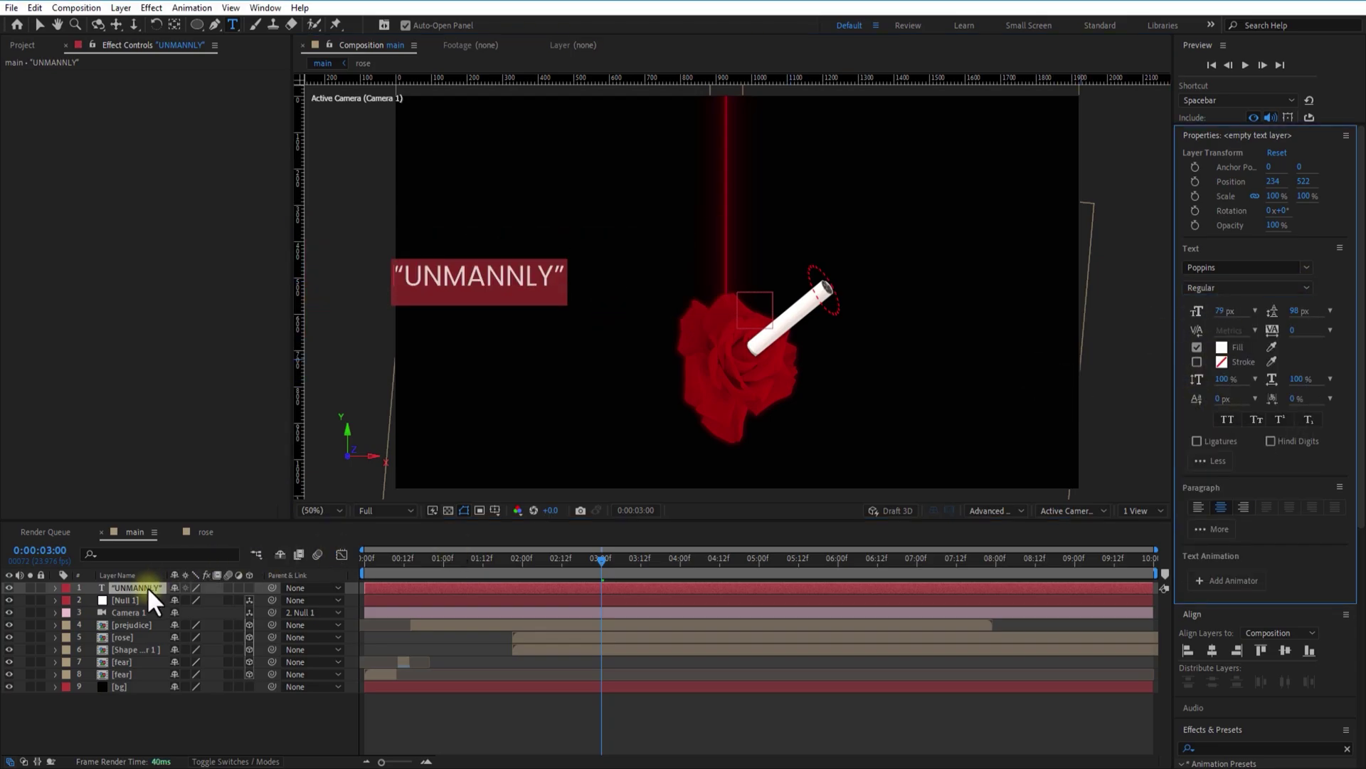
Move the “UNMANNLY” text layer directly beneath the prejudice layer and make it a 3D layer
left_click_drag(147, 586, 143, 632)
key("Caps_Lock")
left_click(250, 624)
key("Caps_Lock")
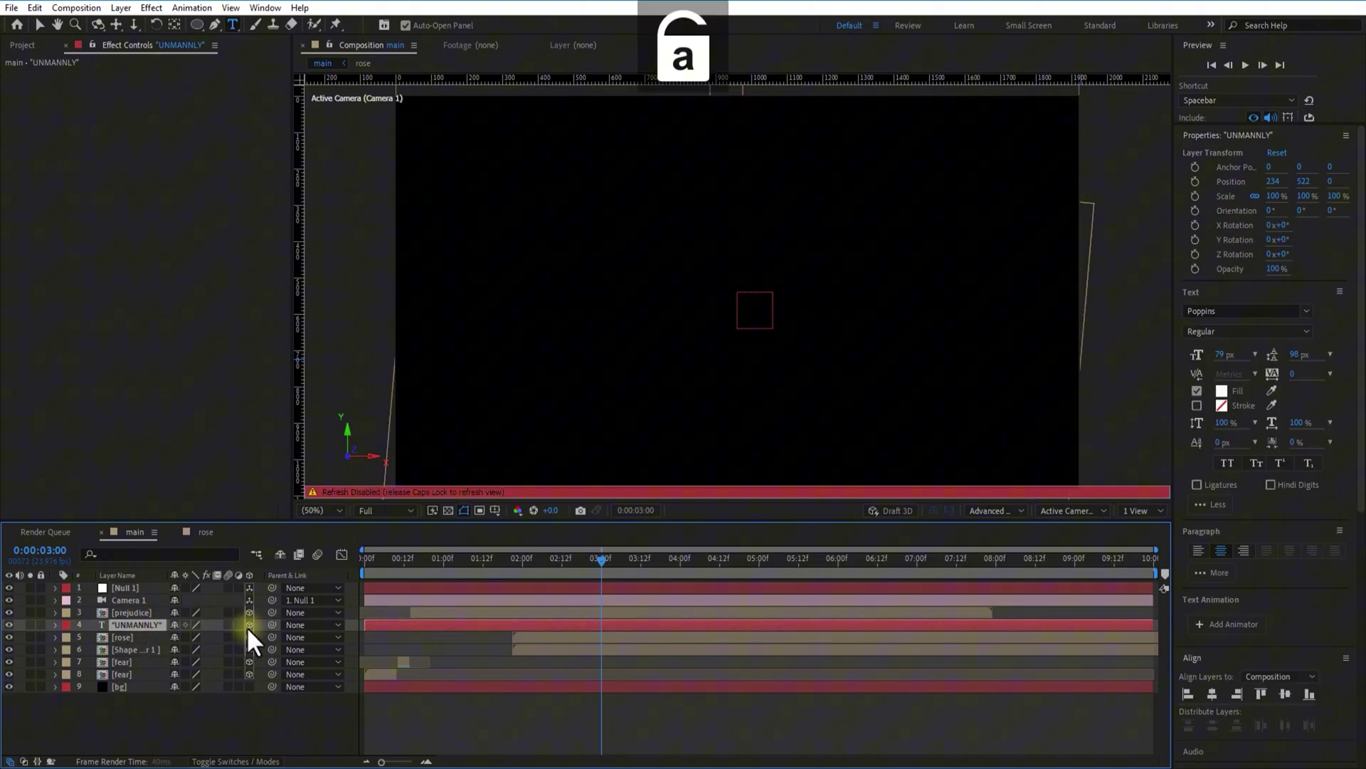
Using a two-view layout with the Top view, bring the “UNMANNLY” text closer to the camera at position 924, 1226.1, -941
key("p")
left_click(1142, 511)
left_click(1137, 538)
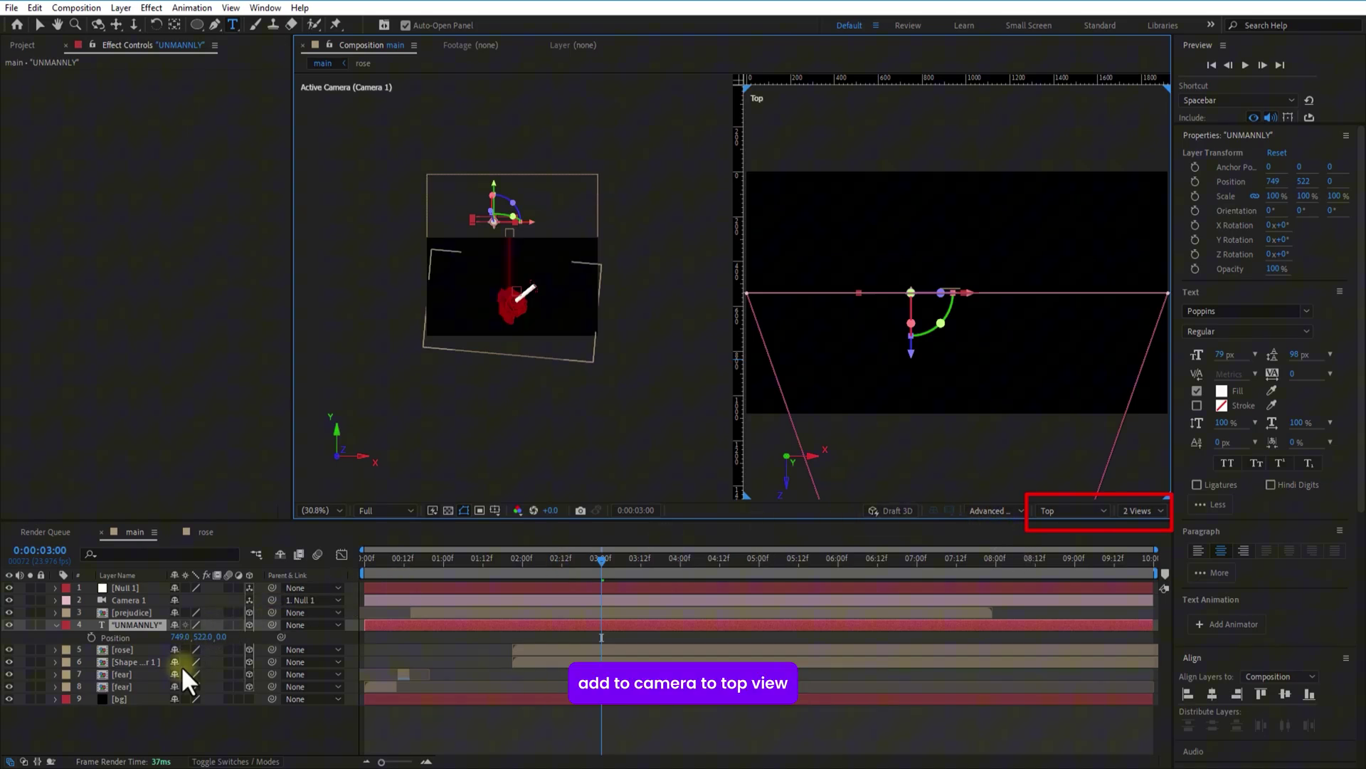
left_click(133, 648)
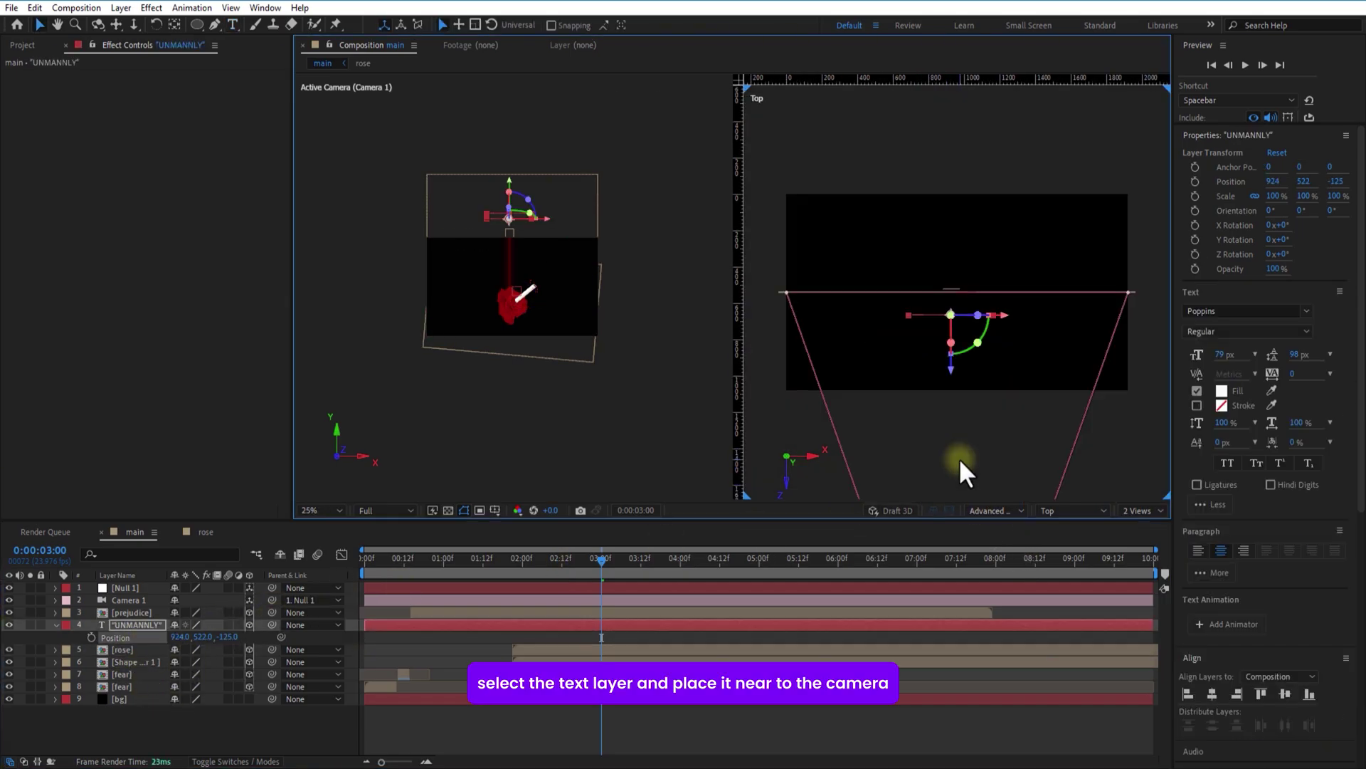
scroll(959, 458, "down", 2)
scroll(959, 344, "down", 1)
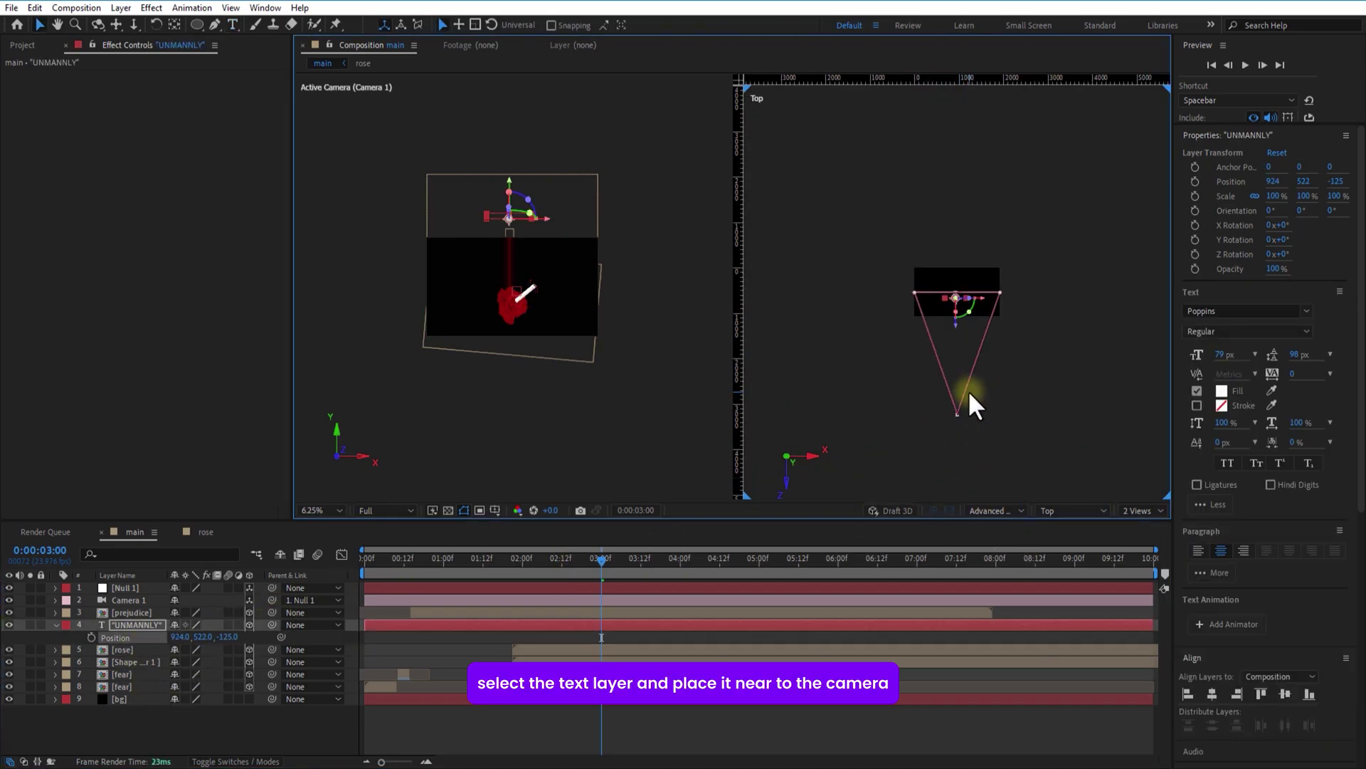
mouse_move(955, 327)
left_mouse_down()
mouse_move(963, 417)
mouse_move(965, 343)
left_mouse_up()
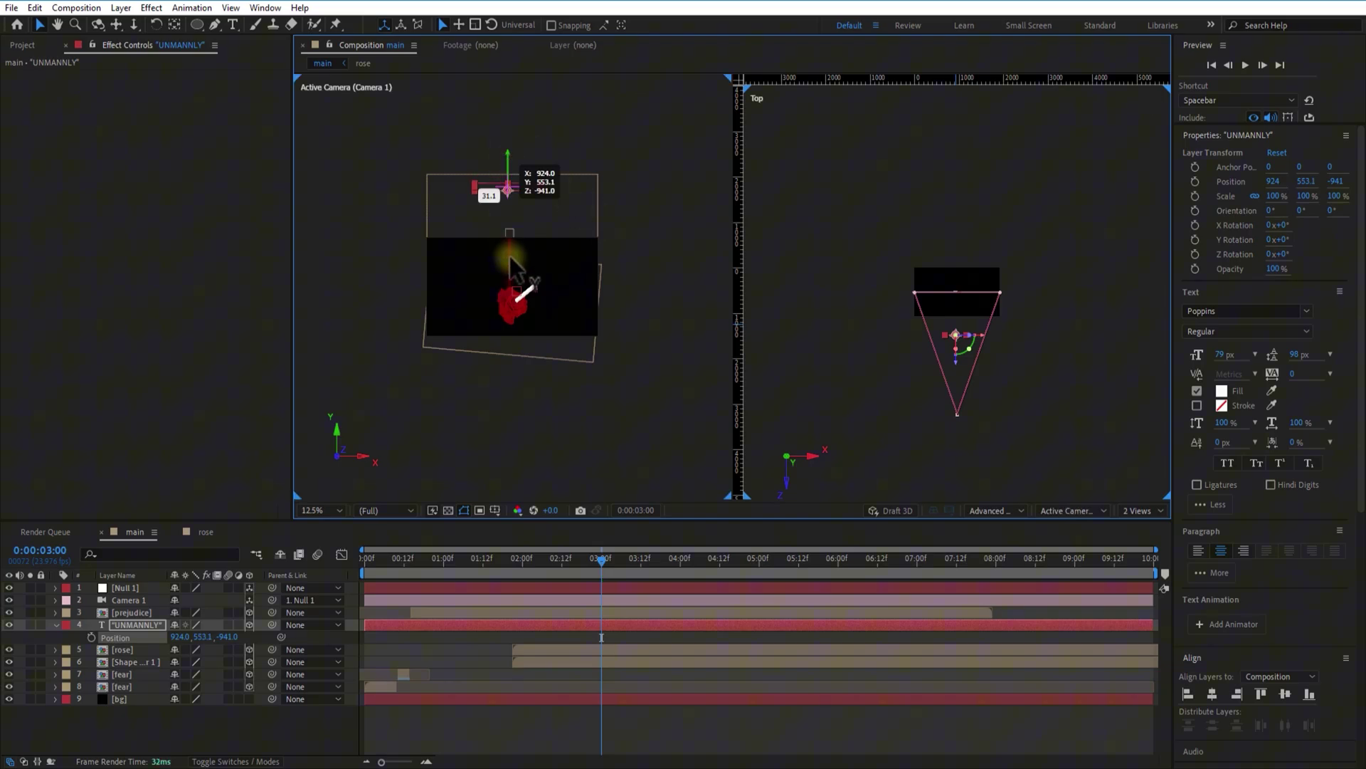
left_click_drag(510, 256, 504, 248)
Restore the single Active Camera view at 50% magnification
left_click(1138, 511)
left_click(1138, 526)
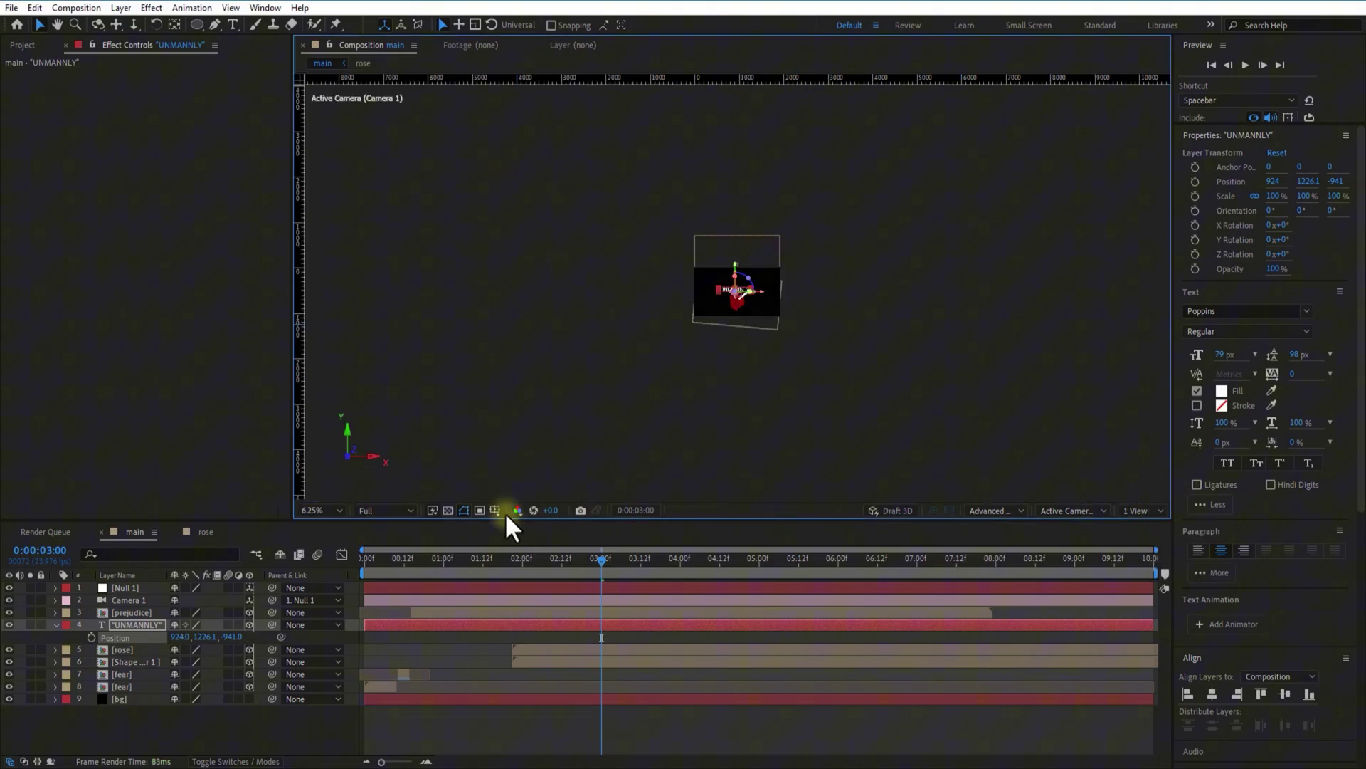
left_click(341, 510)
left_click(353, 269)
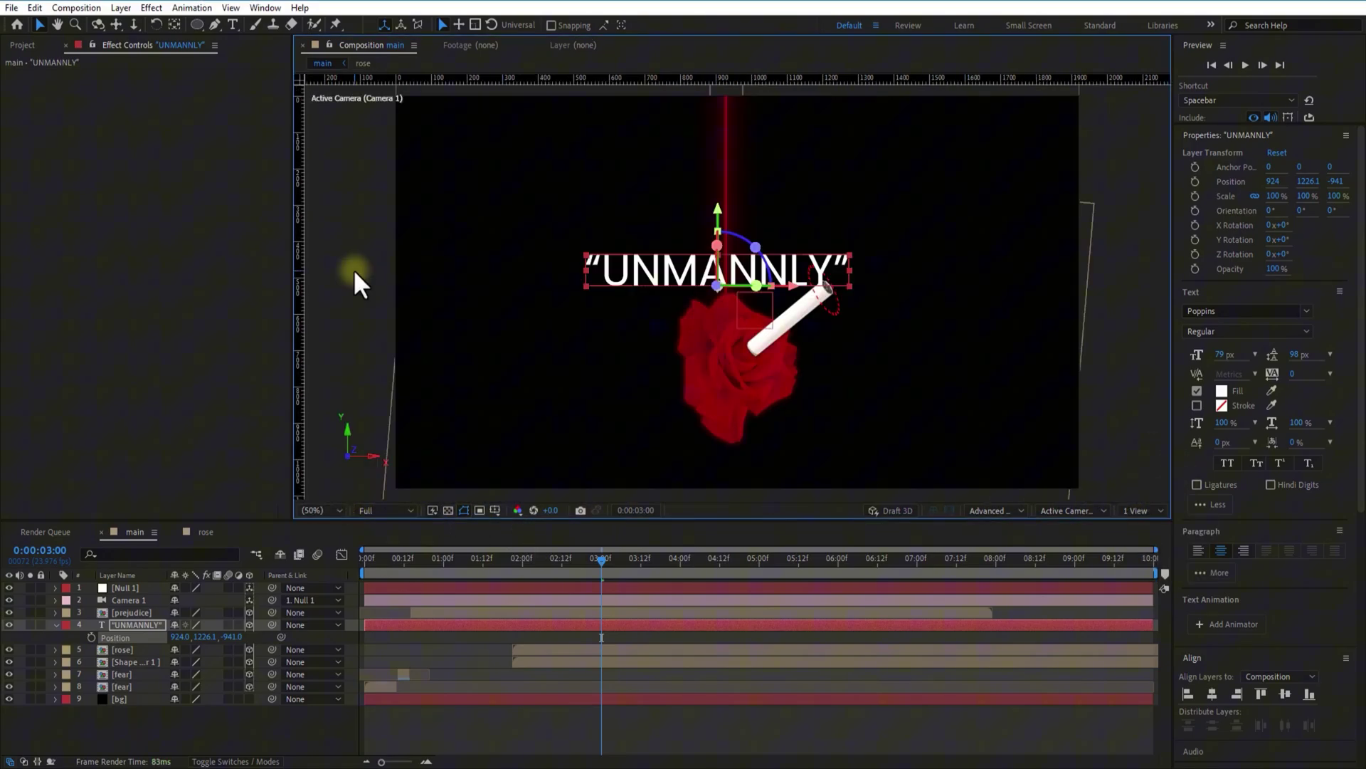
Scale the “UNMANNLY” text to 41% and place it left of the rose at position 768, 1250.1, -941
left_click(130, 622)
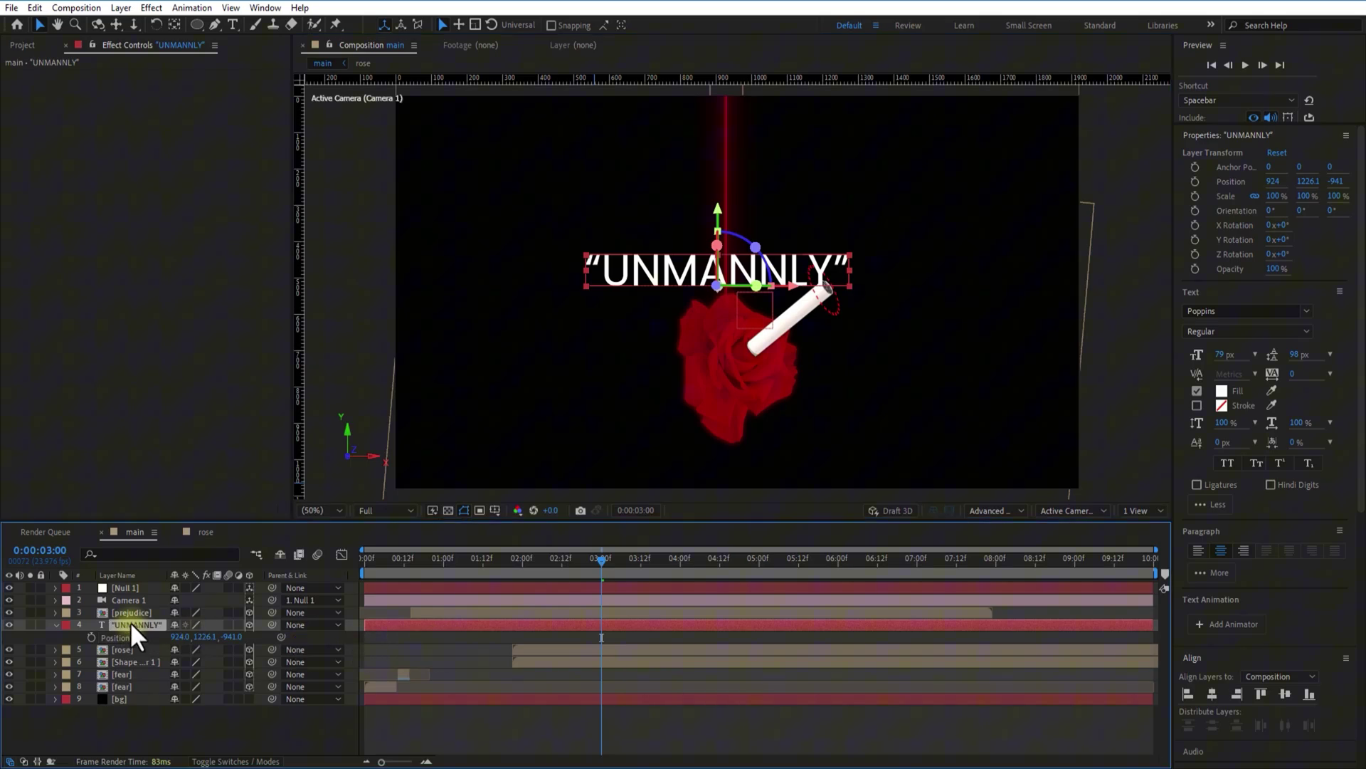
key("s")
left_click_drag(187, 639, 153, 646)
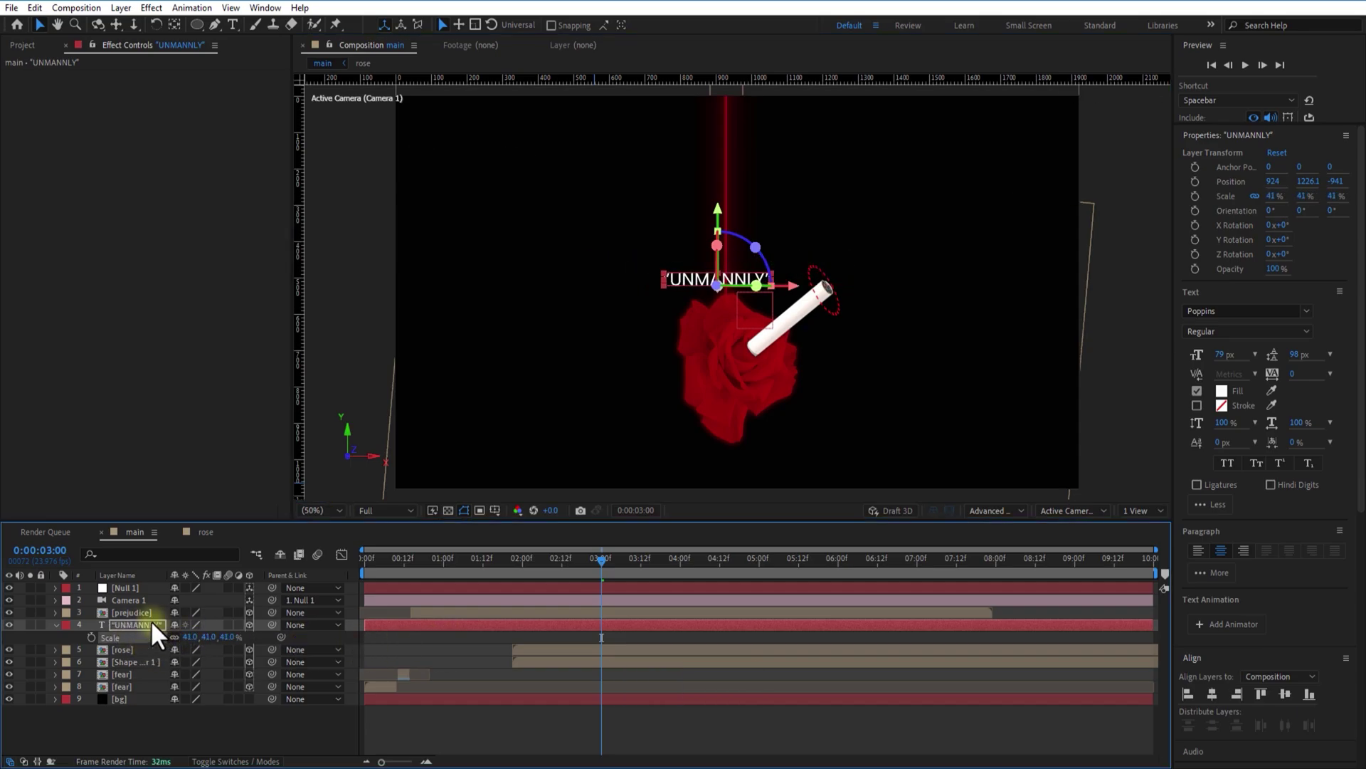
key("p")
left_click_drag(177, 636, 80, 634)
left_click_drag(207, 637, 227, 629)
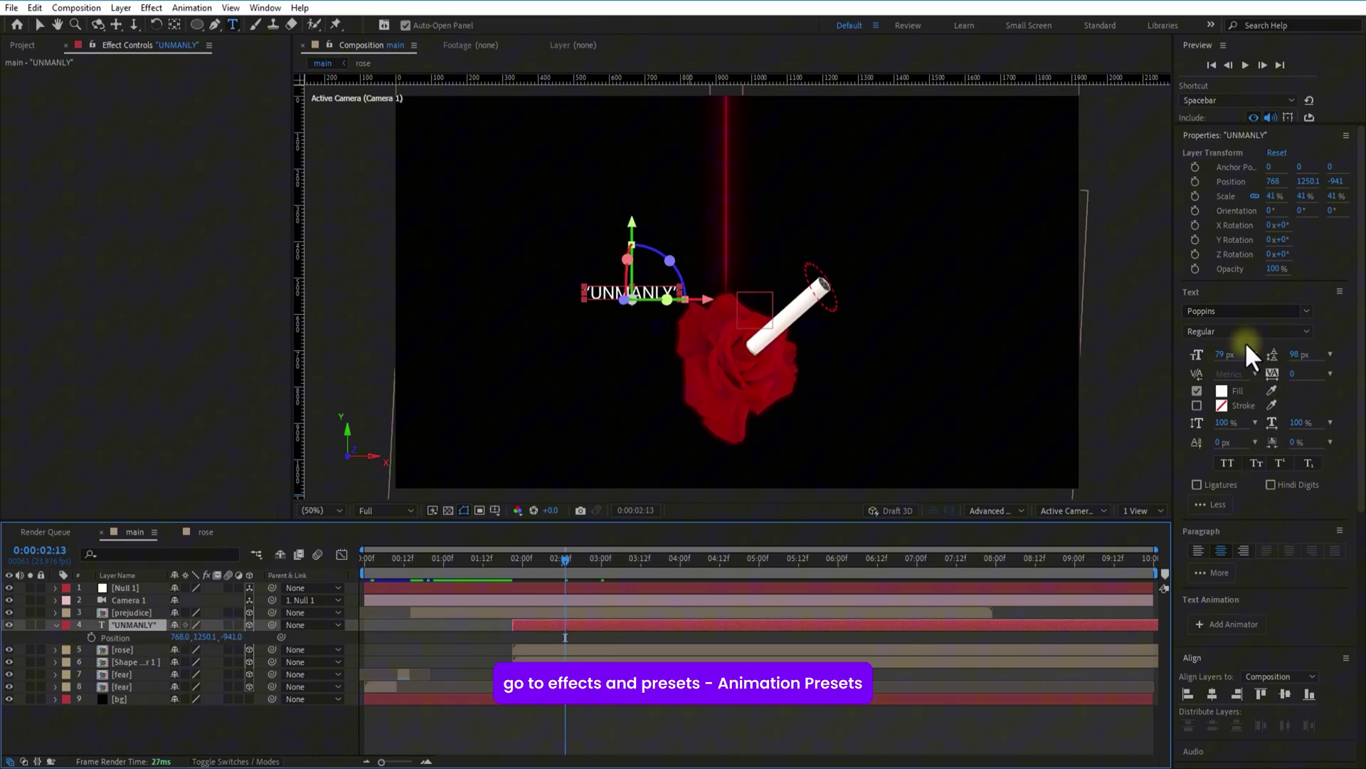
Apply the Animate In text preset Fade Up Lines to the “UNMANLY” layer at 0:00:02:13
left_click(1219, 137)
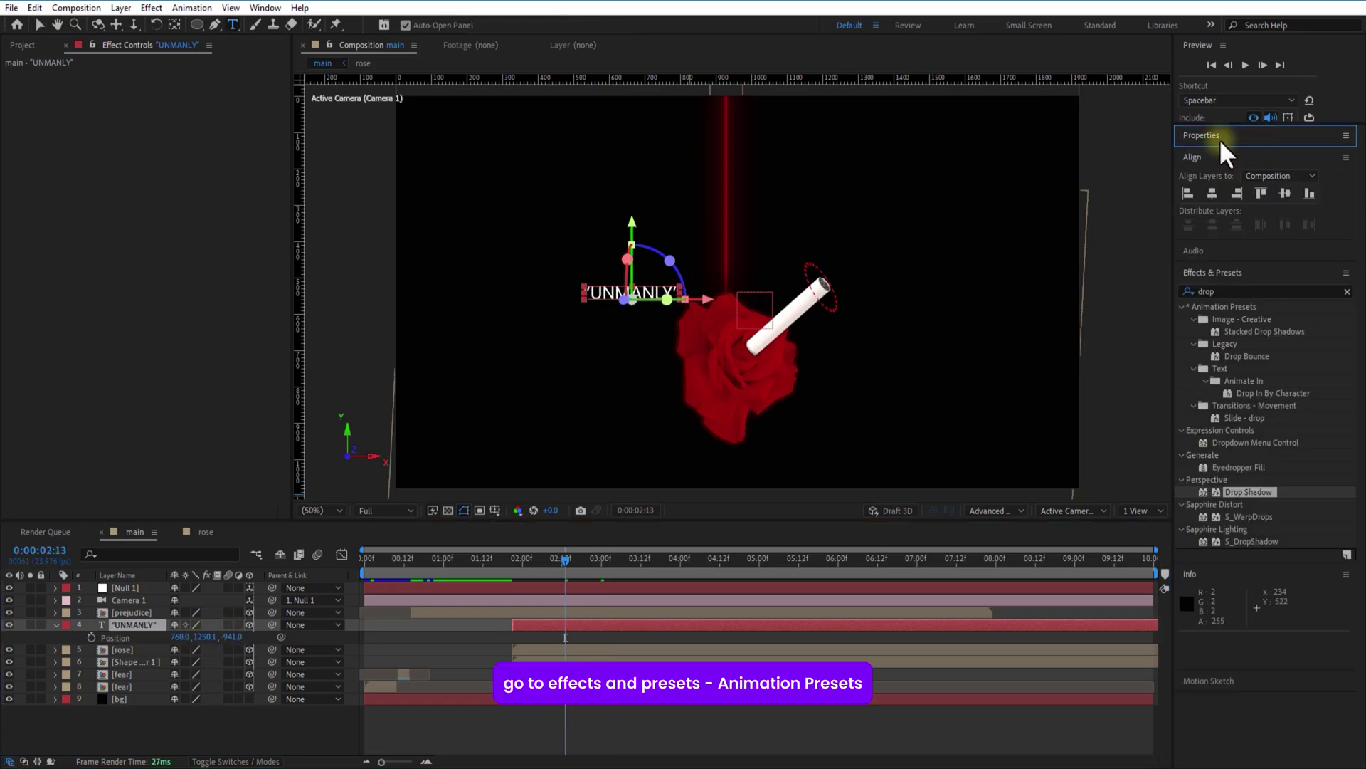
left_click(1221, 290)
key("BackSpace")
key("BackSpace")
key("BackSpace")
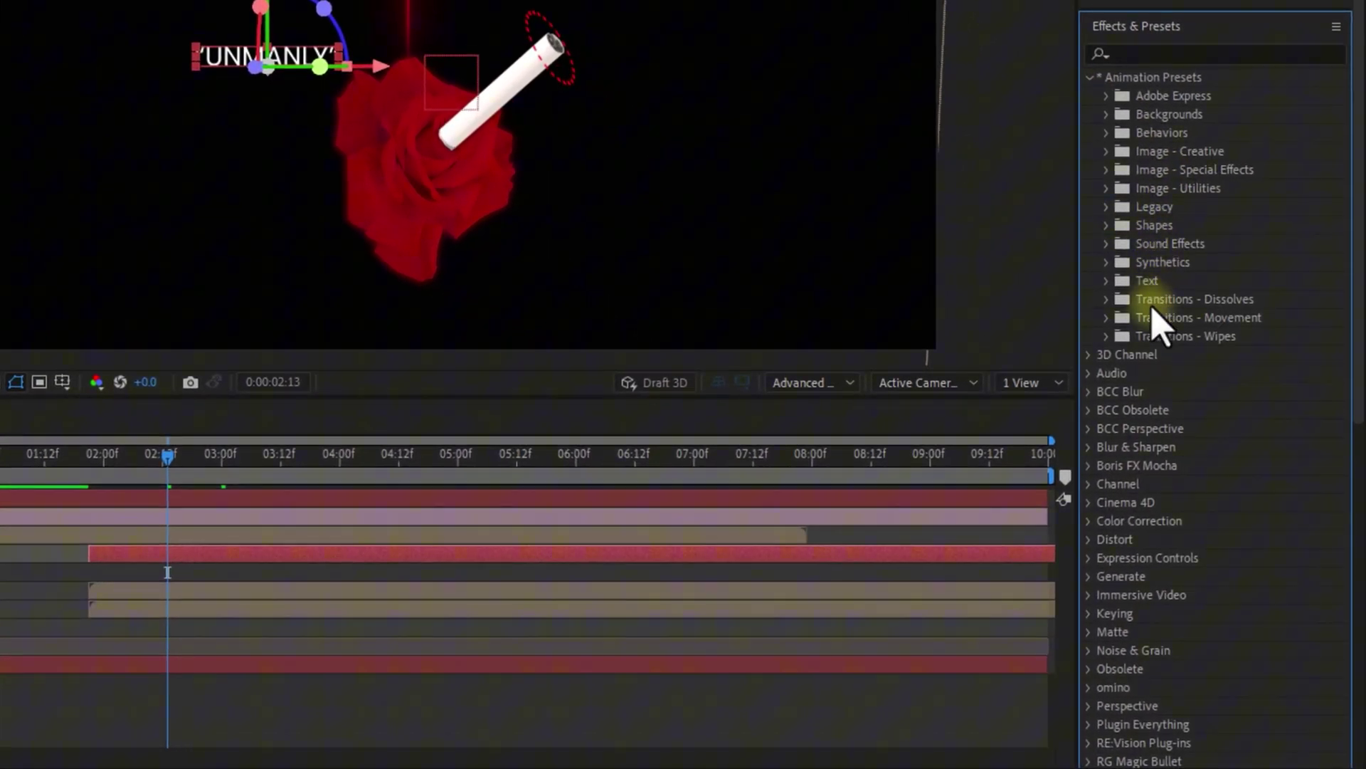
left_click(1115, 282)
scroll(1238, 320, "down", 3)
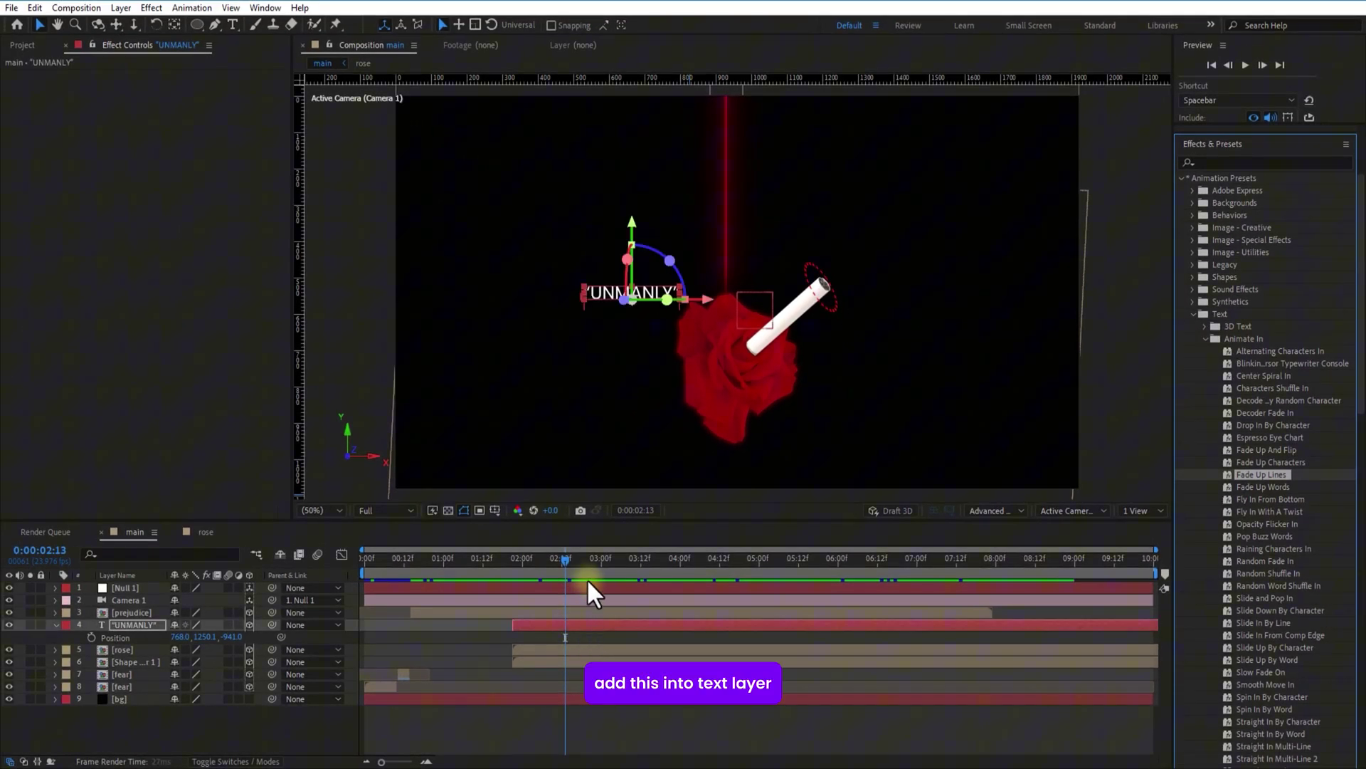
Retime the “UNMANLY” text's Range Selector Start keyframes to 0:00:03:00 and about 0:00:03:21
left_click_drag(561, 558, 683, 562)
key("u")
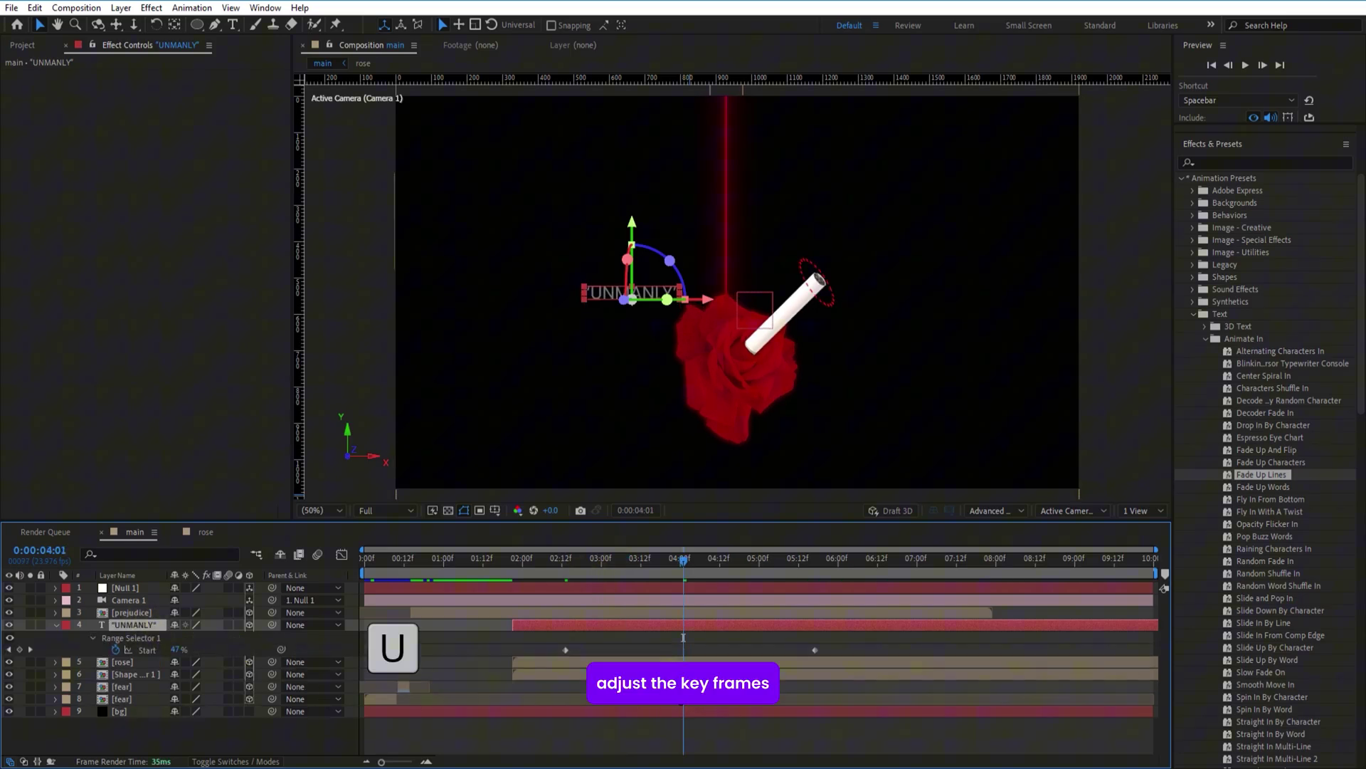
left_click_drag(559, 558, 630, 562)
left_click_drag(565, 650, 631, 650)
left_click_drag(631, 562, 719, 576)
left_click_drag(815, 650, 723, 650)
left_click_drag(720, 570, 511, 575)
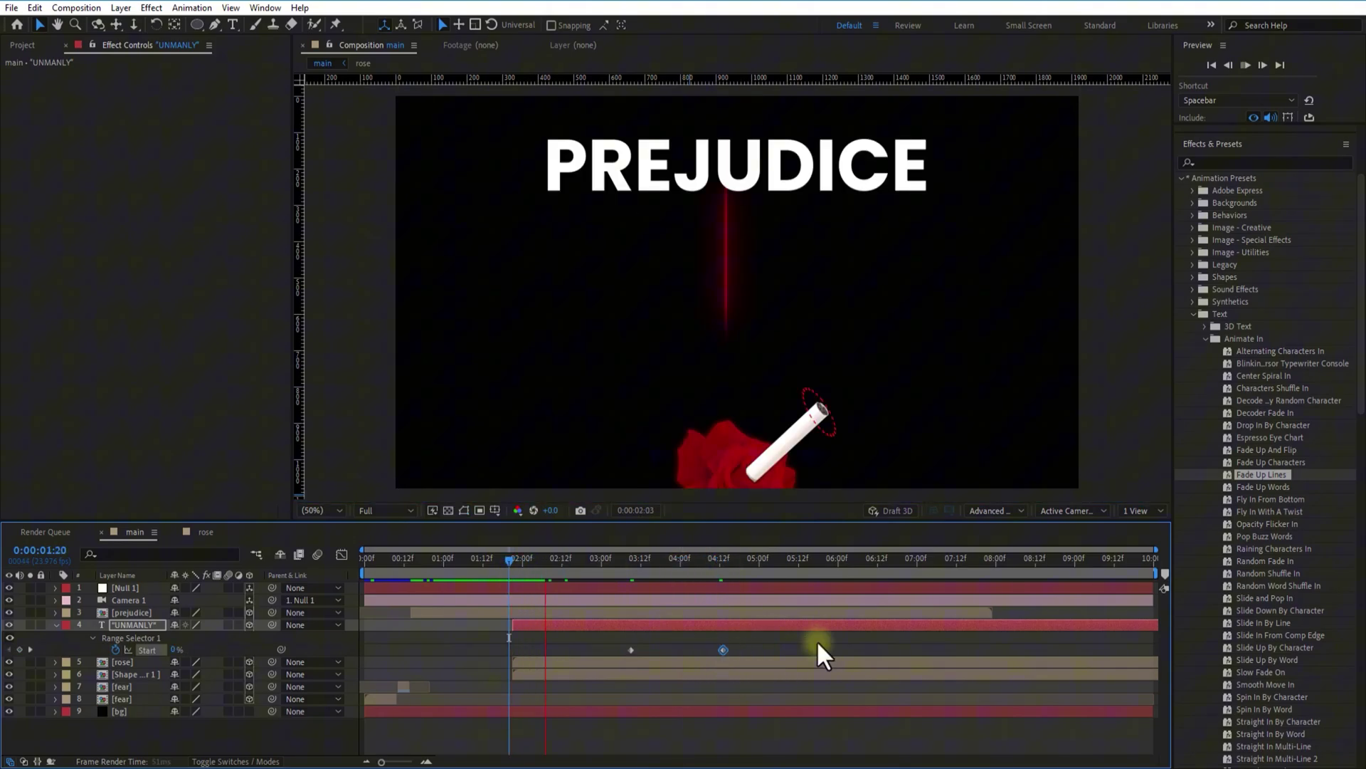
left_click_drag(677, 569, 671, 569)
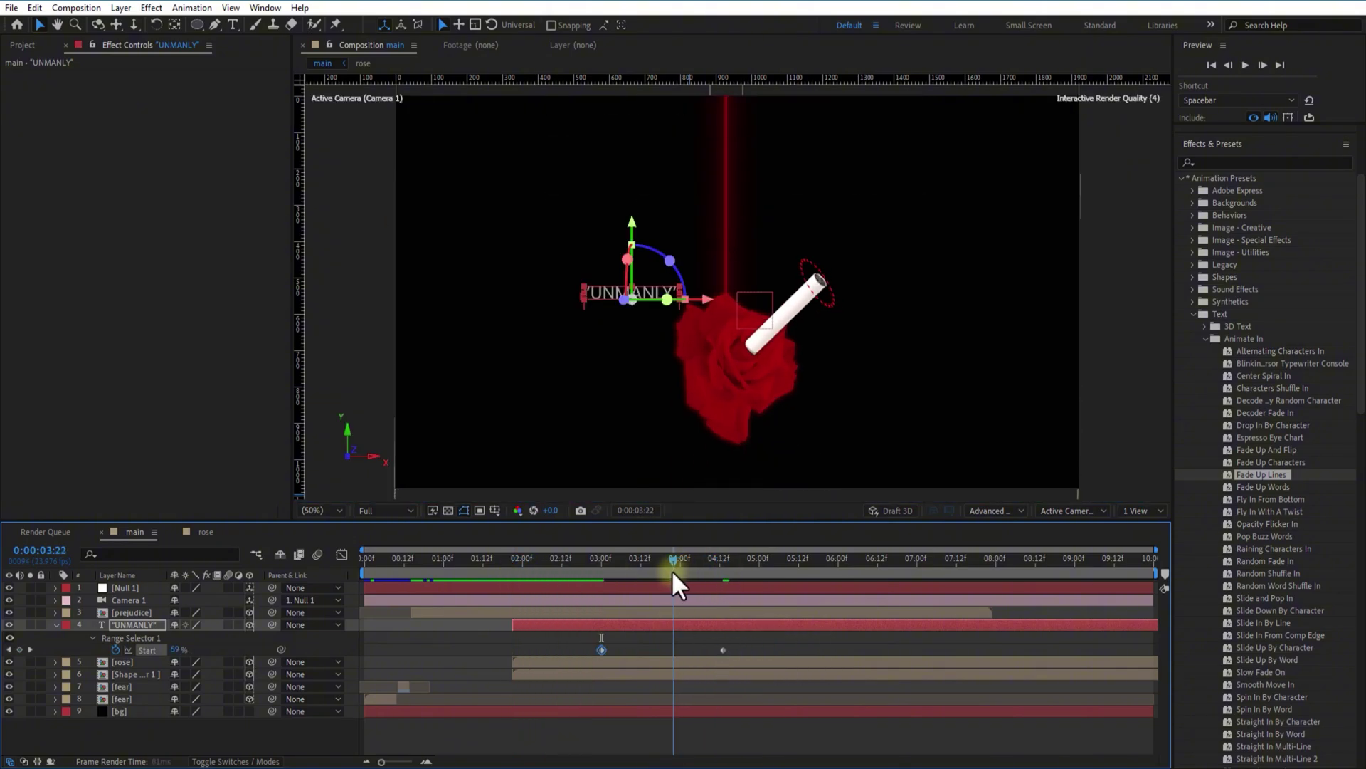
left_click_drag(723, 650, 669, 651)
left_click(54, 625)
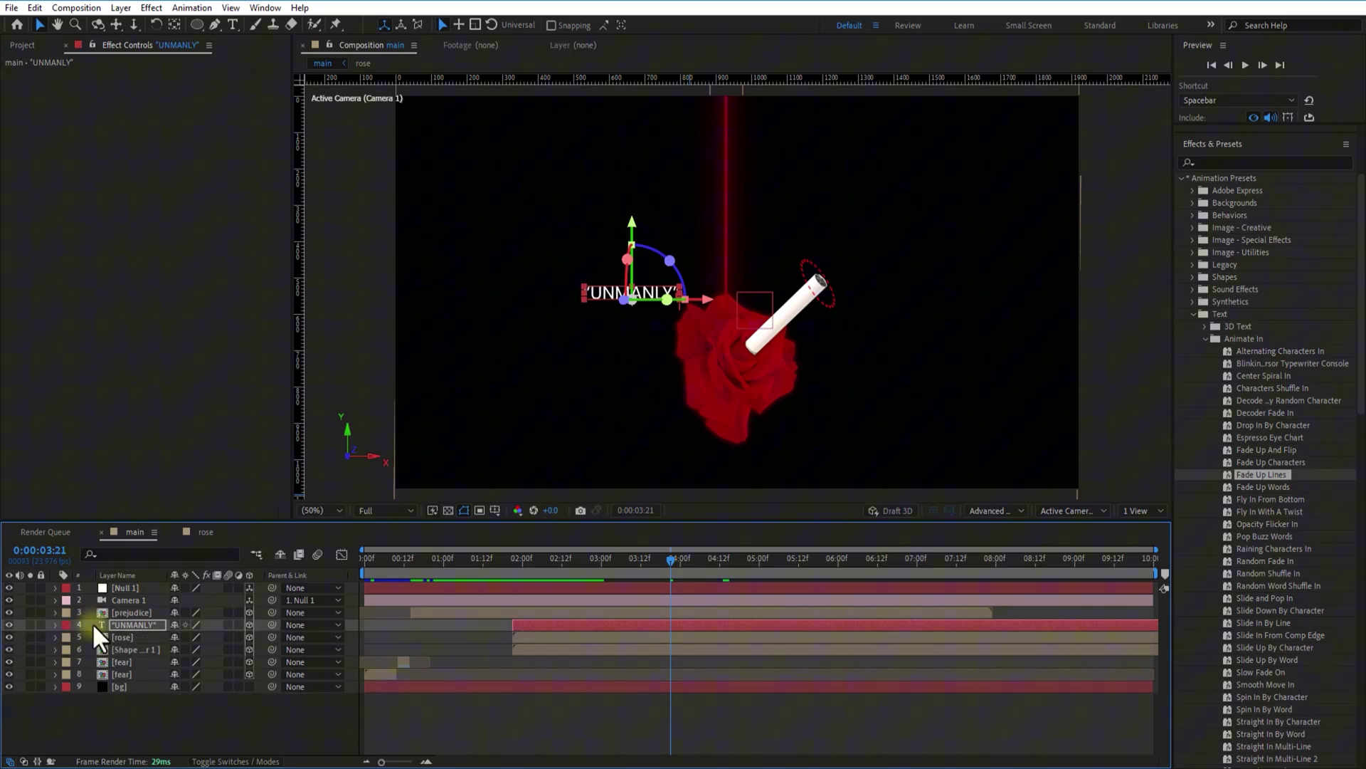
Duplicate the “UNMANLY” text layer and move the copy to the rose's lower right at position 1170, 1400.1, -941
key("ctrl+d")
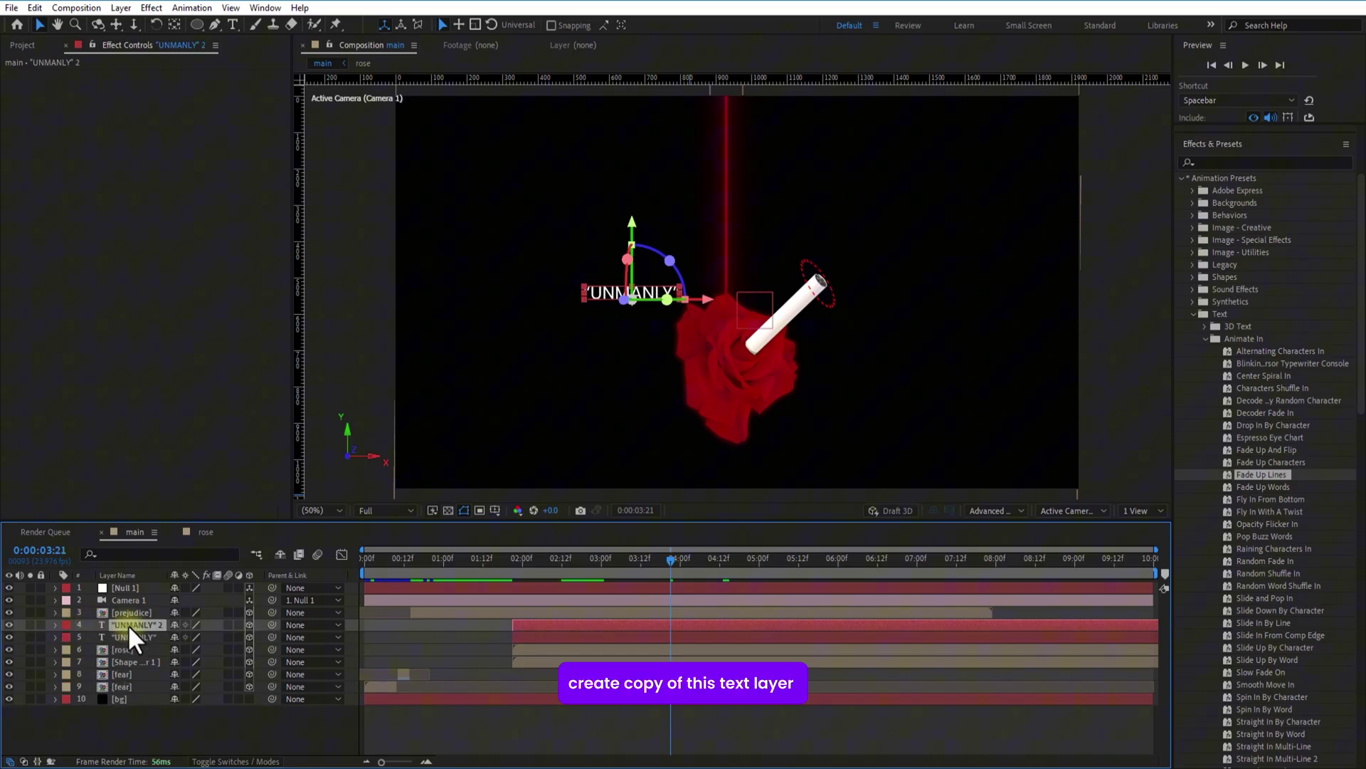
key("p")
left_click_drag(181, 637, 104, 639)
Bring both texts closer to the rose, the original at position 822, 1292.1, -941 and the copy at 1087, 1427.1, -941
left_click(139, 649)
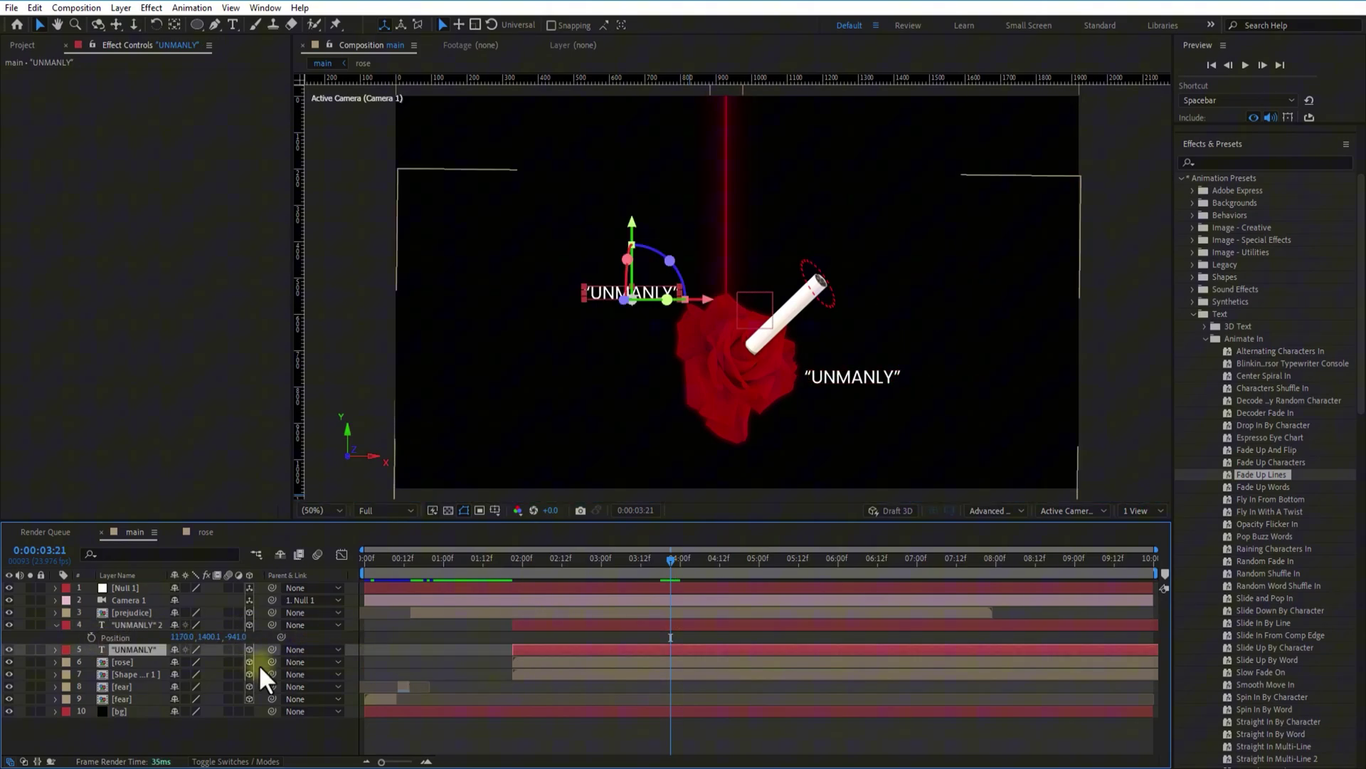
key("p")
left_click_drag(205, 661, 236, 659)
left_click_drag(181, 661, 123, 641)
Replace the copied text with “EFFEMINATE
left_click(148, 624)
double_click(784, 389)
type("\"")
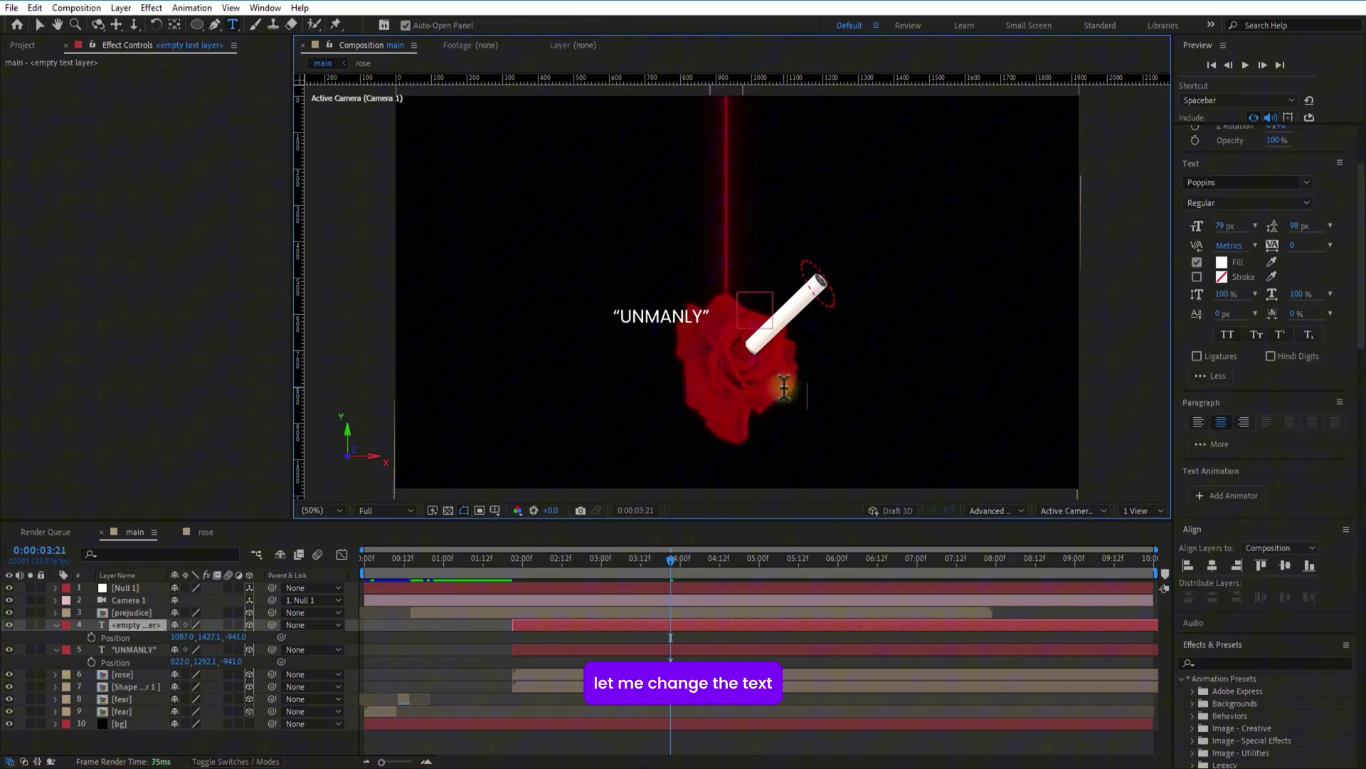
key("Caps_Lock")
type("EFFEMINATE")
left_click(198, 626)
Shift both Range Selector Start keyframes of the “EFFEMINATE text to about 0:00:03:11 and 0:00:04:08, and check the timing
left_click(148, 626)
key("u")
left_click_drag(694, 646, 607, 657)
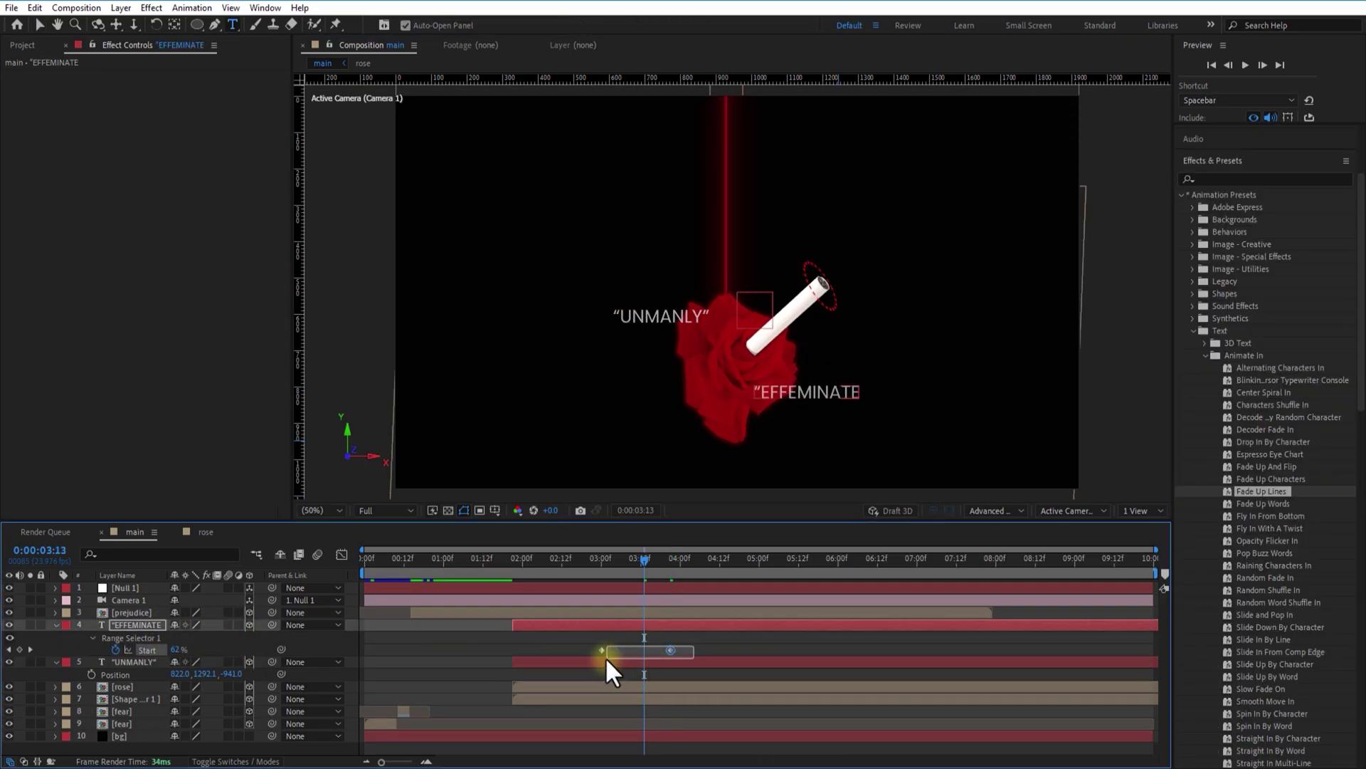
left_click(639, 611)
left_click_drag(644, 562, 661, 566)
left_click(600, 647)
left_click_drag(640, 650, 637, 651)
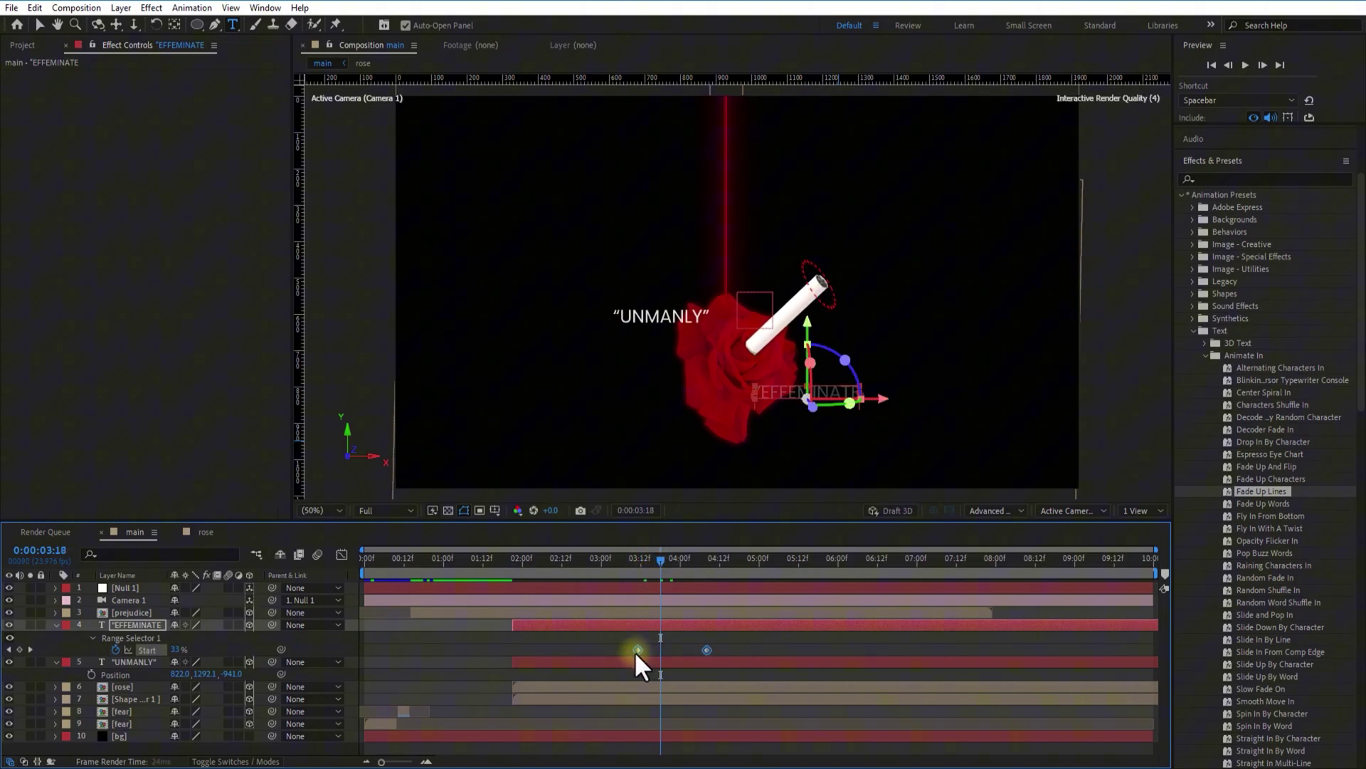
left_click(694, 643)
left_click_drag(619, 561, 712, 561)
left_click(56, 624)
left_click(56, 636)
Add Position keyframes to the Null 1 layer at 0:00:04:01 and about 0:00:04:09
left_click(129, 591)
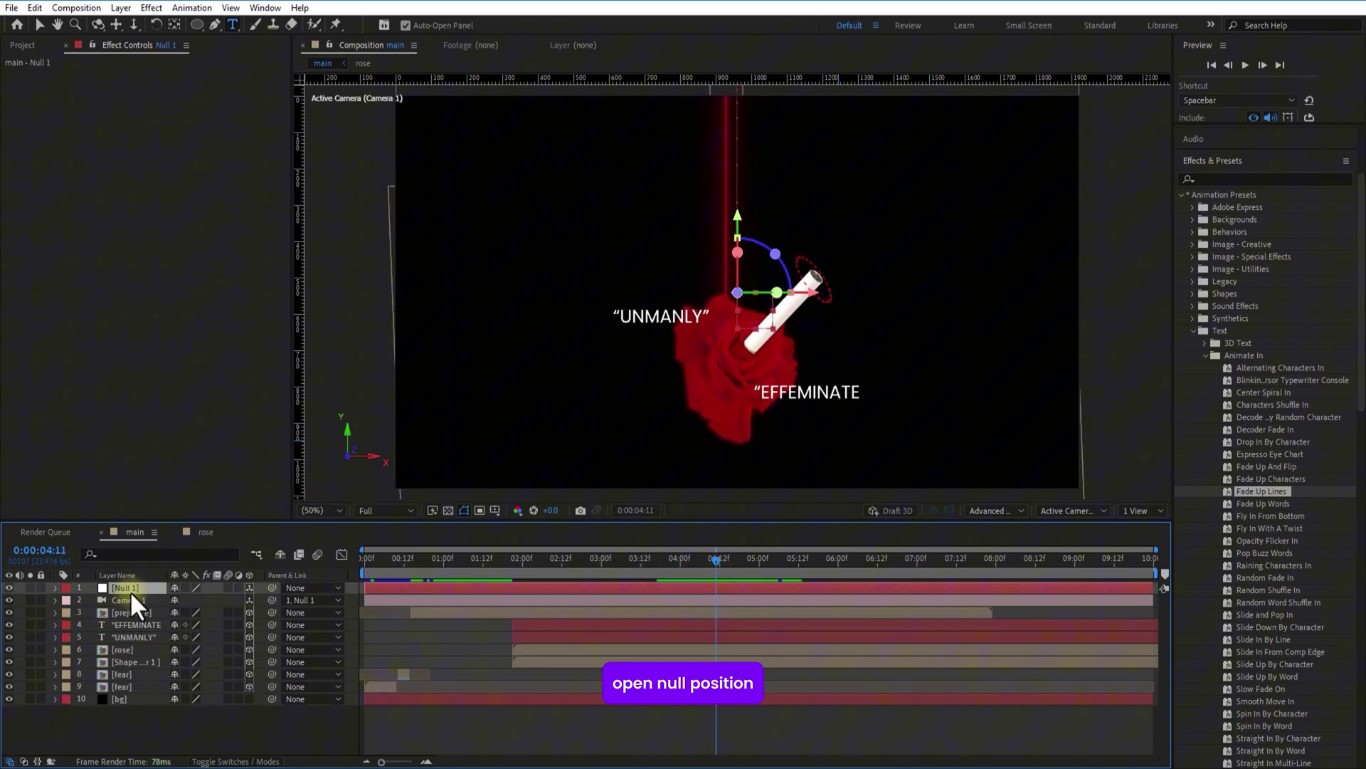
key("p")
left_click_drag(713, 555, 681, 565)
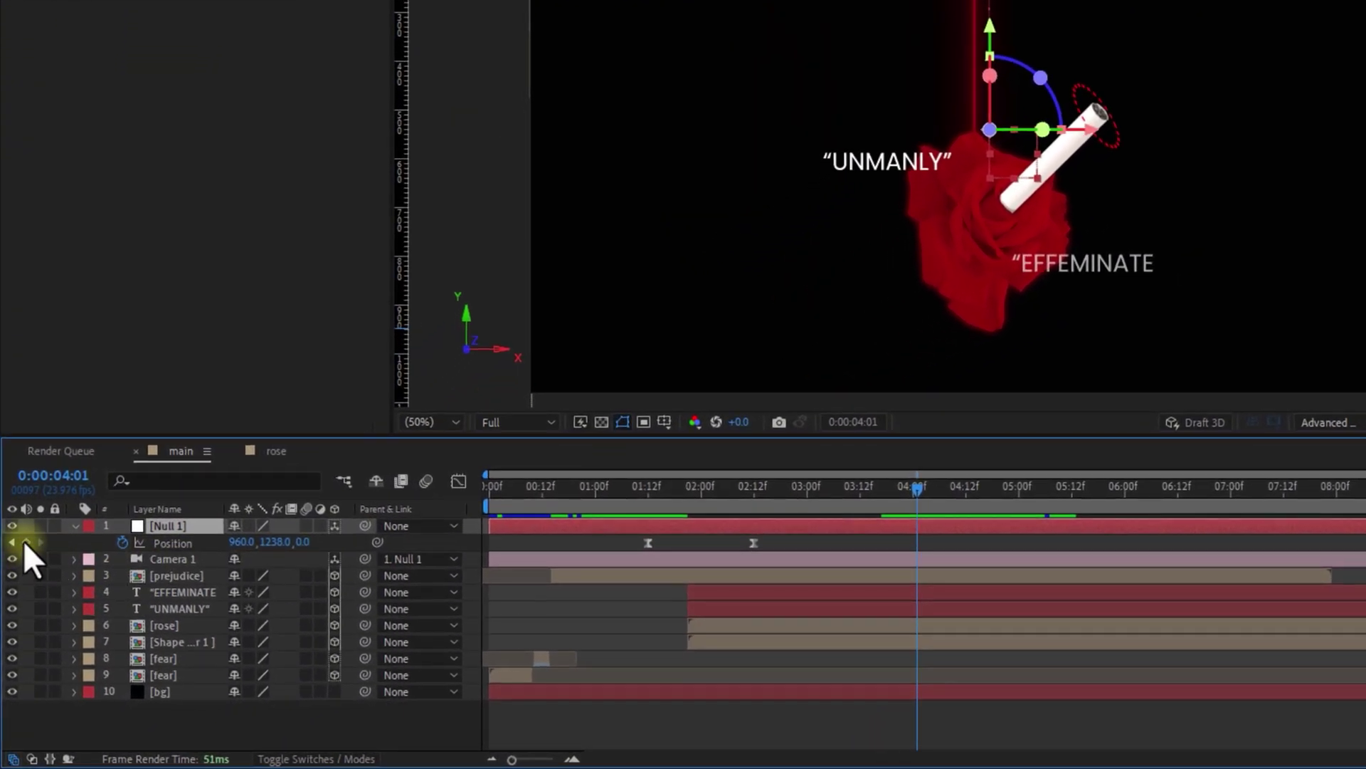
left_click(20, 600)
left_click(922, 491)
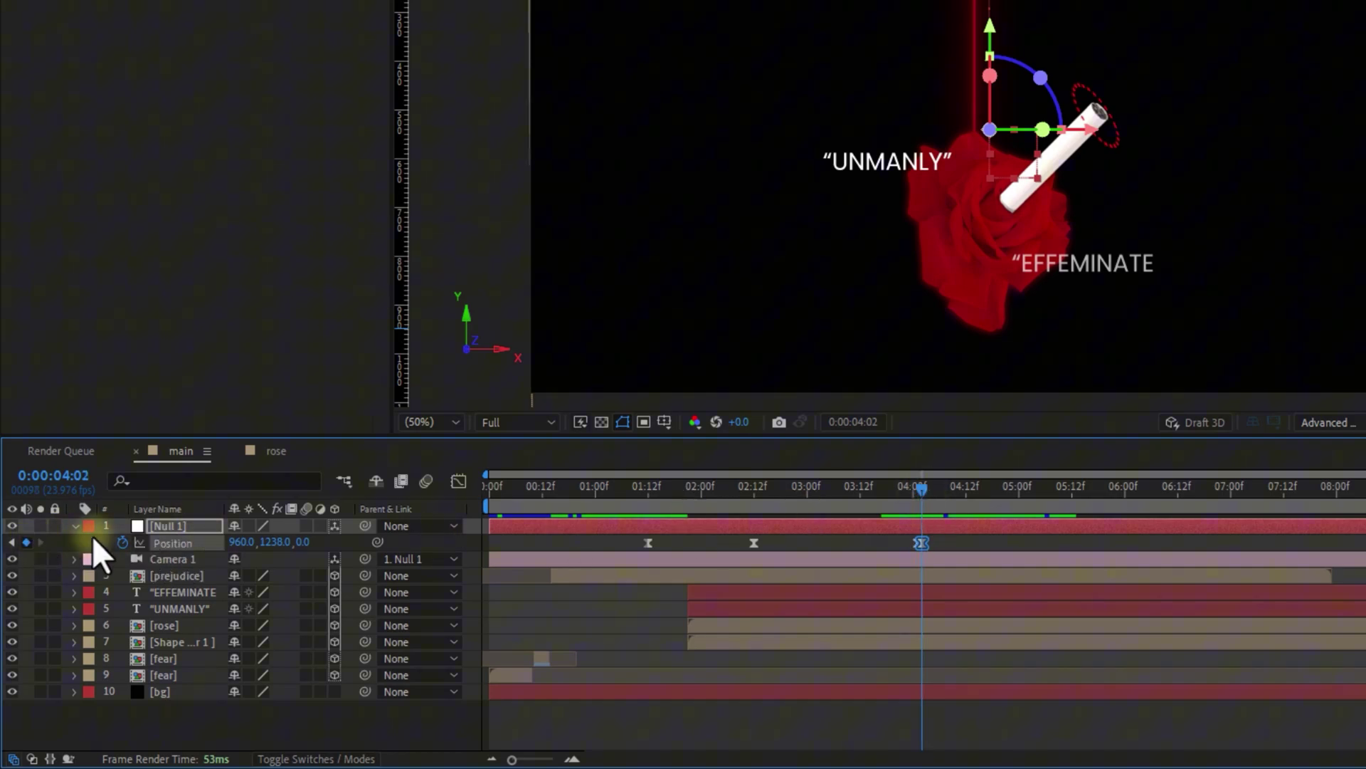
left_click_drag(924, 490, 952, 489)
left_click_drag(924, 541, 951, 541)
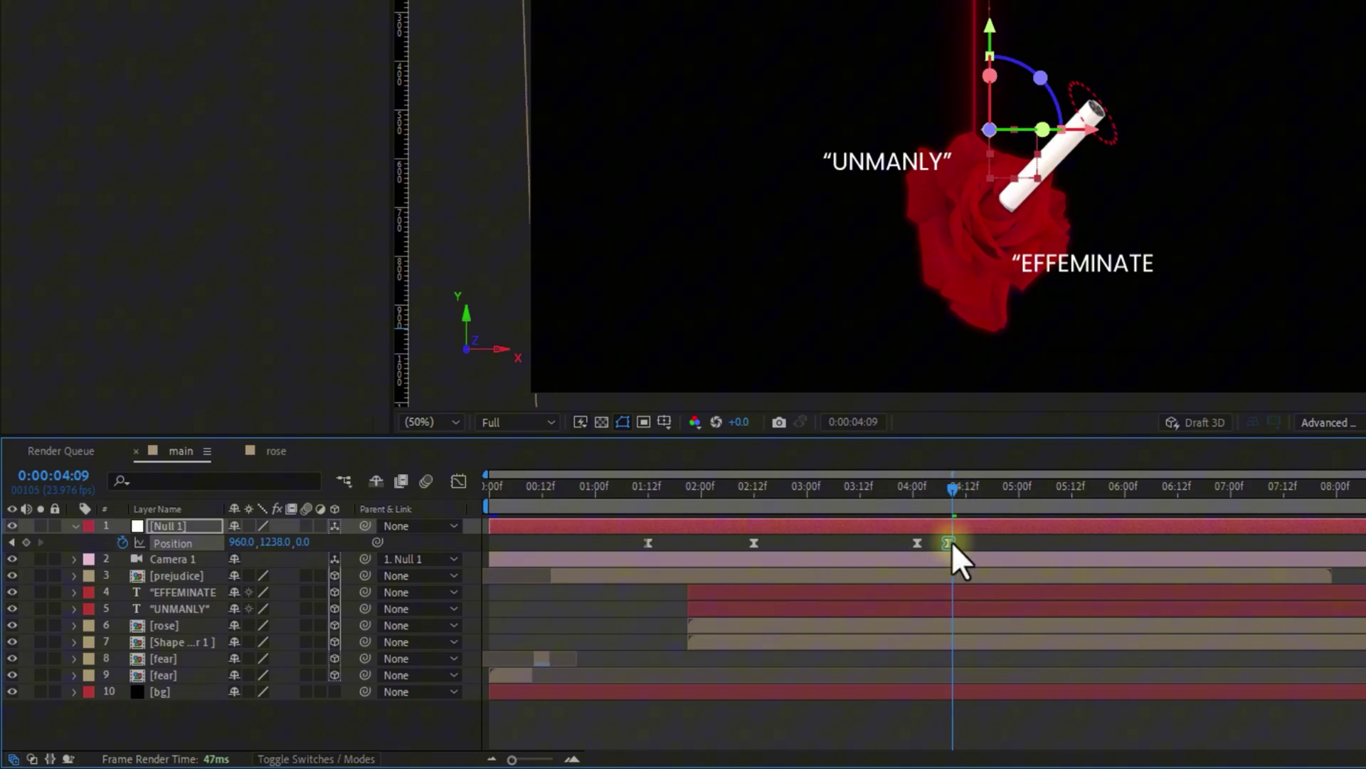
Set the null's Position to 960, 2202, 0 at 0:00:06:00 and preview the camera move
left_click_drag(948, 490, 1122, 518)
left_click_drag(287, 555, 497, 552)
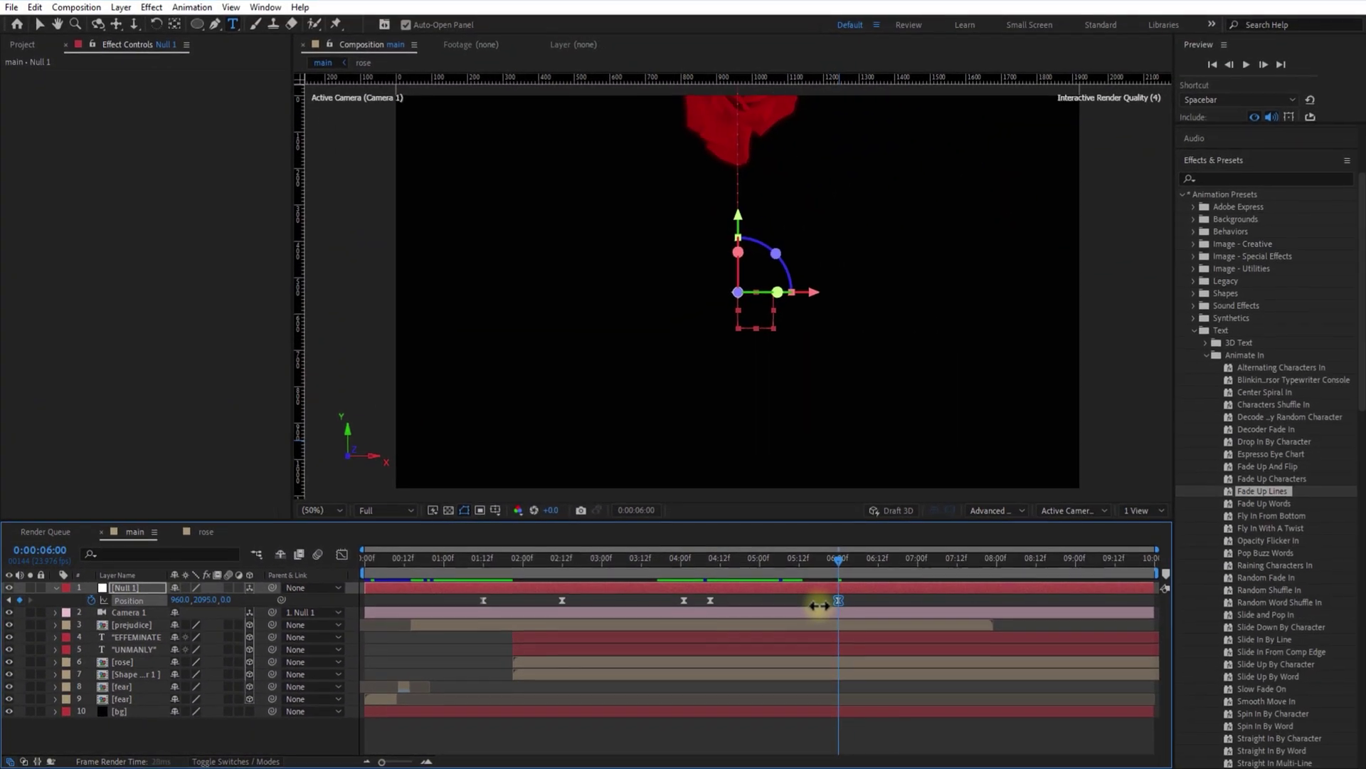
left_click_drag(819, 606, 850, 601)
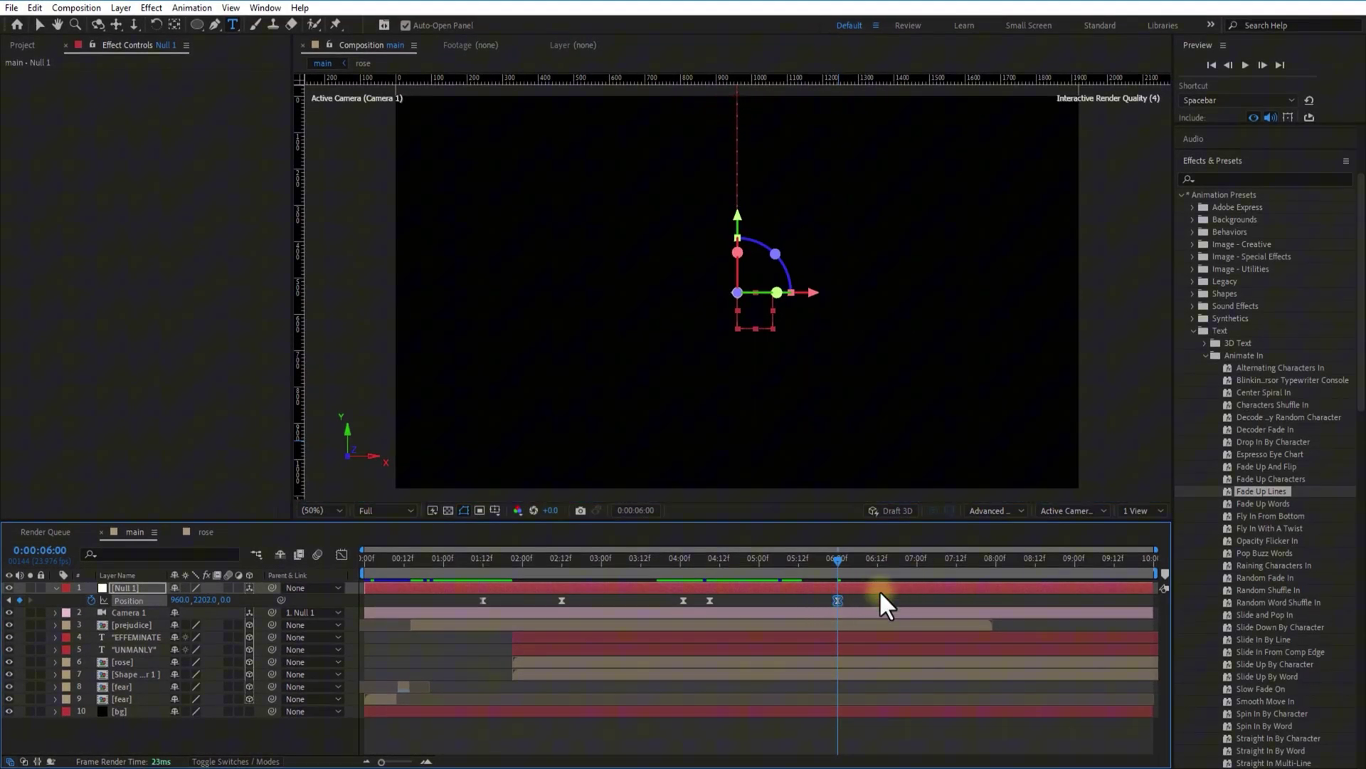
key("space")
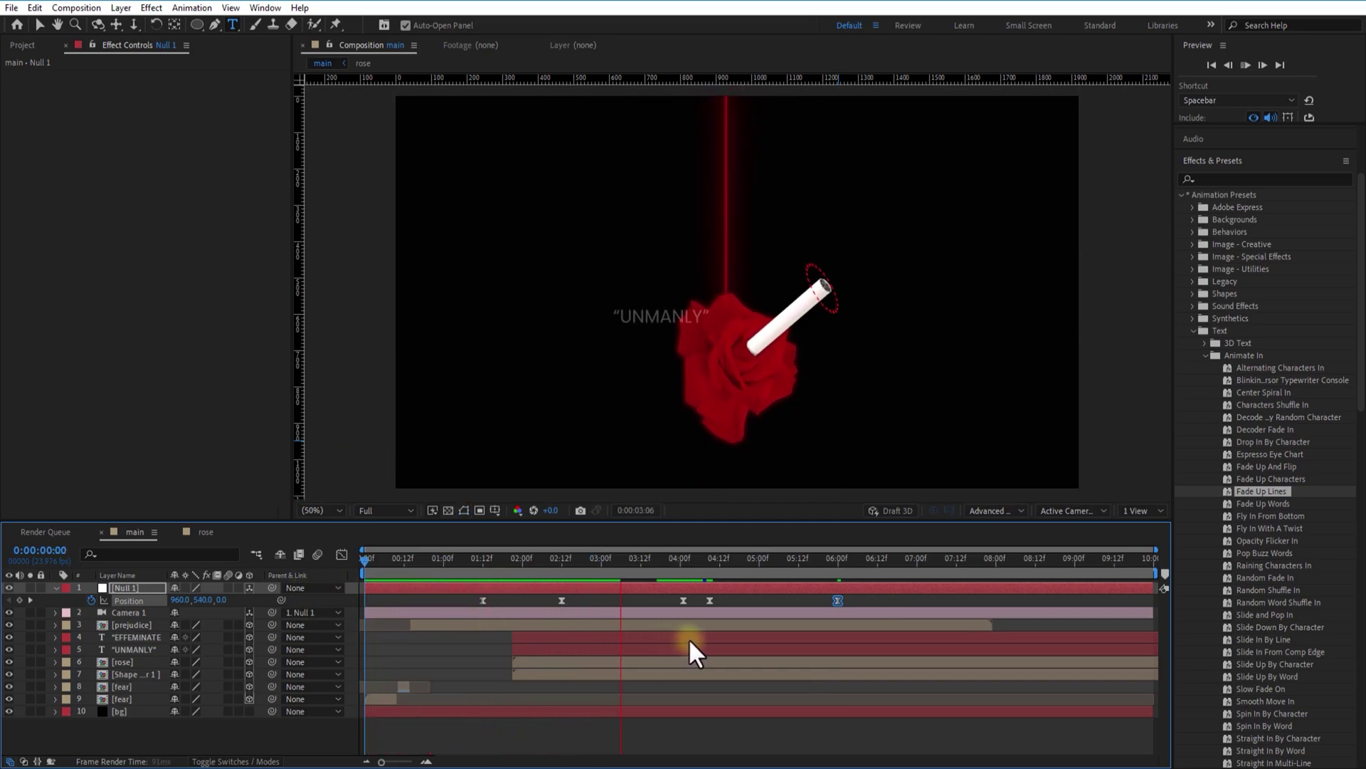
Add 100% Opacity keyframes at 0:00:04:17 to the “EFFEMINATE, “UNMANLY” and rose layers
left_click(137, 637)
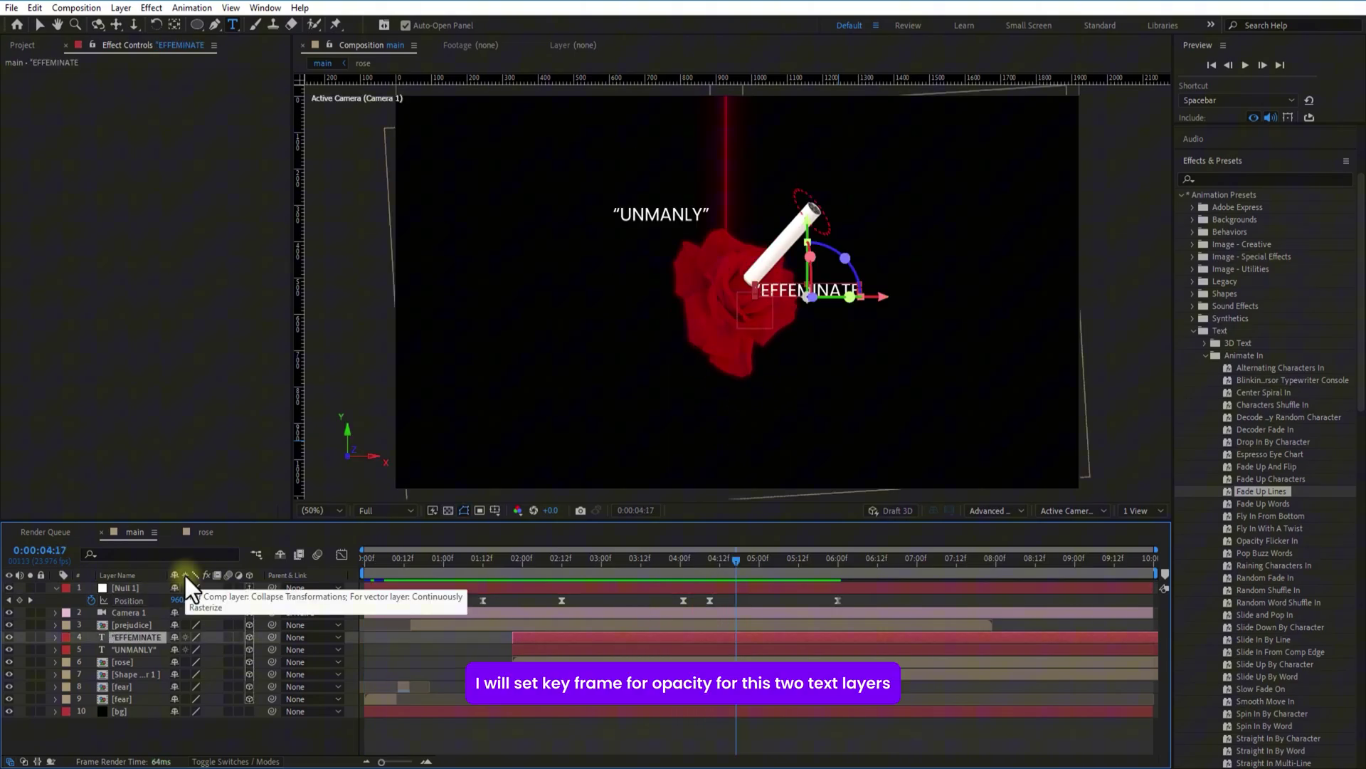
left_click(181, 637)
left_click(156, 638)
left_click(146, 648, "ctrl")
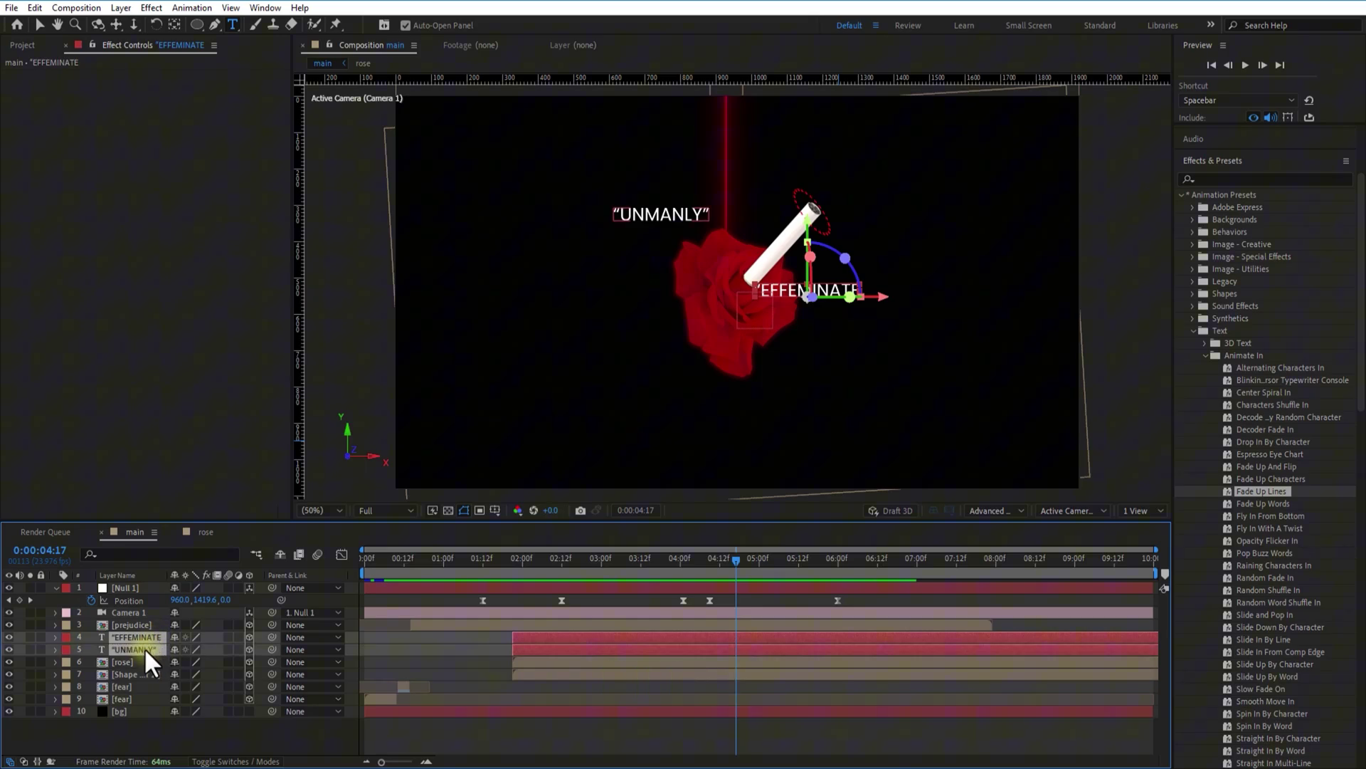
left_click(131, 662, "ctrl")
key("t")
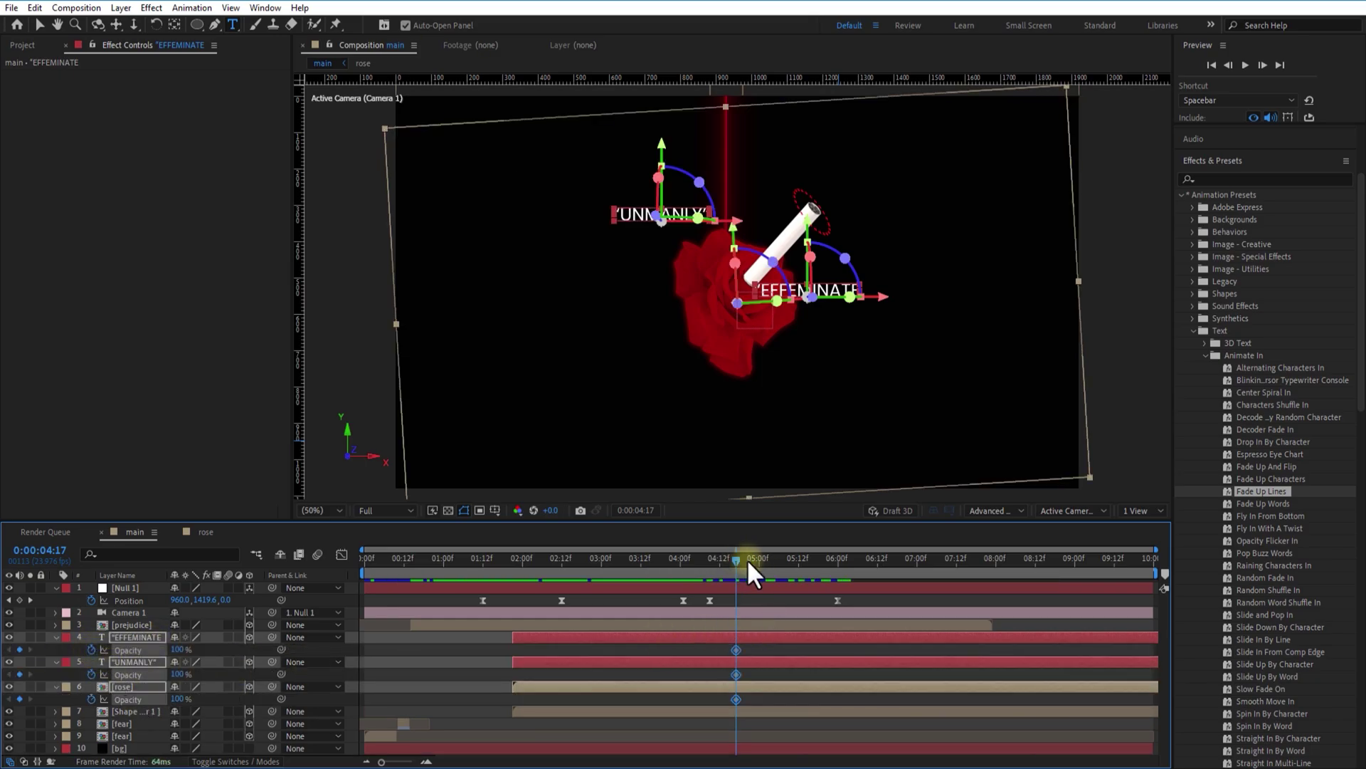
Set the Opacity of the two text layers and the rose to 0% at 0:00:05:07 and preview the fade-out
left_click_drag(748, 563, 783, 565)
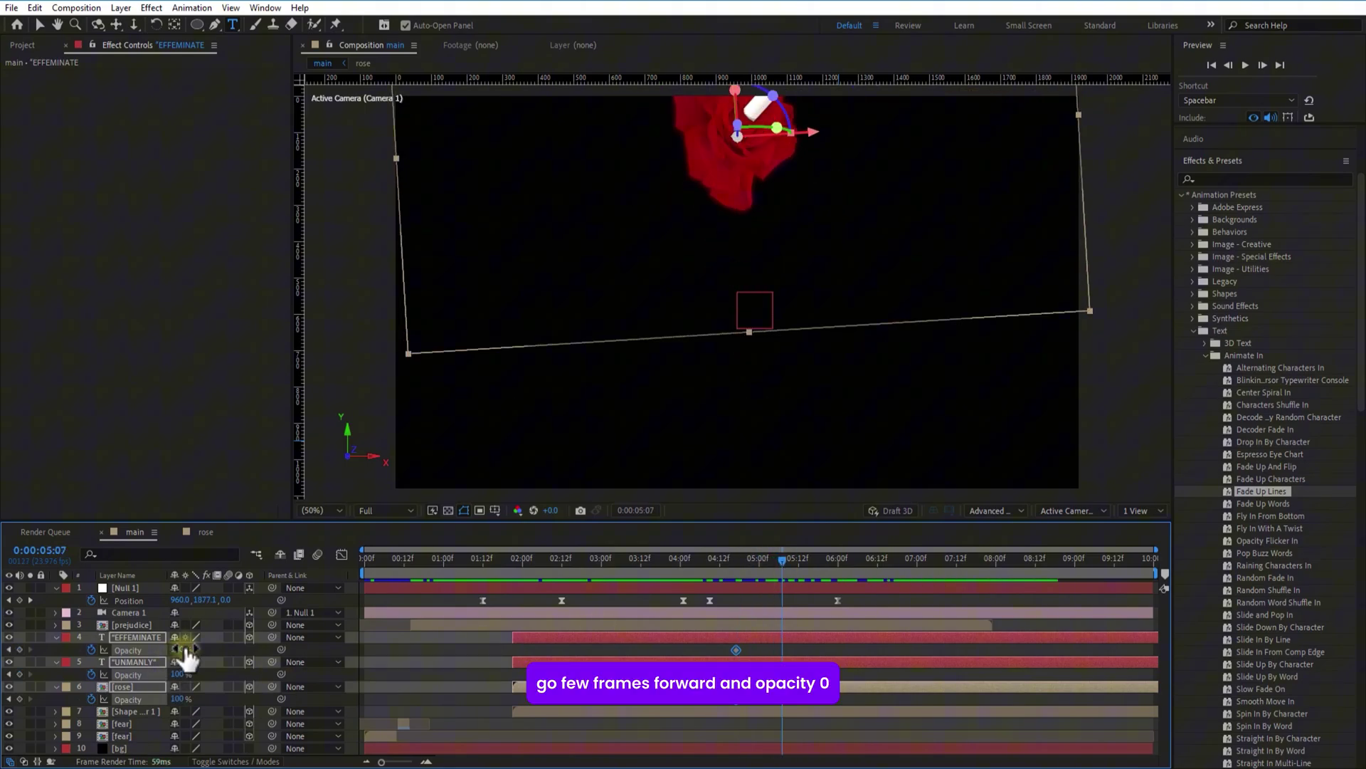
left_click(128, 650)
left_click_drag(158, 650, 24, 669)
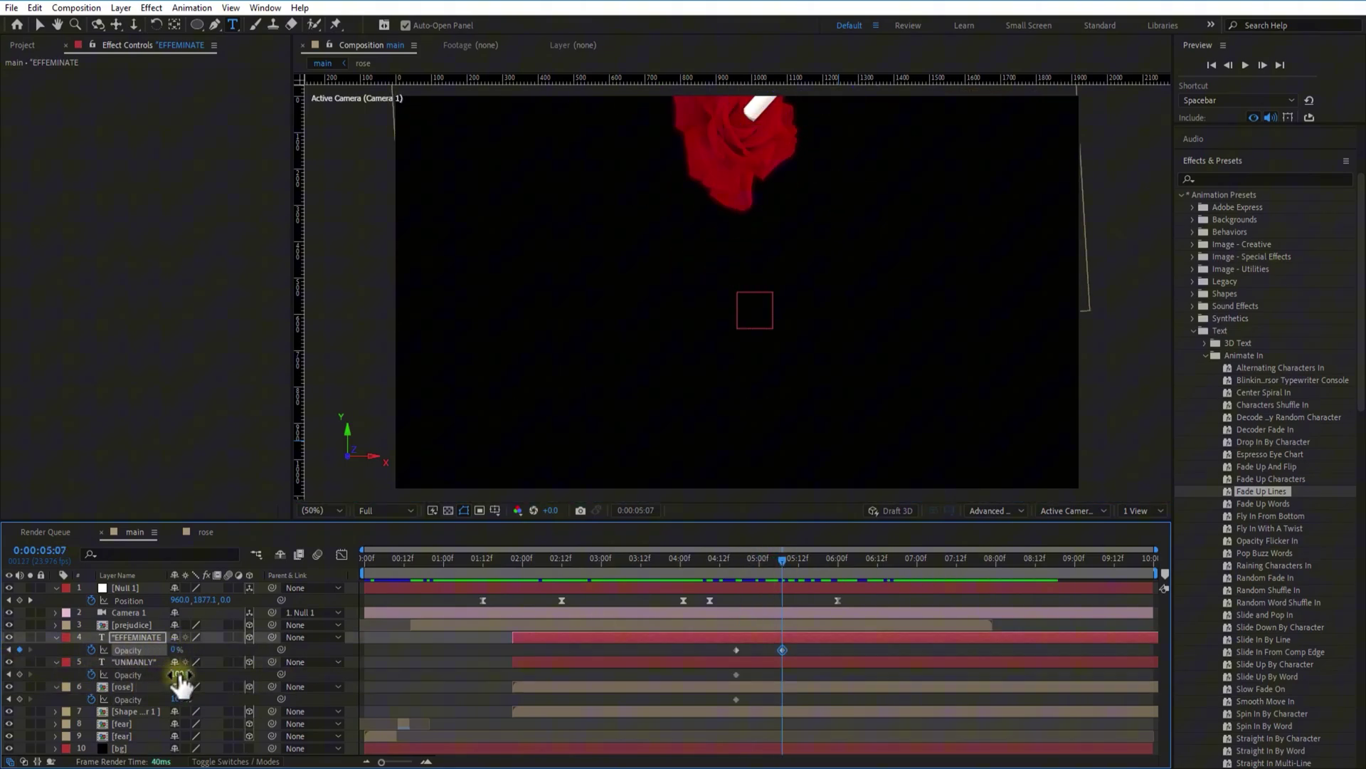
left_click_drag(179, 674, 84, 698)
left_click_drag(175, 700, 11, 703)
left_click_drag(769, 561, 694, 565)
key("space")
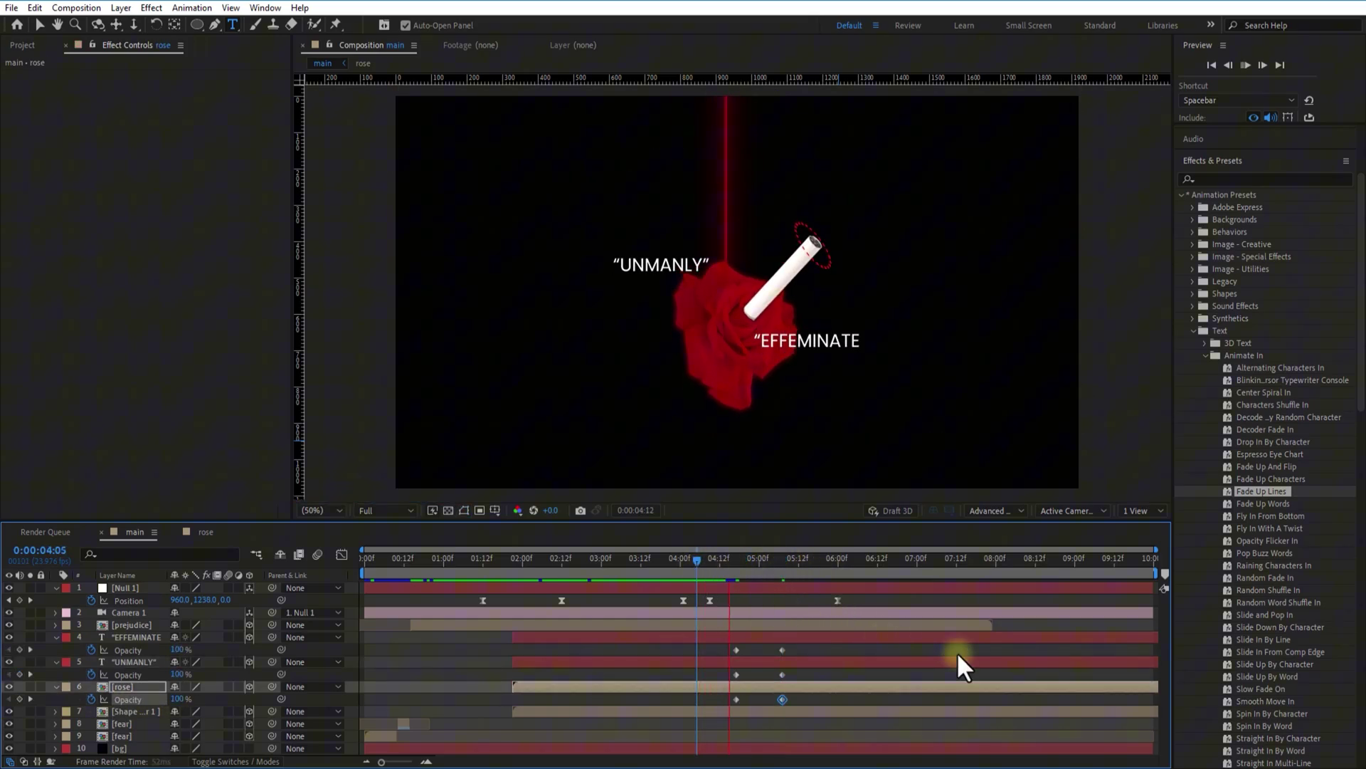
left_click_drag(727, 563, 838, 600)
left_click(56, 661)
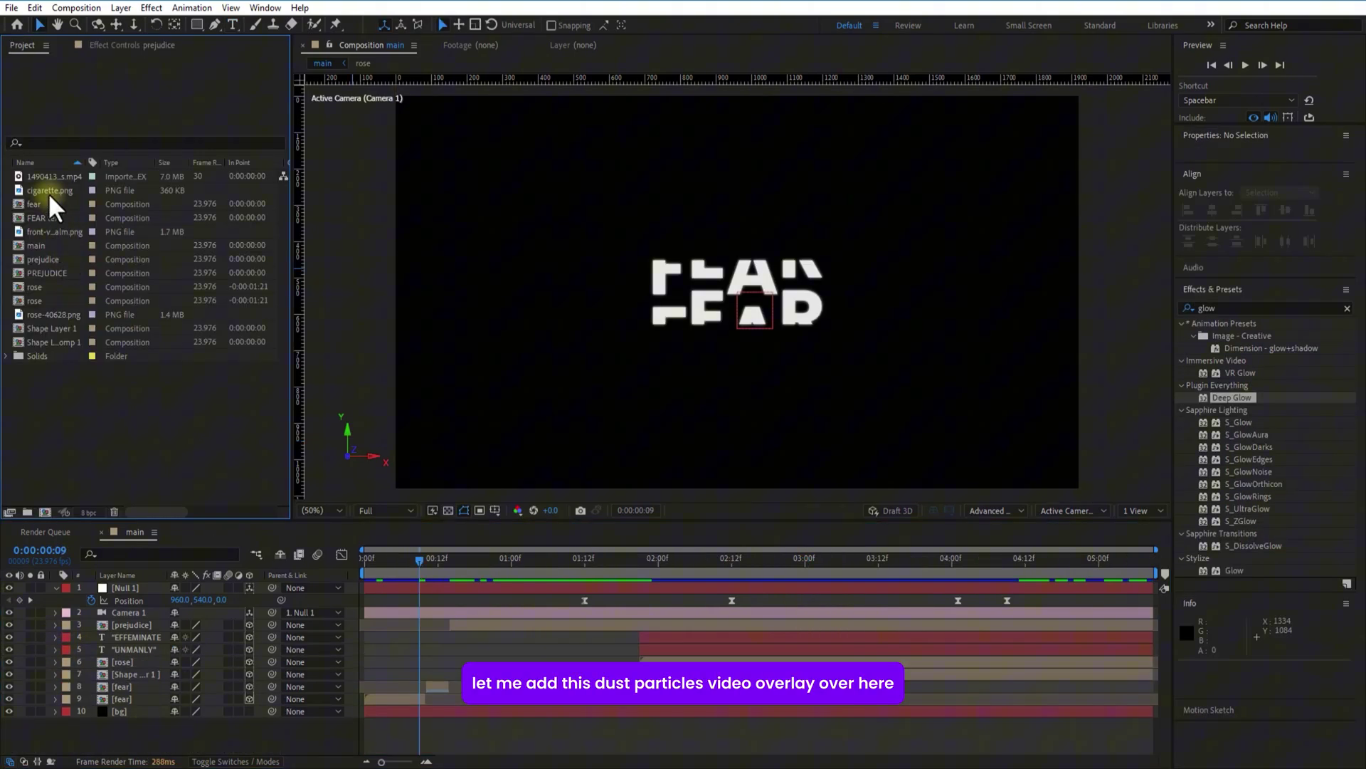
Place the dust particles video 14904130-hd_1920_1080_30fps.mp4 just above the bg layer and make it a 3D layer
left_click(48, 177)
left_click_drag(58, 185, 138, 718)
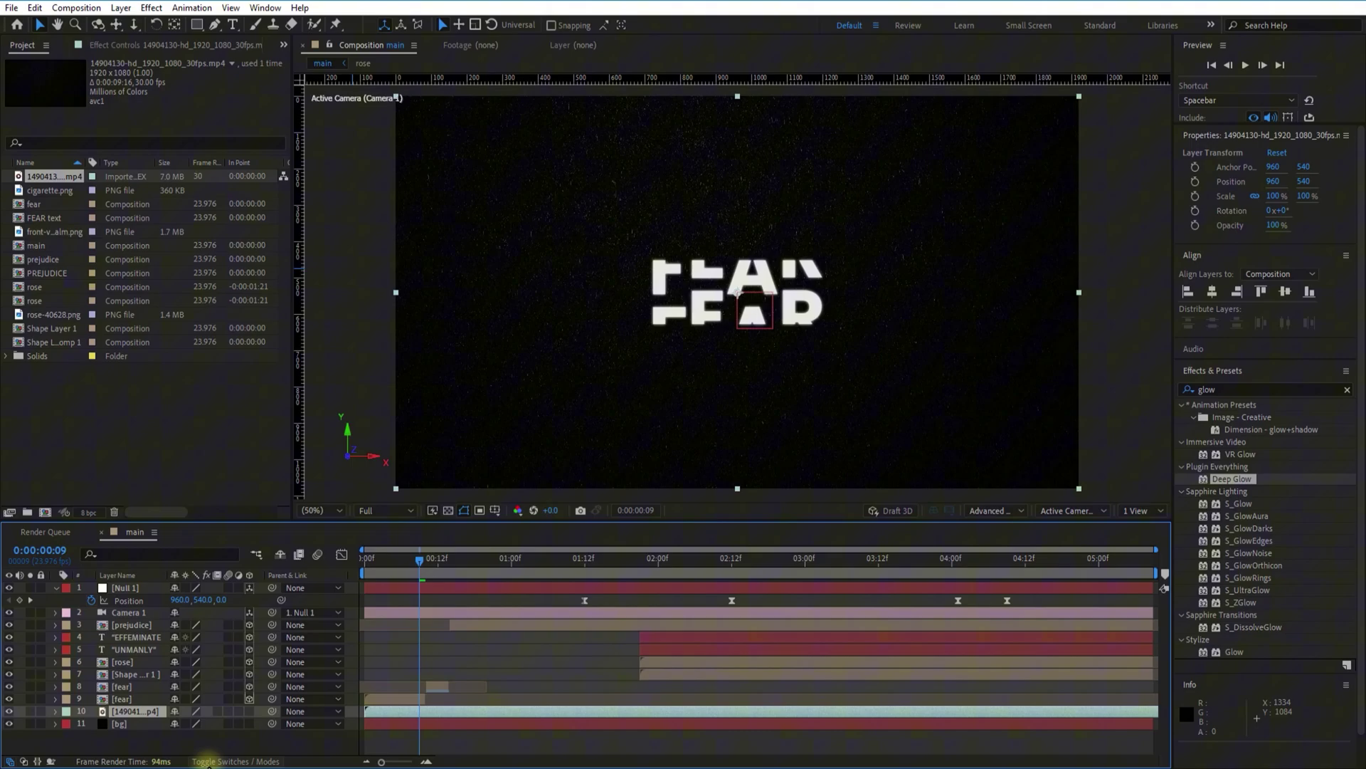
left_click(248, 711)
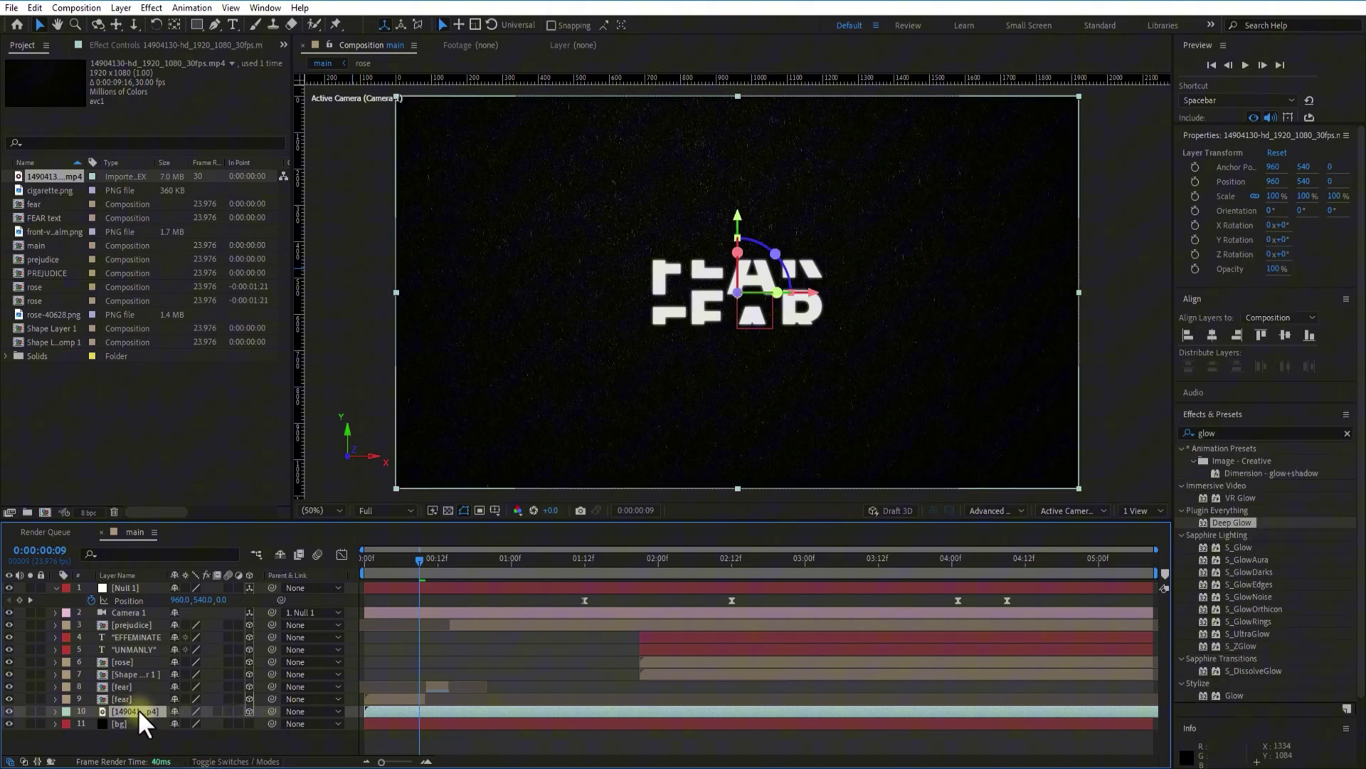
Lower the dust particles layer's Opacity to 23% and preview the animation from the start
key("t")
left_click_drag(178, 723, 125, 733)
key("space")
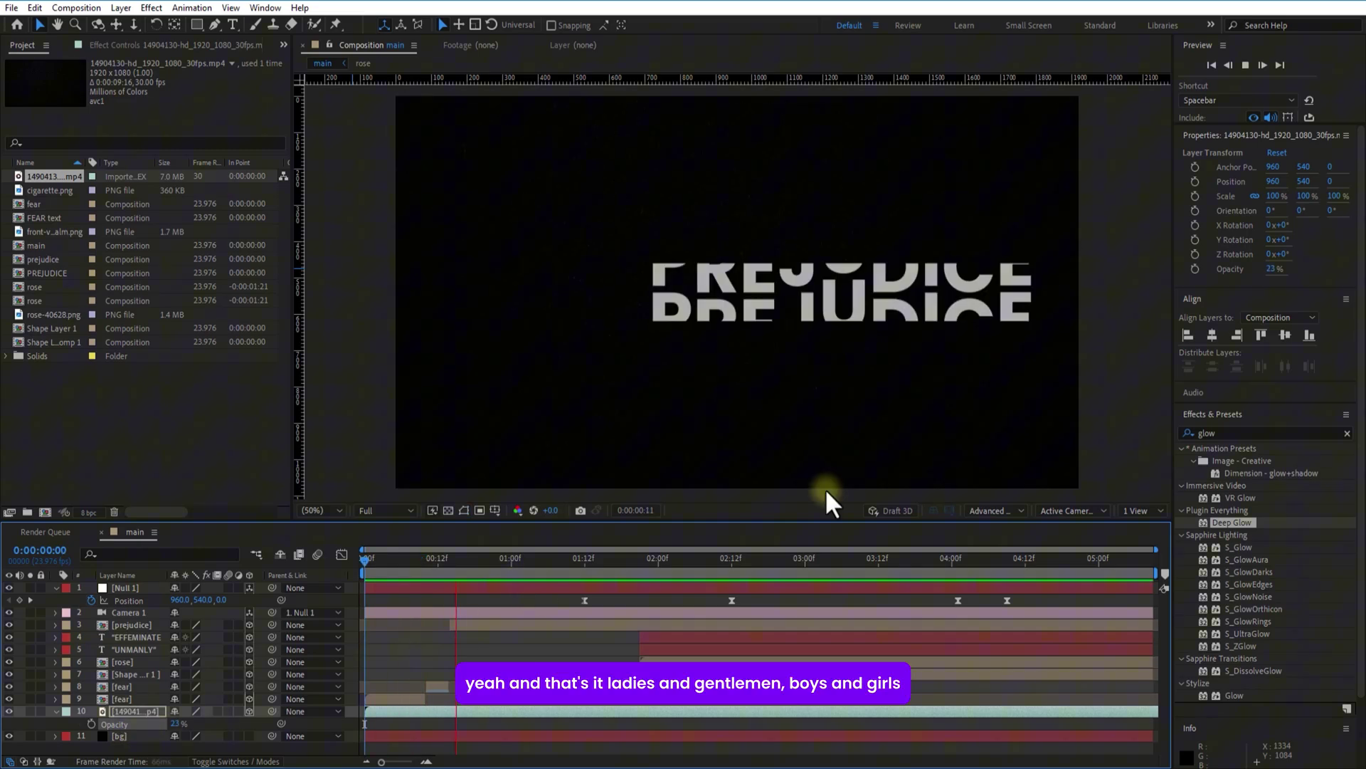